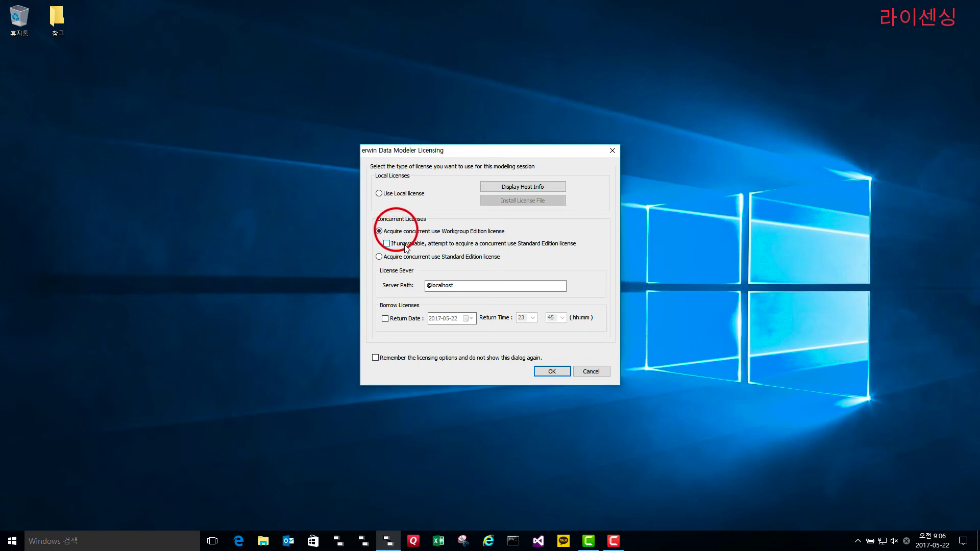
# Start the modeling session with a concurrent use Workgroup Edition license, without borrowing it or remembering the licensing options
pyautogui.click(407, 259)
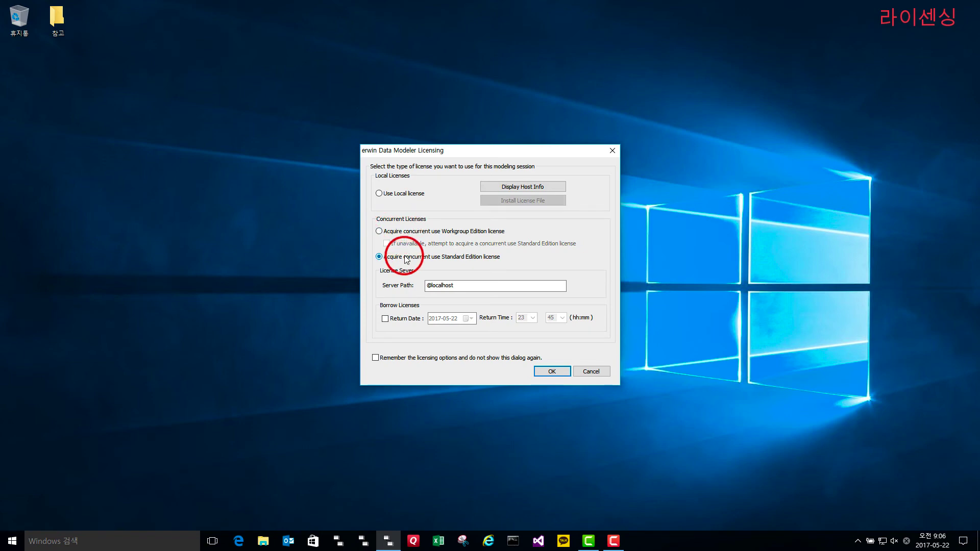
pyautogui.click(406, 231)
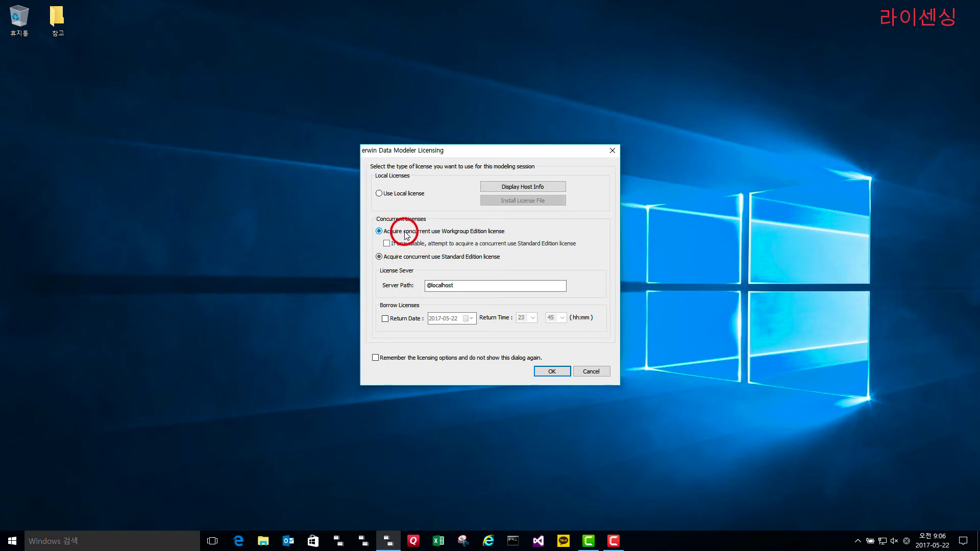
pyautogui.click(465, 285)
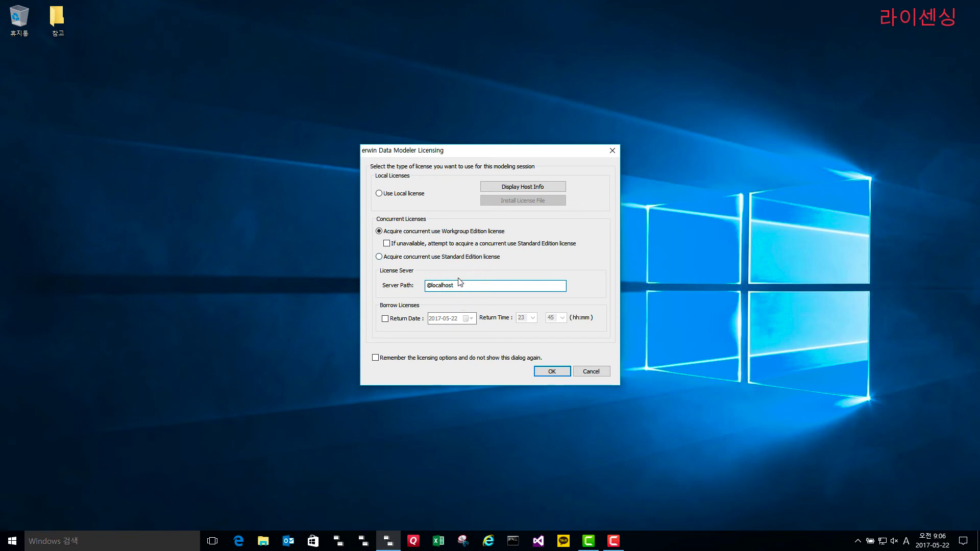
pyautogui.click(386, 320)
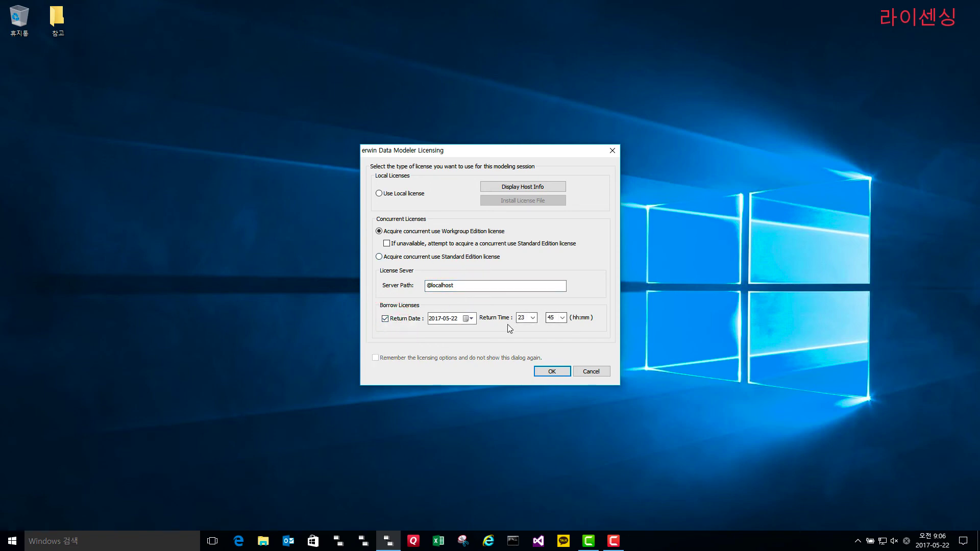
pyautogui.click(386, 320)
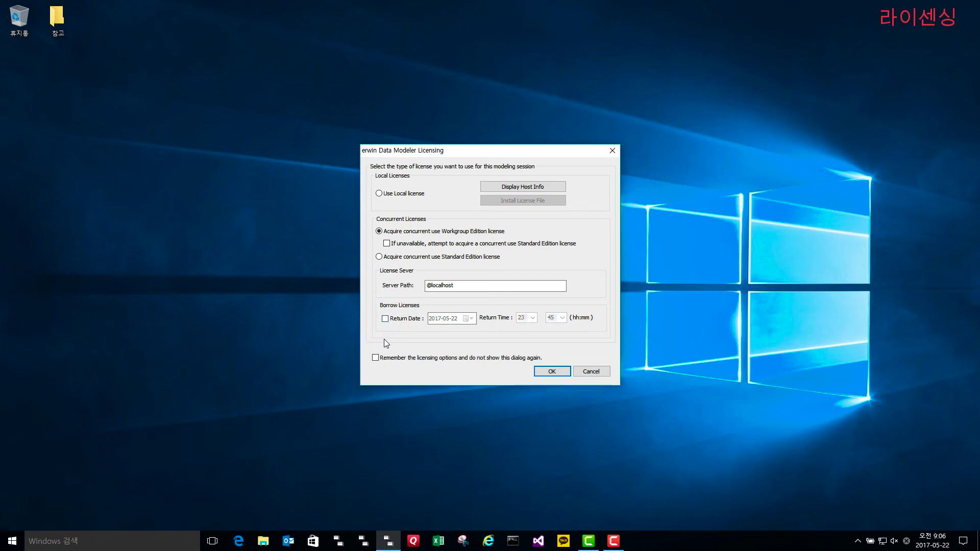
pyautogui.click(375, 358)
pyautogui.click(376, 358)
pyautogui.click(549, 371)
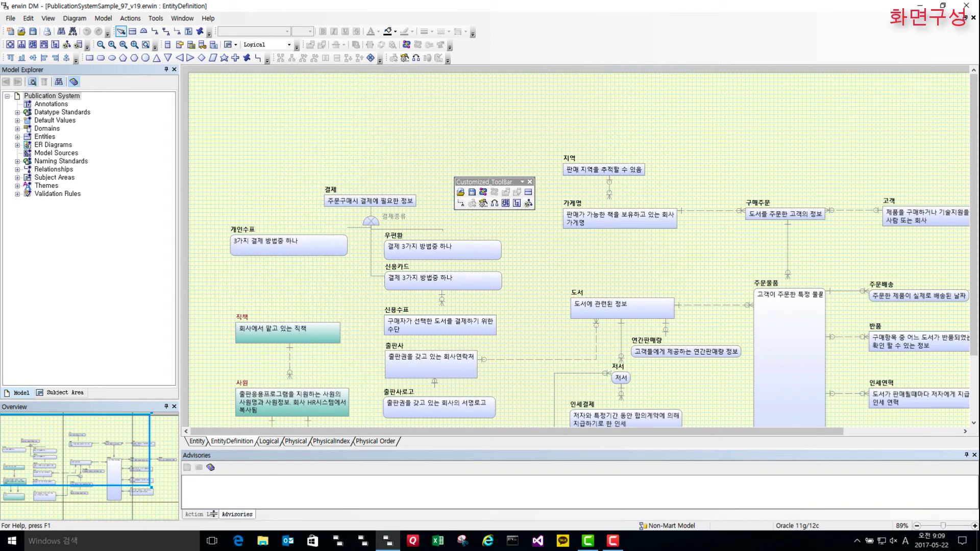
# Show the Action Log and look through the Entity, EntityDefinition, Logical, Physical, PhysicalIndex and Physical Order diagrams, ending on EntityDefinition
pyautogui.click(196, 514)
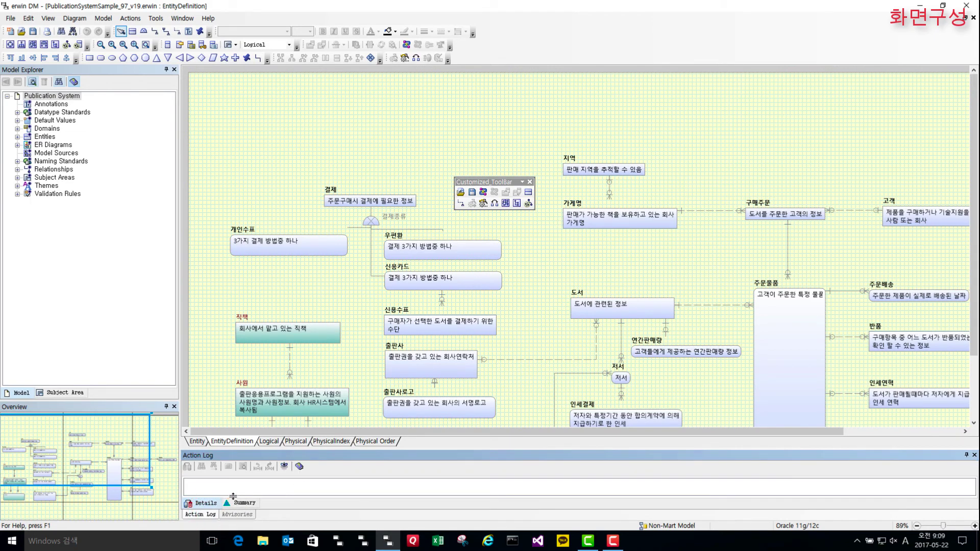
pyautogui.click(202, 442)
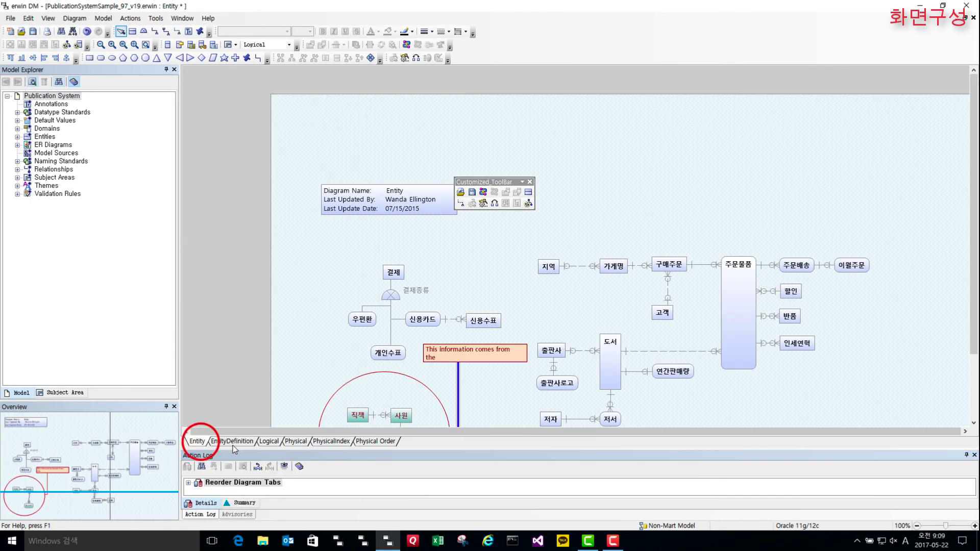
pyautogui.click(232, 442)
pyautogui.click(268, 443)
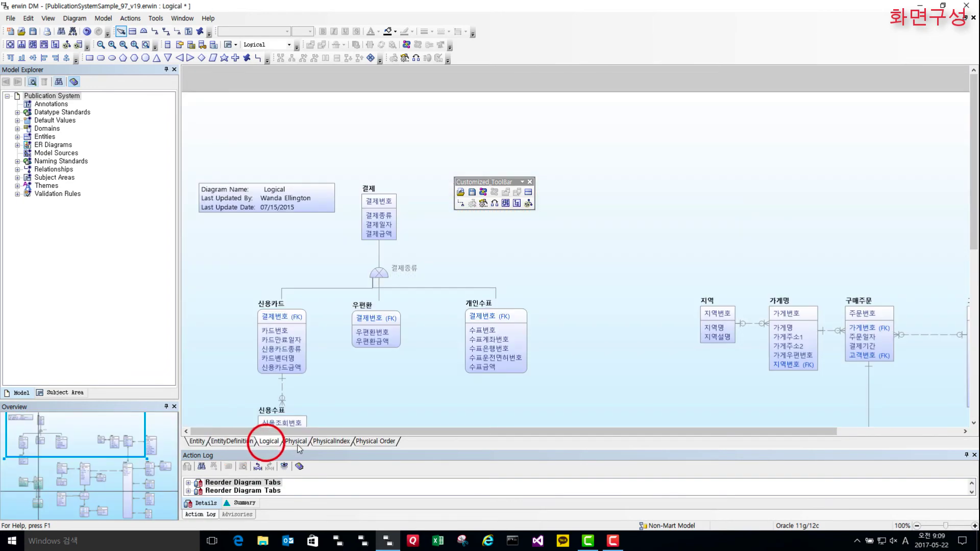
pyautogui.click(301, 443)
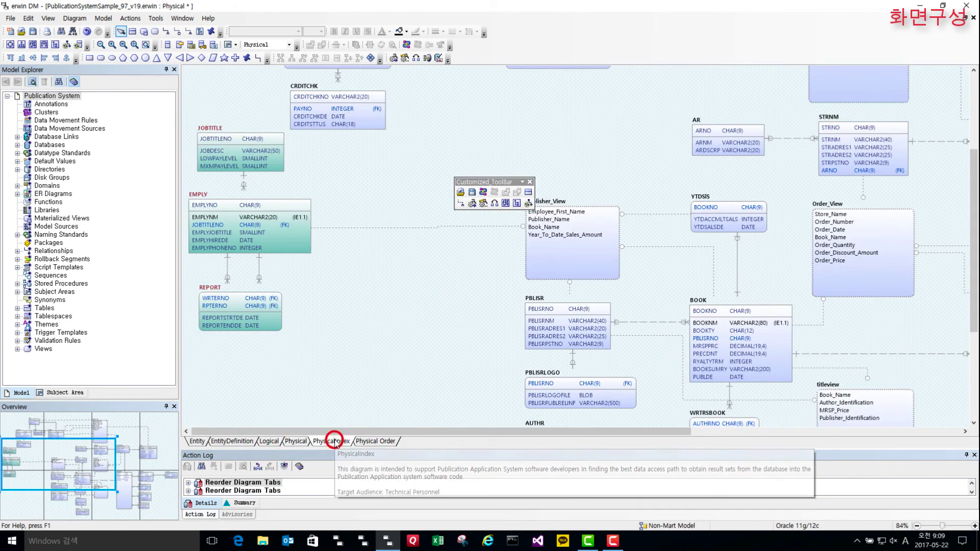
pyautogui.click(331, 442)
pyautogui.click(367, 442)
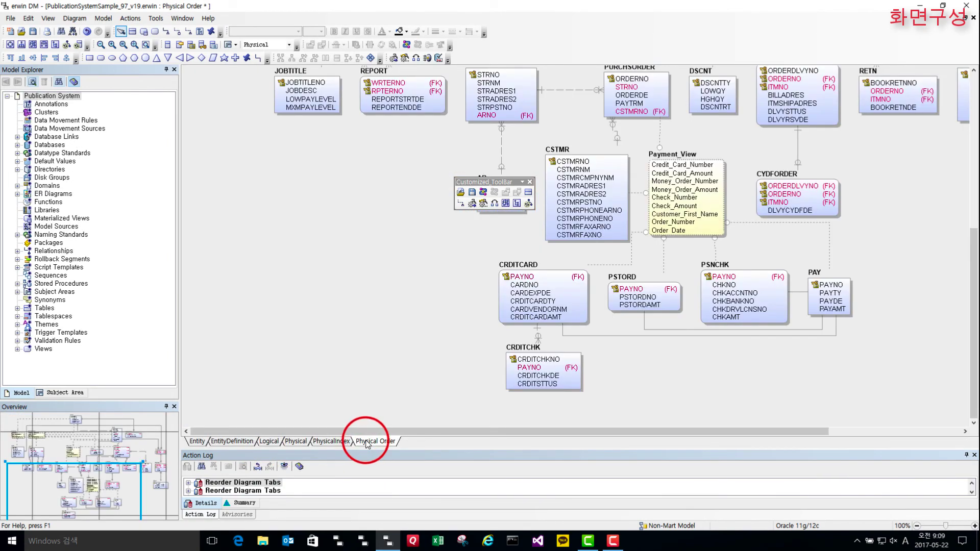
pyautogui.click(239, 441)
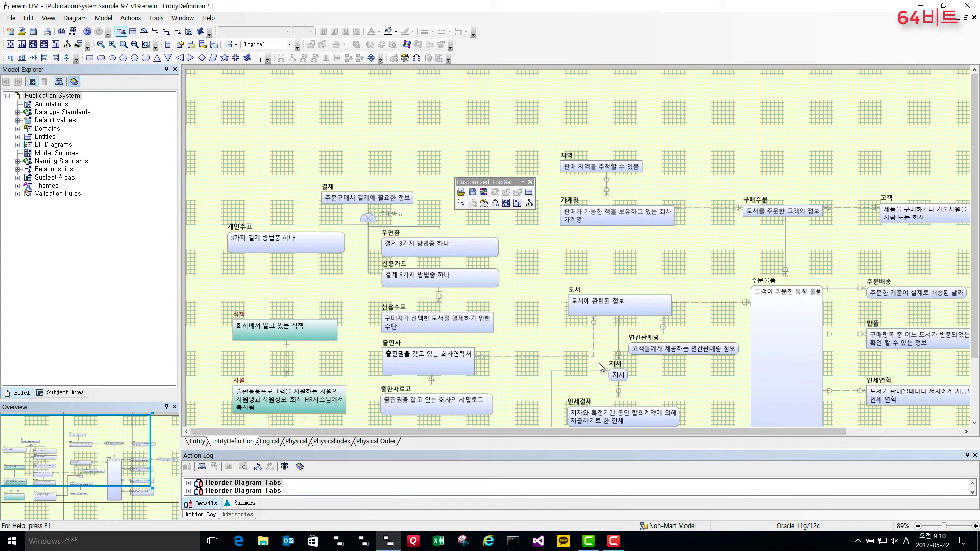
# Check the product edition and release in the erwin Data Modeler version information, and close it
pyautogui.click(216, 17)
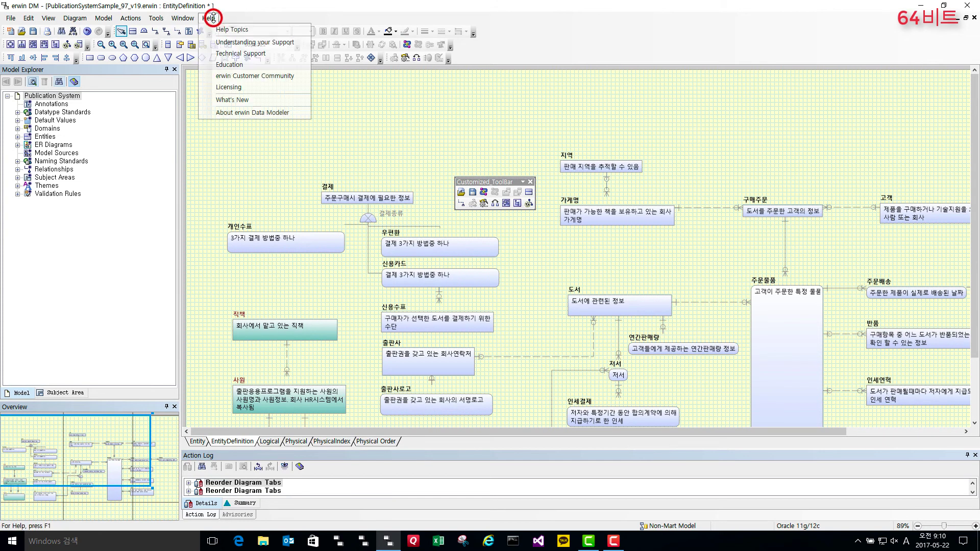
pyautogui.click(229, 112)
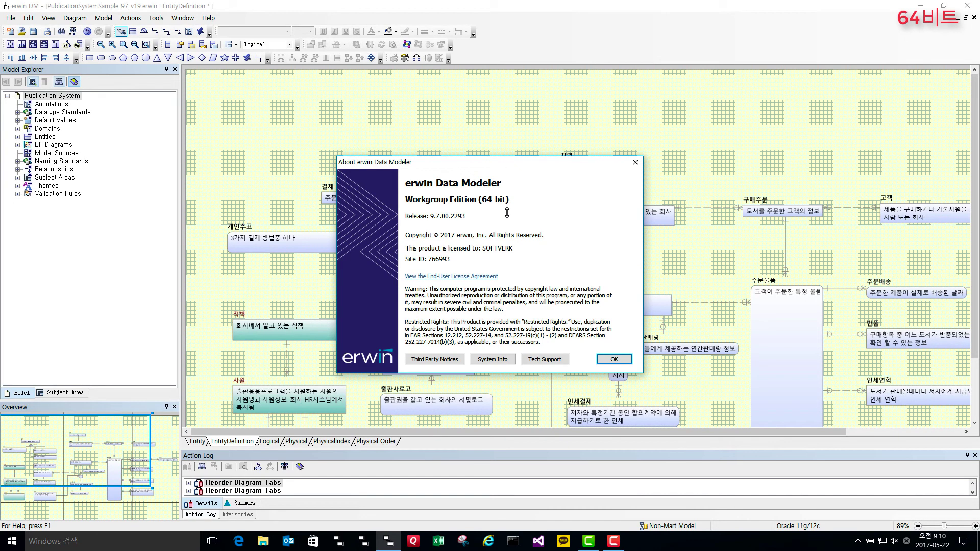
pyautogui.click(612, 358)
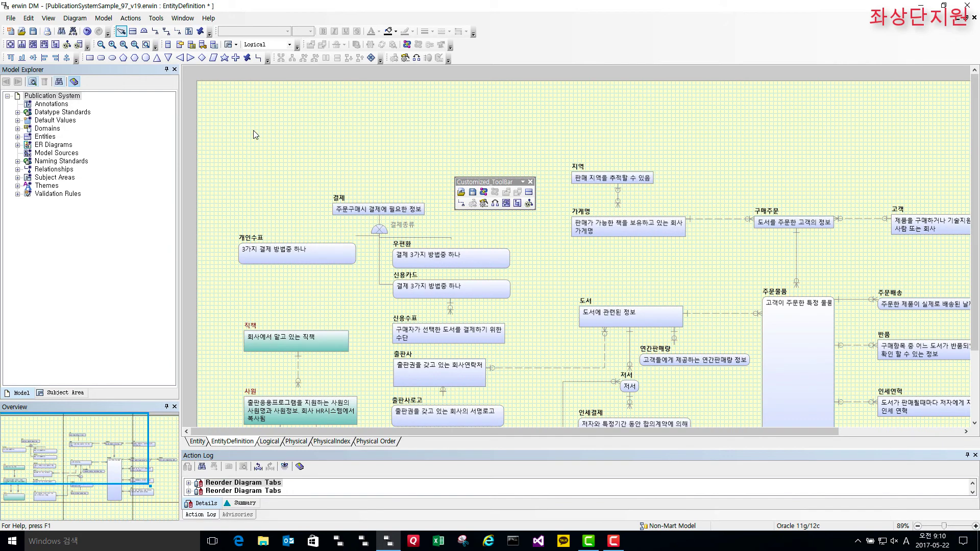
# Try placing a new entity beyond the left edge of the diagram page, move it above the upper edge, and undo both changes
pyautogui.click(132, 31)
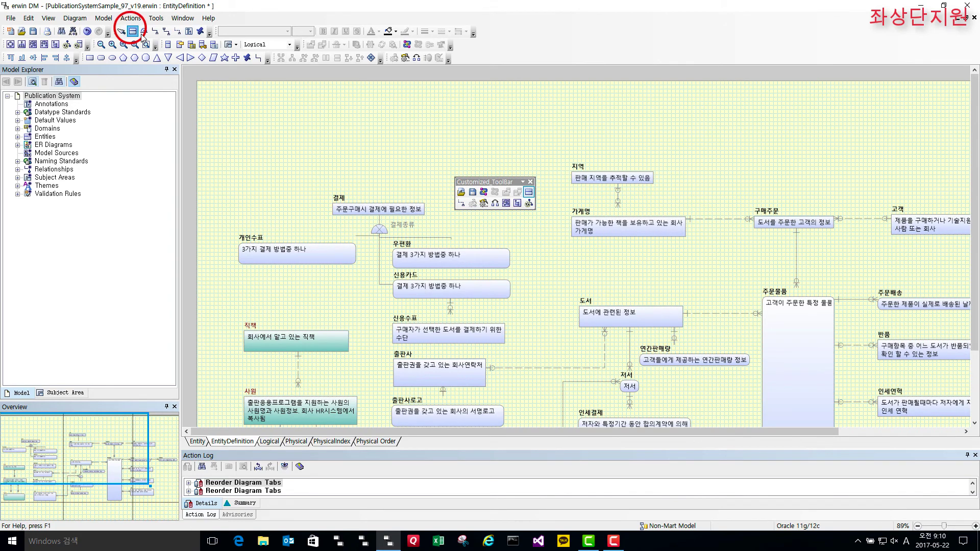
pyautogui.click(191, 98)
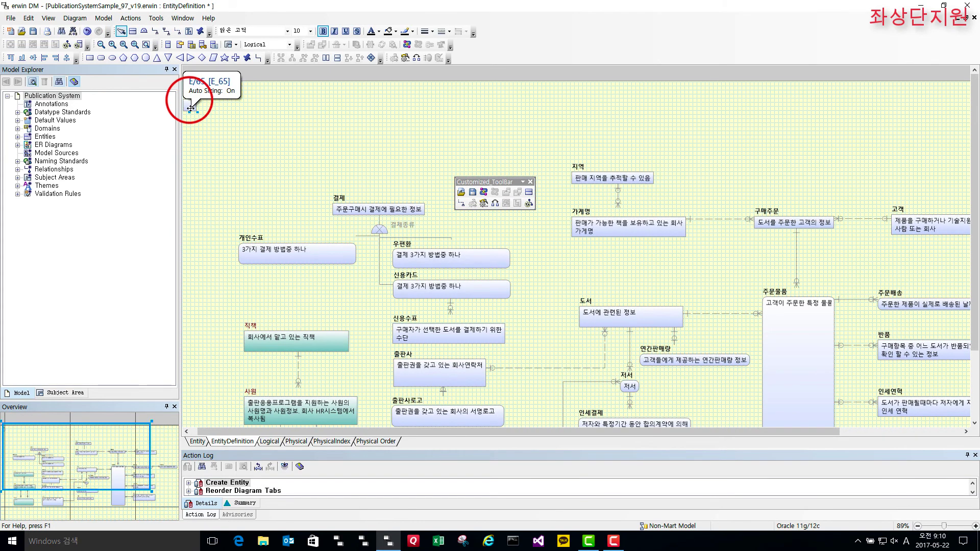
pyautogui.moveTo(189, 107); pyautogui.dragTo(238, 85)
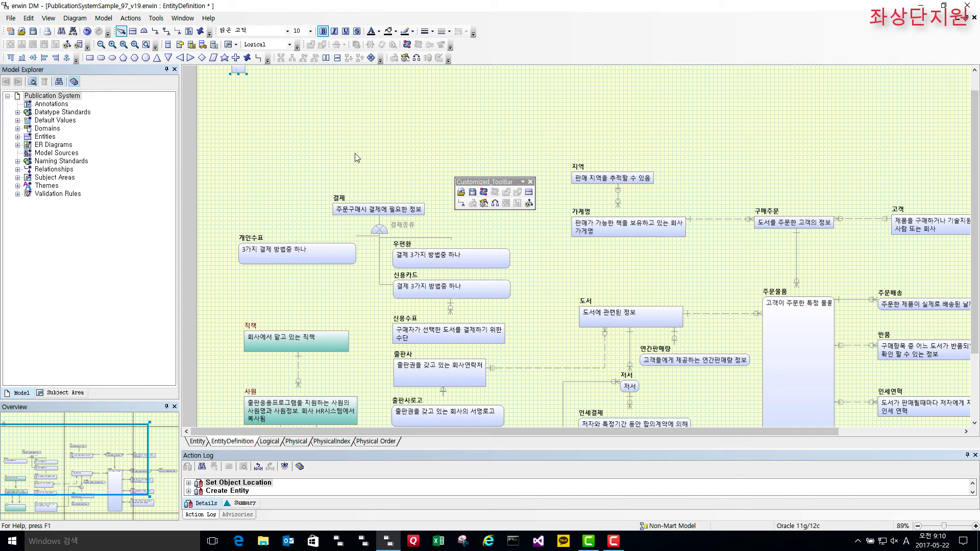
pyautogui.hotkey('ctrl', 'z')
pyautogui.hotkey('ctrl', 'z')
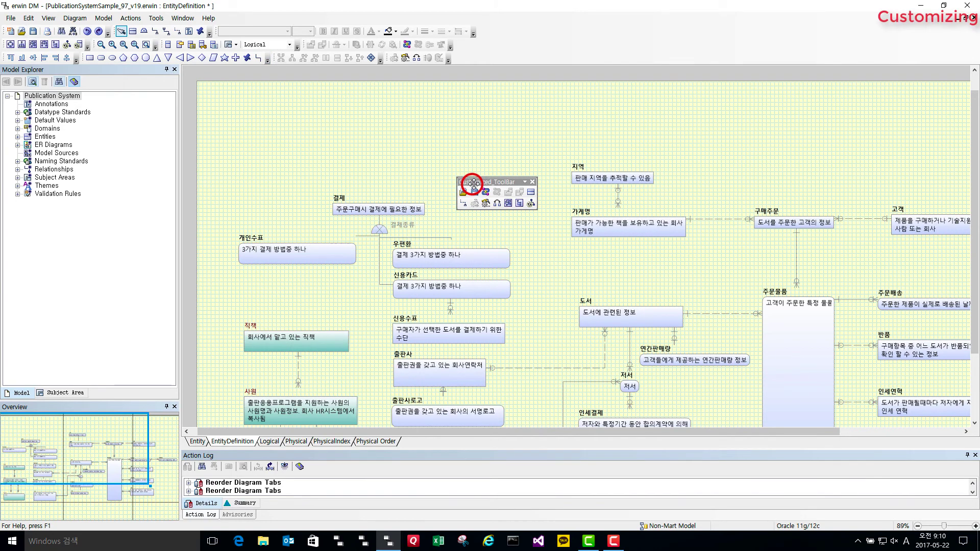
# Move the floating Customized_ToolBar higher on the diagram and view the keyboard shortcut assignments in the customization settings
pyautogui.moveTo(470, 182); pyautogui.dragTo(446, 139)
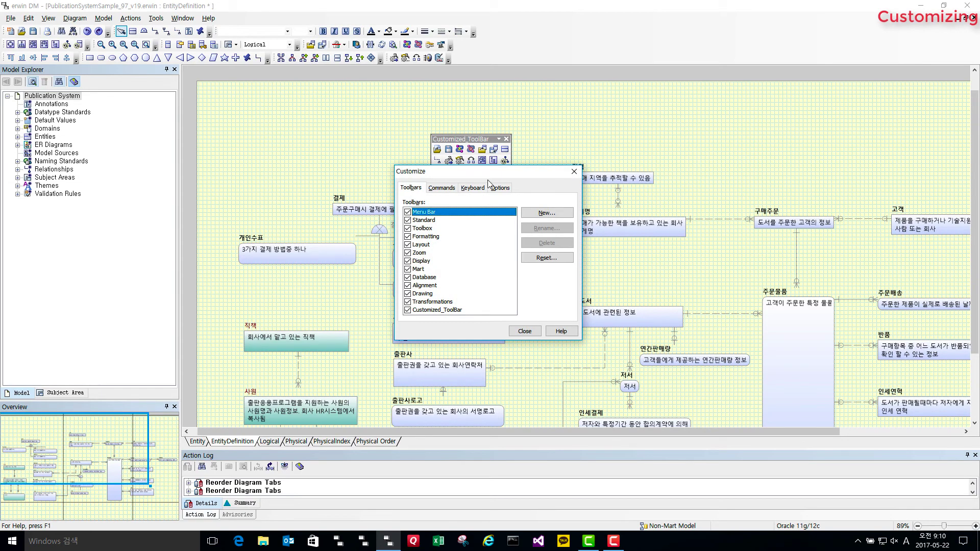
pyautogui.click(473, 189)
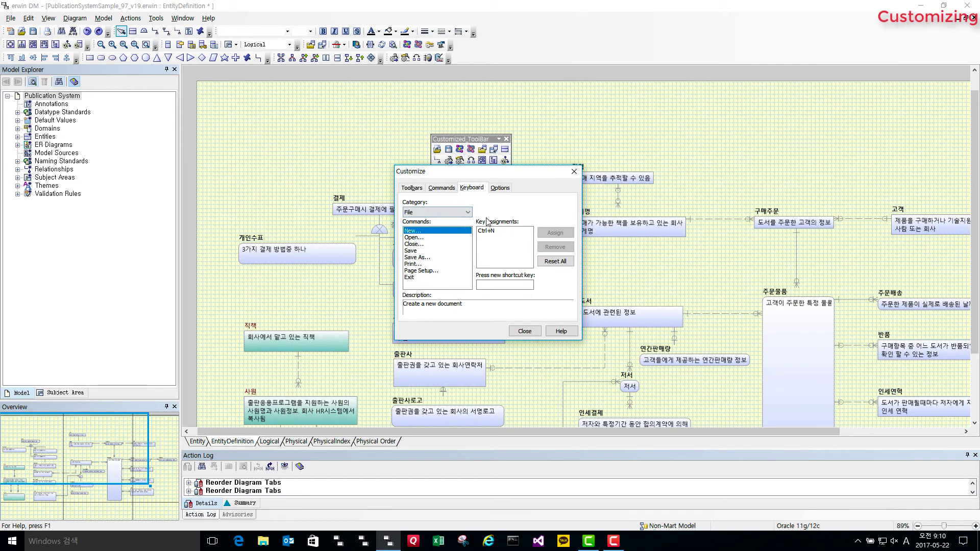
pyautogui.click(526, 332)
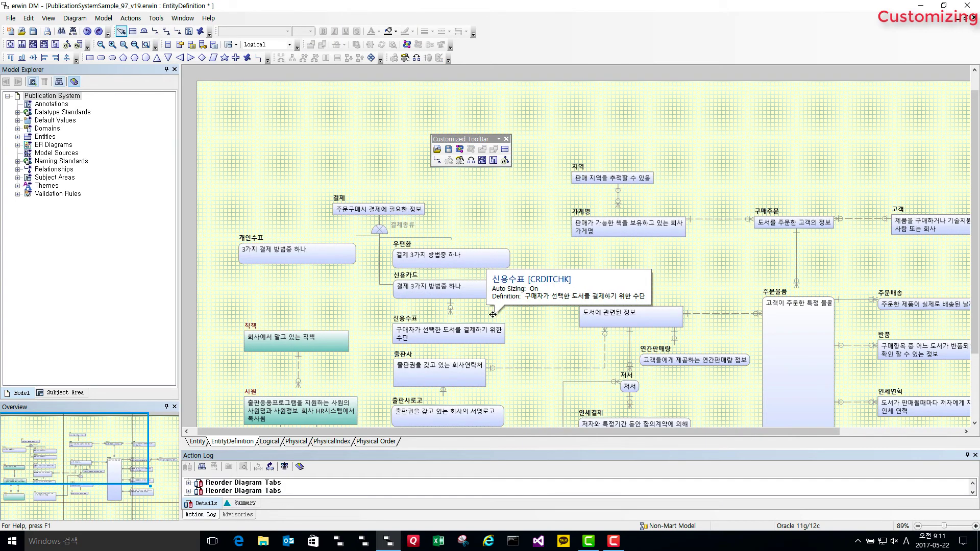
# Auto-hide the Model Explorer, Overview and Action Log panes to enlarge the diagram area
pyautogui.moveTo(117, 408); pyautogui.dragTo(94, 312)
pyautogui.click(166, 69)
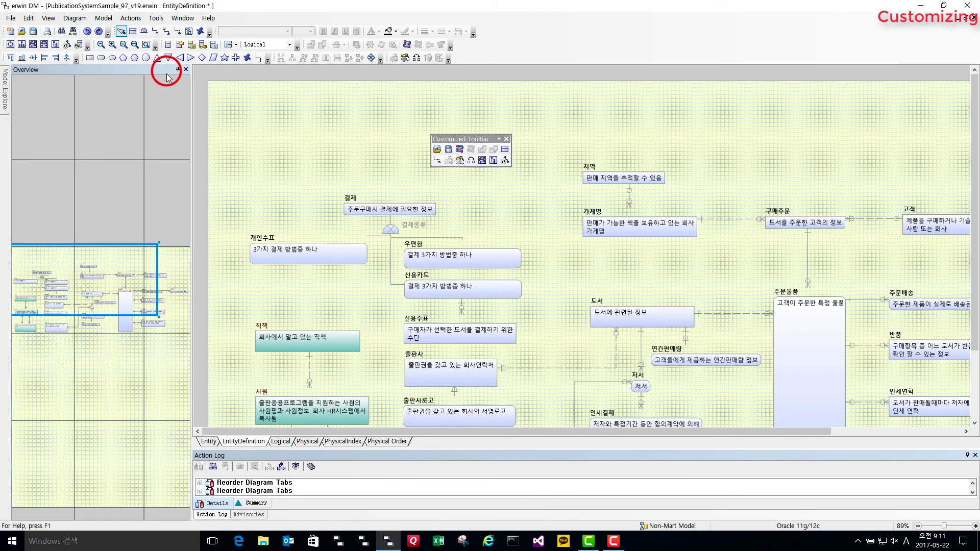
pyautogui.click(177, 69)
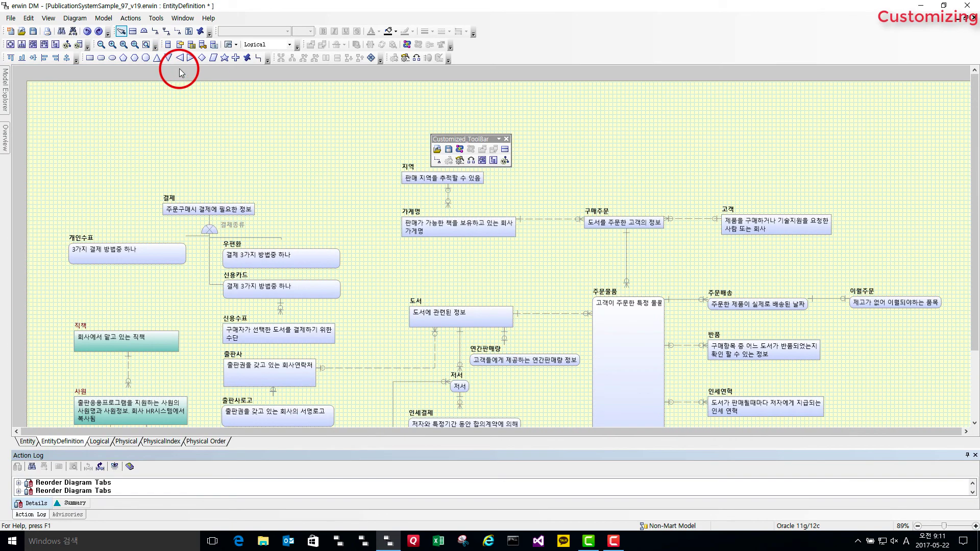
pyautogui.click(967, 455)
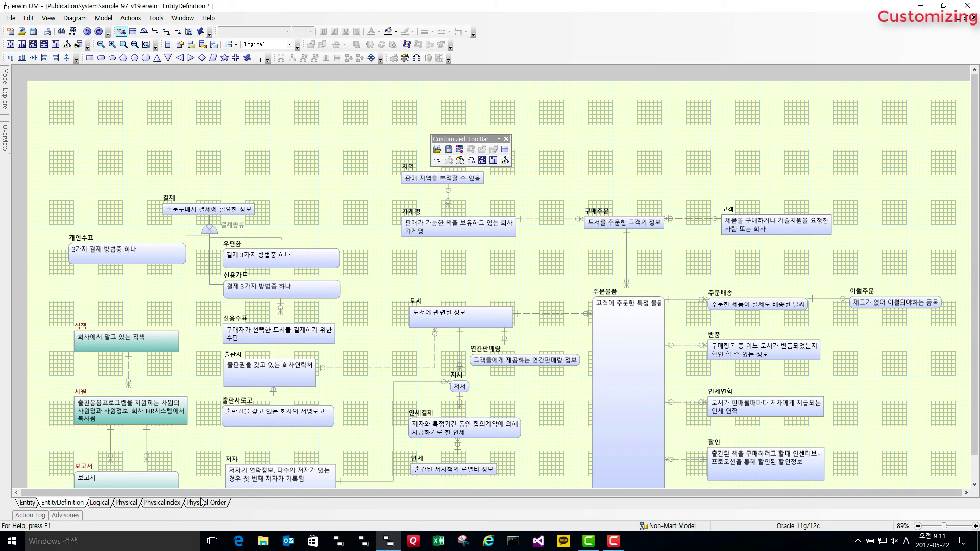
# Bring up the hidden Advisories pane and pin it back in place
pyautogui.click(31, 519)
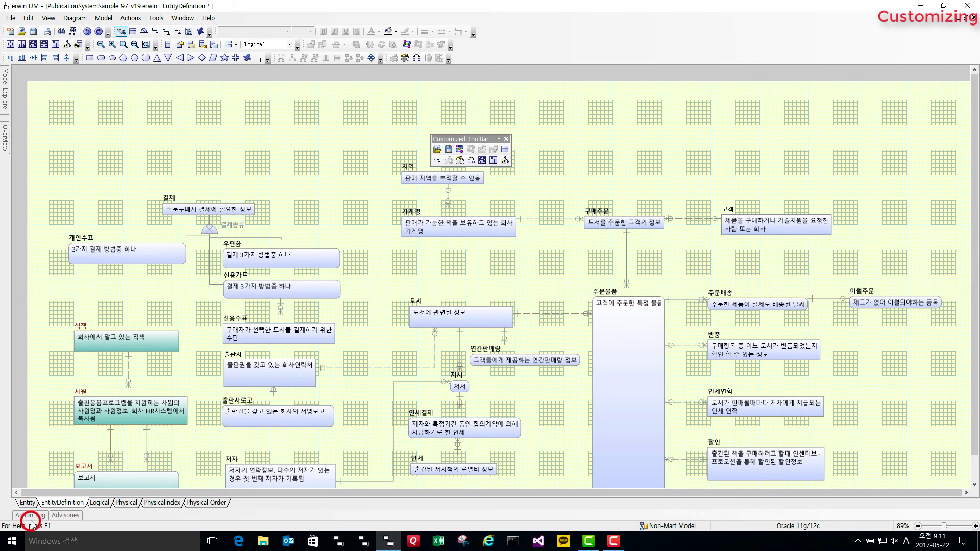
pyautogui.click(56, 518)
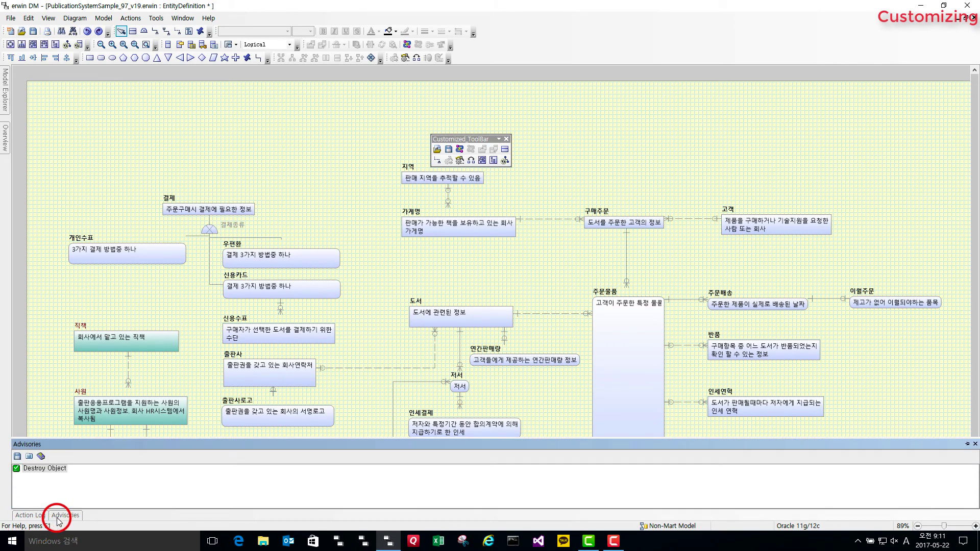
pyautogui.click(968, 444)
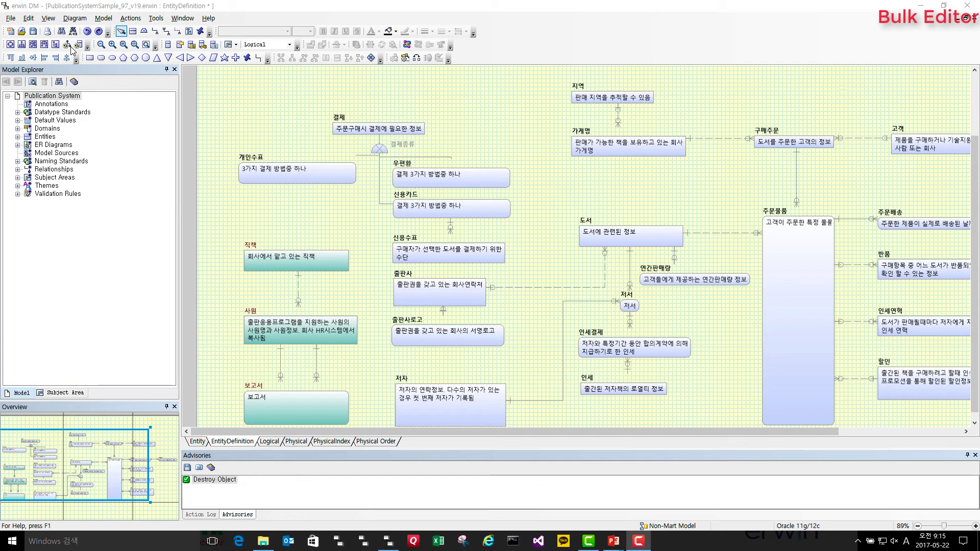
# Switch to the PowerPoint slide show to view the slide comparing the diagram layout types, and return to erwin DM
pyautogui.hotkey('alt', 'Tab')
pyautogui.hotkey('alt', 'Tab')
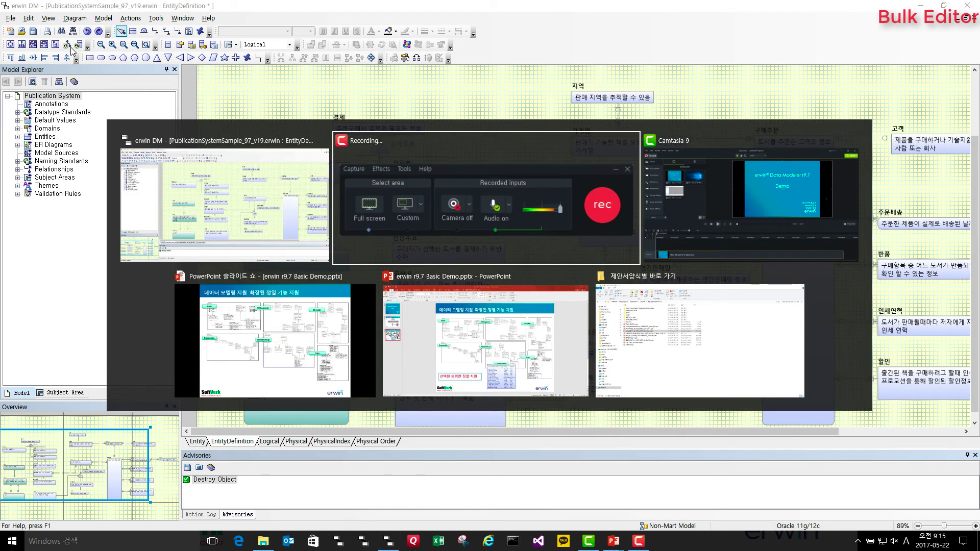
pyautogui.hotkey('alt', 'Tab')
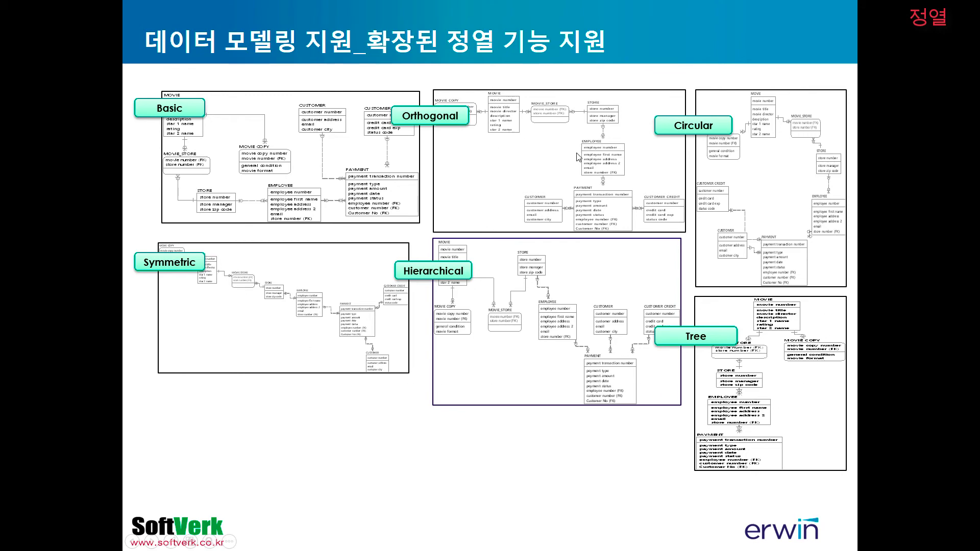
pyautogui.hotkey('alt', 'Tab')
pyautogui.press('Tab')
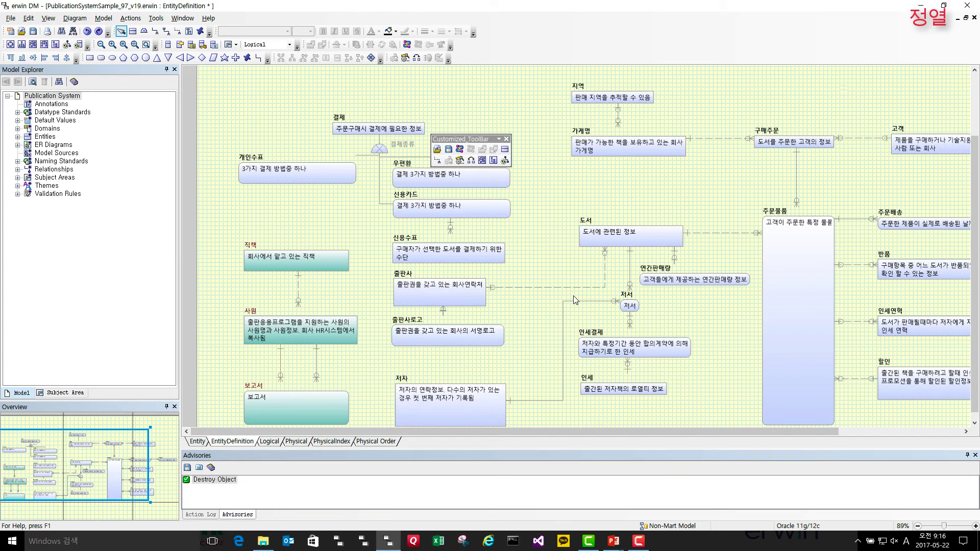
# Try two automatic layouts on the group of entities from 결제 and 직책 to 출판사로고, and undo the layout changes
pyautogui.moveTo(202, 91); pyautogui.dragTo(558, 375)
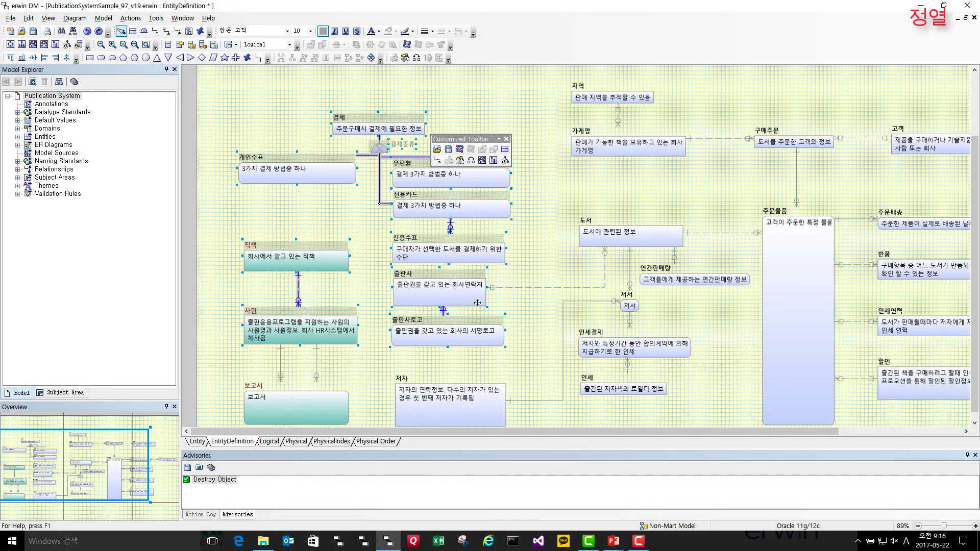
pyautogui.click(481, 161)
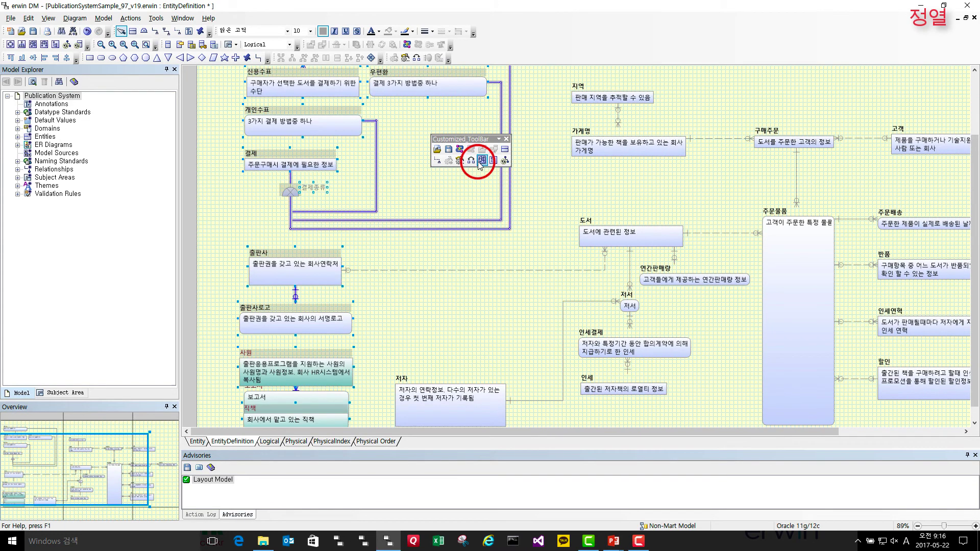
pyautogui.click(11, 44)
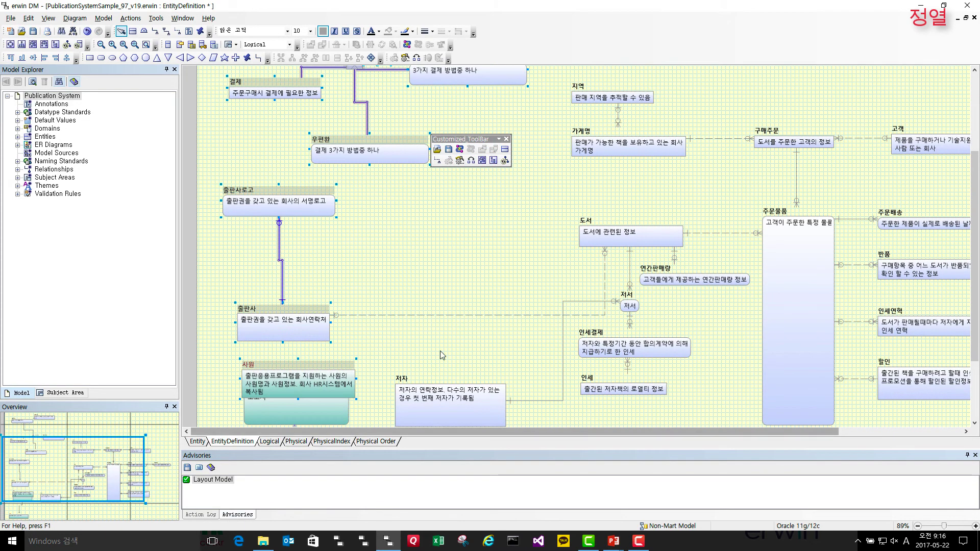
pyautogui.hotkey('ctrl', 'z')
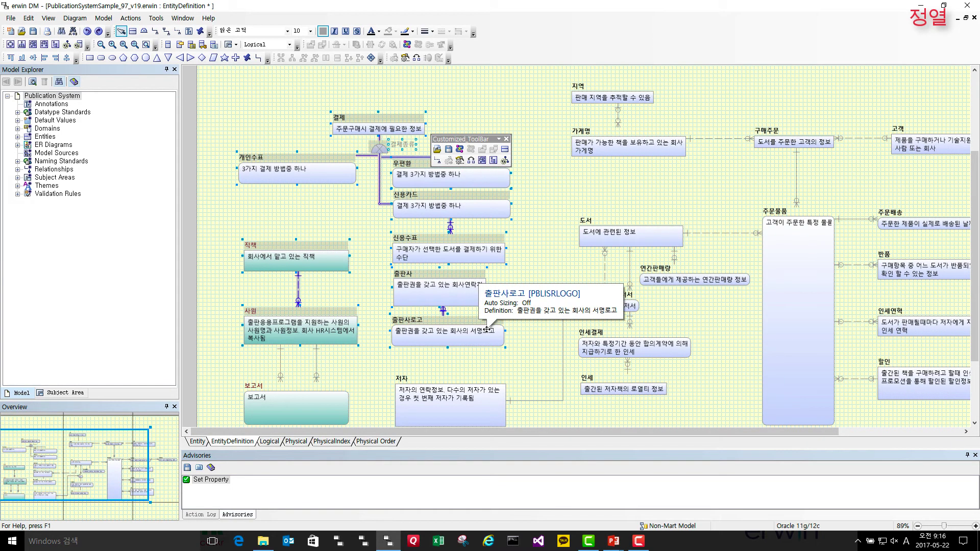
# Expand Entities in the Model Explorer down to the Attributes of the 가게명 [STRNM] entity
pyautogui.click(296, 441)
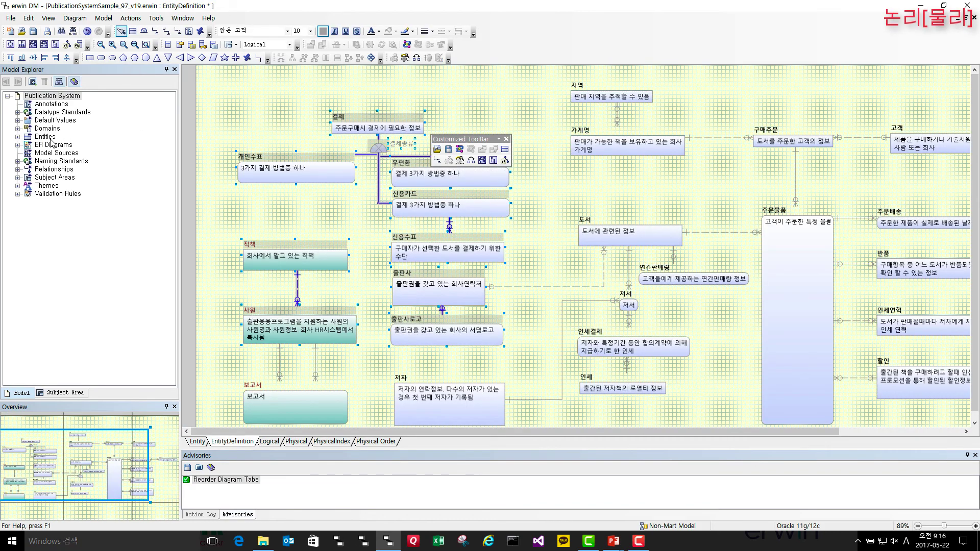
pyautogui.doubleClick(51, 139)
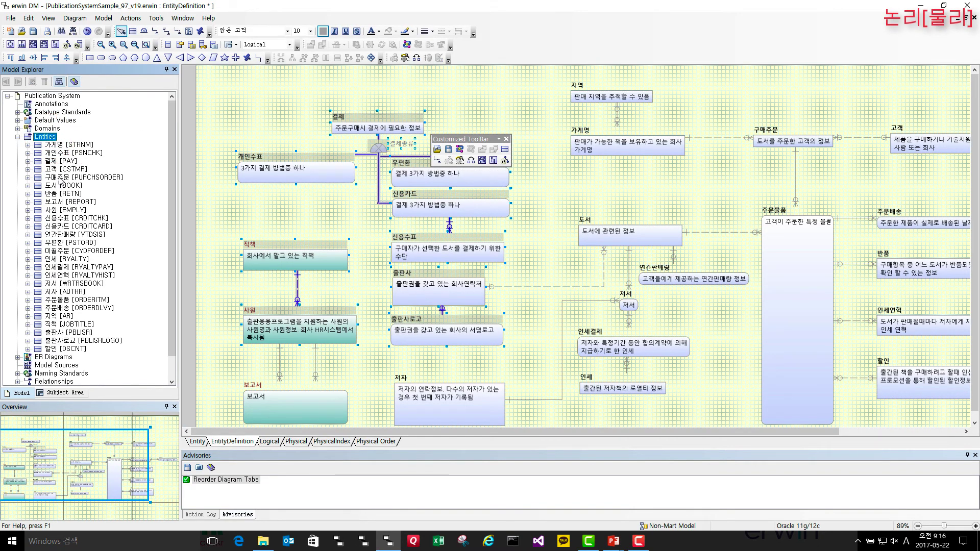
pyautogui.click(28, 145)
pyautogui.click(39, 152)
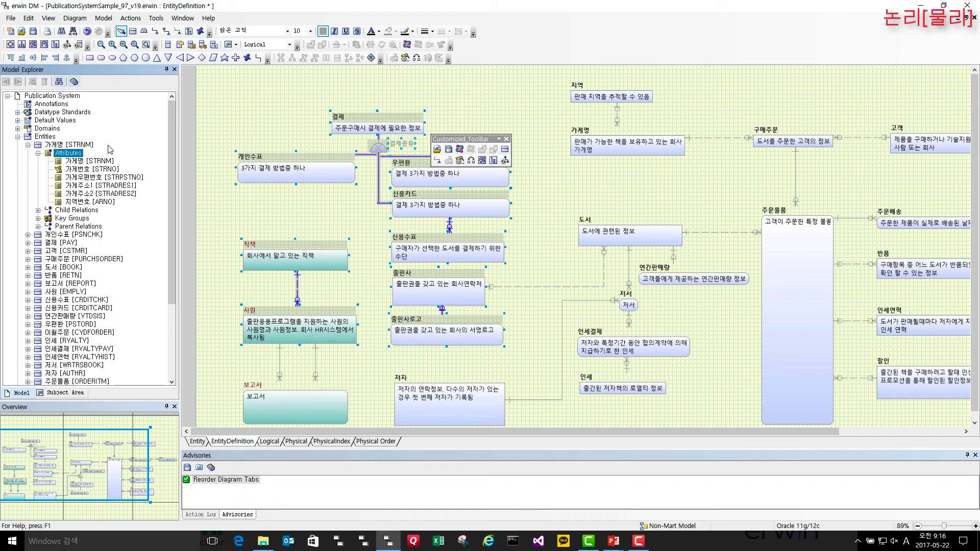
# Switch to the Physical diagram and expand Tables in the Model Explorer down to the Columns of the AR [지역] table
pyautogui.click(296, 441)
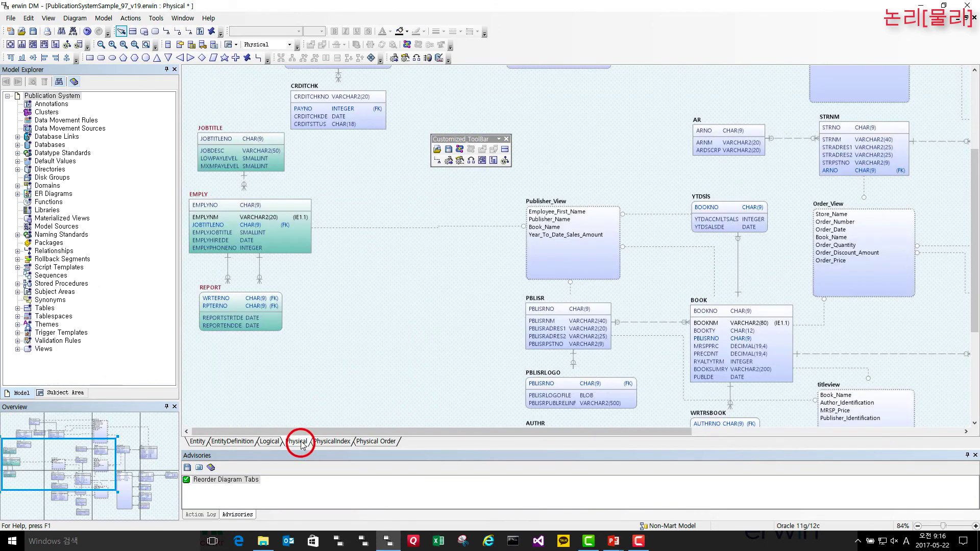
pyautogui.doubleClick(45, 307)
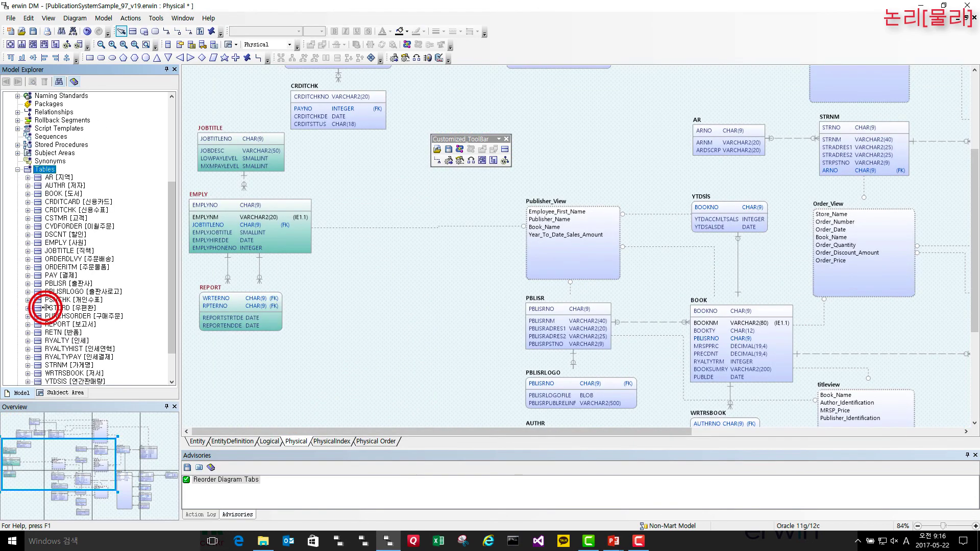
pyautogui.doubleClick(35, 178)
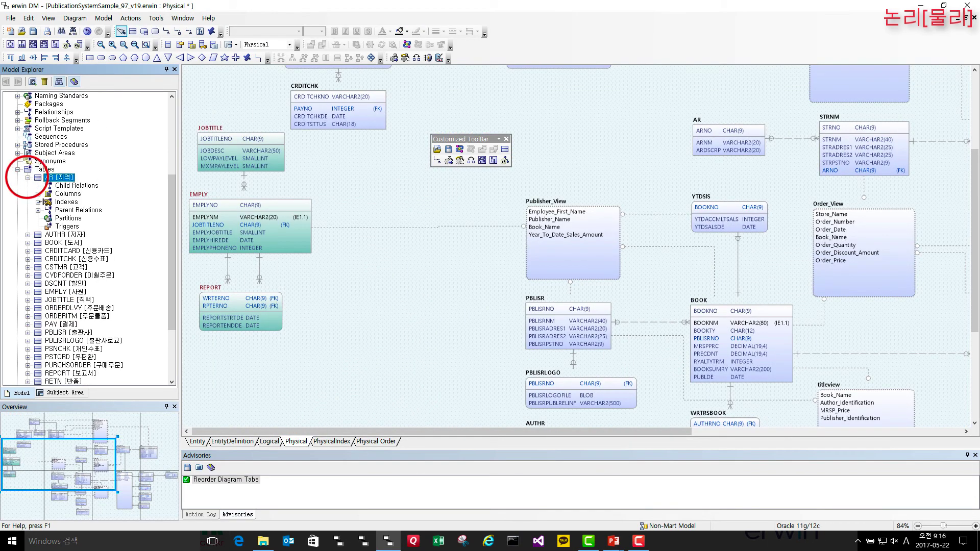
pyautogui.click(38, 194)
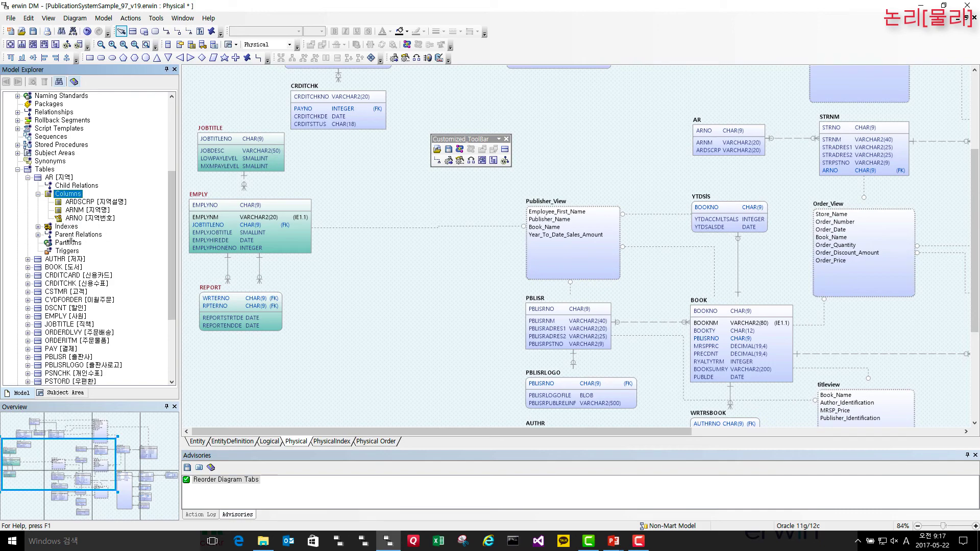
# Clear the entity selection in the EntityDefinition diagram and view the 지역 entity's definition pop-up in the Entity diagram
pyautogui.click(234, 441)
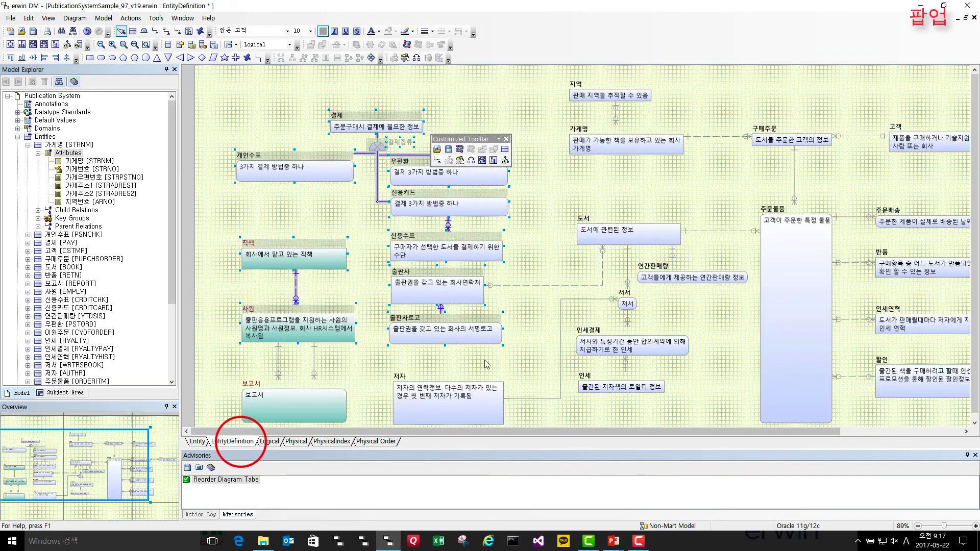
pyautogui.click(524, 345)
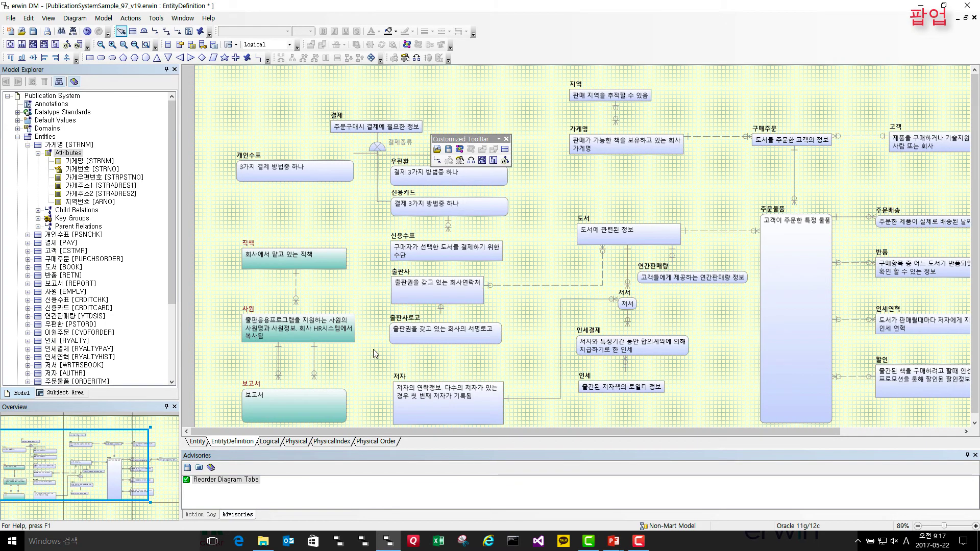
pyautogui.click(197, 441)
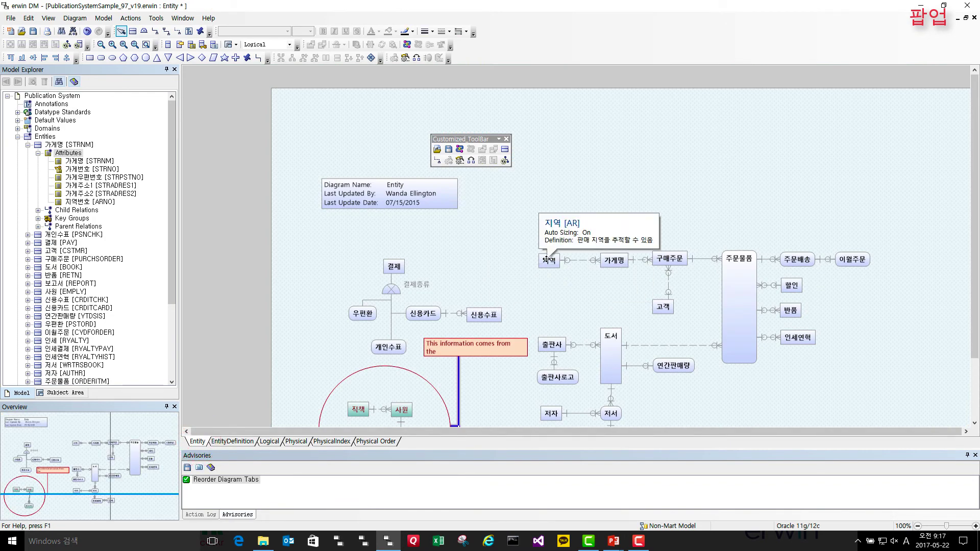
# Return to the EntityDefinition diagram and shift its visible area to the upper edge through the Overview
pyautogui.click(246, 442)
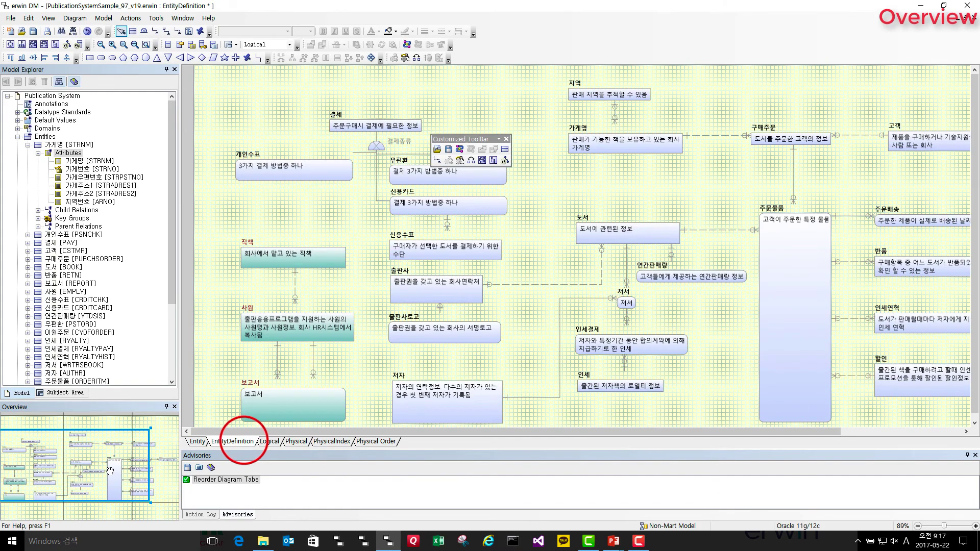
pyautogui.moveTo(110, 470)
pyautogui.mouseDown()
pyautogui.moveTo(187, 468)
pyautogui.moveTo(168, 428)
pyautogui.moveTo(134, 421)
pyautogui.moveTo(108, 499)
pyautogui.moveTo(109, 453)
pyautogui.mouseUp()
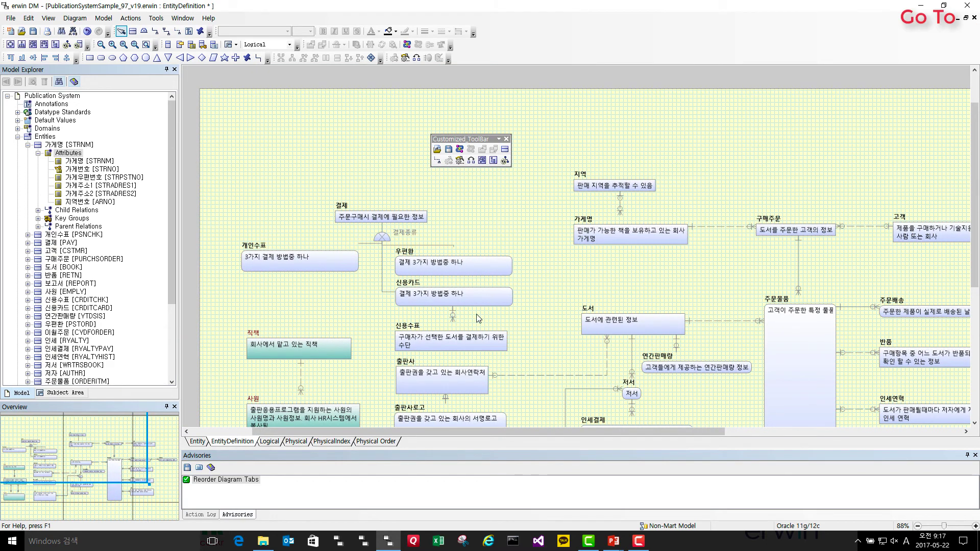
# Search for 도서 with Go To and jump to the 도서 [BOOK] entity in the diagram
pyautogui.click(544, 279)
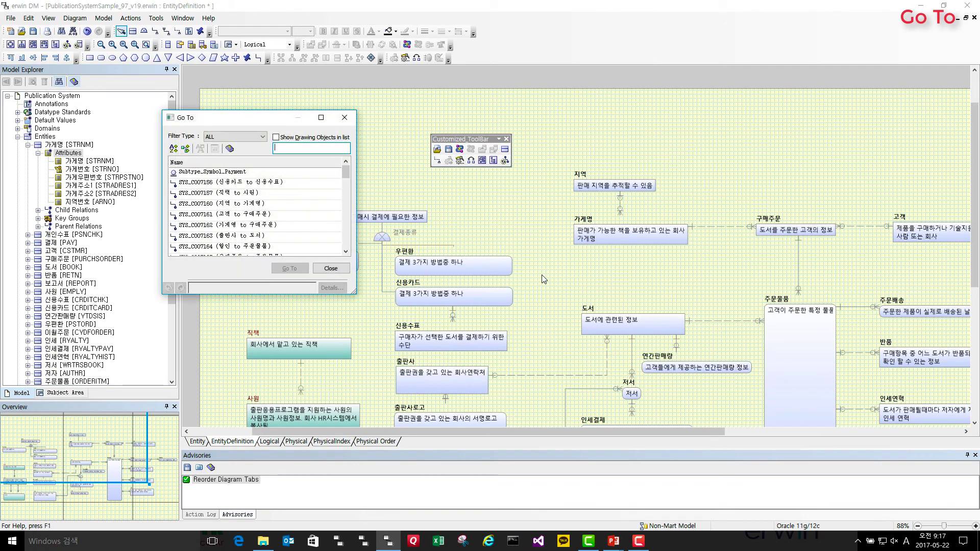
pyautogui.write('도서')
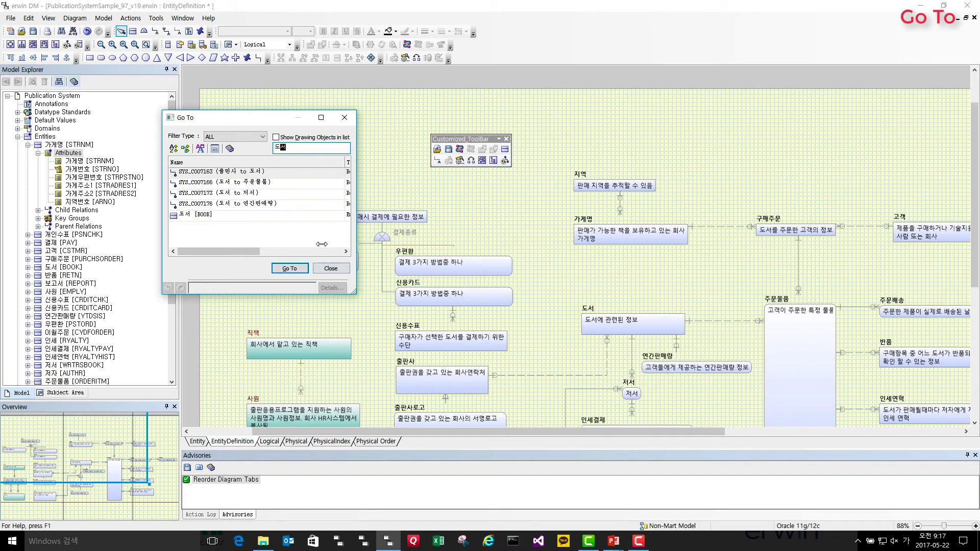
pyautogui.click(277, 212)
pyautogui.click(285, 269)
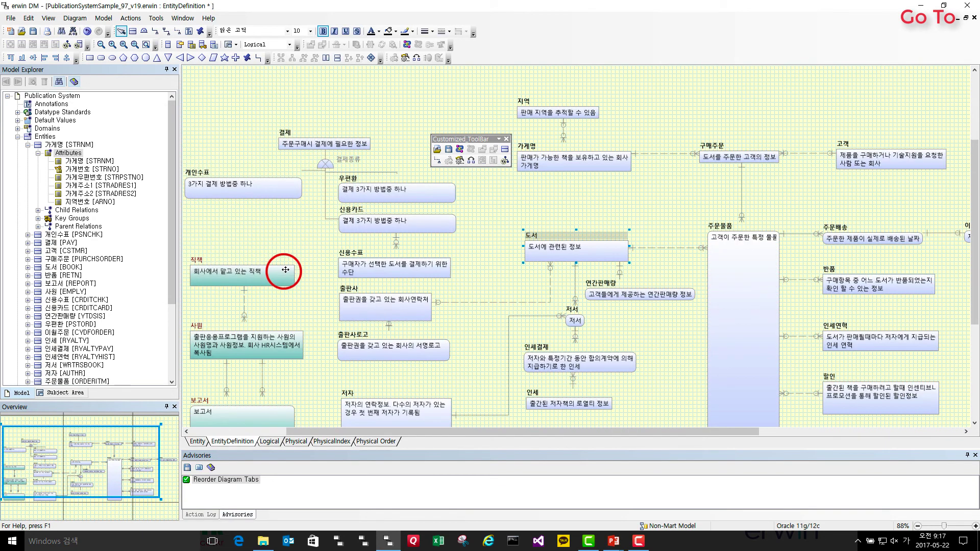
# Locate the Model Explorer's 연간판매량 [YTDSIS] entity in the diagram, and the diagram's 주문물품 entity in the Model Explorer
pyautogui.rightClick(82, 315)
pyautogui.click(108, 323)
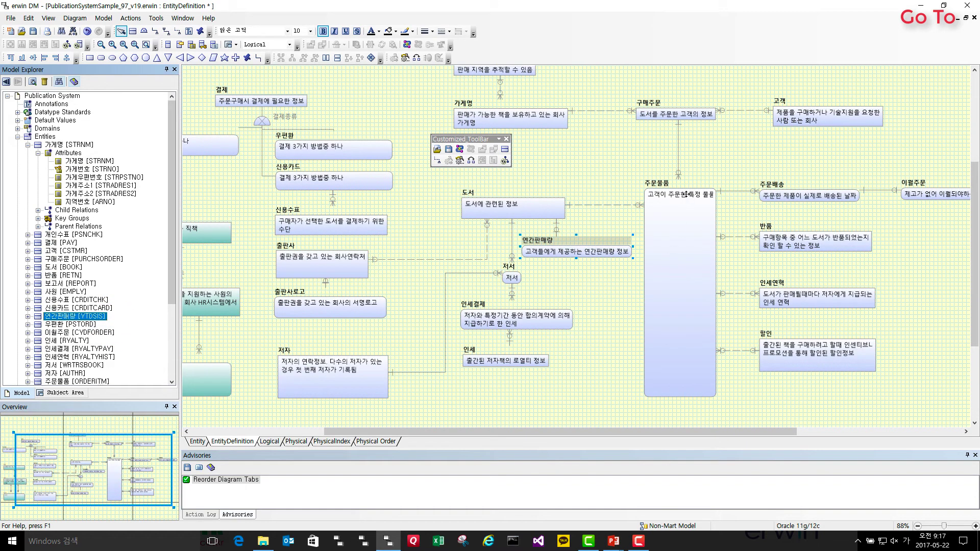
pyautogui.rightClick(676, 189)
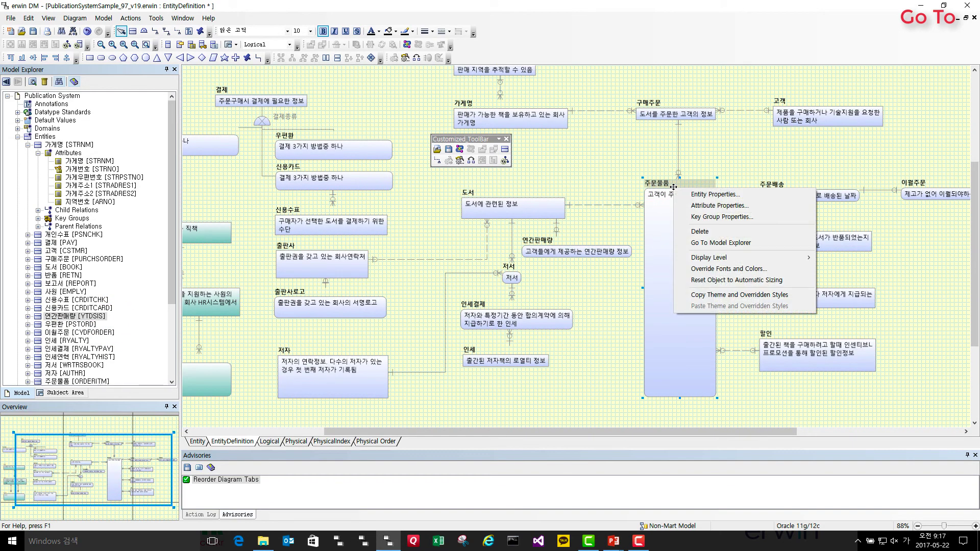
pyautogui.click(716, 242)
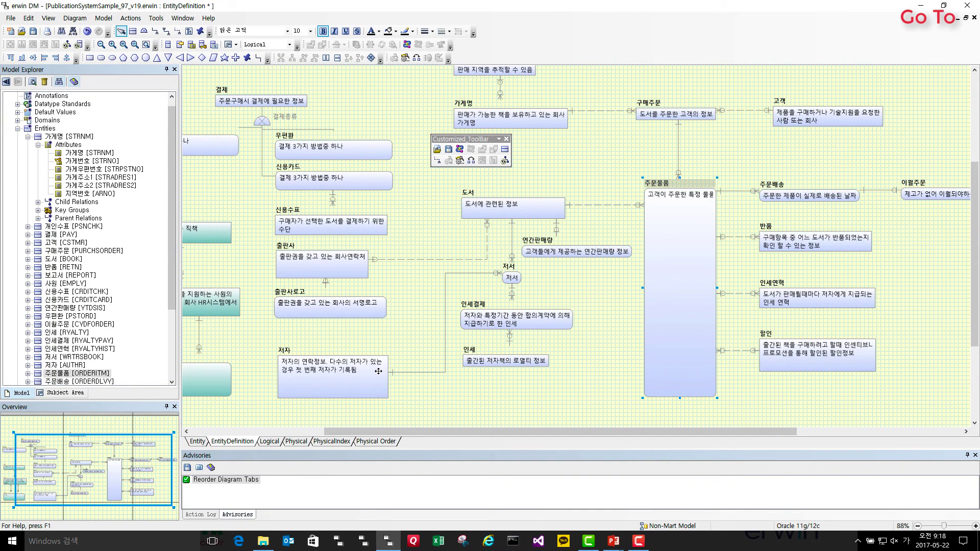
# Open the Customize dialog and move both it and the floating Customized_ToolBar to clear space on the diagram
pyautogui.hscroll(-5, 381, 168)
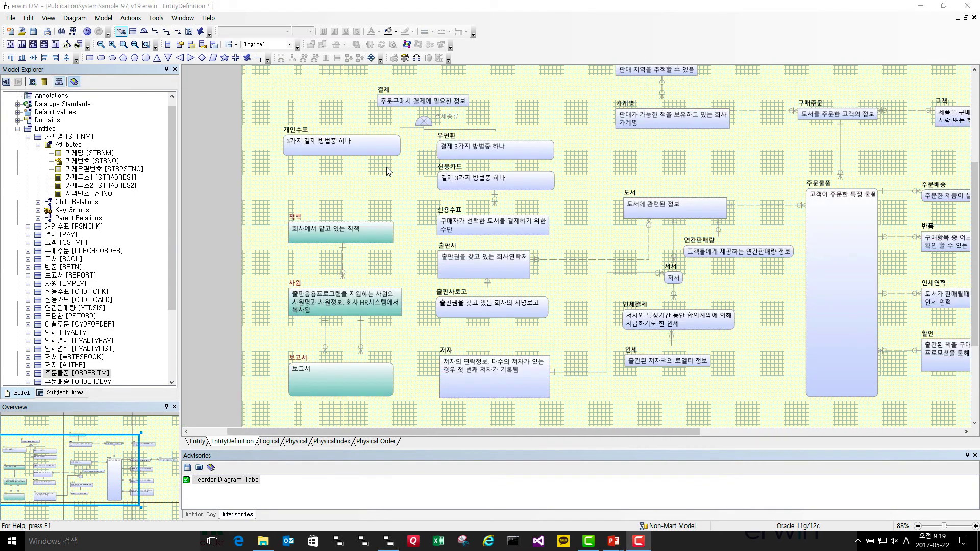
pyautogui.click(156, 18)
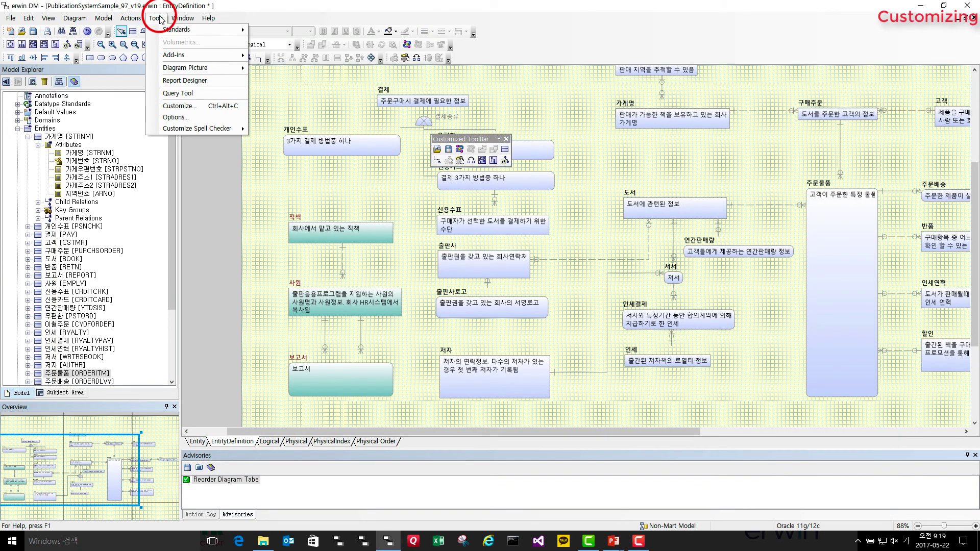
pyautogui.click(183, 108)
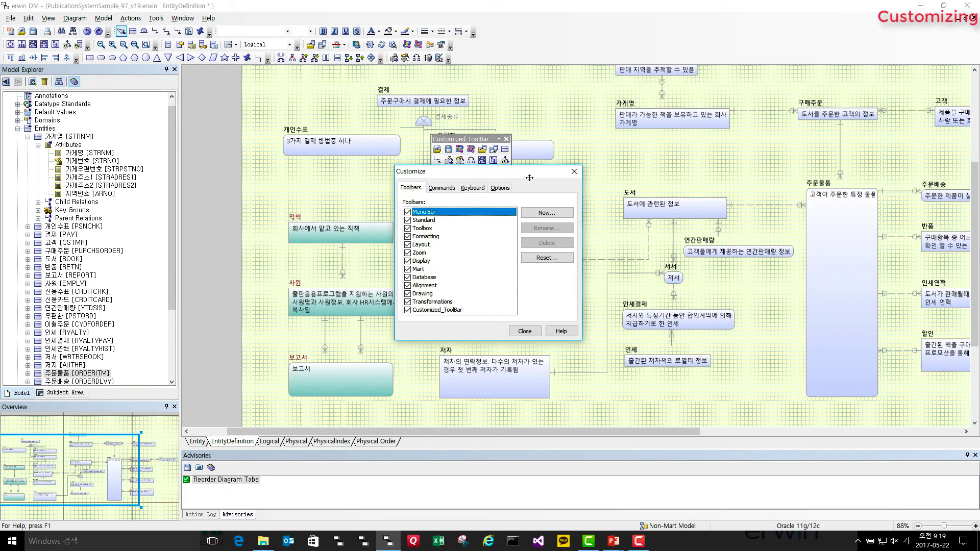
pyautogui.moveTo(530, 178); pyautogui.dragTo(570, 210)
pyautogui.moveTo(469, 139); pyautogui.dragTo(545, 96)
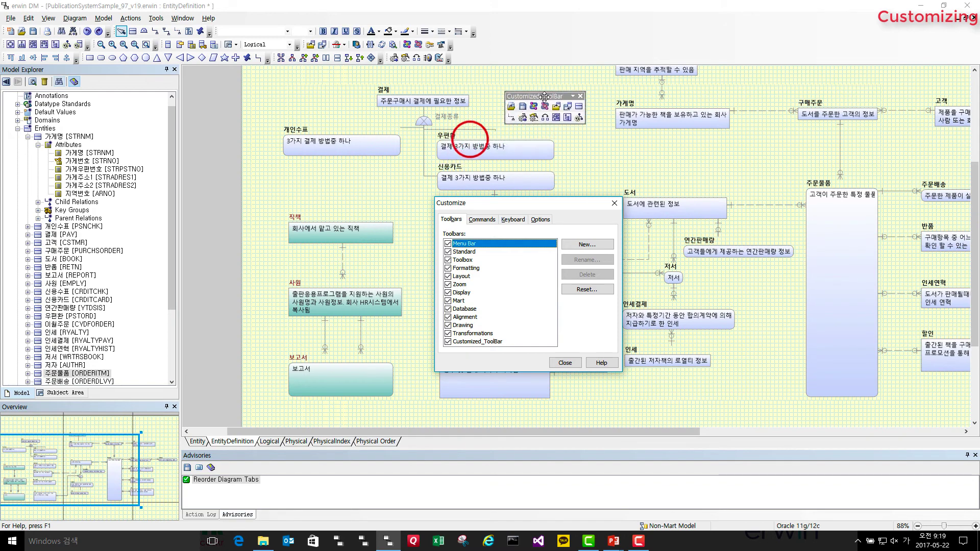
# Create a new toolbar with the name Custom 1 and float it over the diagram beside the Customize dialog
pyautogui.click(587, 244)
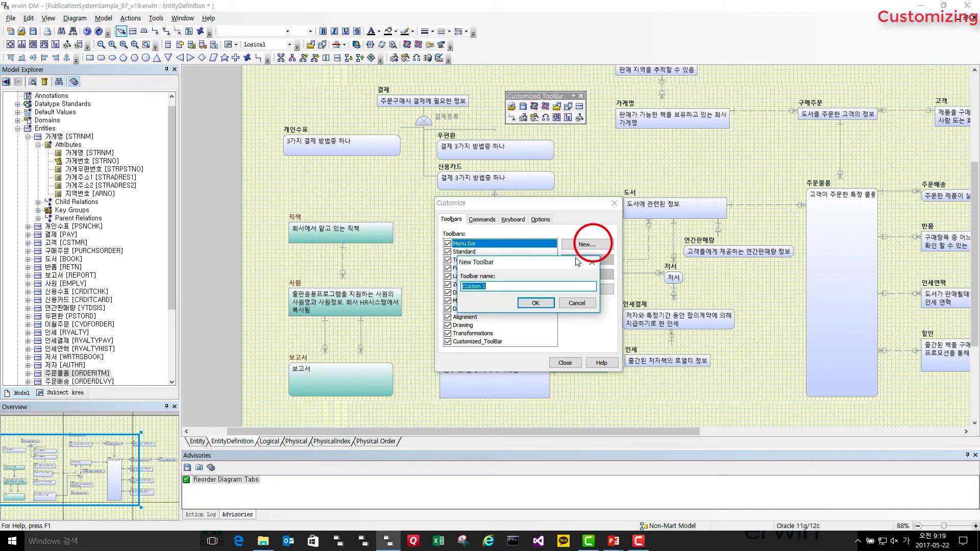
pyautogui.click(515, 287)
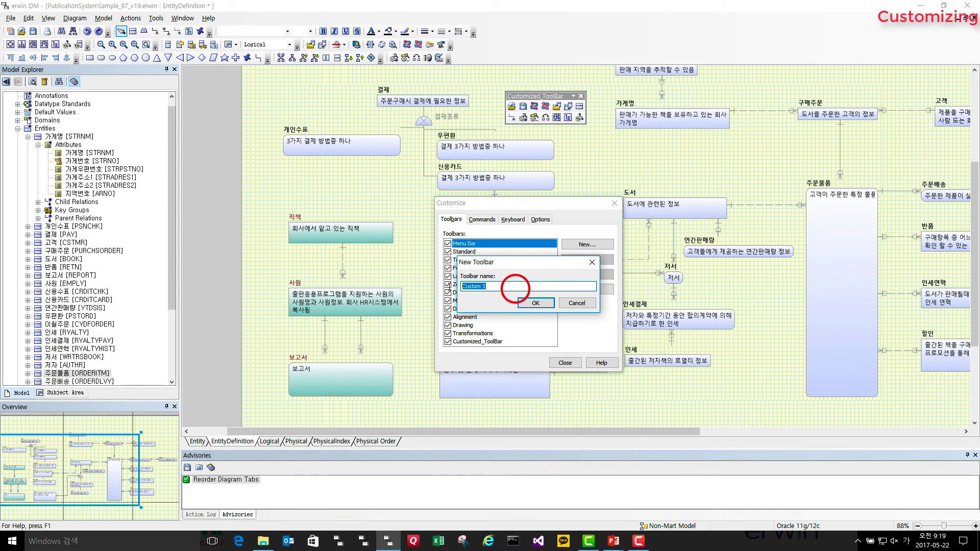
pyautogui.click(531, 303)
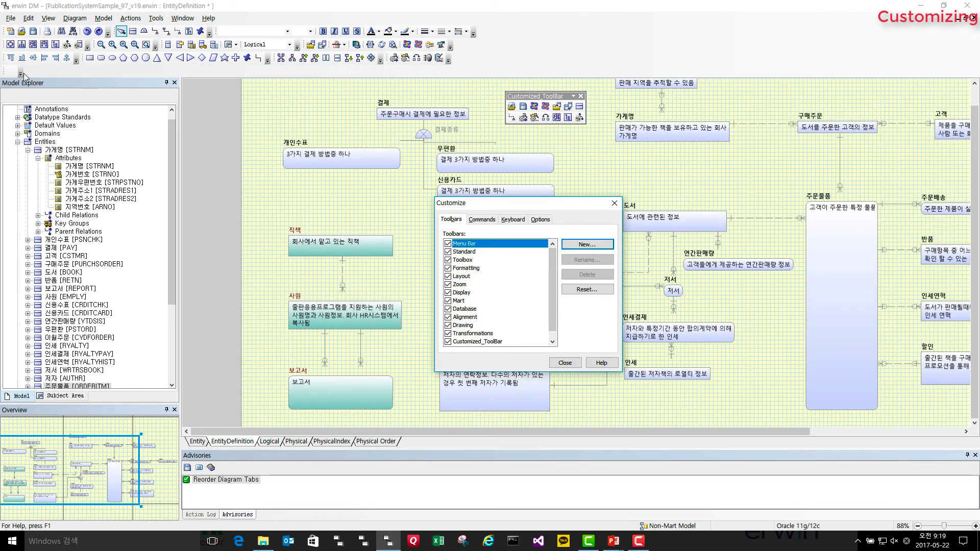
pyautogui.moveTo(11, 73); pyautogui.dragTo(373, 182)
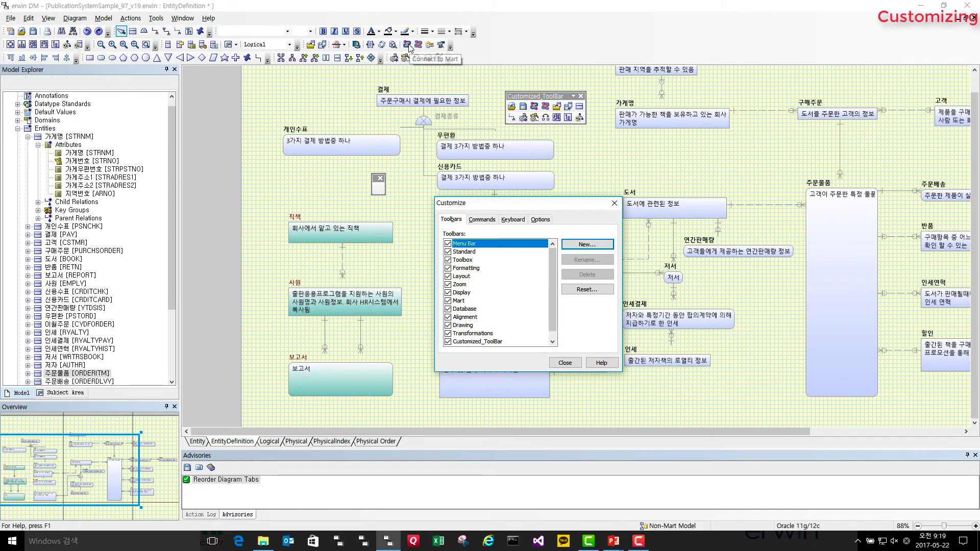
# Add Connect to Mart, two diagram layout commands and the two commands following the Logical model selector to the Custom 1 toolbar
pyautogui.moveTo(411, 49); pyautogui.dragTo(381, 187)
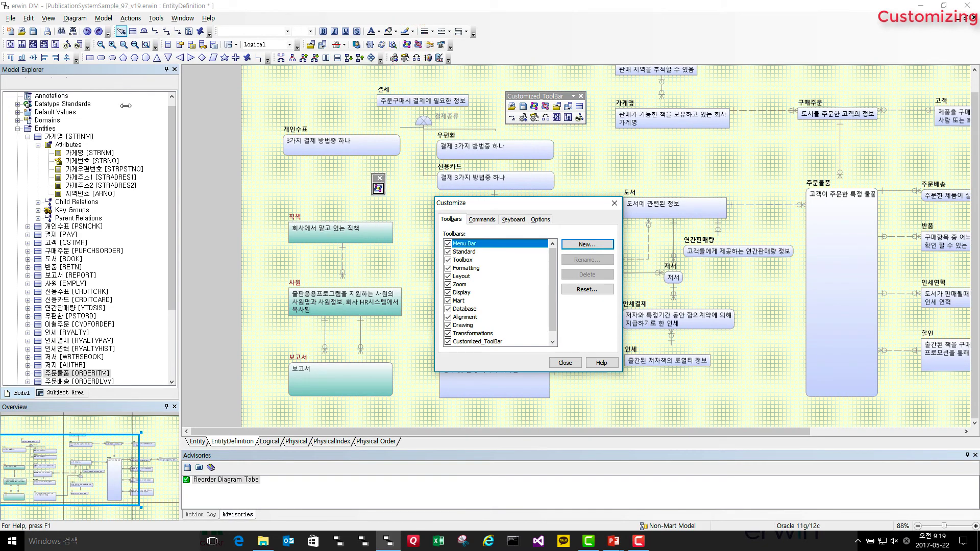
pyautogui.moveTo(56, 44); pyautogui.dragTo(384, 191)
pyautogui.moveTo(69, 44); pyautogui.dragTo(397, 194)
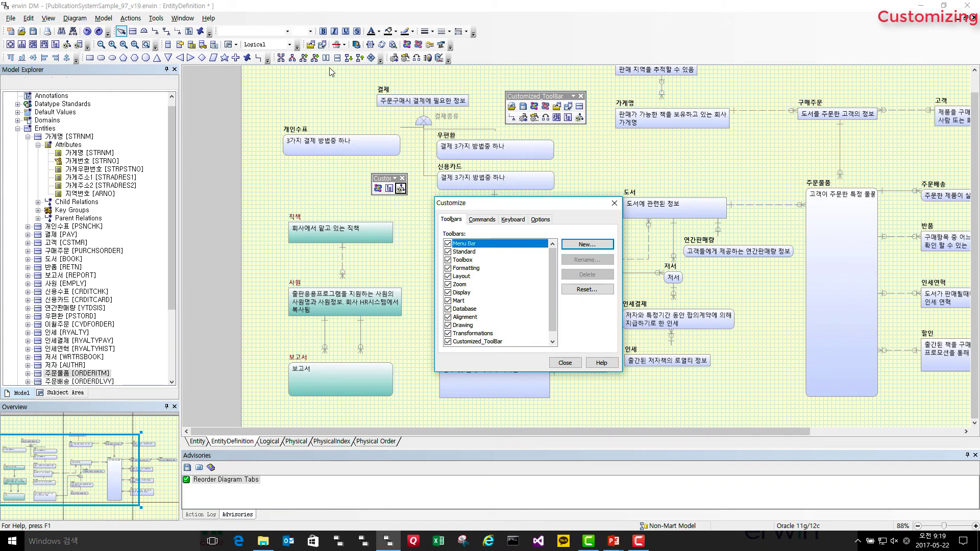
pyautogui.moveTo(308, 47); pyautogui.dragTo(387, 194)
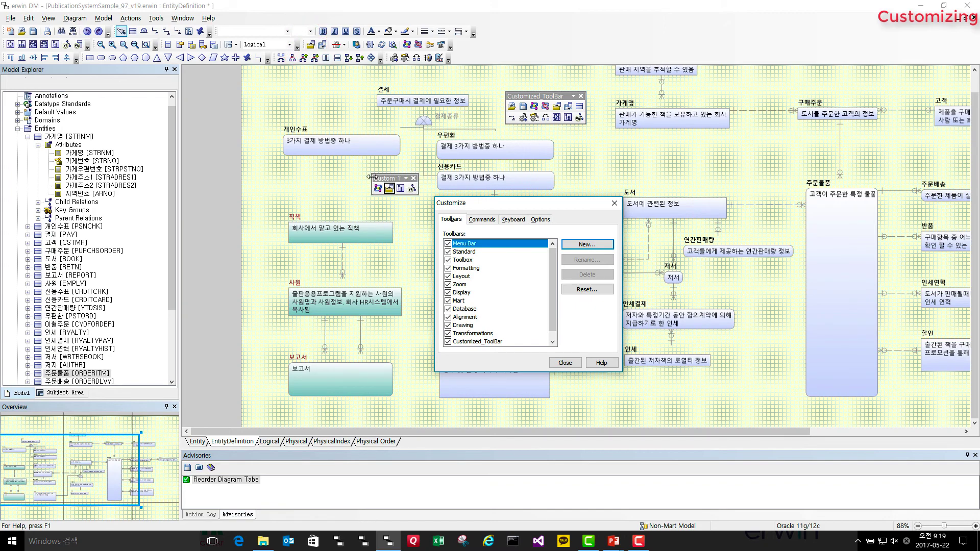
pyautogui.moveTo(324, 46); pyautogui.dragTo(398, 189)
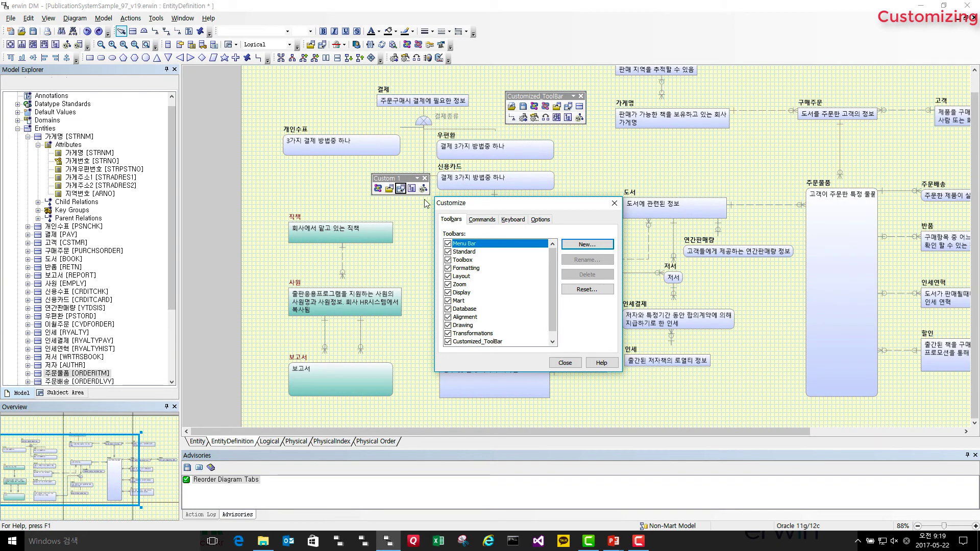
# Assign Ctrl+Up Arrow as an additional keyboard shortcut for the Logical Model command in the View category
pyautogui.click(512, 219)
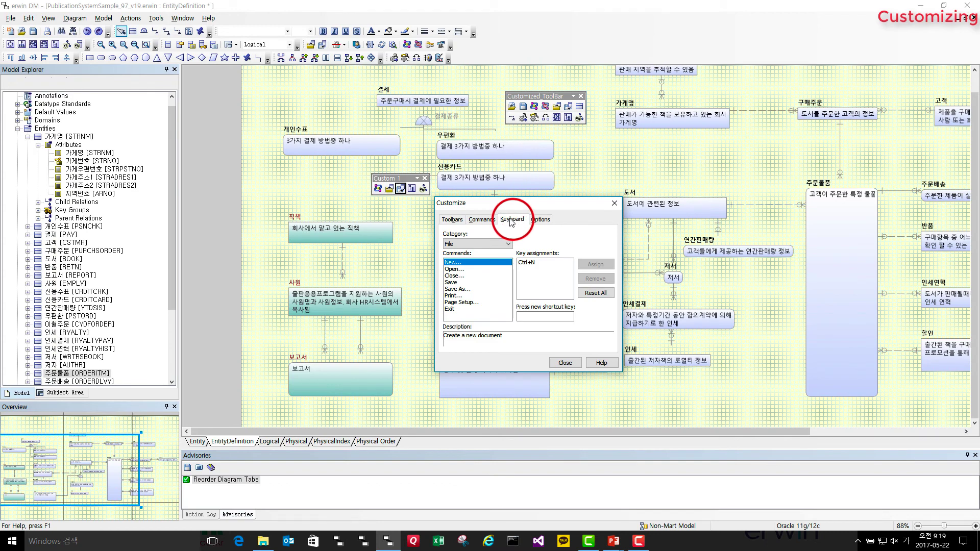
pyautogui.click(473, 246)
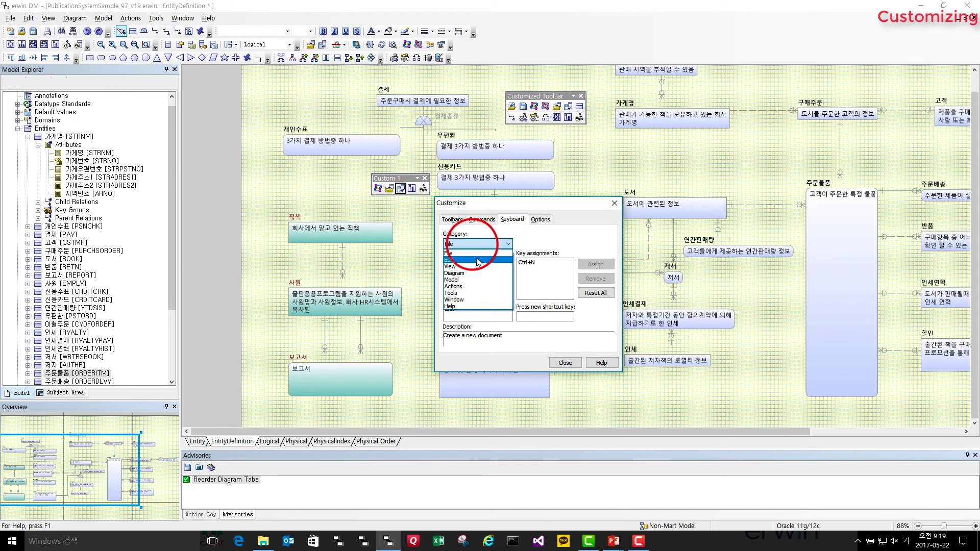
pyautogui.click(479, 267)
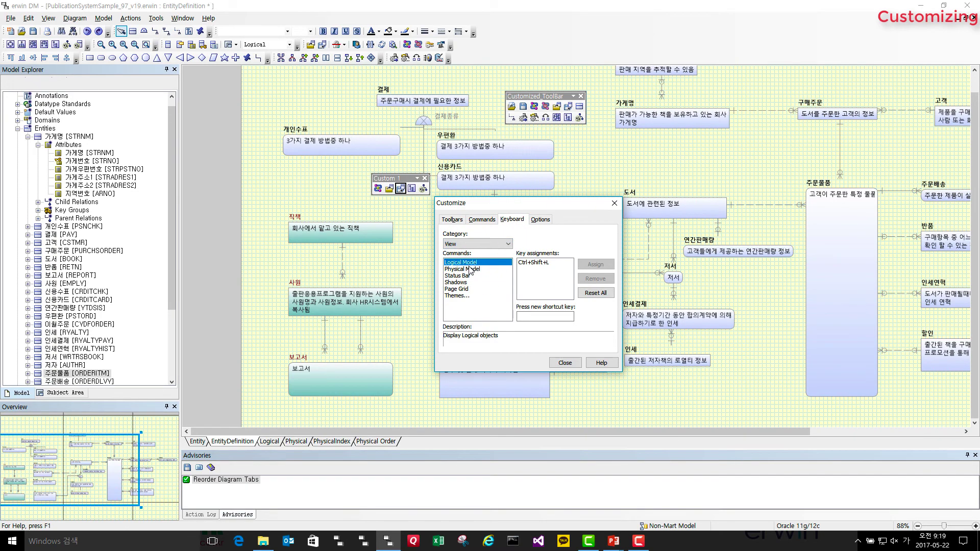
pyautogui.click(470, 269)
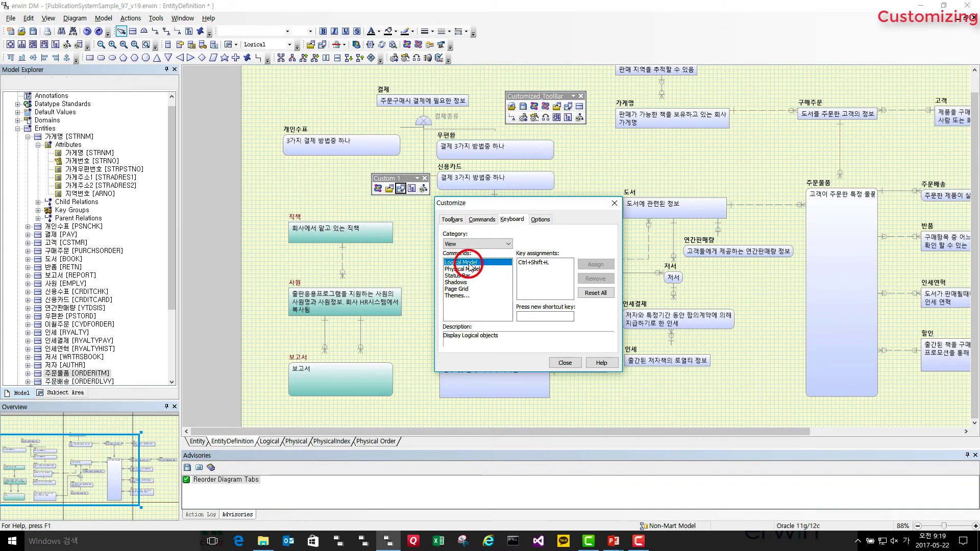
pyautogui.click(472, 262)
pyautogui.click(531, 316)
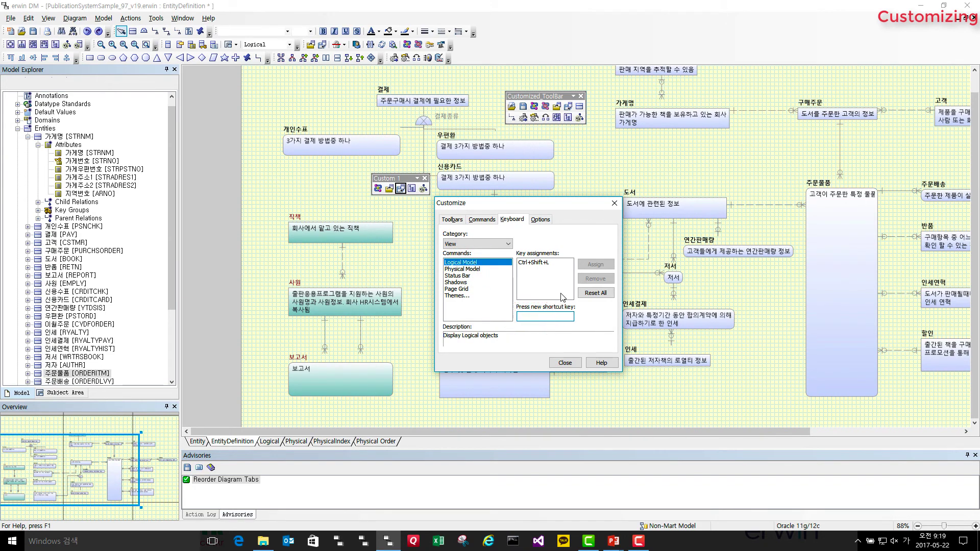
pyautogui.hotkey('ctrl', 'Up')
pyautogui.click(597, 264)
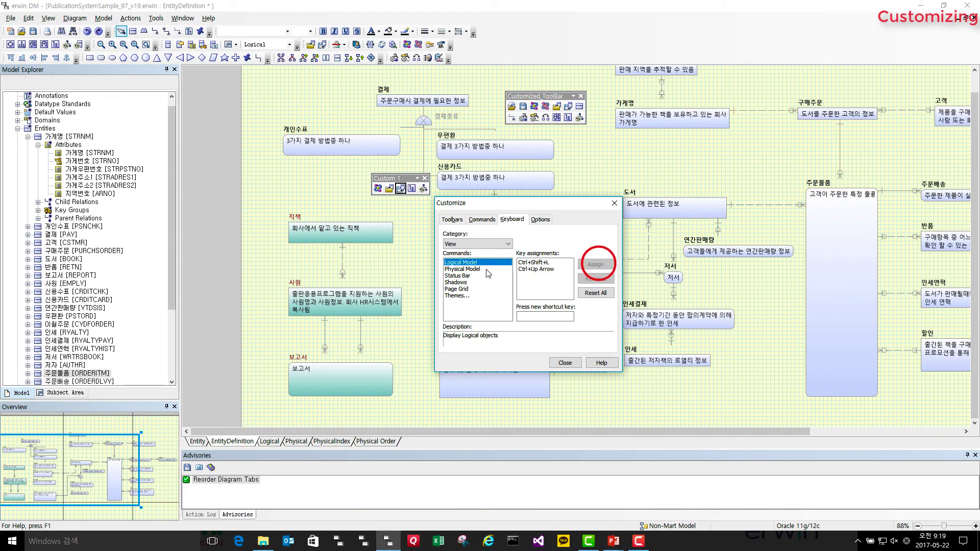
# Assign Ctrl+Down Arrow as an additional shortcut for the Physical Model command and close the Customize dialog
pyautogui.click(460, 269)
pyautogui.click(555, 317)
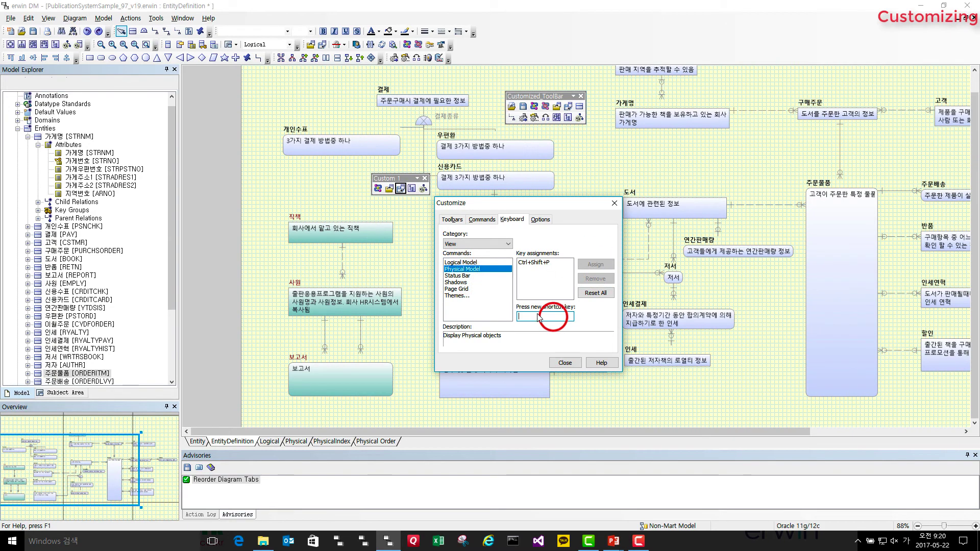
pyautogui.hotkey('ctrl', 'Down')
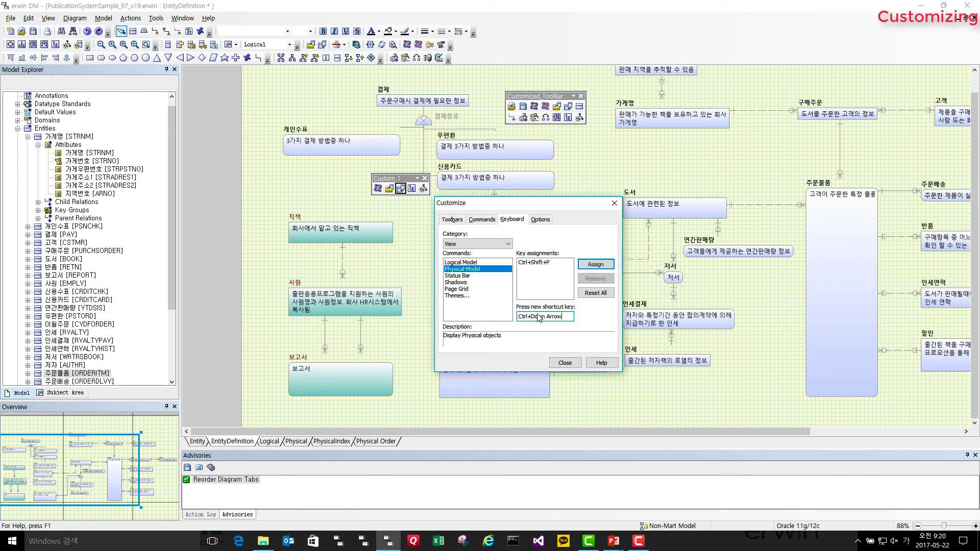
pyautogui.click(597, 264)
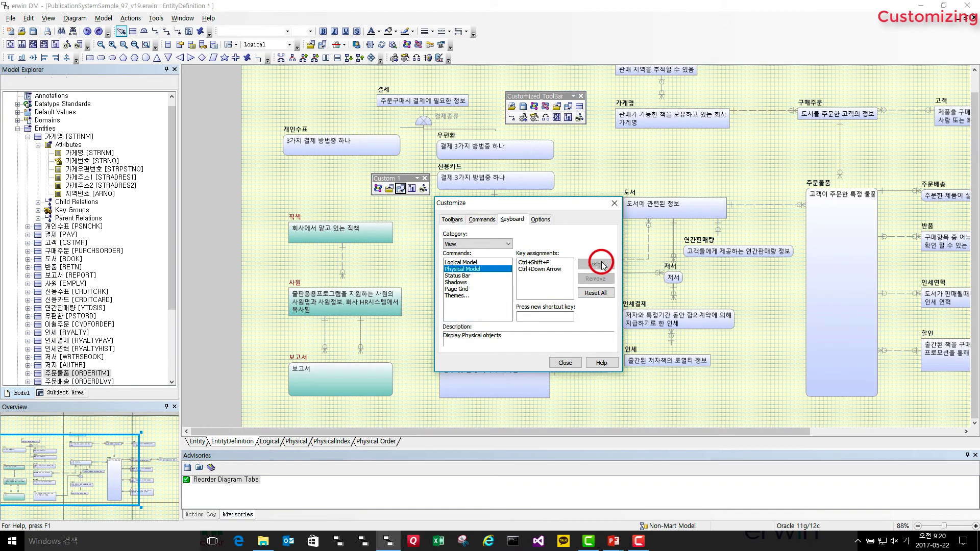
pyautogui.click(564, 363)
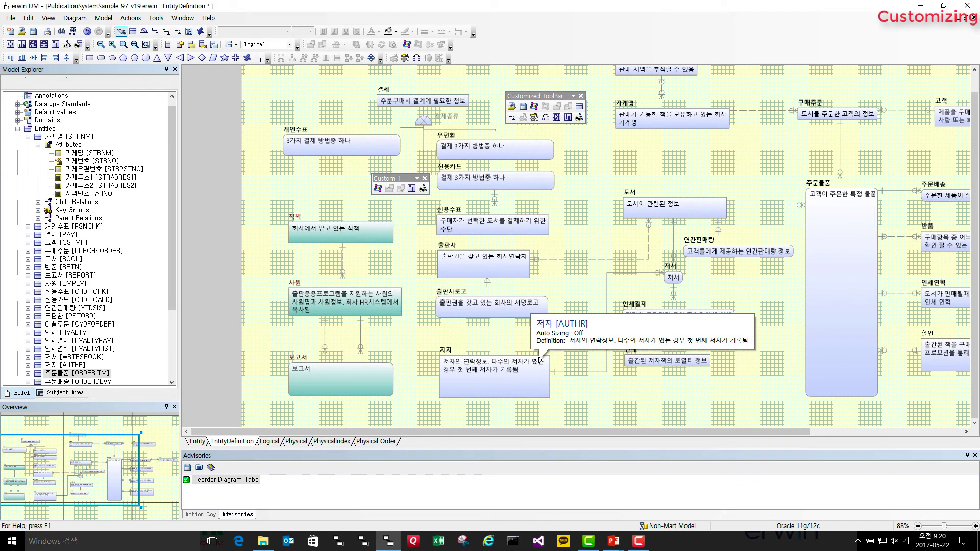
# Test the new shortcuts by switching the model to the Physical view and back to Logical
pyautogui.hotkey('ctrl', 'Down')
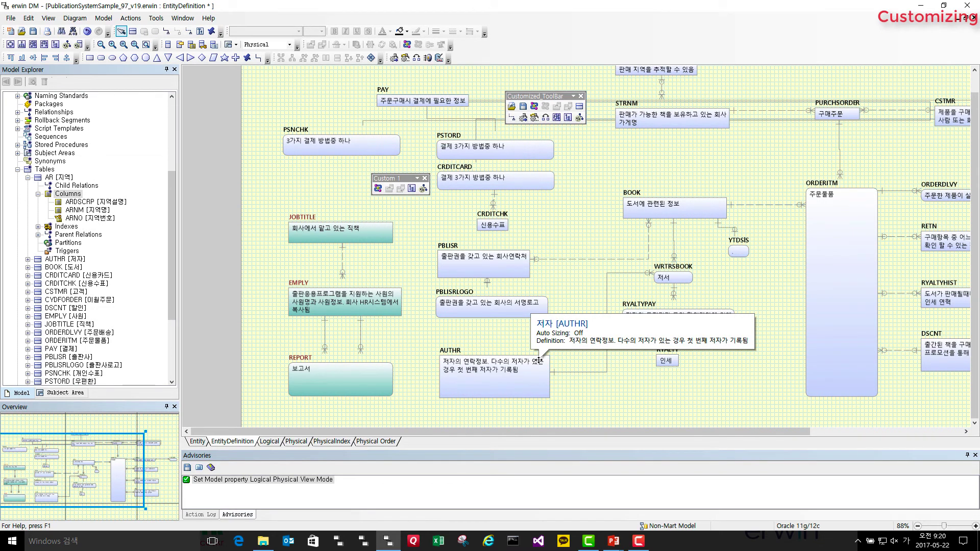
pyautogui.hotkey('ctrl', 'Up')
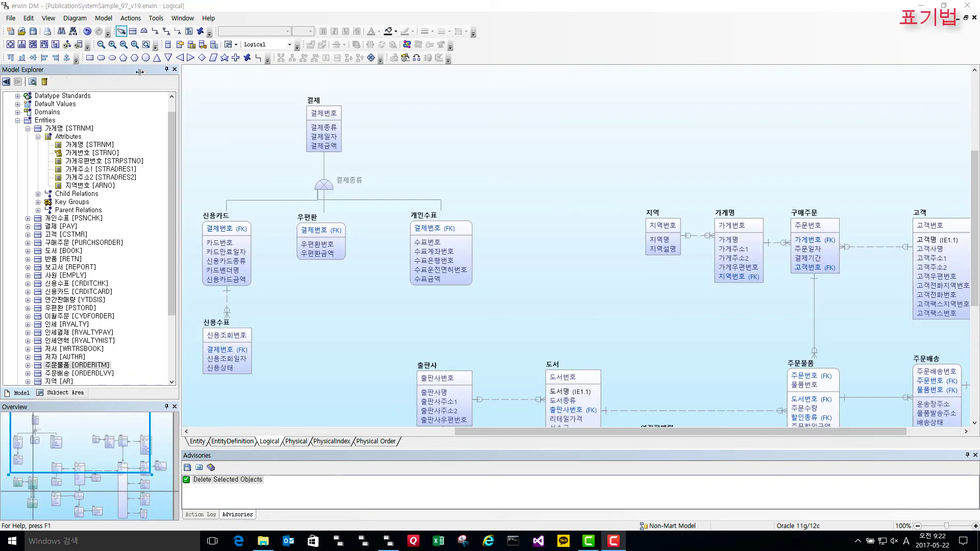
# Review the Logical and Physical Notation choices in the model properties, keeping Information Engineering, and view the model's default settings
pyautogui.click(104, 19)
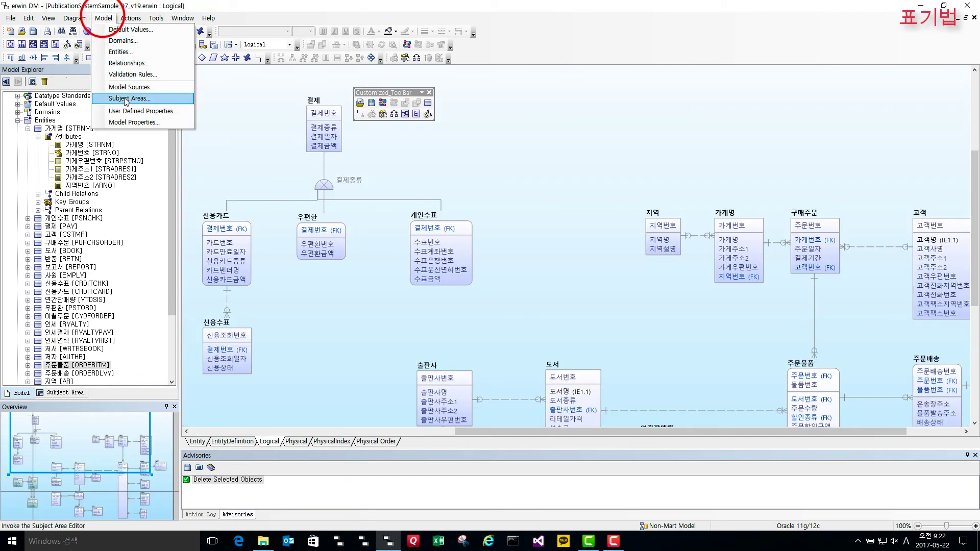
pyautogui.click(133, 120)
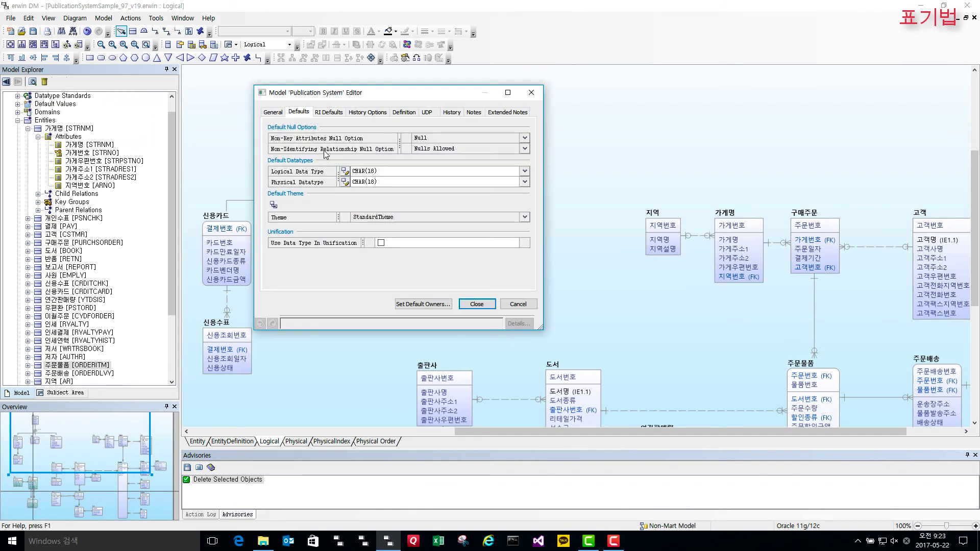
pyautogui.click(264, 117)
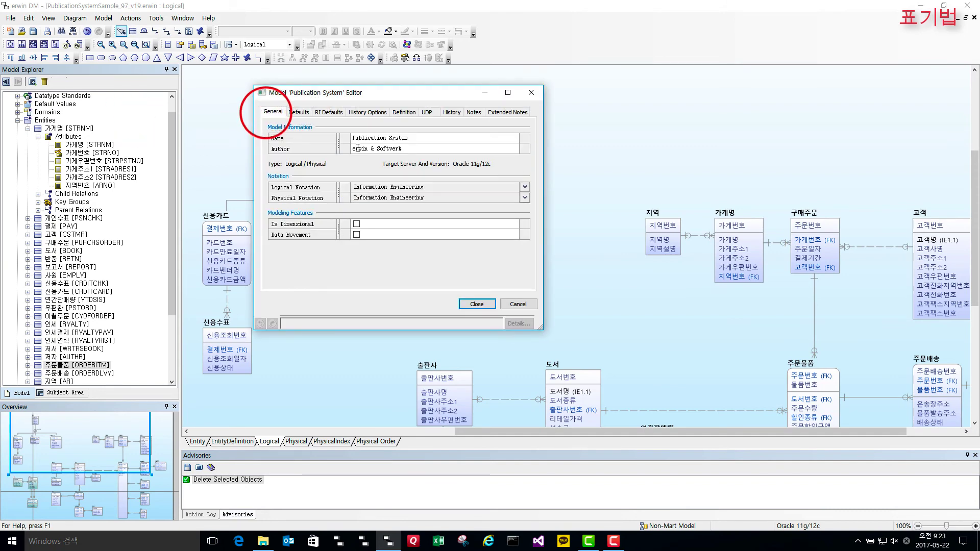
pyautogui.click(525, 187)
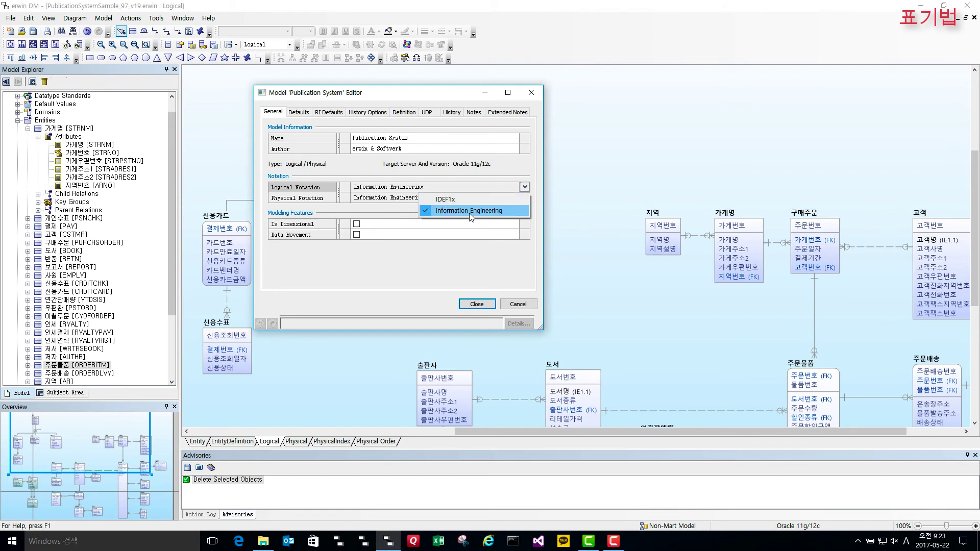
pyautogui.click(470, 211)
pyautogui.click(524, 198)
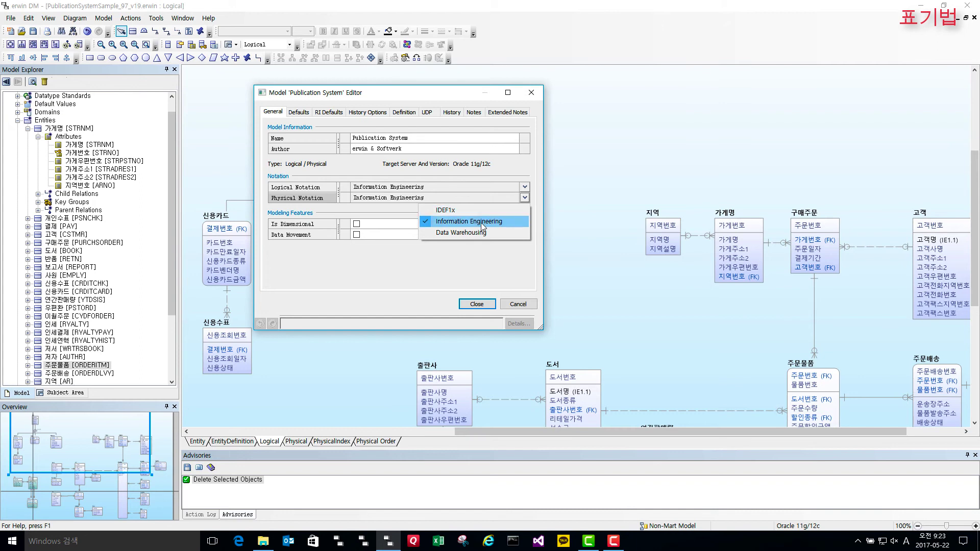
pyautogui.click(366, 276)
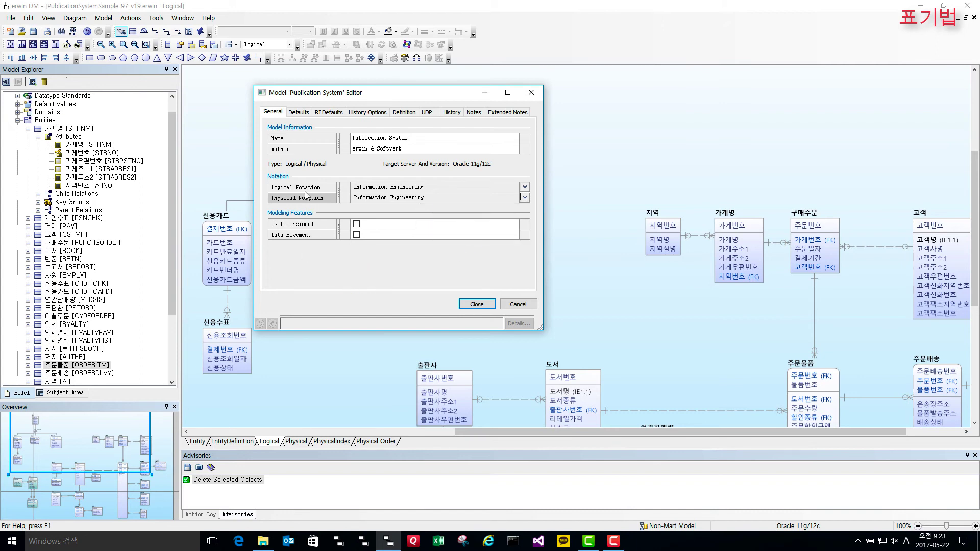
pyautogui.click(305, 113)
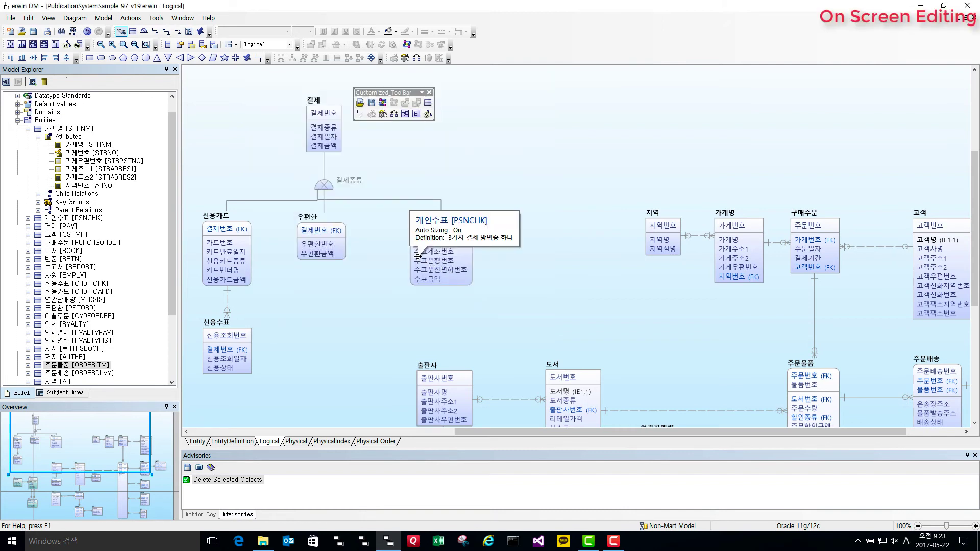
# Create a new entity named 부서 in the empty diagram area to the right of the 결제 entity
pyautogui.click(431, 104)
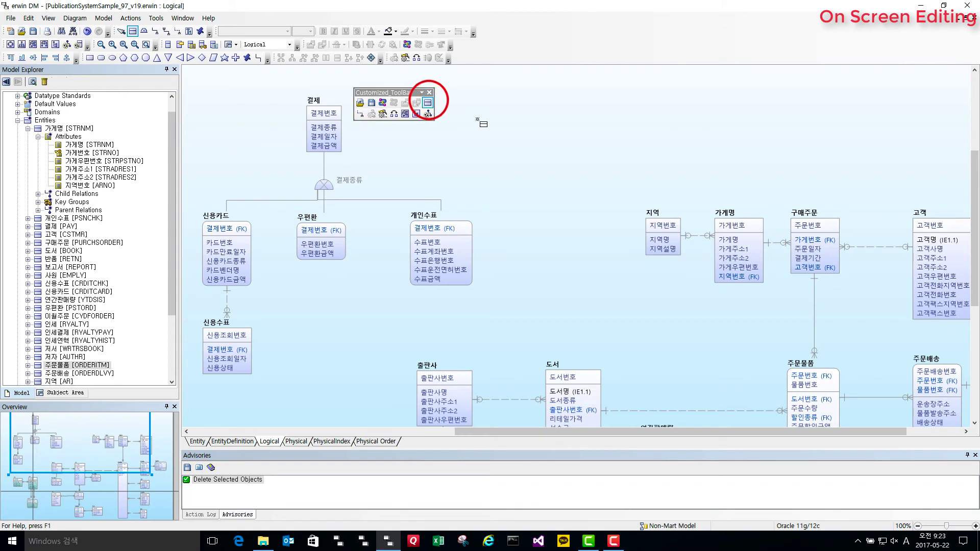
pyautogui.click(490, 110)
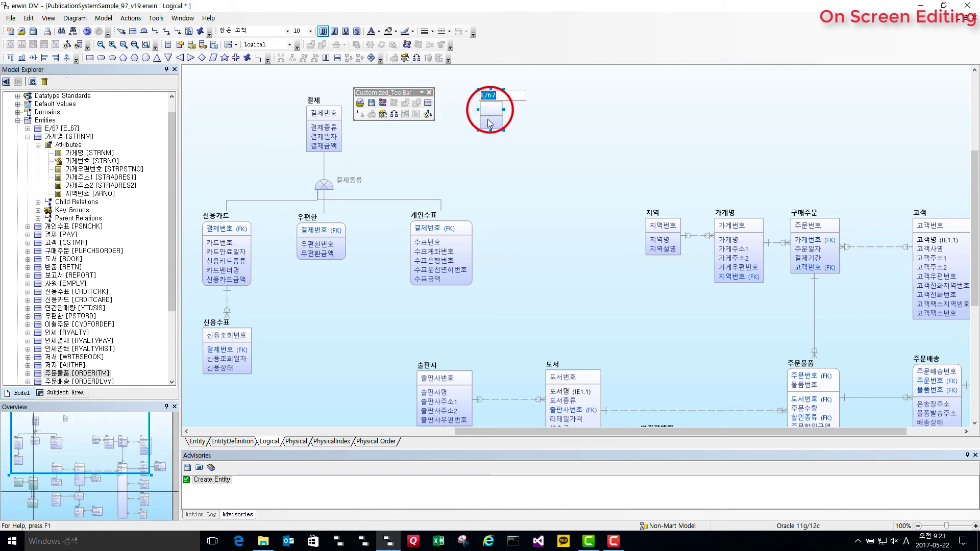
pyautogui.write('부서')
pyautogui.press('Tab')
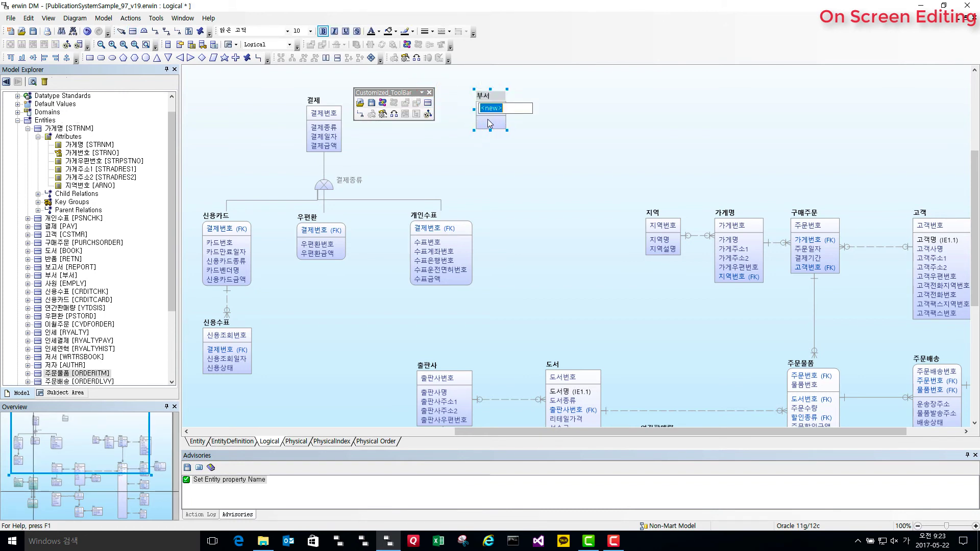
# Add 부서코드 as the key attribute of the 부서 entity, with 부서명 and 부서위치 as non-key attributes
pyautogui.write('부서코드')
pyautogui.press('Tab')
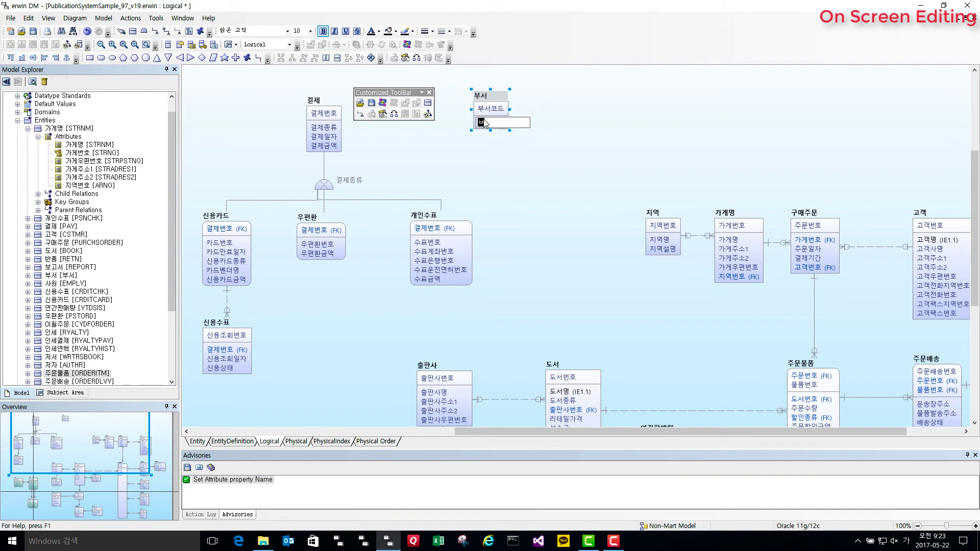
pyautogui.write('부서명')
pyautogui.press('Tab')
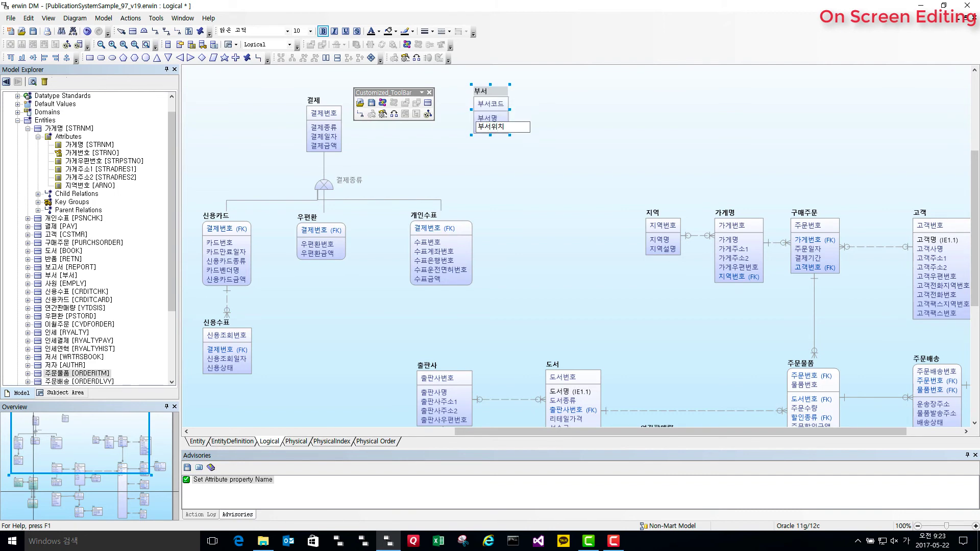
pyautogui.click(521, 159)
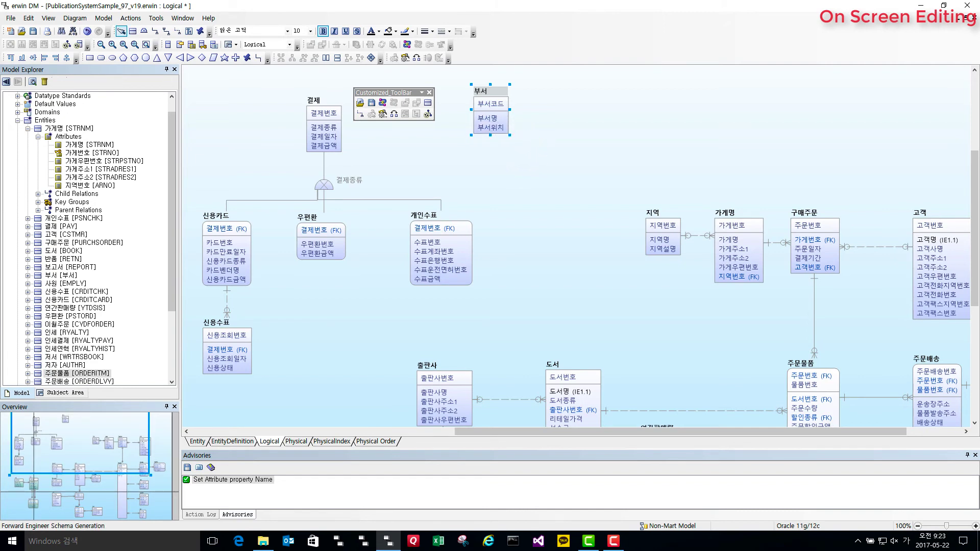
# Create a recursive non-identifying relationship from the 부서 entity to itself
pyautogui.click(360, 113)
pyautogui.click(496, 124)
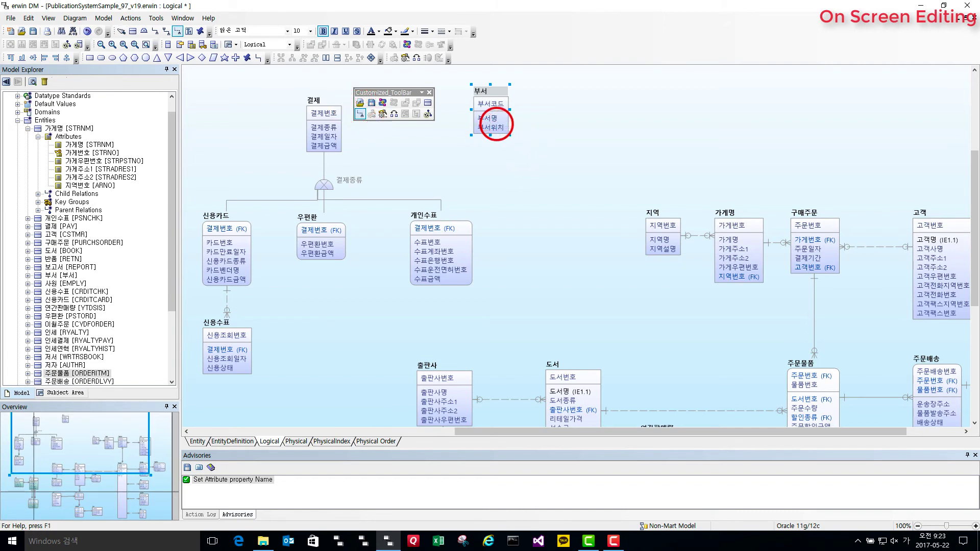
pyautogui.click(496, 125)
# Set the migrated 부서코드 attribute's role name to 상위부서코드 in the recursive relationship's properties, and reset the relationship path
pyautogui.doubleClick(510, 146)
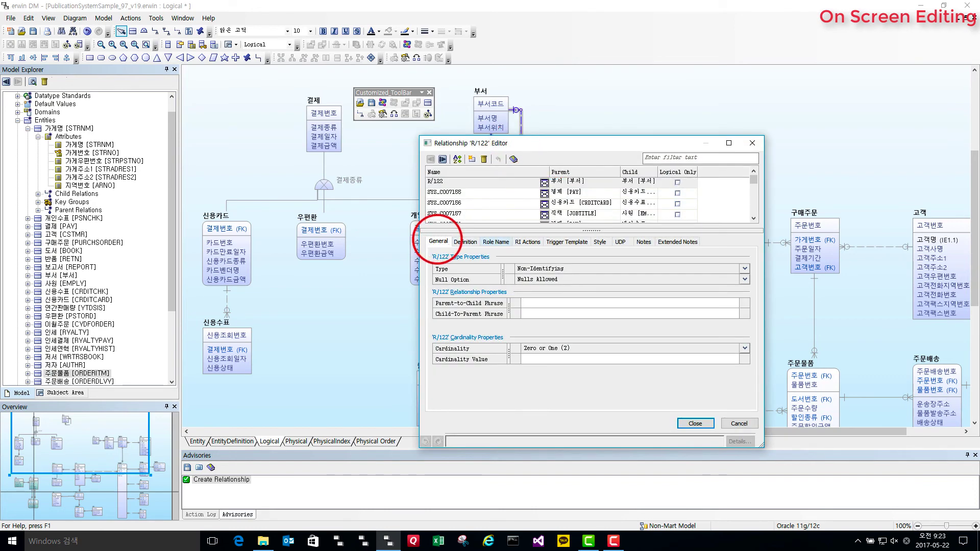
pyautogui.click(488, 242)
pyautogui.click(638, 301)
pyautogui.write('상위부서코드')
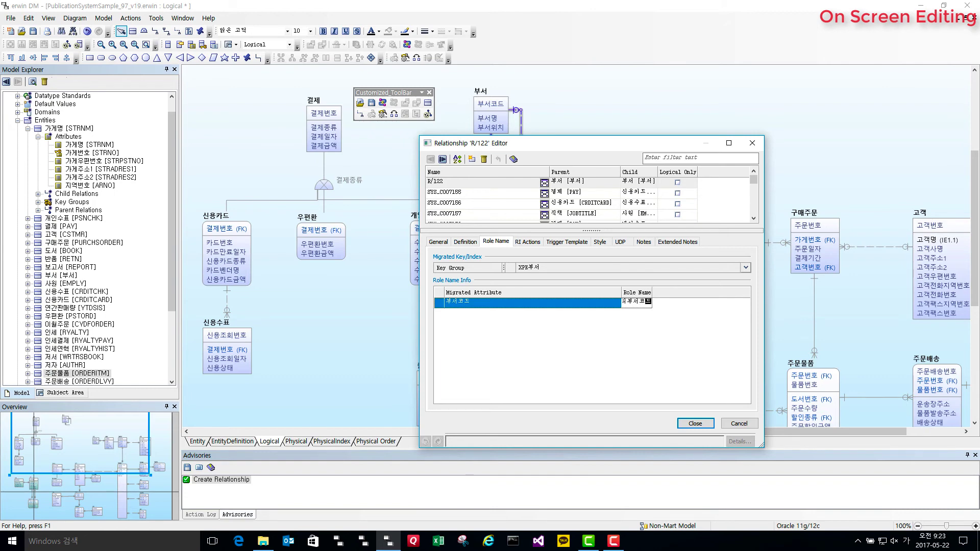
pyautogui.press('Return')
pyautogui.click(695, 423)
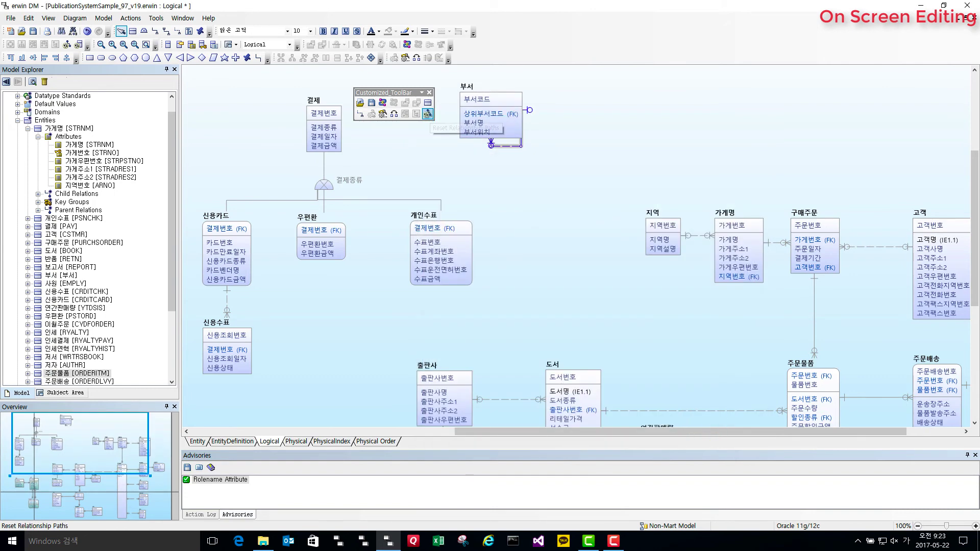
pyautogui.click(427, 113)
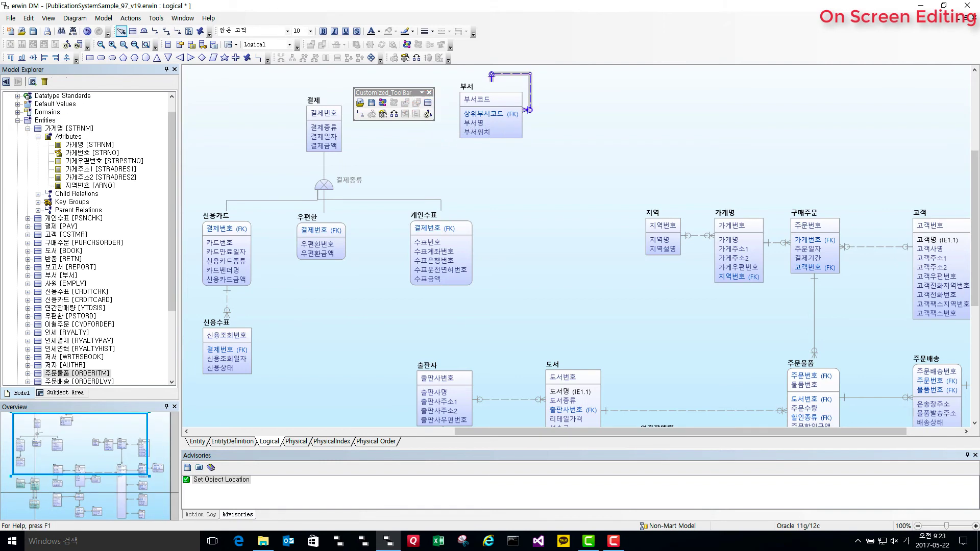
# Add a new attribute named 추가속성 below 부서위치 in the 부서 entity
pyautogui.click(477, 132)
pyautogui.click(478, 132)
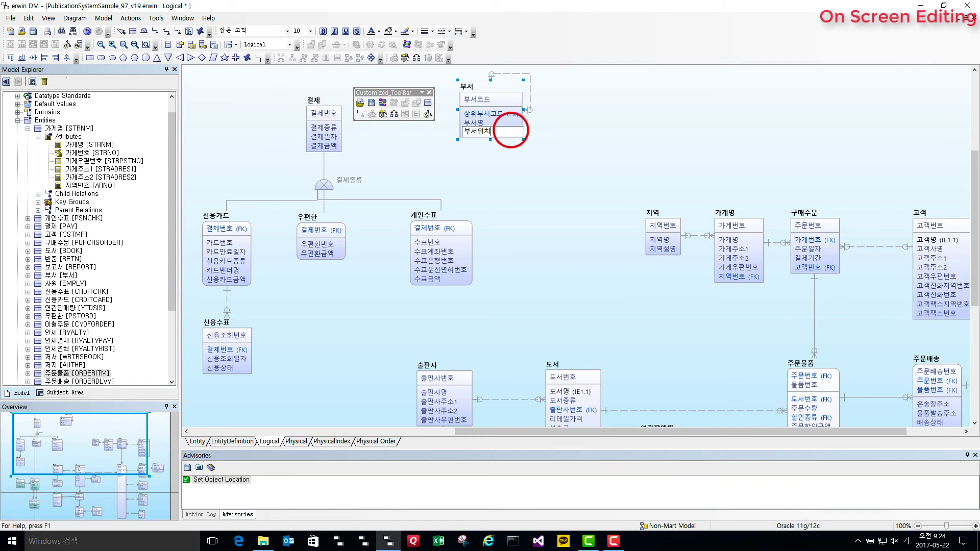
pyautogui.press('Return')
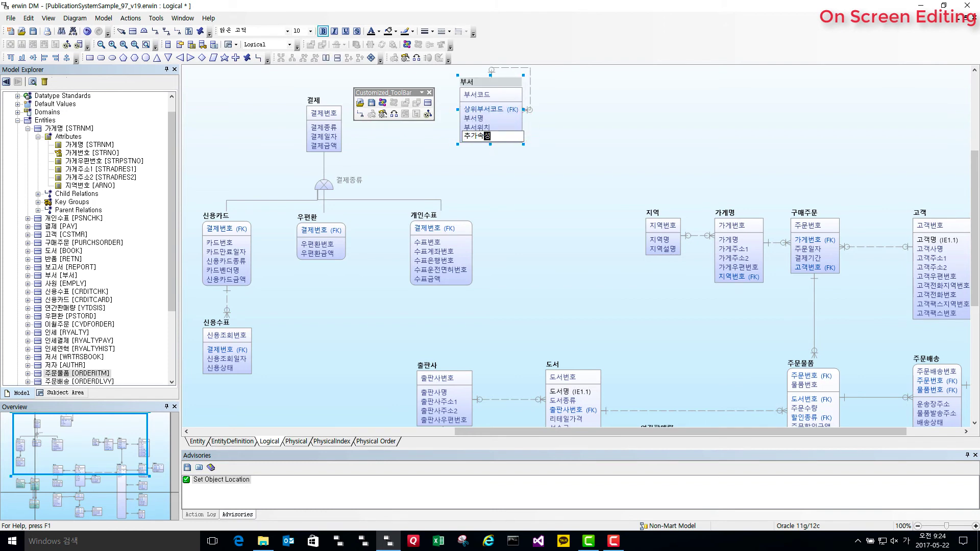
# Rename the 추가속성 attribute of the 부서 entity to 추가 and select it
pyautogui.click(475, 136)
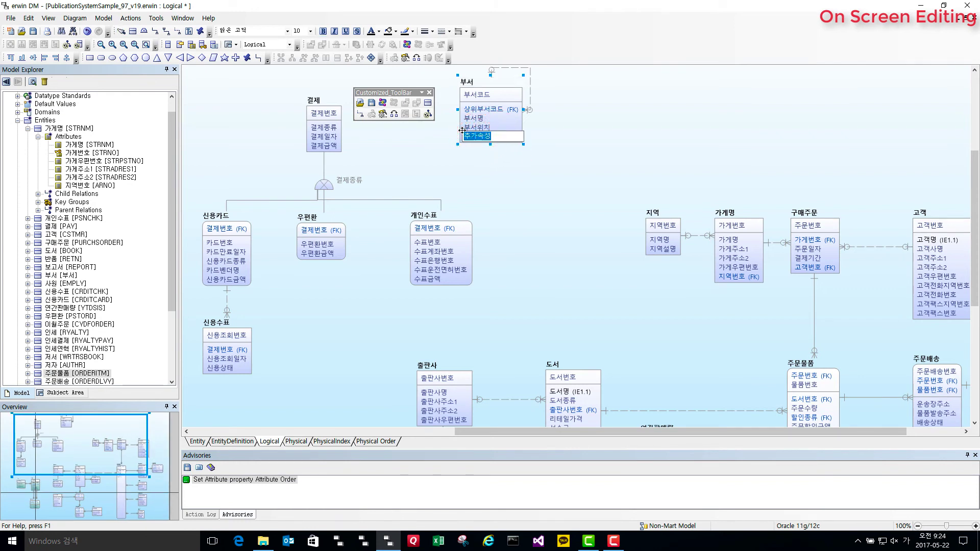
pyautogui.press('Return')
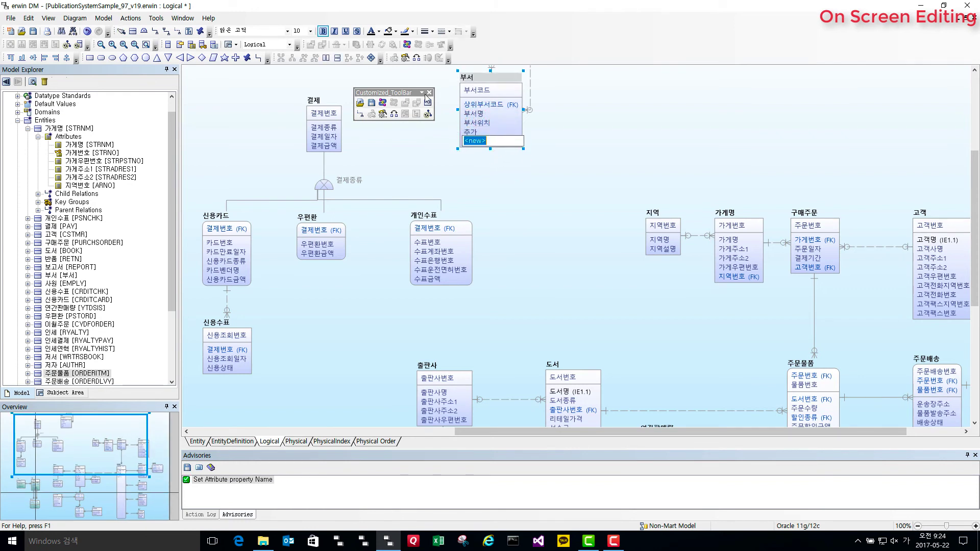
pyautogui.click(470, 168)
pyautogui.click(474, 135)
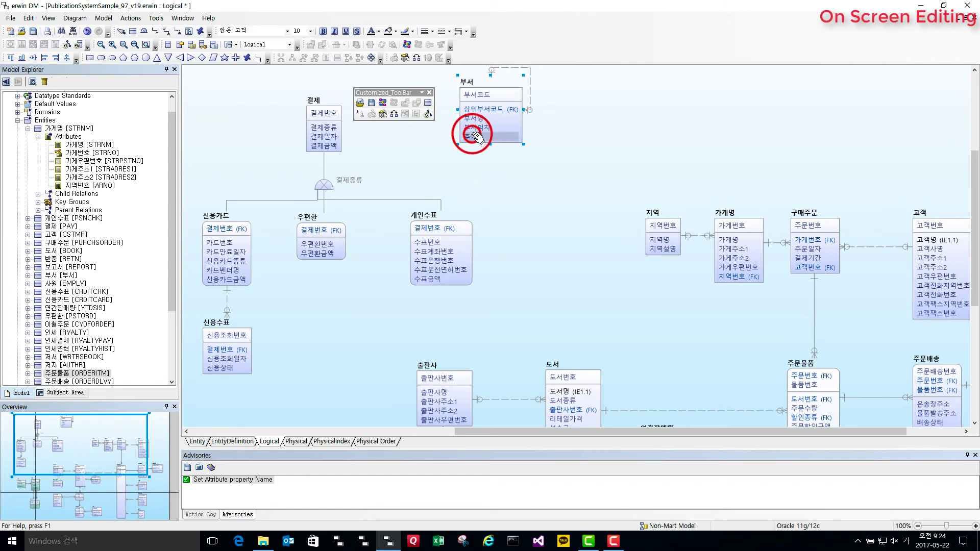
# Delete the 추가 attribute from the 부서 entity
pyautogui.press('Delete')
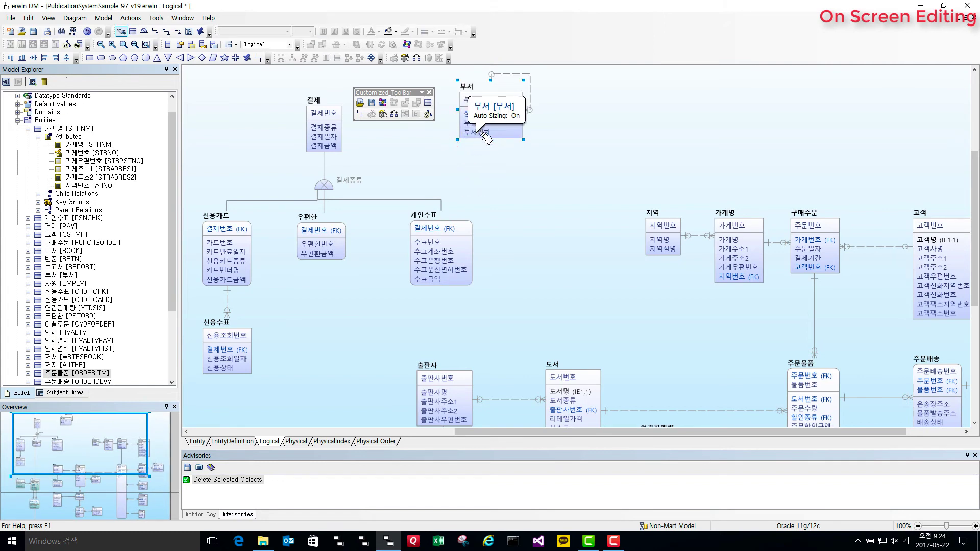
# Move the 부서위치 attribute from 부서 into the 개인수표 entity above 수표금액, and copy the 부서명 attribute just below it
pyautogui.click(487, 133)
pyautogui.moveTo(487, 133); pyautogui.dragTo(463, 276)
pyautogui.click(480, 121)
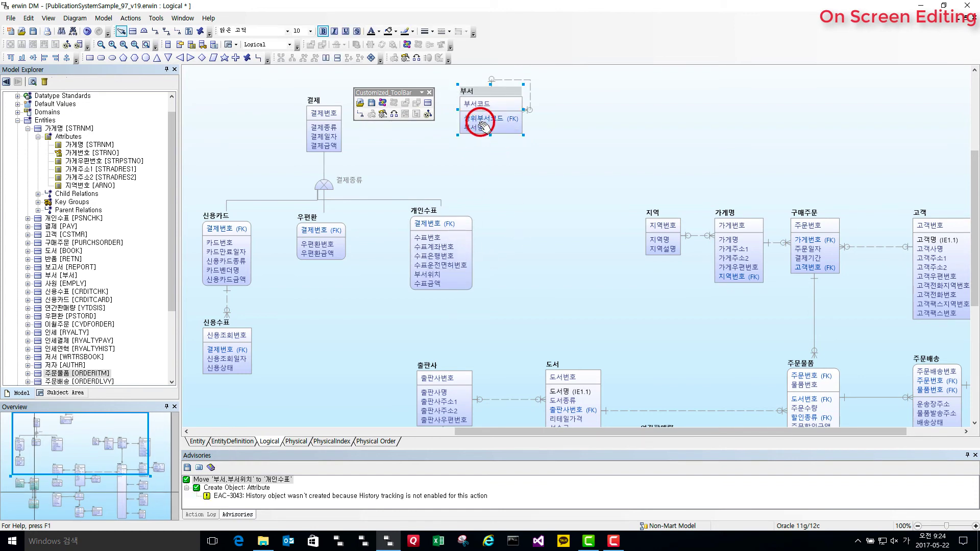
pyautogui.click(468, 127)
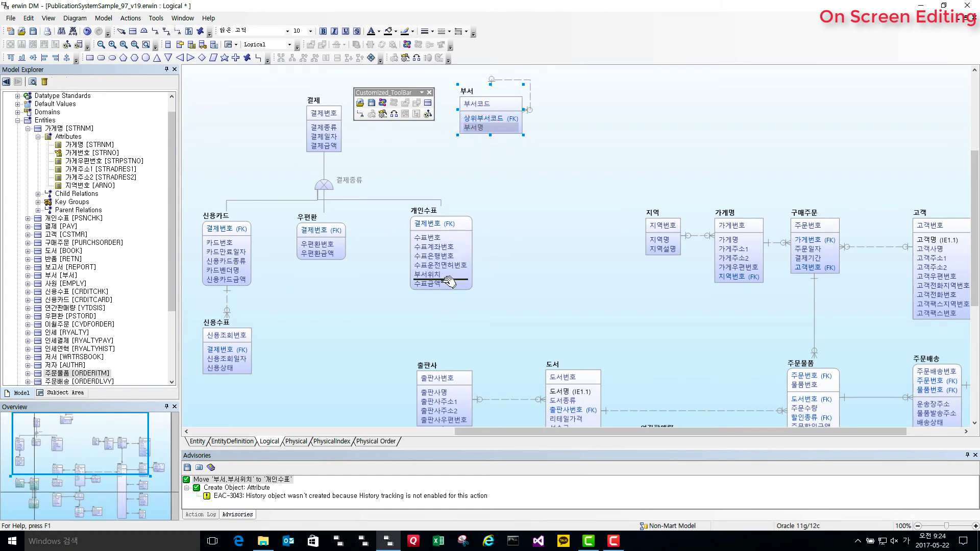
pyautogui.moveTo(449, 280); pyautogui.dragTo(452, 278)
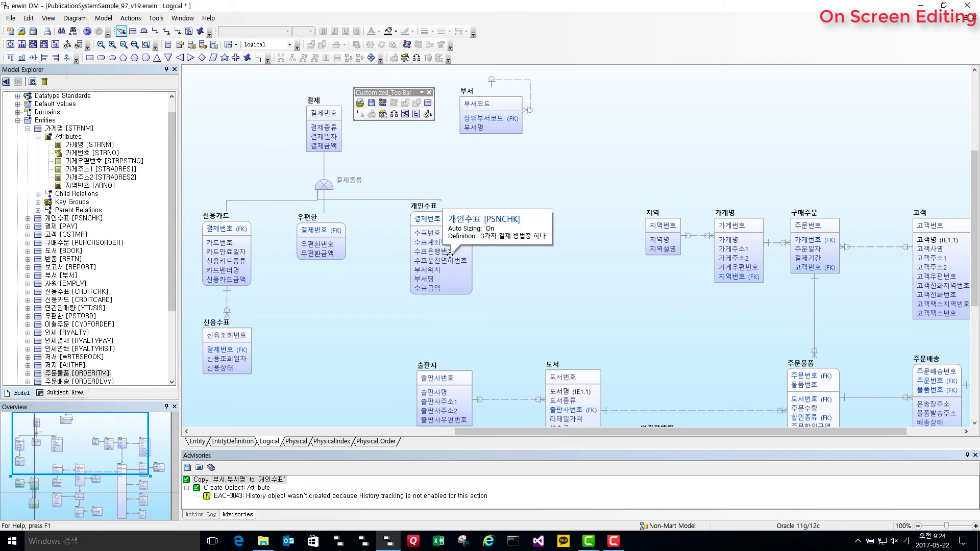
# Undo the attribute copy and the attribute move between the 부서 and 개인수표 entities
pyautogui.hotkey('ctrl', 'z')
pyautogui.hotkey('ctrl', 'z')
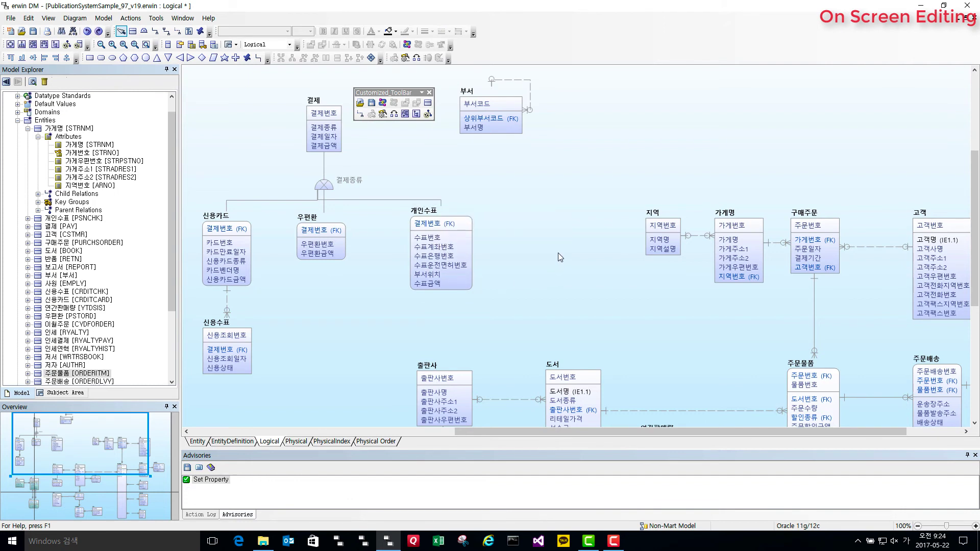
# Reposition the 부서 entity slightly lower in the diagram and review its attribute properties
pyautogui.moveTo(505, 126); pyautogui.dragTo(530, 156)
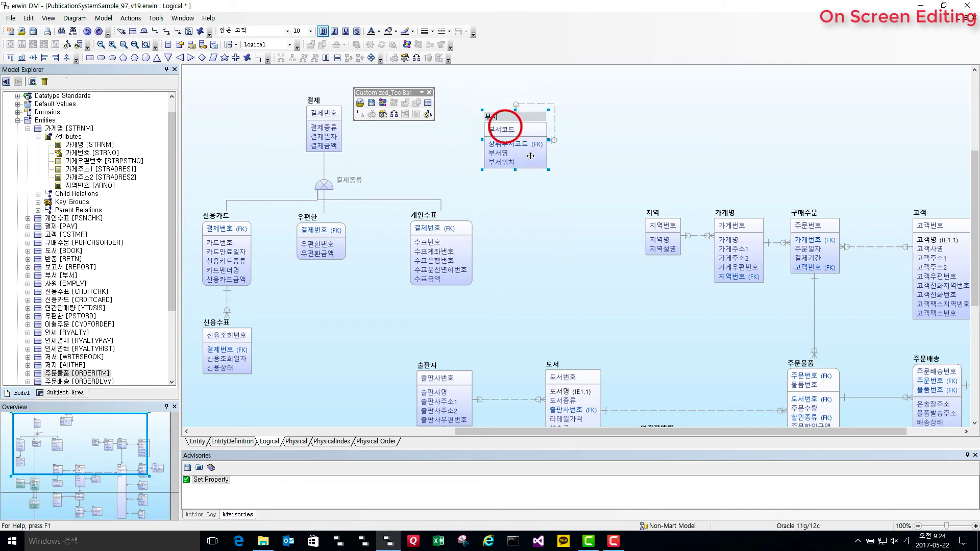
pyautogui.rightClick(512, 129)
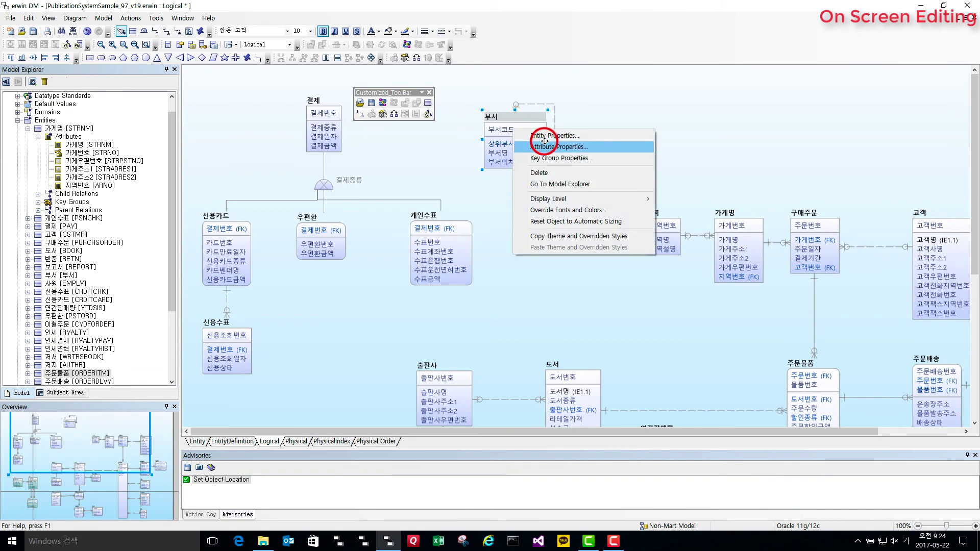
pyautogui.click(544, 143)
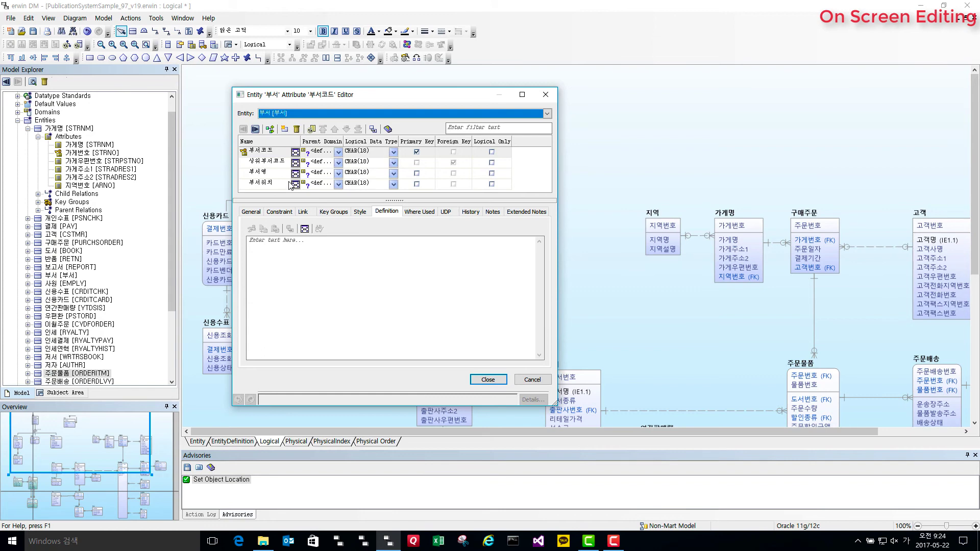
pyautogui.click(499, 379)
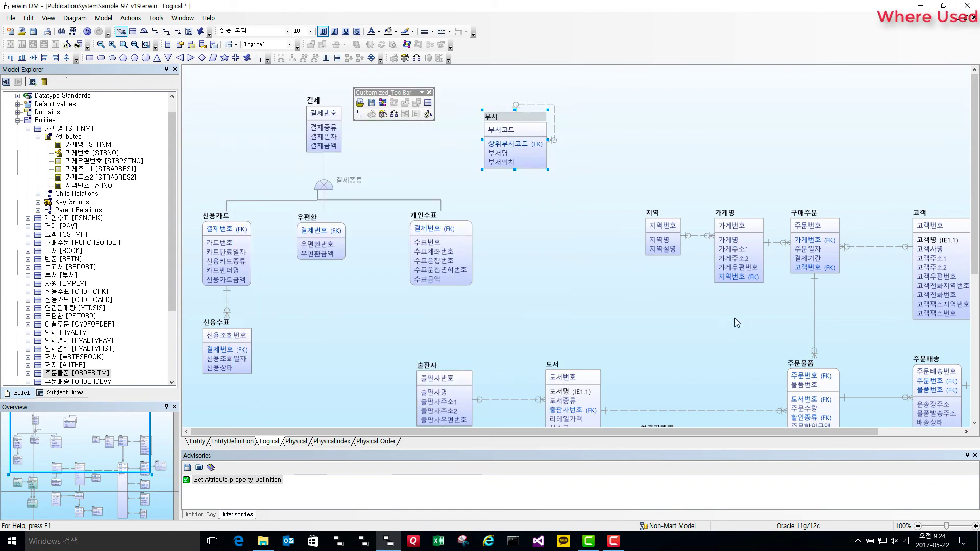
# Examine where the 도서 entity's 도서번호 attribute is used, checking the key group and entity entries in its Where Used information
pyautogui.scroll(-3, 739, 317)
pyautogui.doubleClick(572, 289)
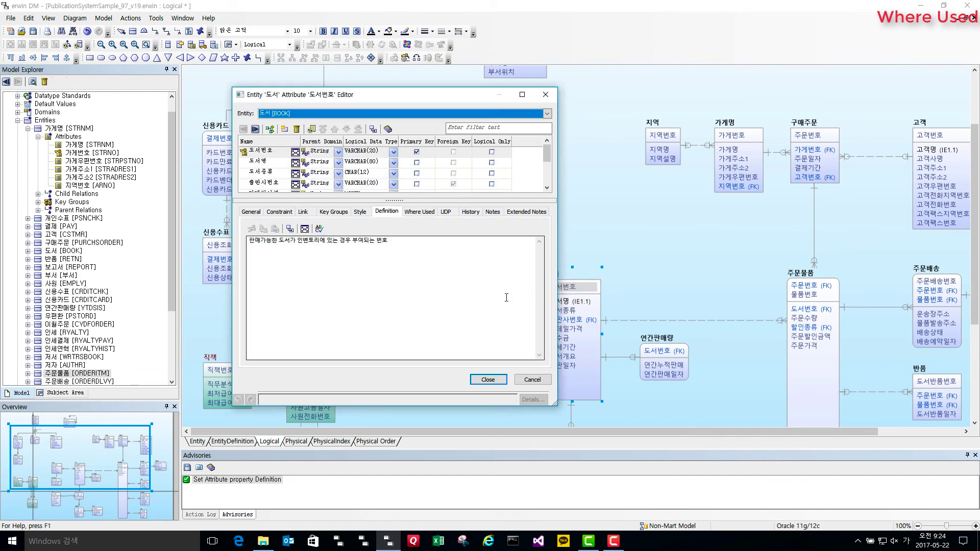
pyautogui.click(415, 212)
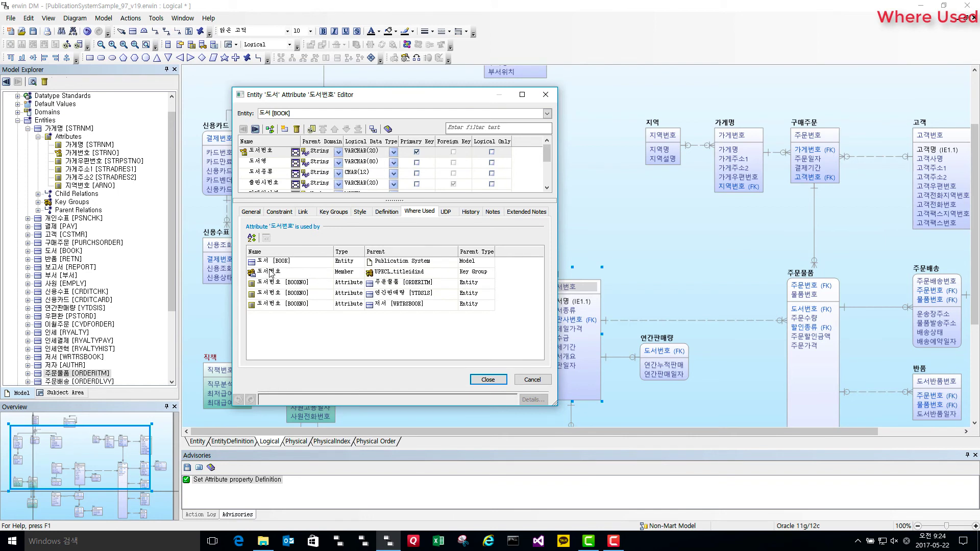
pyautogui.click(392, 273)
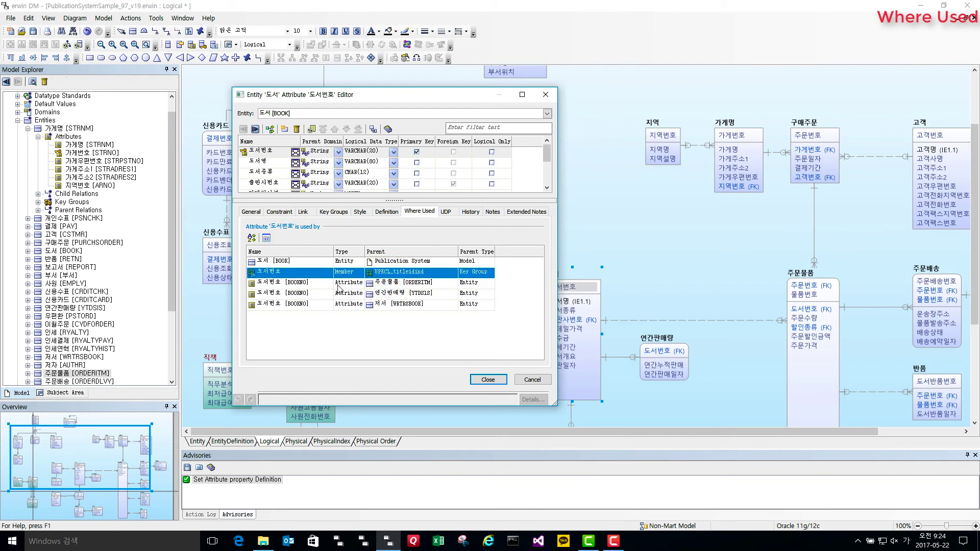
pyautogui.click(320, 284)
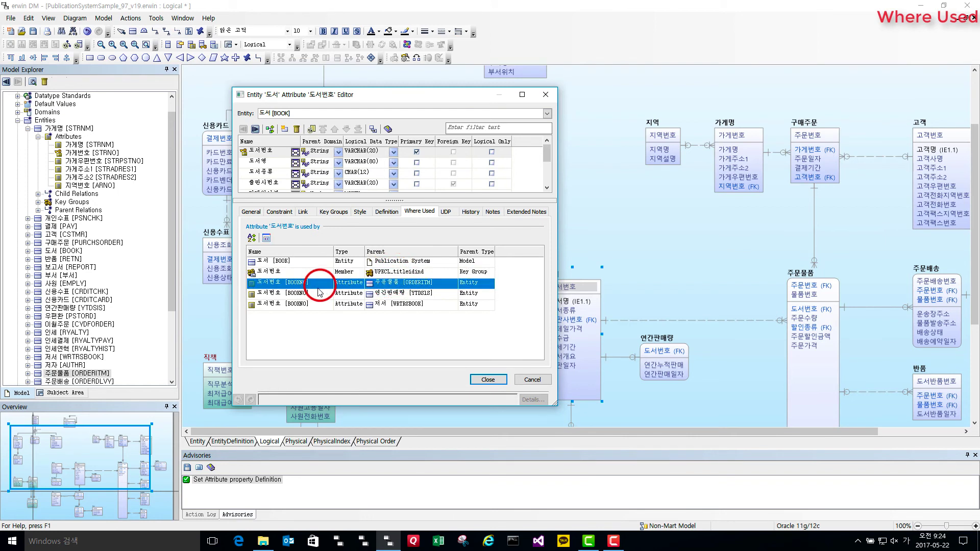
pyautogui.click(396, 294)
pyautogui.click(403, 304)
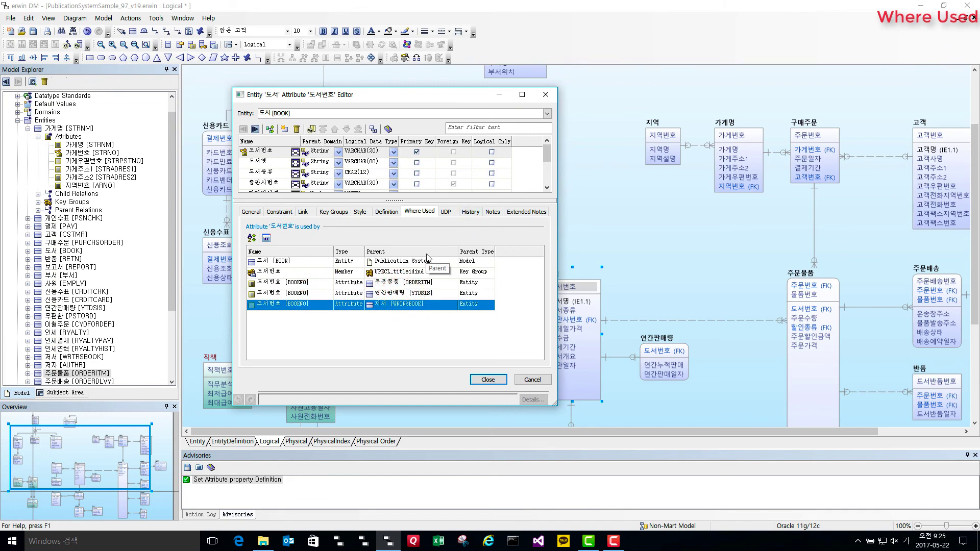
pyautogui.click(488, 380)
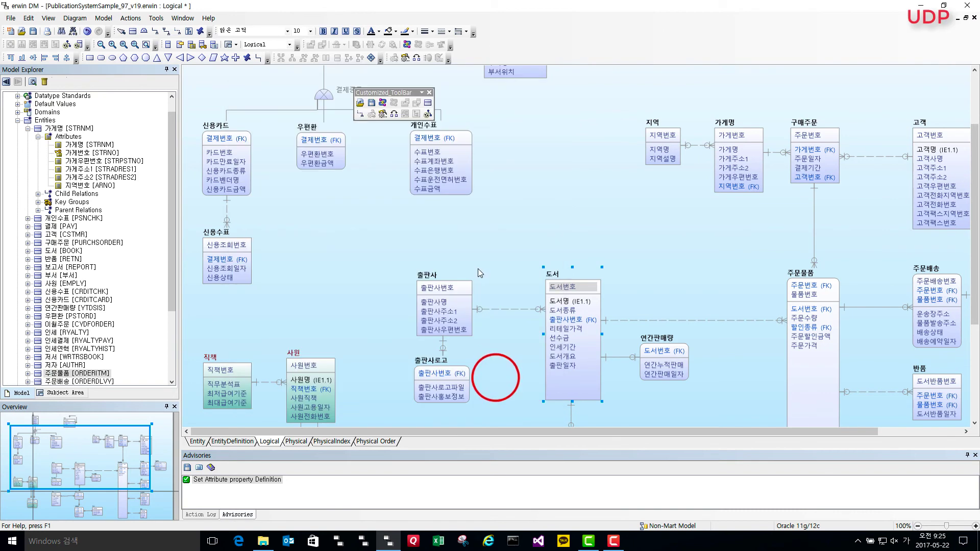
# Examine the 도서 entity's user-defined properties and the options offered for 엔티티유형
pyautogui.rightClick(554, 274)
pyautogui.click(579, 277)
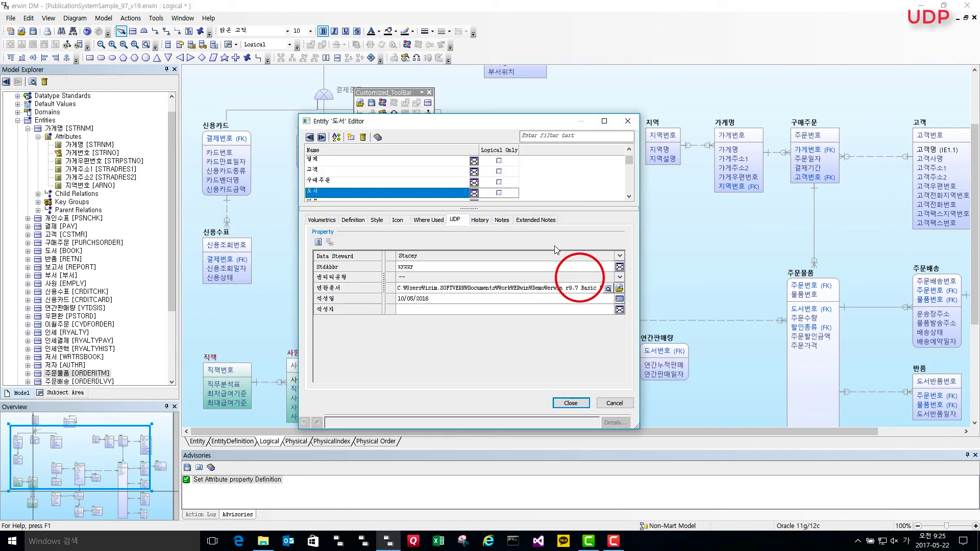
pyautogui.click(454, 222)
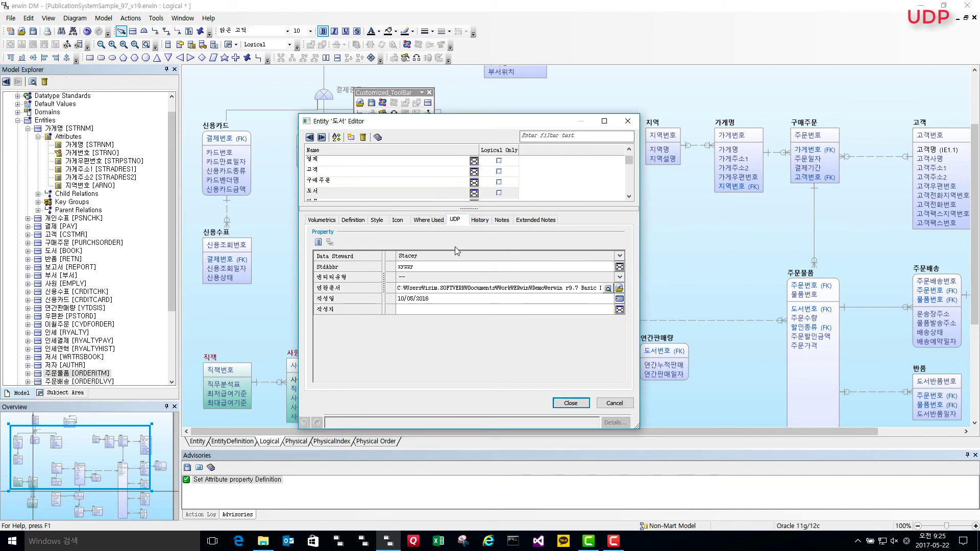
pyautogui.click(620, 277)
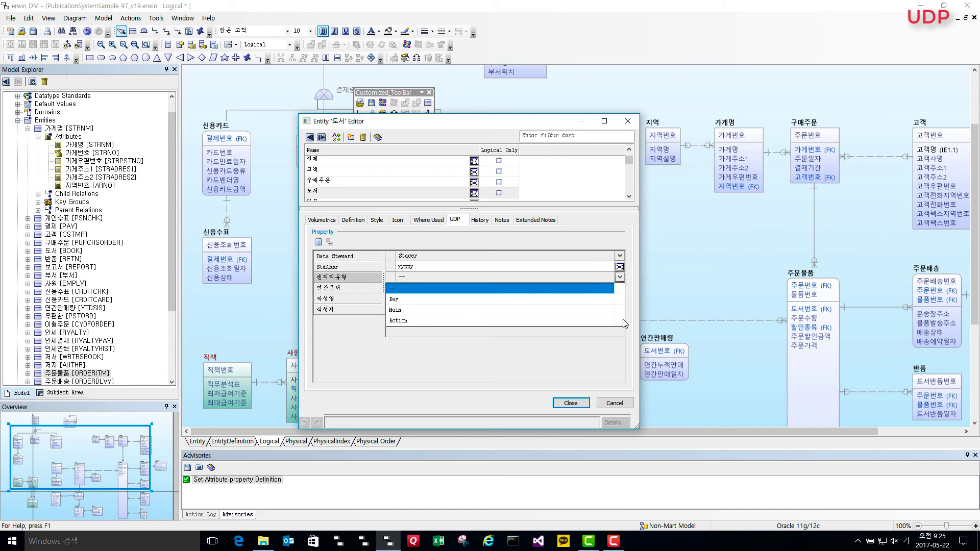
pyautogui.click(582, 346)
# Review the user-defined property definitions for the Entity class and the other object classes that can hold them
pyautogui.click(323, 243)
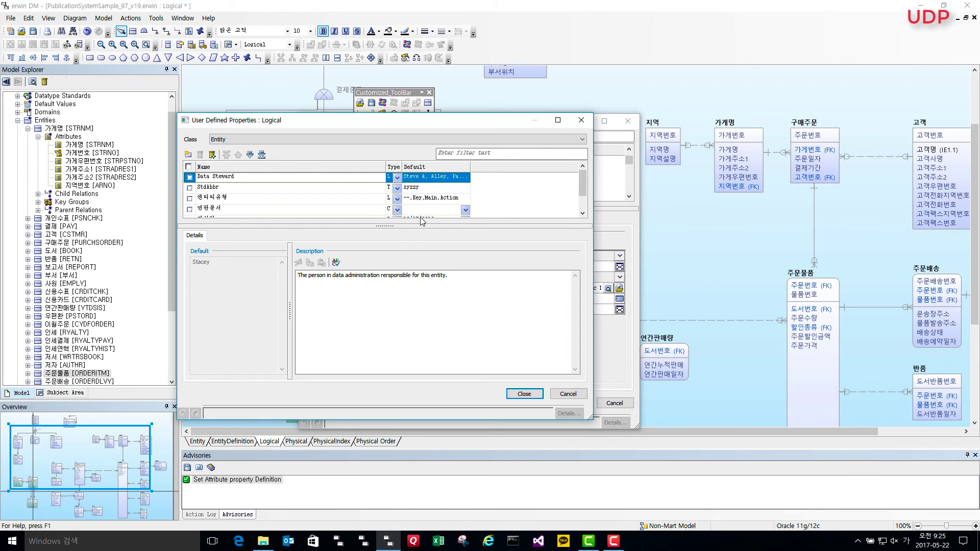
pyautogui.click(309, 187)
pyautogui.click(307, 197)
pyautogui.click(303, 209)
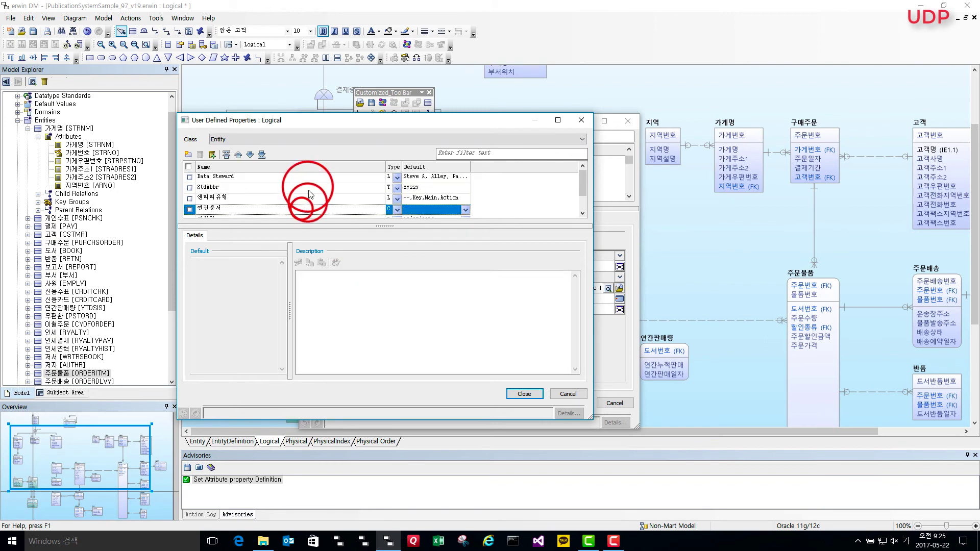
pyautogui.click(316, 140)
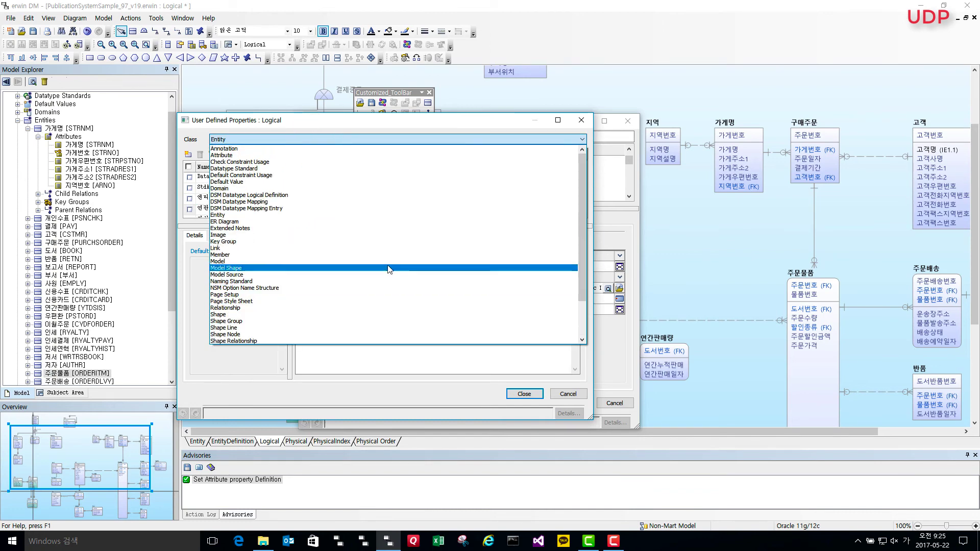
pyautogui.click(457, 404)
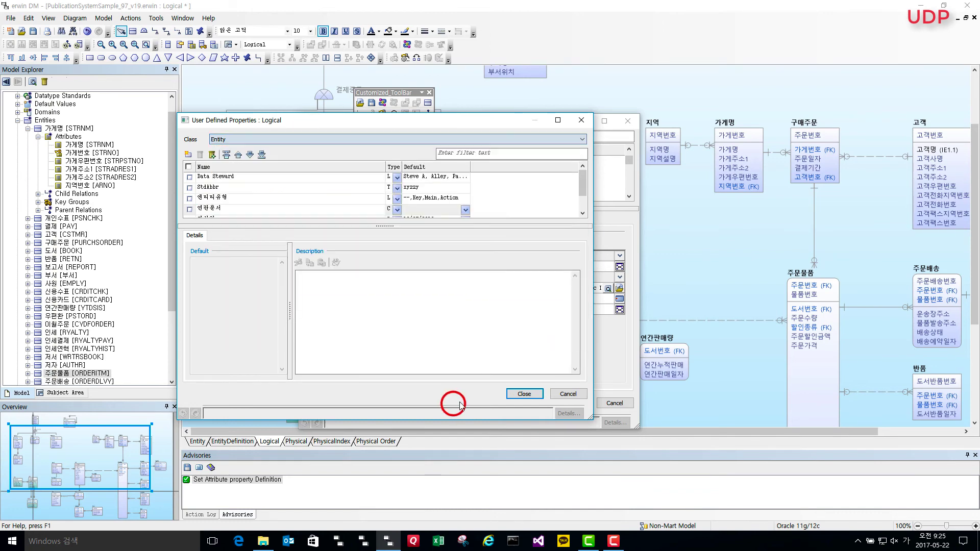
pyautogui.click(524, 393)
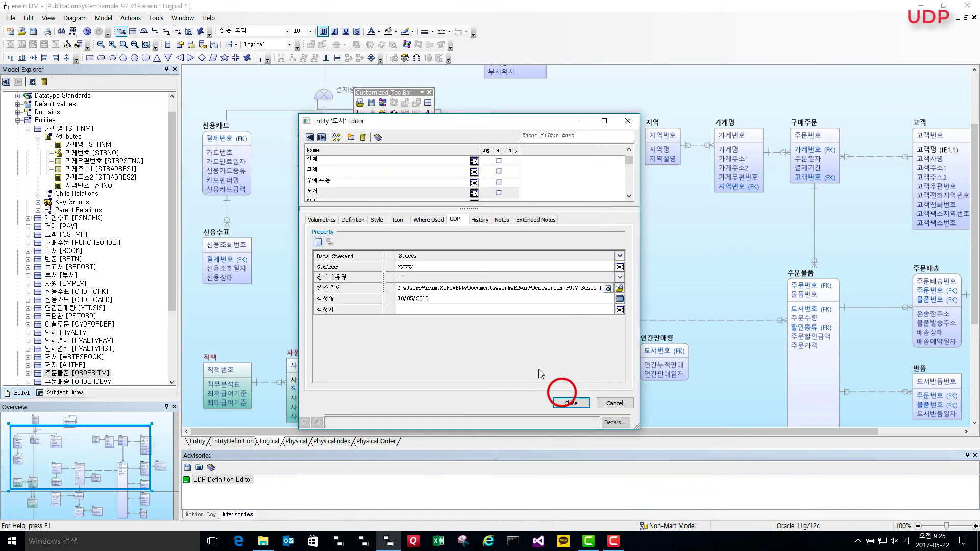
# Enter the author's name in the 도서 entity's 작성자 property and set 엔티티유형 to Key
pyautogui.click(415, 314)
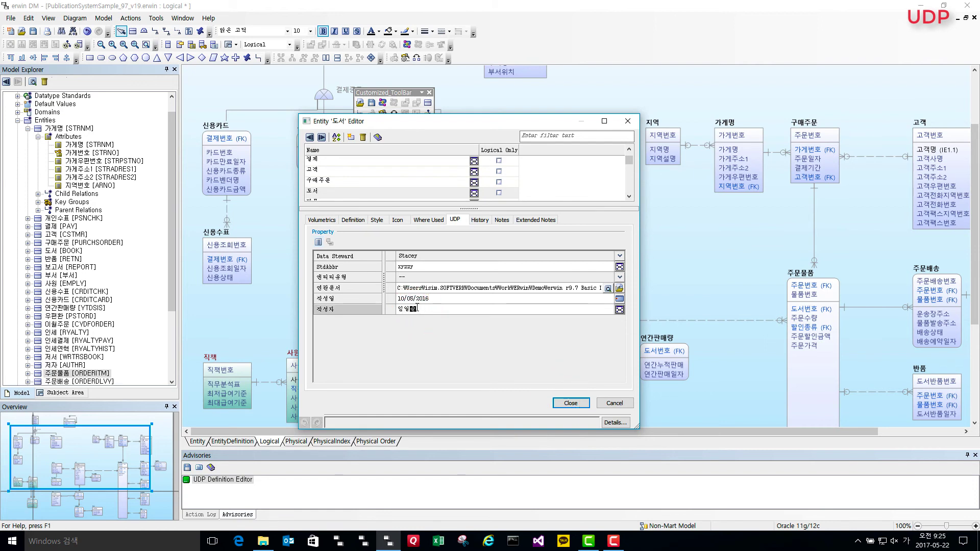
pyautogui.click(619, 277)
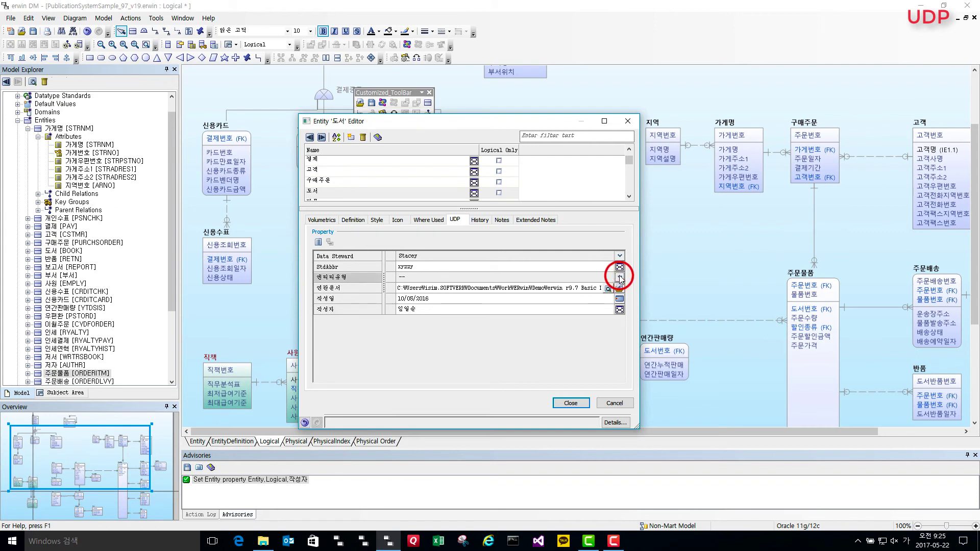
pyautogui.click(620, 277)
pyautogui.click(472, 301)
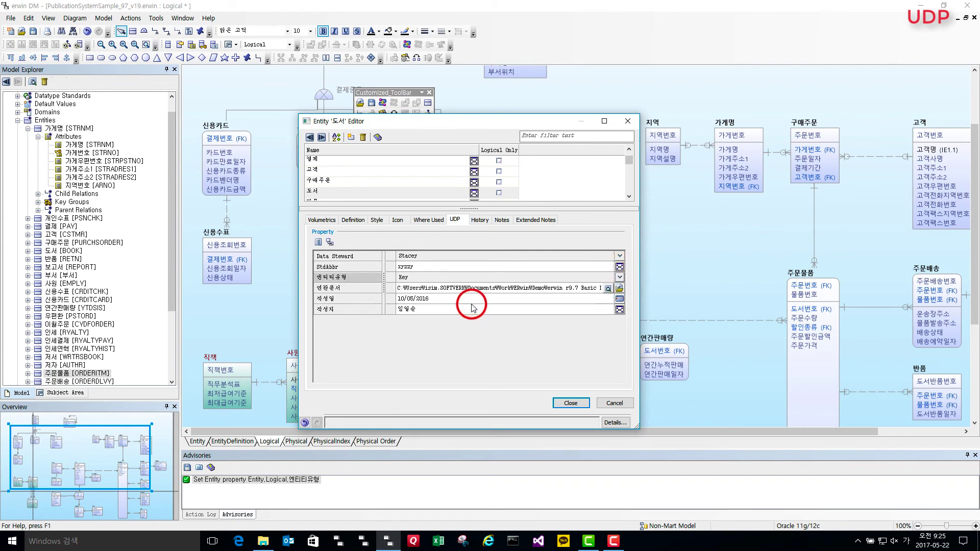
# Link erwin r9.7 Basic Demo.pptx as the 도서 entity's 연관문서 property, and open the linked presentation in PowerPoint
pyautogui.click(619, 287)
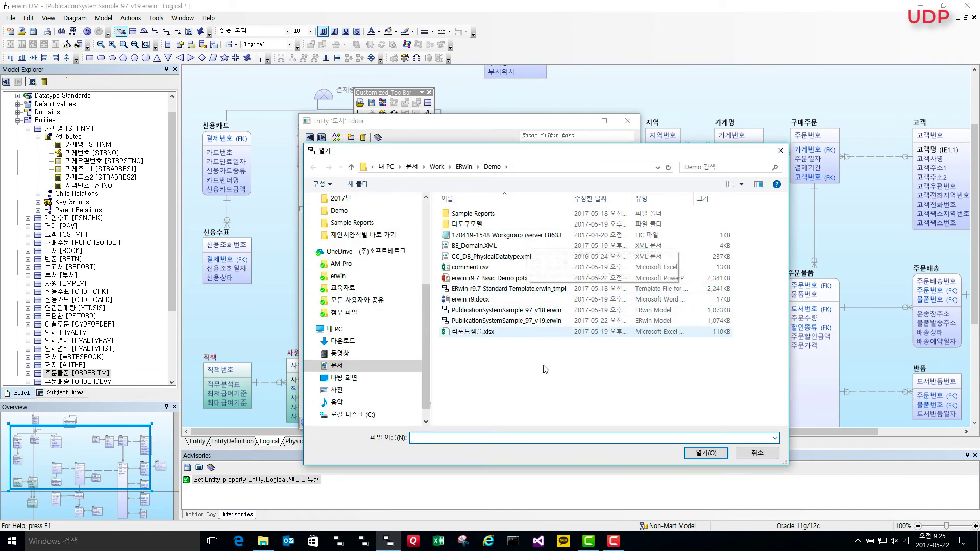
pyautogui.click(507, 279)
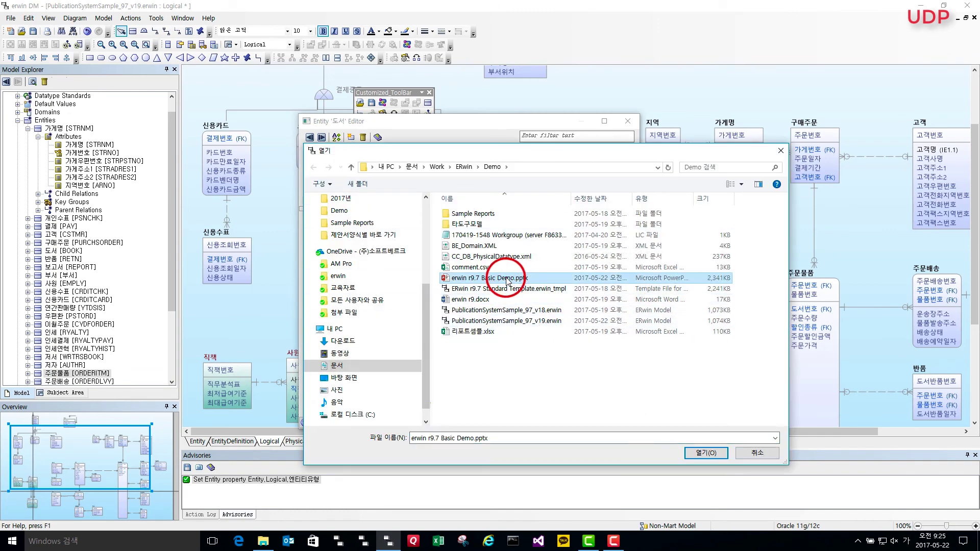
pyautogui.click(703, 454)
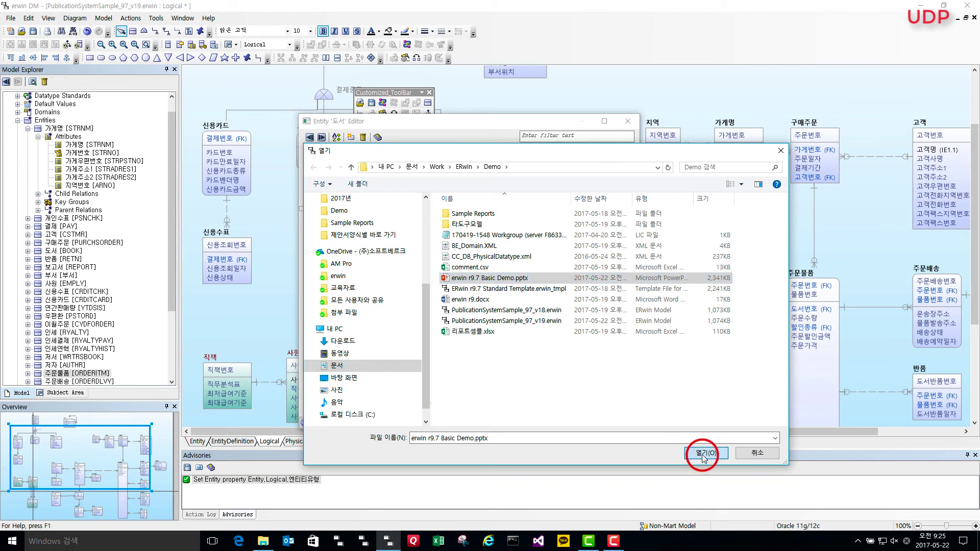
pyautogui.click(519, 337)
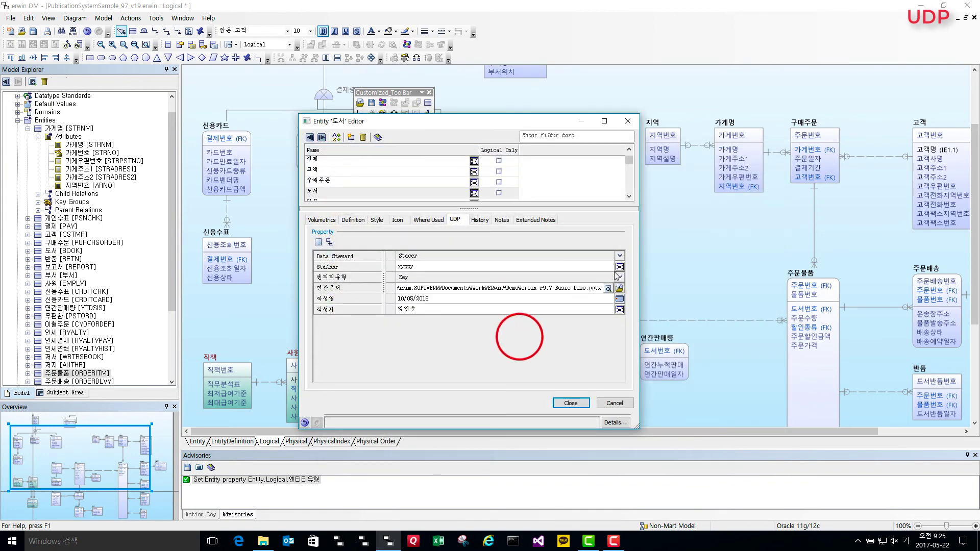
pyautogui.click(609, 289)
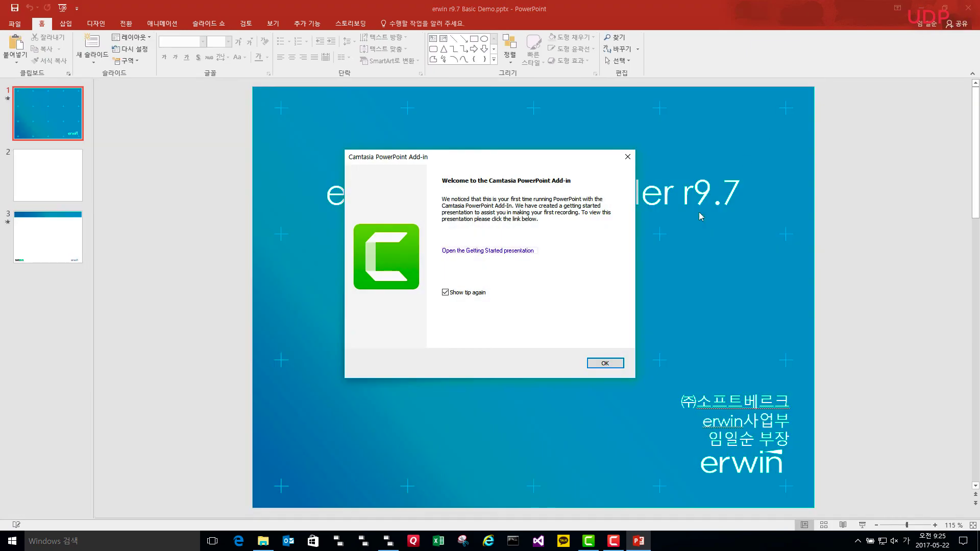
pyautogui.click(616, 364)
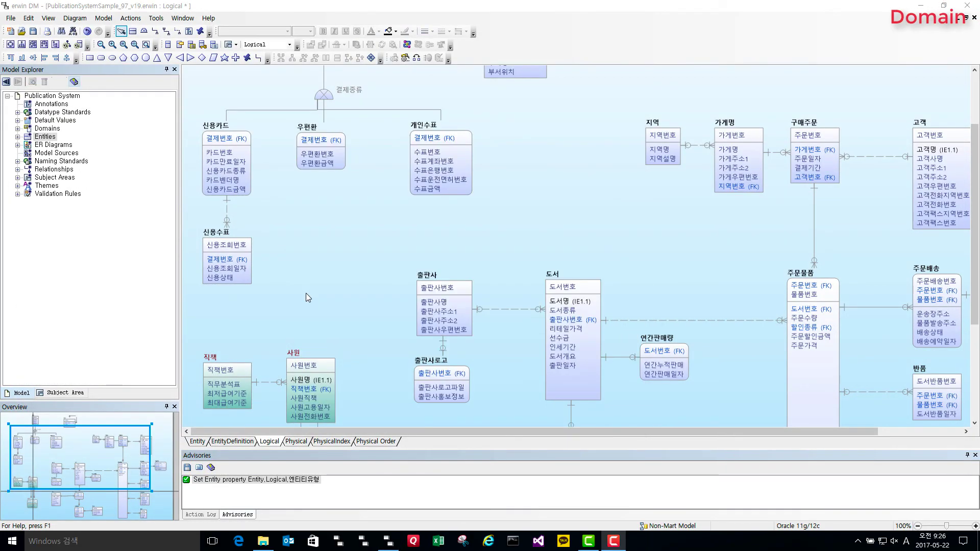
# Expand the model's Domains hierarchy down through String to the domains under 전화관련
pyautogui.click(18, 128)
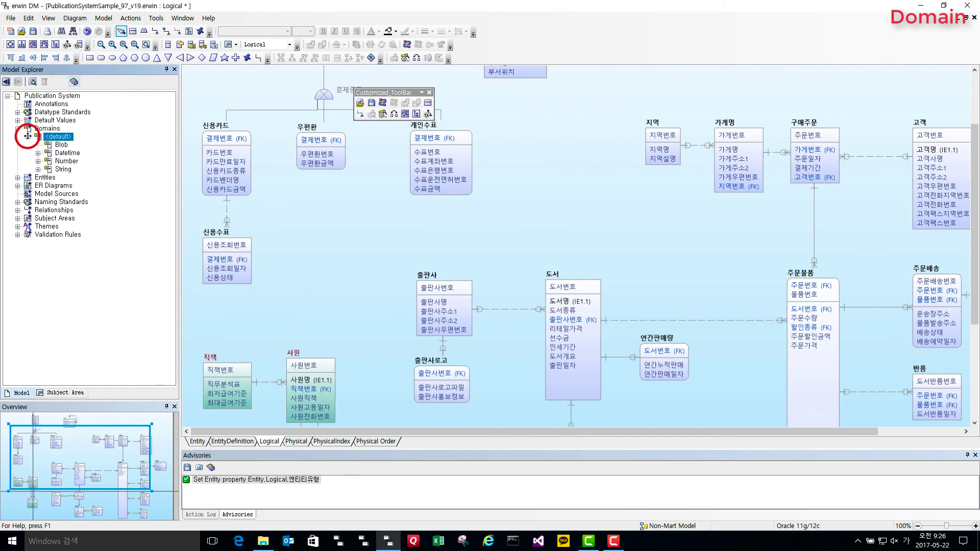
pyautogui.click(38, 168)
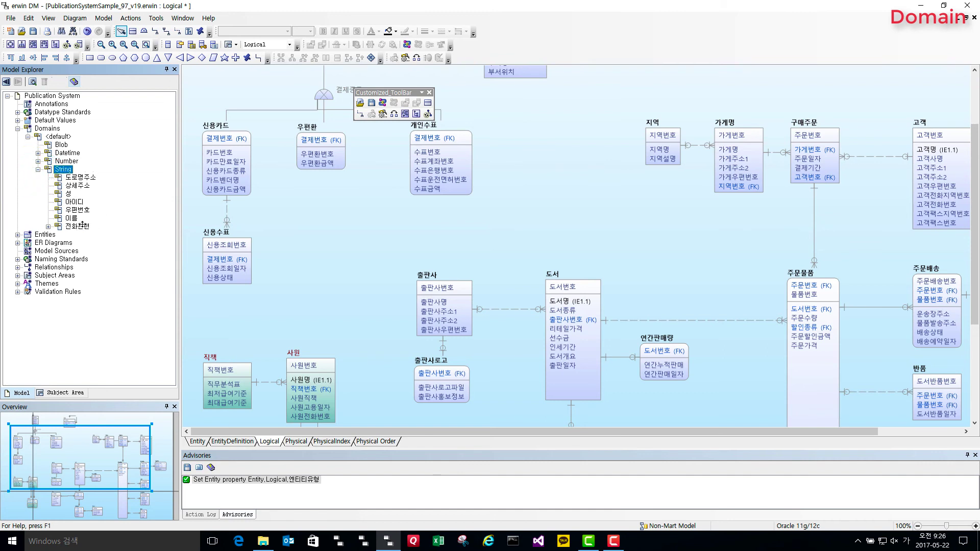
pyautogui.click(49, 226)
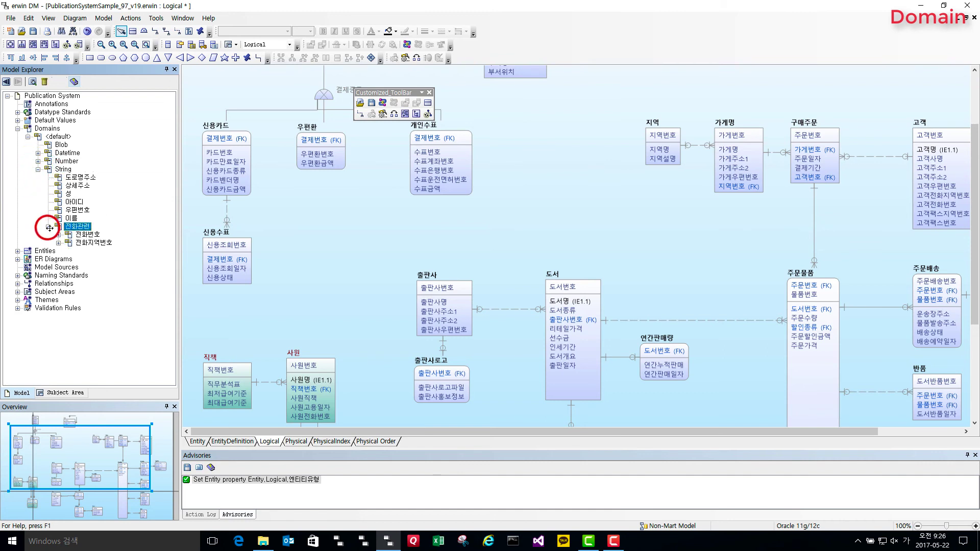
# Review the default value and check constraint settings of the 전화지역번호 domain
pyautogui.rightClick(81, 242)
pyautogui.click(109, 276)
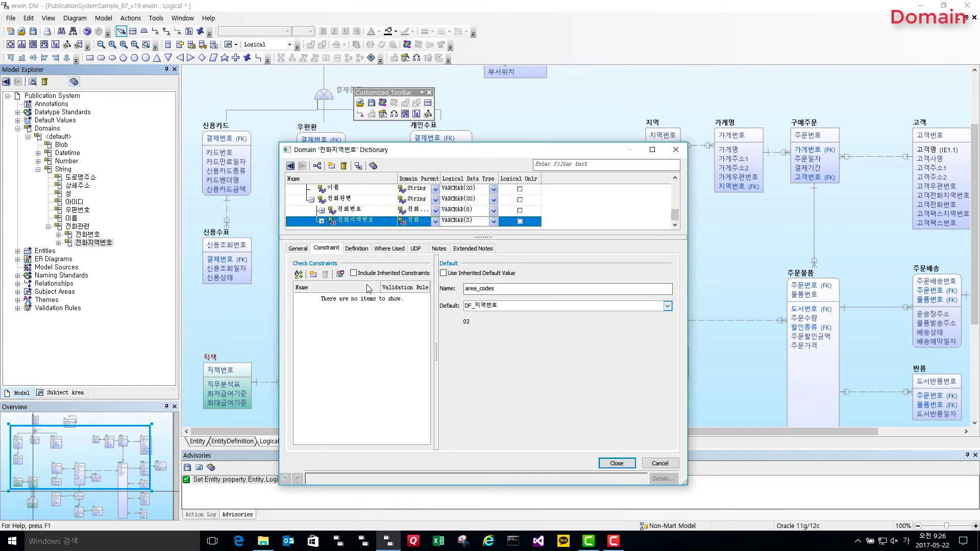
pyautogui.click(616, 462)
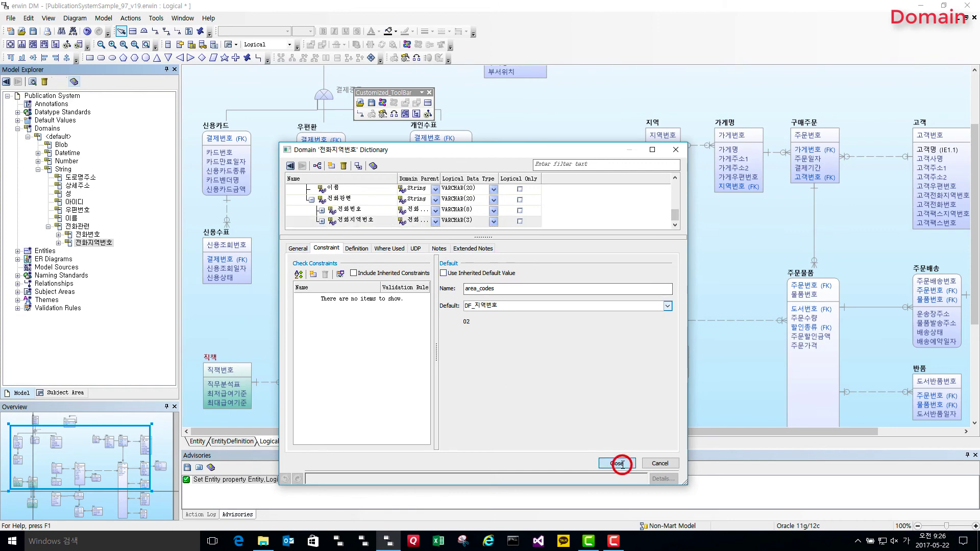
# Expand the model's Default Values and inspect the properties of DF_지역번호
pyautogui.click(18, 120)
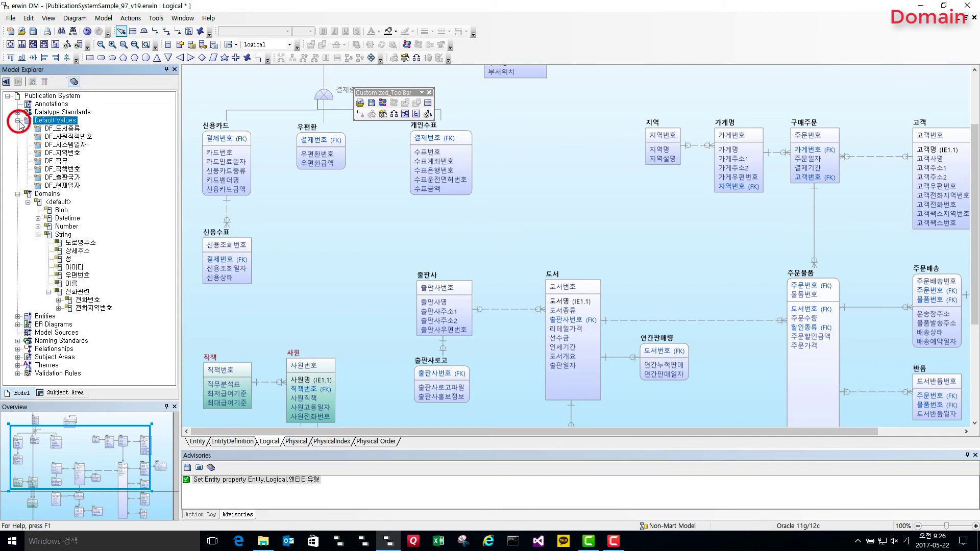
pyautogui.click(66, 152)
pyautogui.rightClick(66, 152)
pyautogui.click(89, 174)
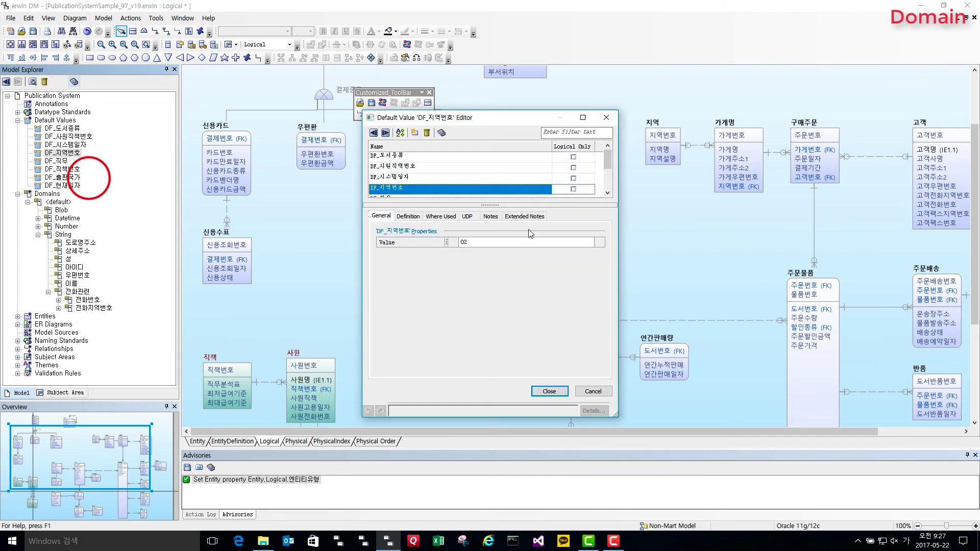
pyautogui.click(562, 391)
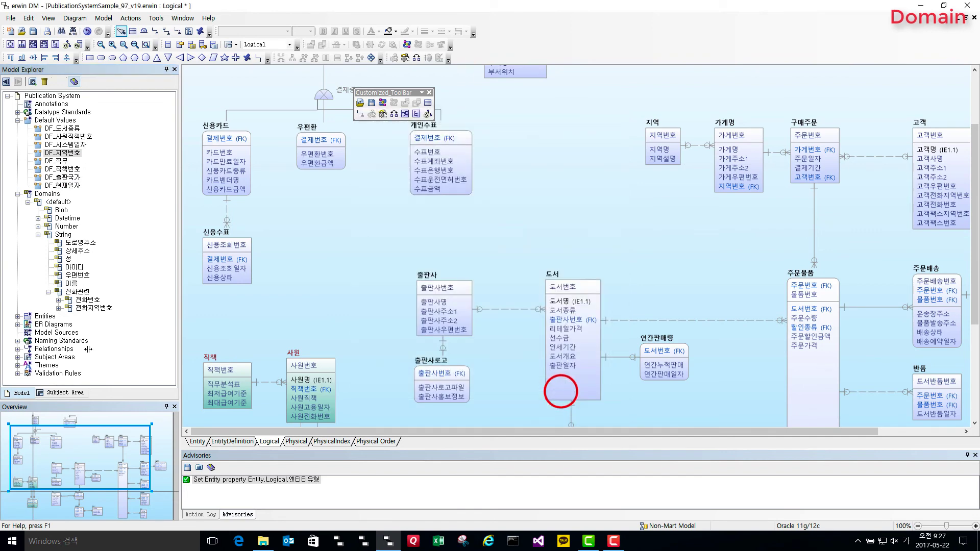
# Expand the Validation Rules and examine the valid values of CK_지역번호 and the rule type options and expression of CK_우편번호
pyautogui.click(17, 373)
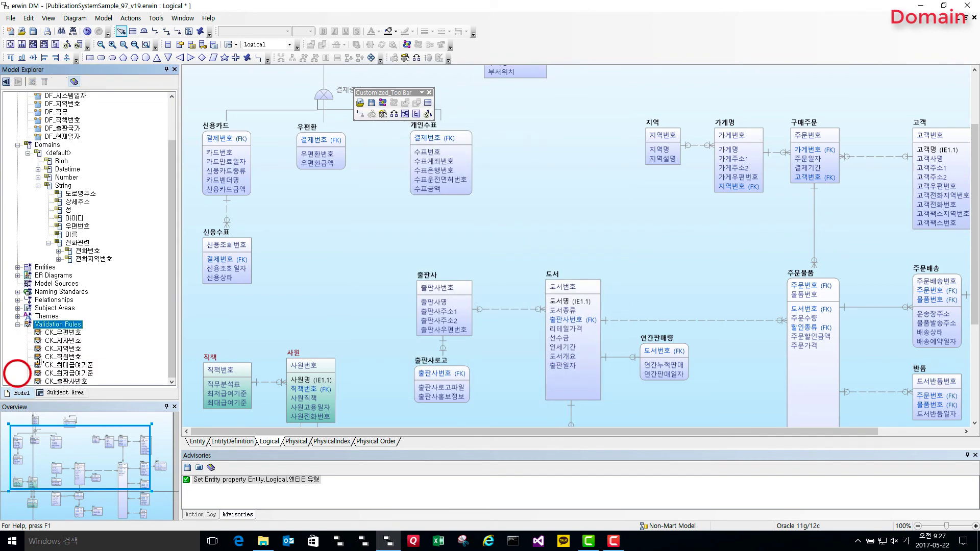
pyautogui.click(62, 348)
pyautogui.rightClick(62, 349)
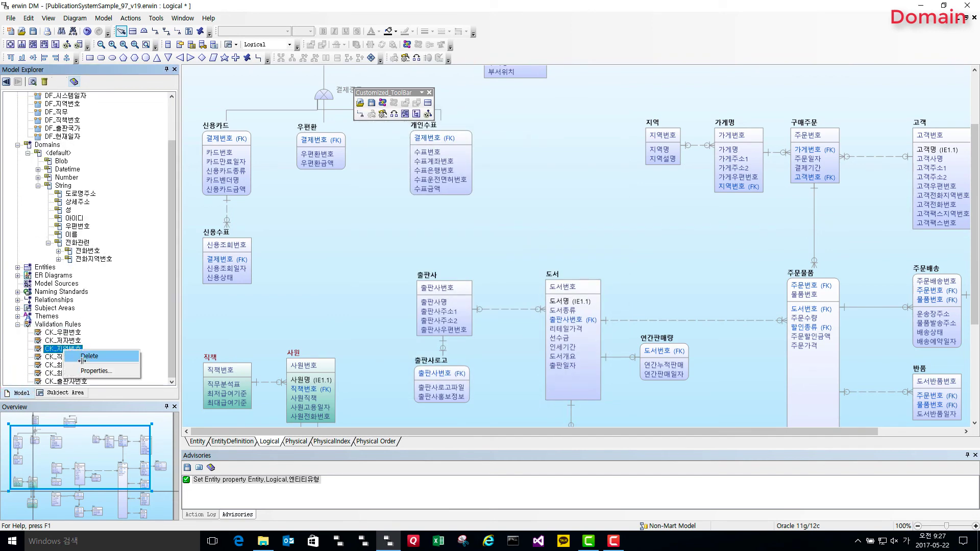
pyautogui.click(84, 370)
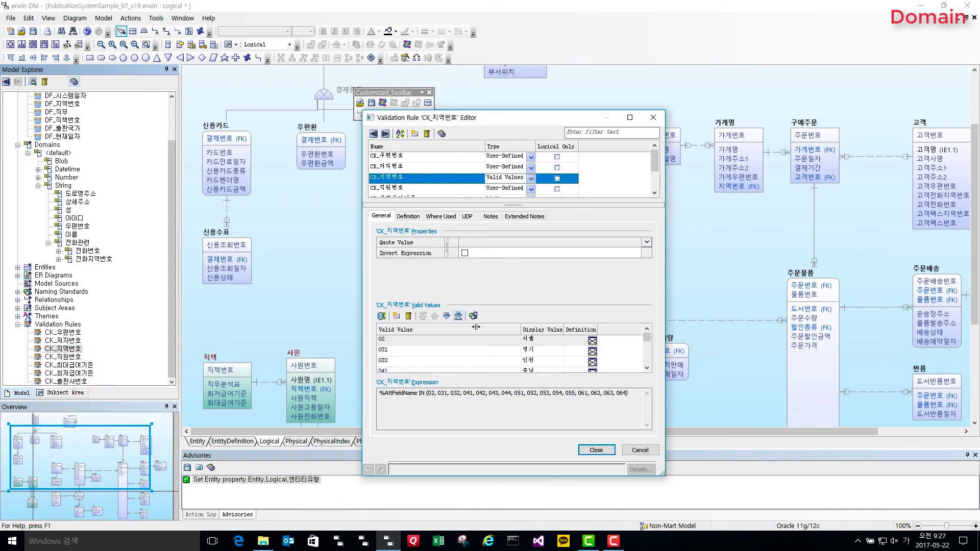
pyautogui.click(481, 363)
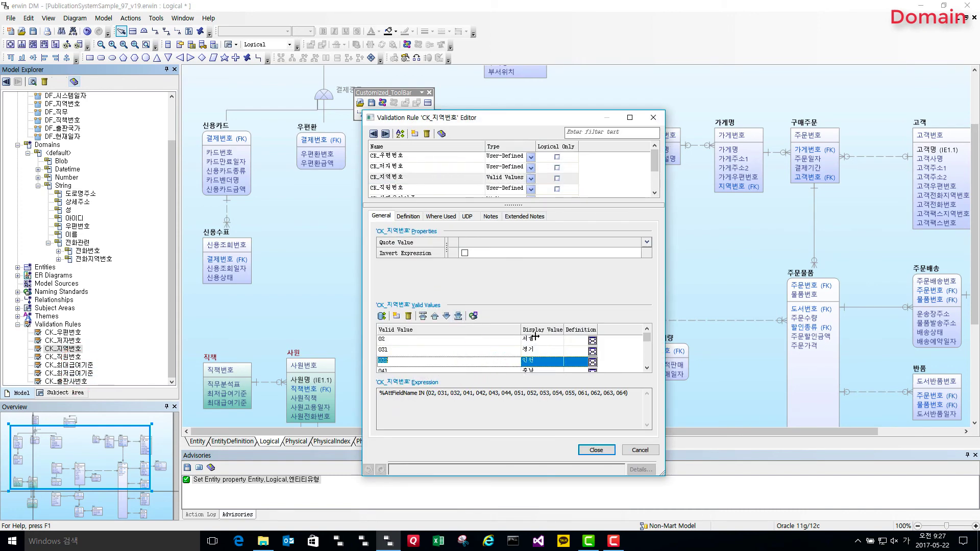
pyautogui.click(530, 158)
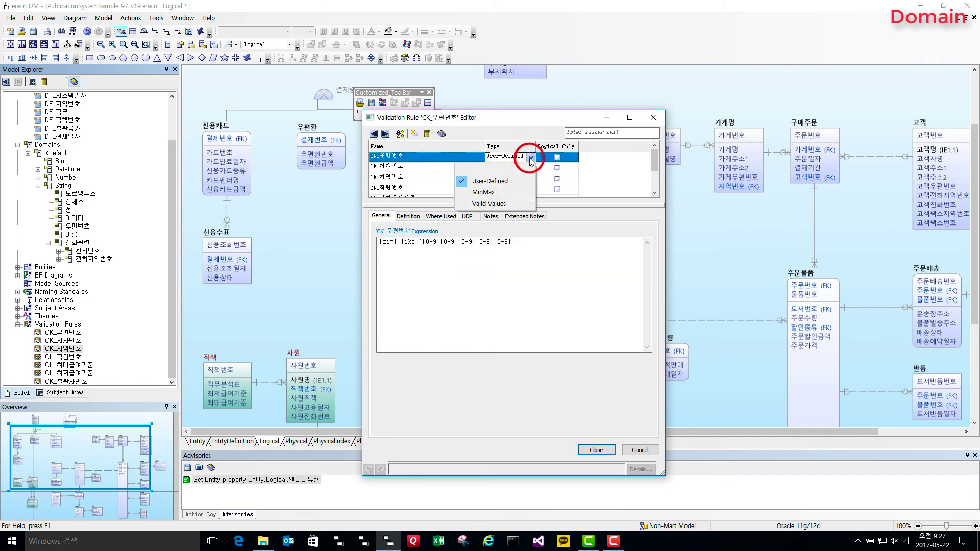
pyautogui.click(449, 310)
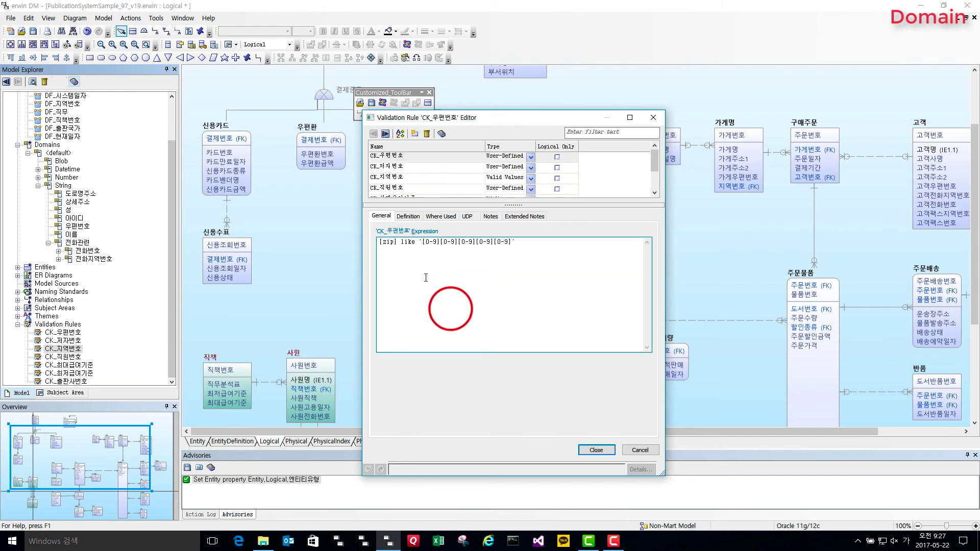
pyautogui.click(414, 181)
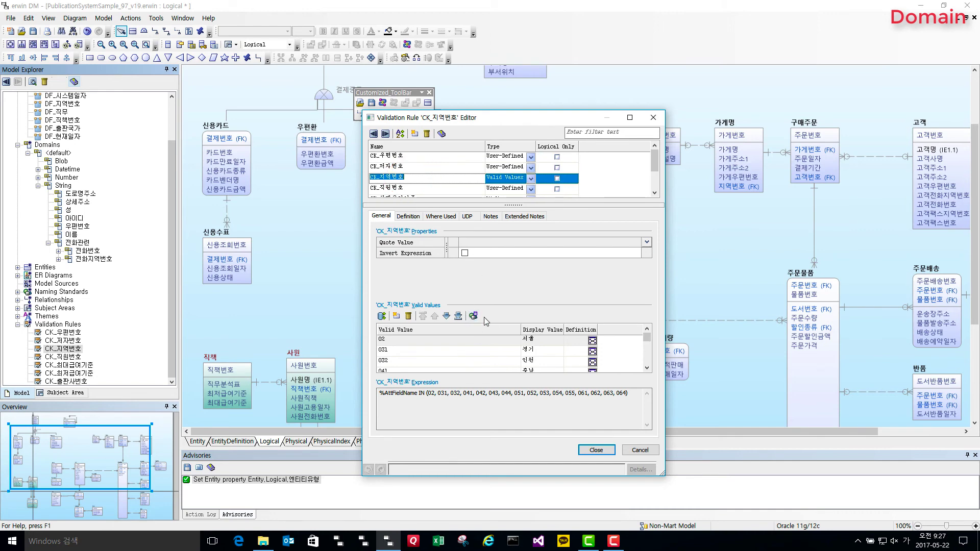
pyautogui.click(587, 449)
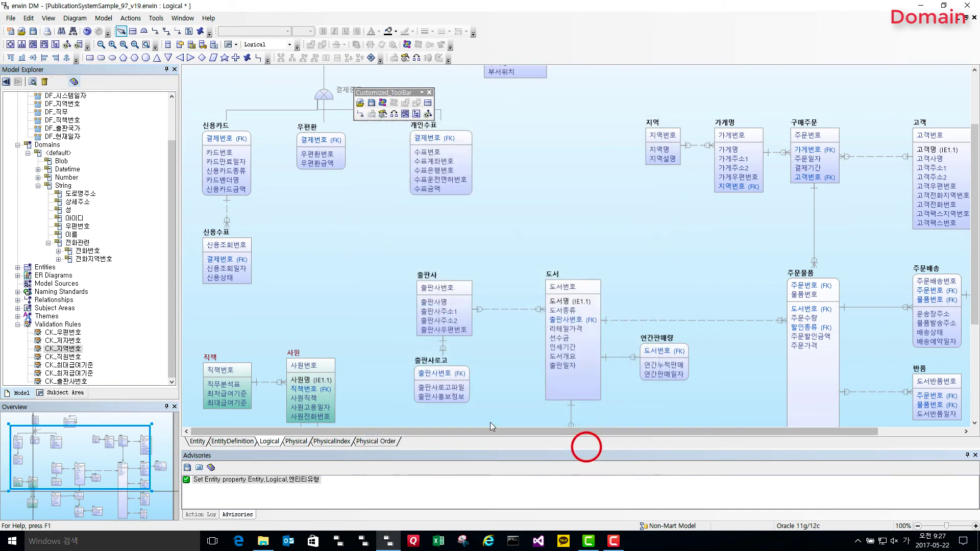
# Add a check constraint to the 전화지역번호 domain that uses the CK_지역번호 validation rule
pyautogui.rightClick(96, 259)
pyautogui.click(123, 290)
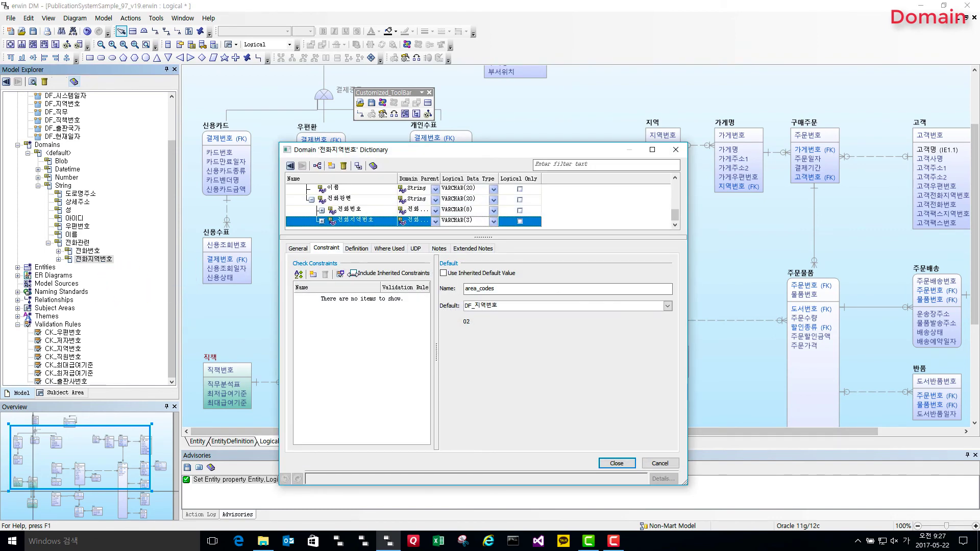
pyautogui.click(353, 273)
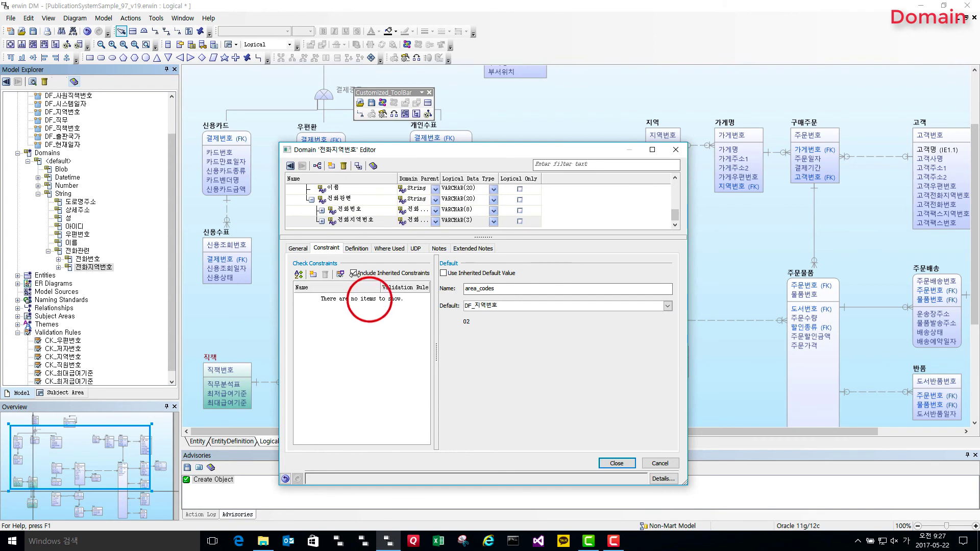
pyautogui.click(353, 274)
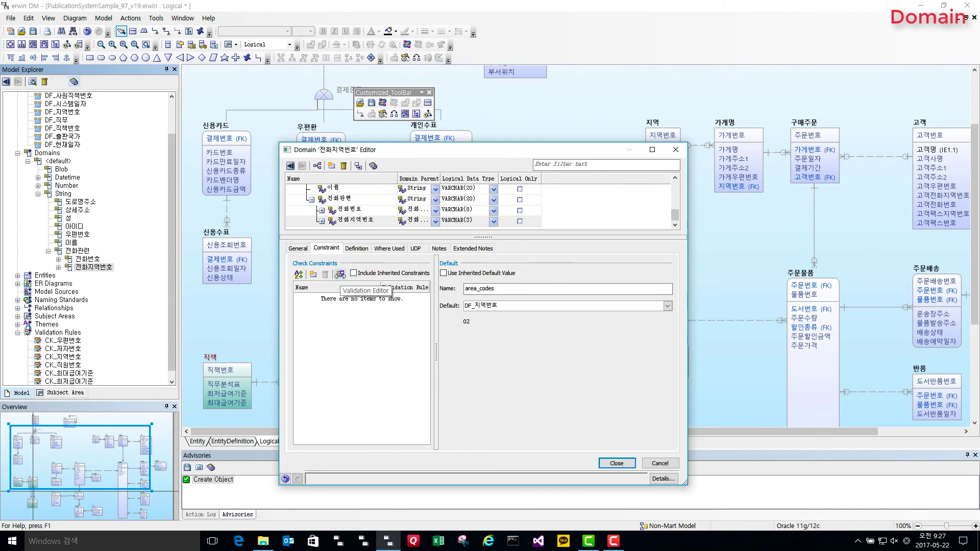
pyautogui.click(311, 275)
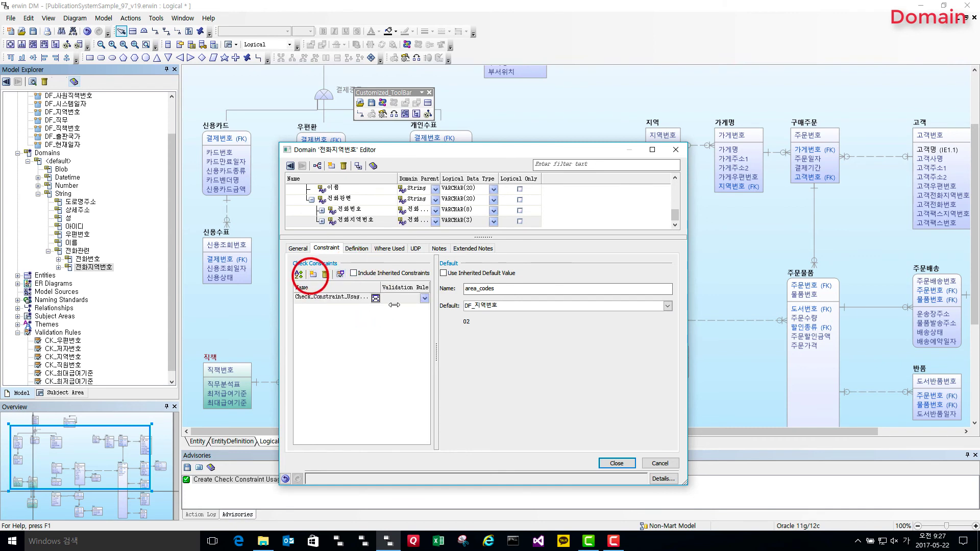
pyautogui.click(423, 298)
pyautogui.click(404, 340)
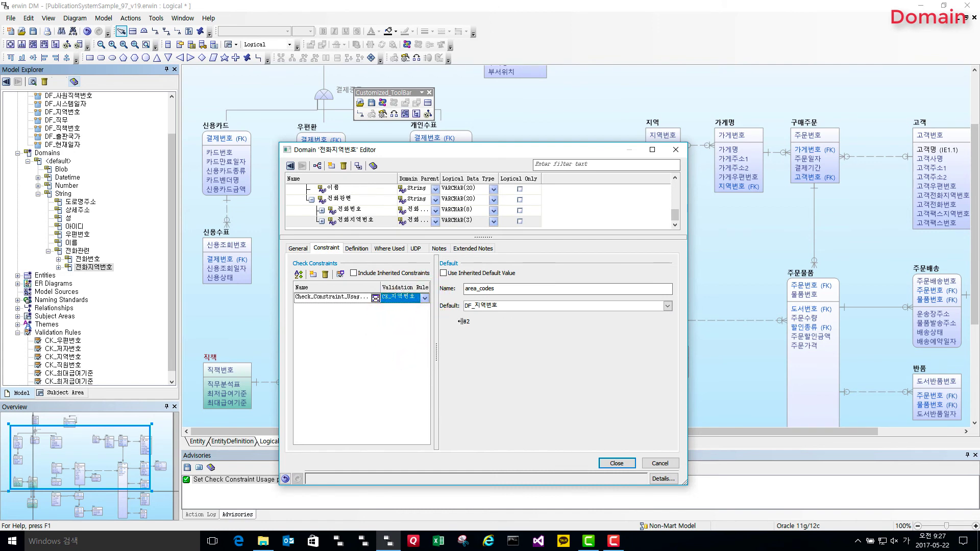
pyautogui.click(617, 463)
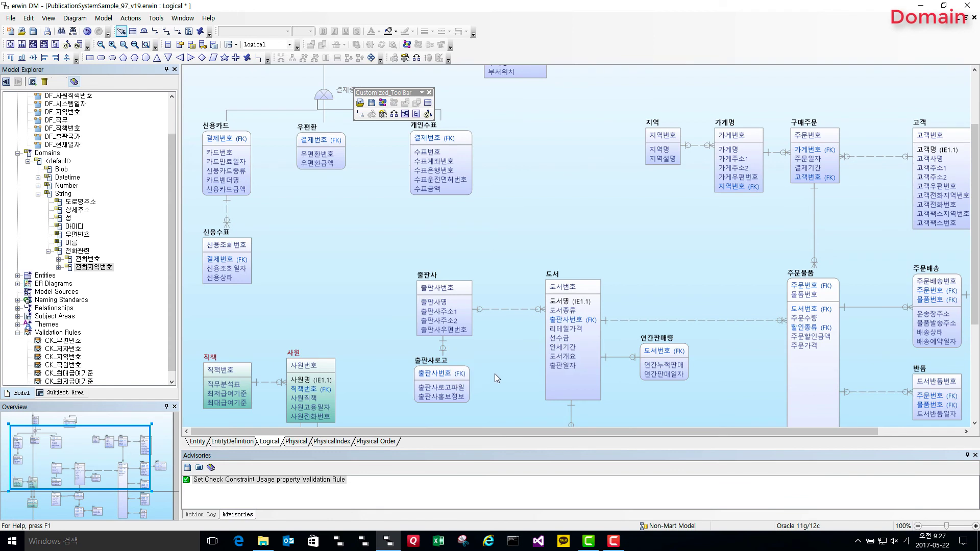
# Set up a bulk edit of Column objects showing the Domain Parent and Physical Data Type properties
pyautogui.hotkey('ctrl', 'shift', 'b')
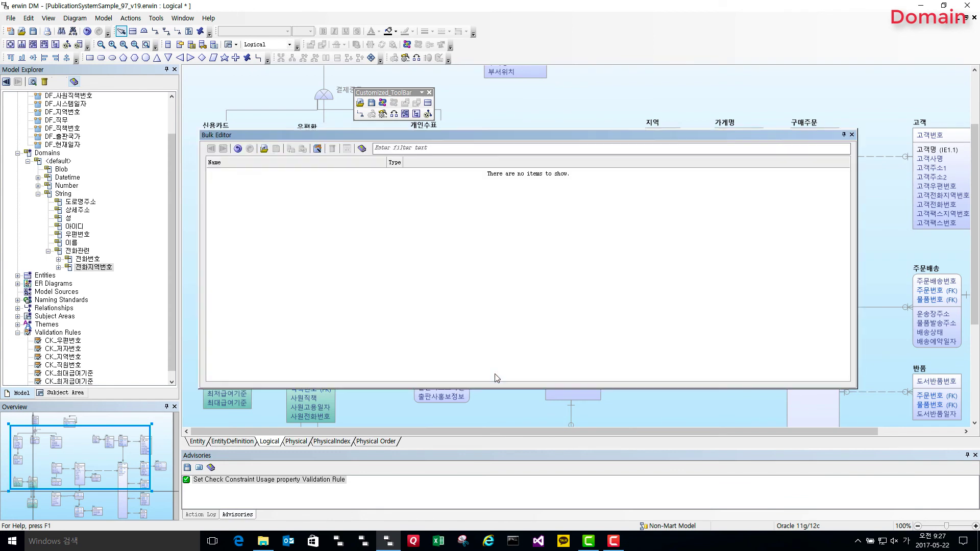
pyautogui.click(317, 149)
pyautogui.click(353, 227)
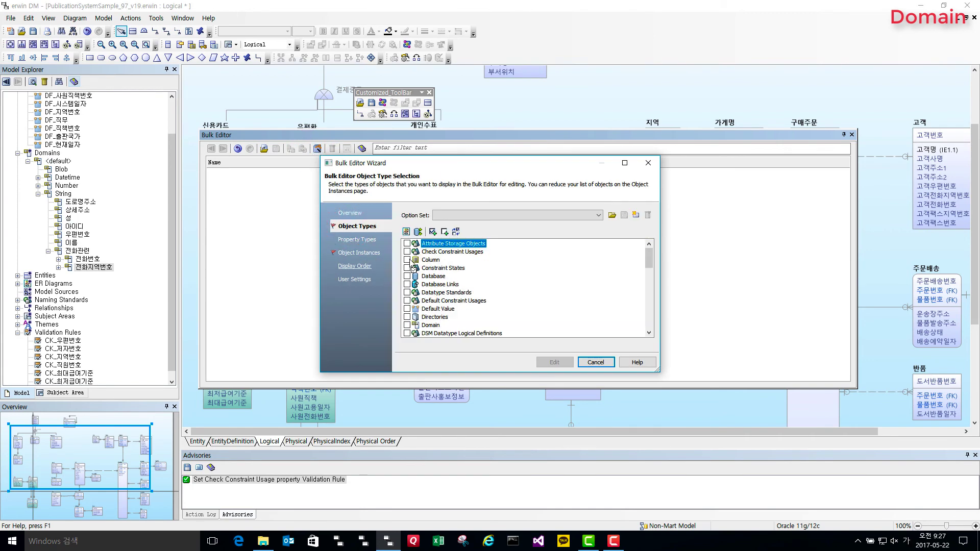
pyautogui.click(407, 260)
pyautogui.click(360, 240)
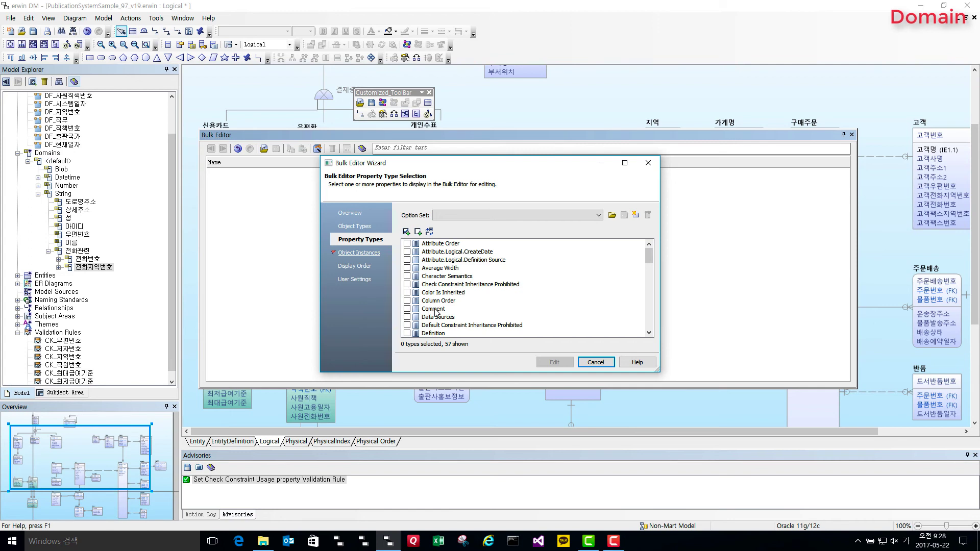
pyautogui.scroll(-2, 437, 310)
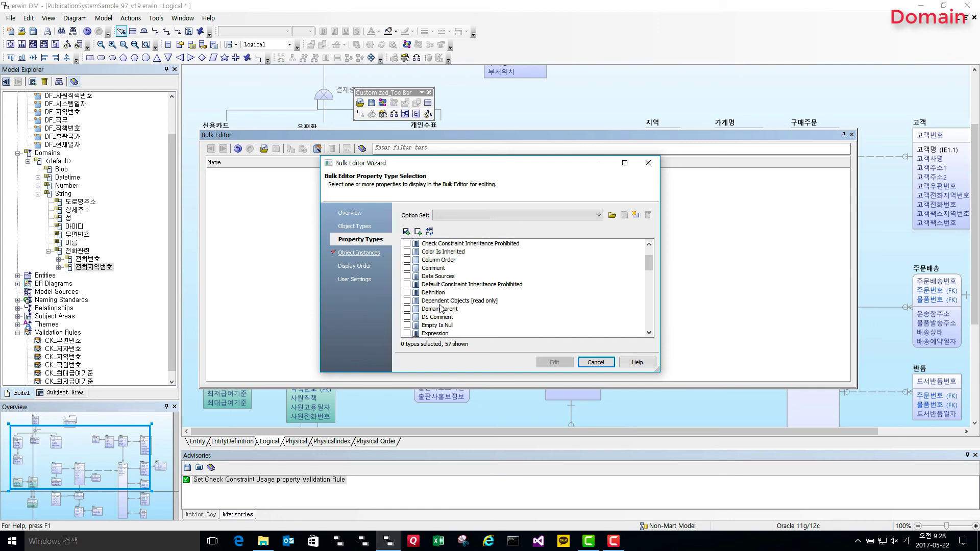
pyautogui.click(407, 309)
pyautogui.scroll(-10, 439, 313)
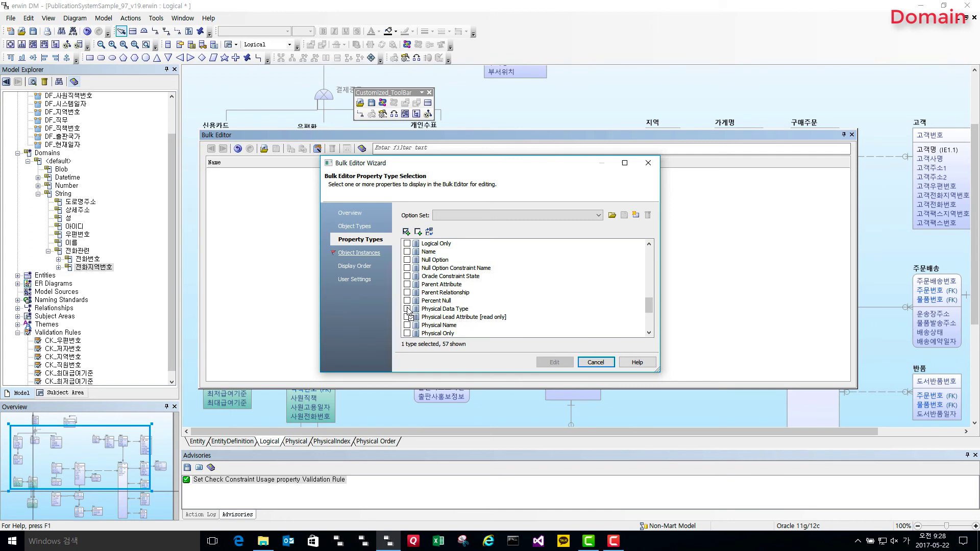
pyautogui.click(407, 308)
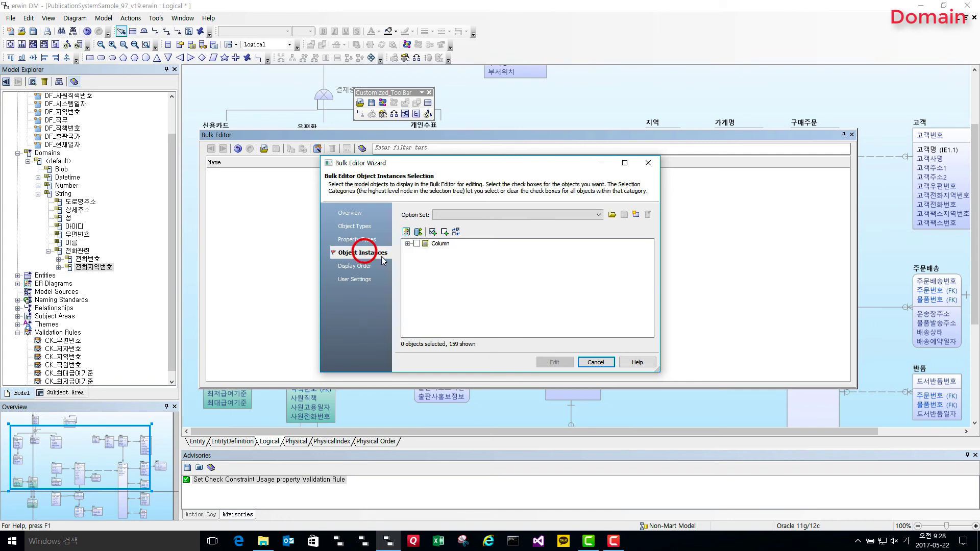
# Include all Column instances in the bulk edit, check the display order and user settings, and load them for editing
pyautogui.click(417, 244)
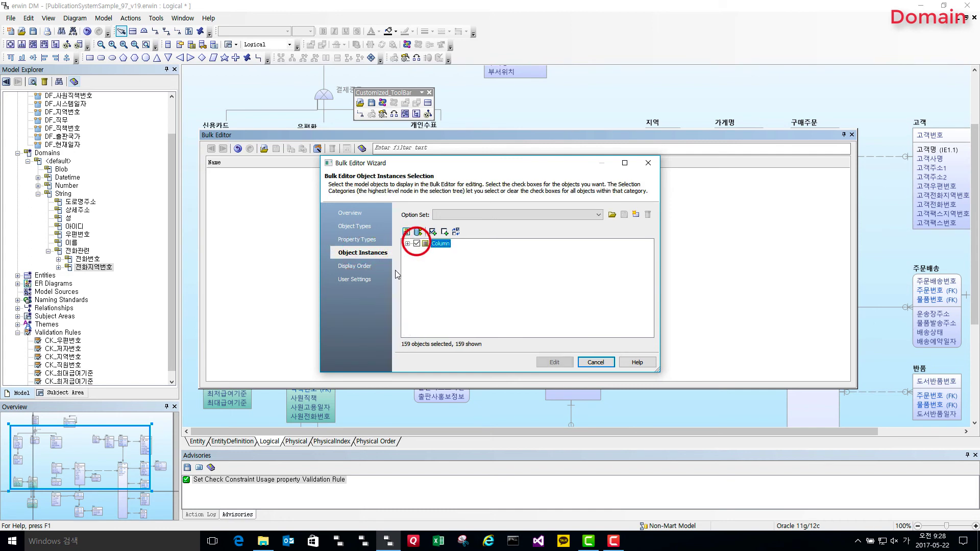
pyautogui.click(365, 267)
pyautogui.click(360, 279)
pyautogui.click(553, 361)
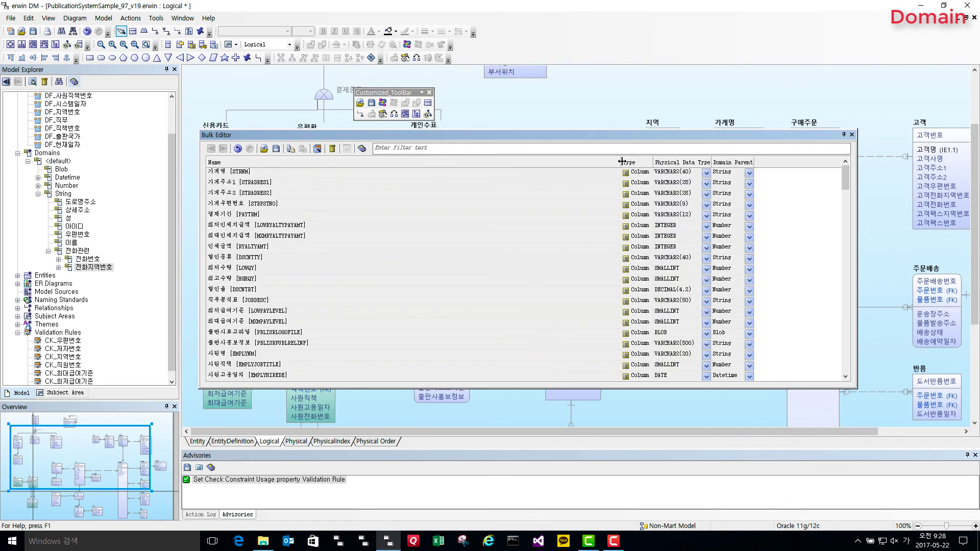
# Fit the Name column to its contents and filter the bulk edit list by 전화
pyautogui.doubleClick(621, 162)
pyautogui.click(402, 149)
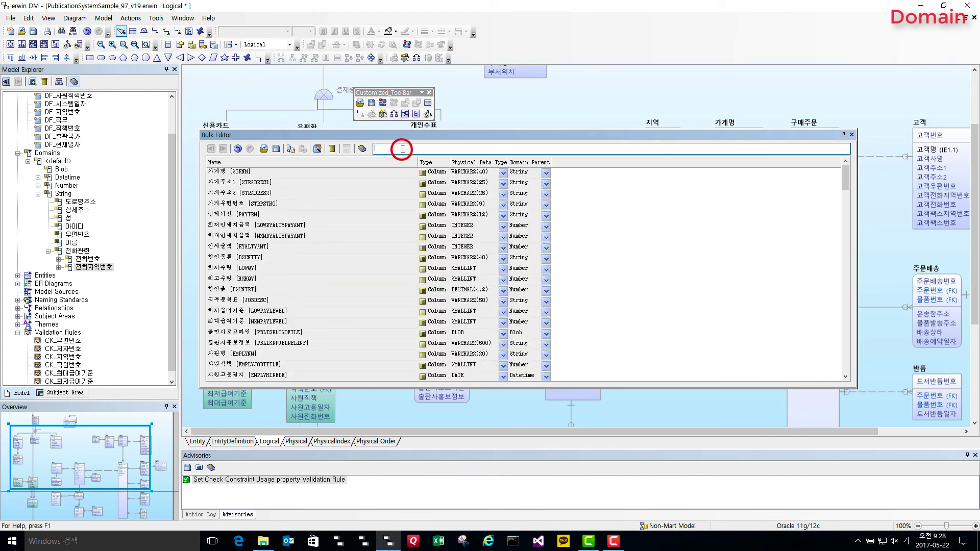
pyautogui.write('전')
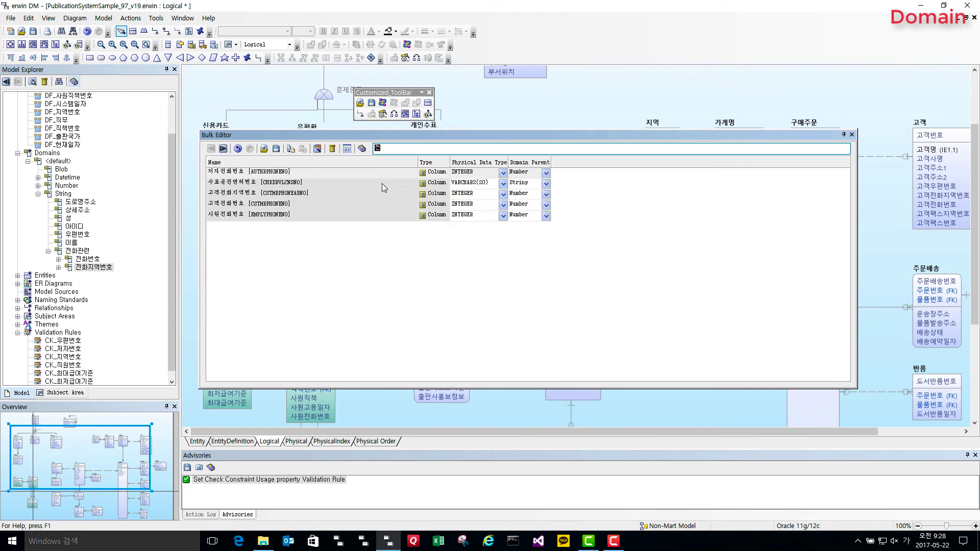
pyautogui.write('화')
pyautogui.click(478, 243)
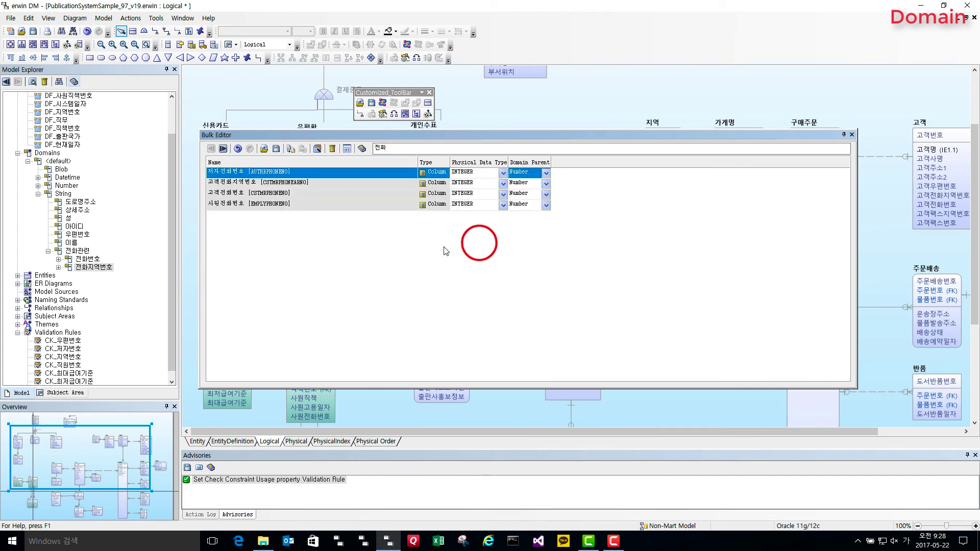
# Set the domain parent to 전화번호 for 저자전화번호, 고객전화번호 and 사원전화번호, and to 전화지역번호 for 고객전화지역번호, and close the bulk editor
pyautogui.click(546, 174)
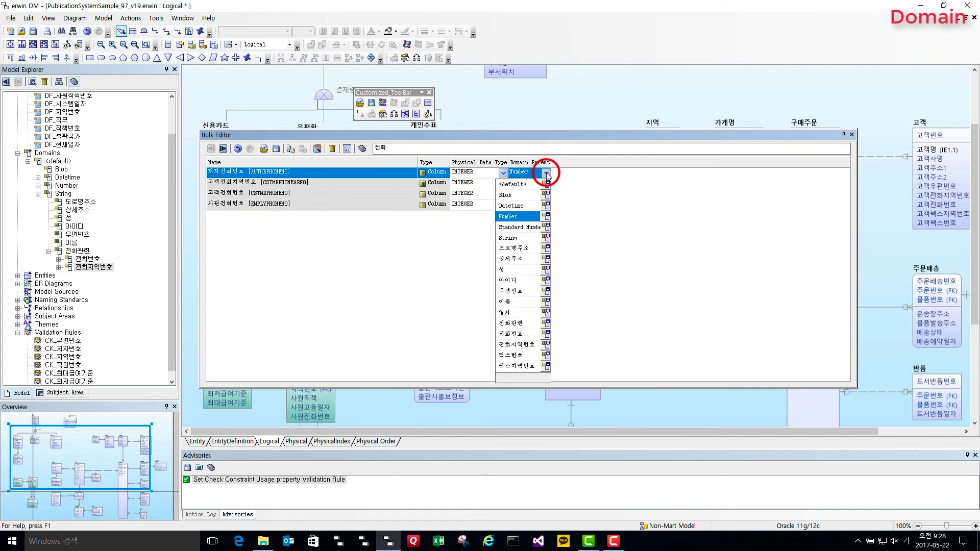
pyautogui.click(517, 338)
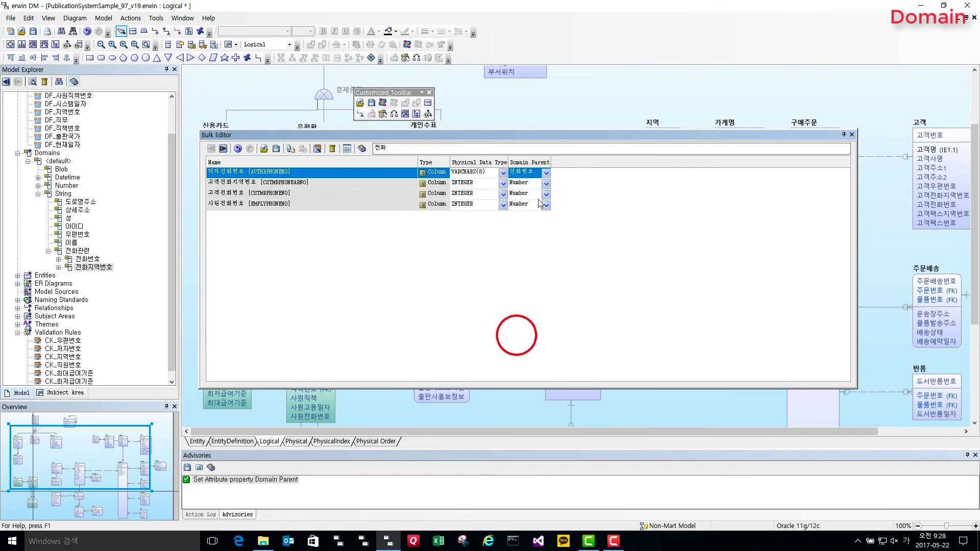
pyautogui.click(545, 184)
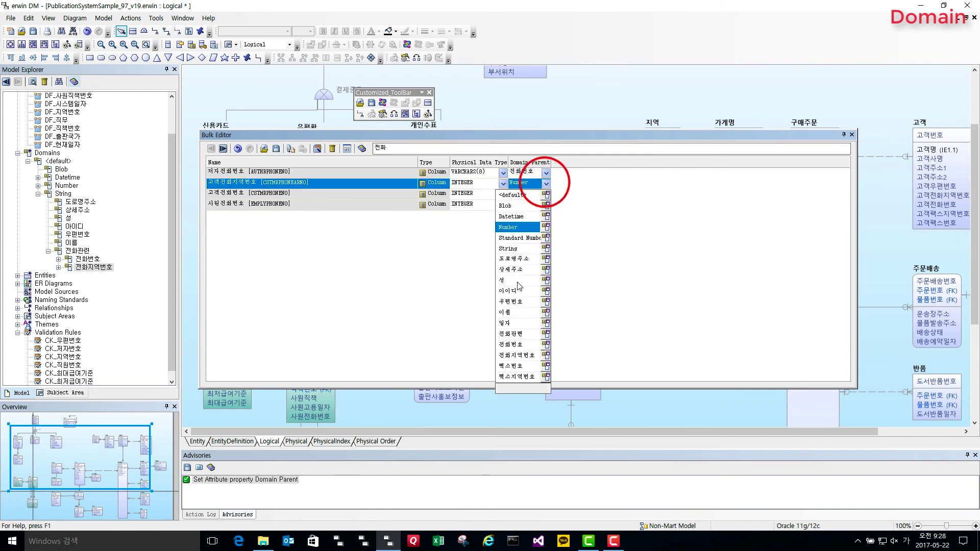
pyautogui.click(516, 355)
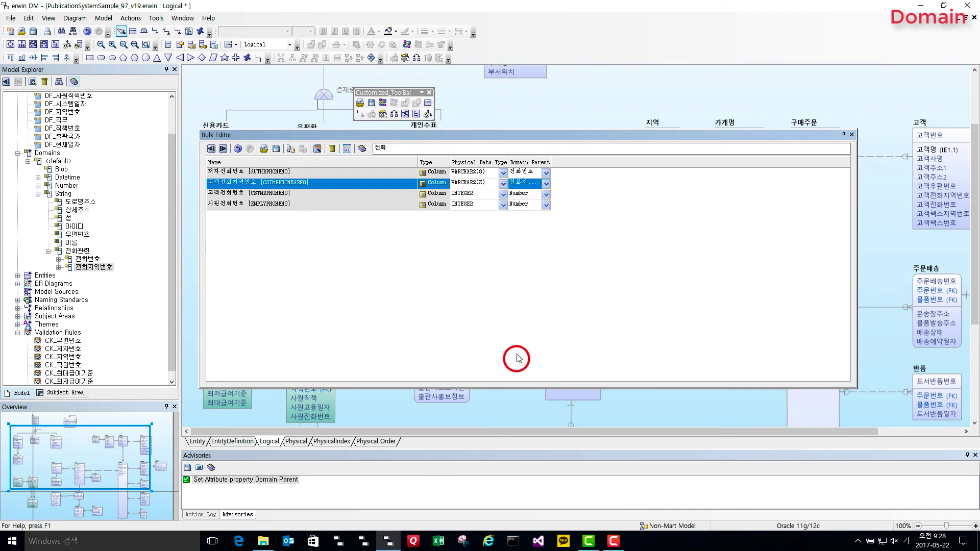
pyautogui.click(546, 194)
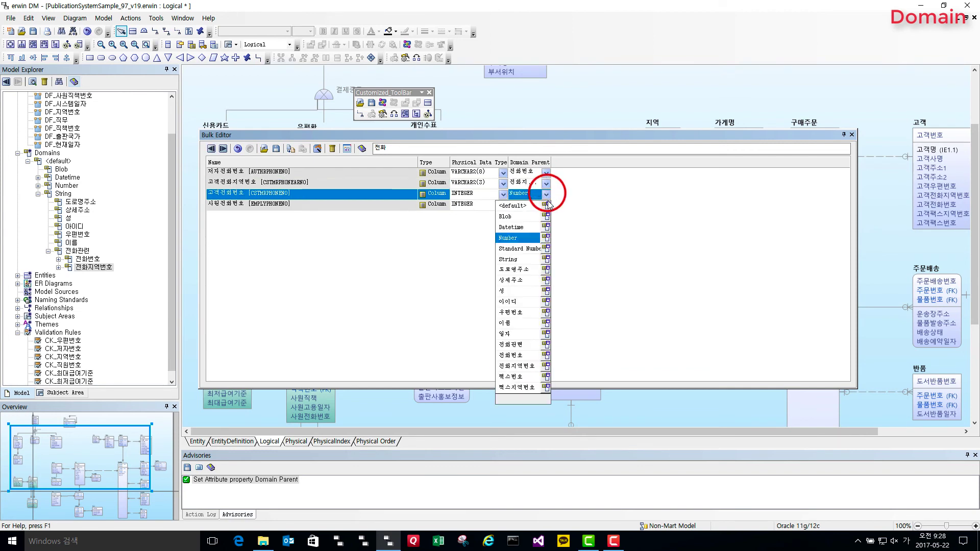
pyautogui.click(514, 355)
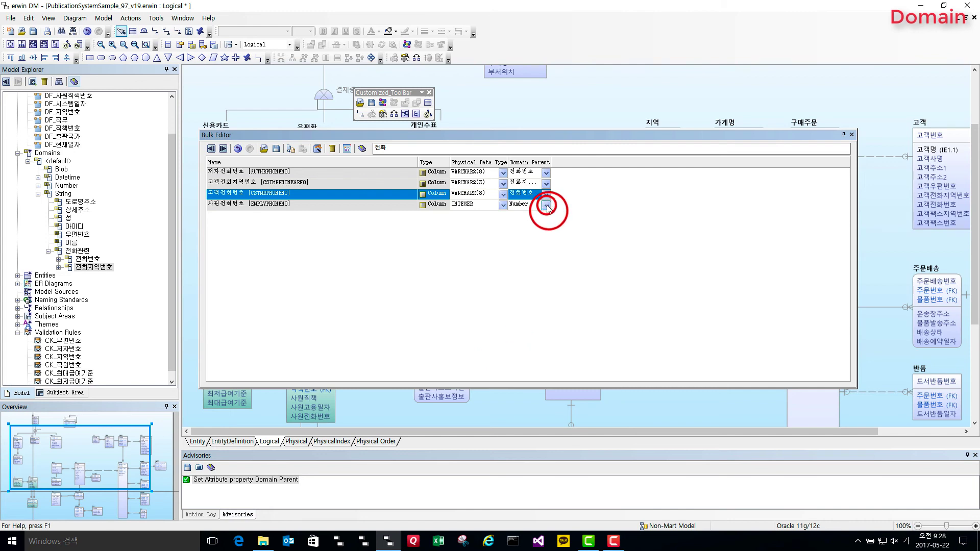
pyautogui.click(546, 205)
pyautogui.click(517, 366)
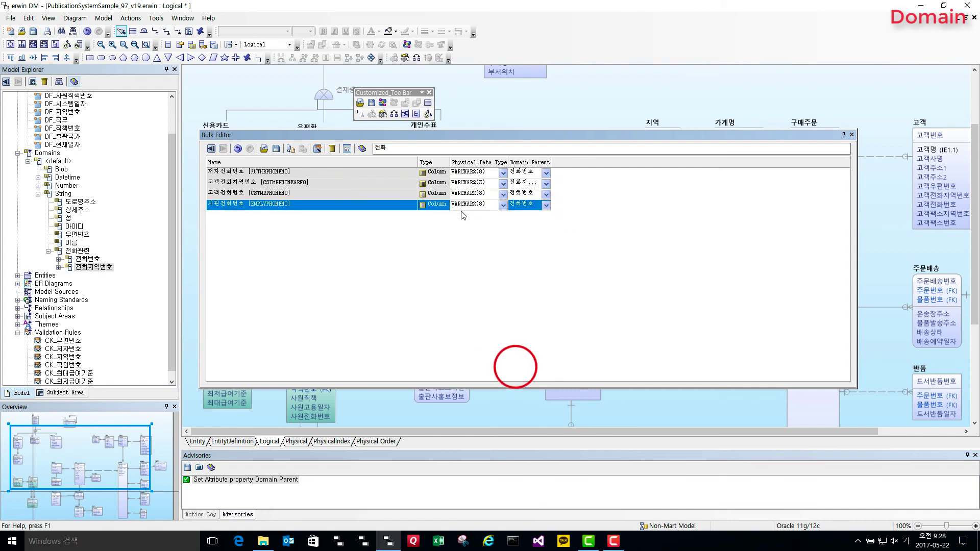
pyautogui.click(851, 136)
# Open the properties of the 고객전화지역번호 attribute in the 고객 entity and view its general domain settings
pyautogui.click(945, 208)
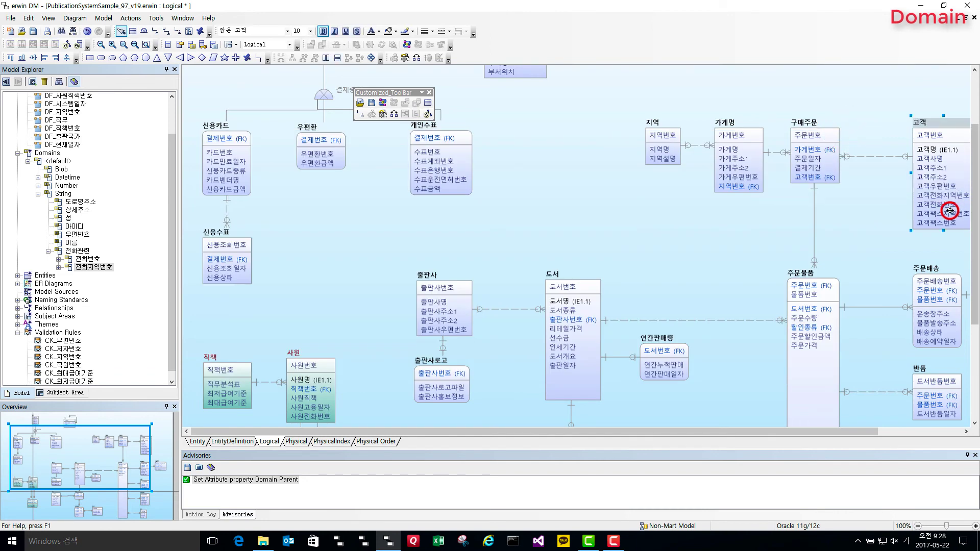
pyautogui.moveTo(949, 207); pyautogui.dragTo(951, 197)
pyautogui.rightClick(950, 197)
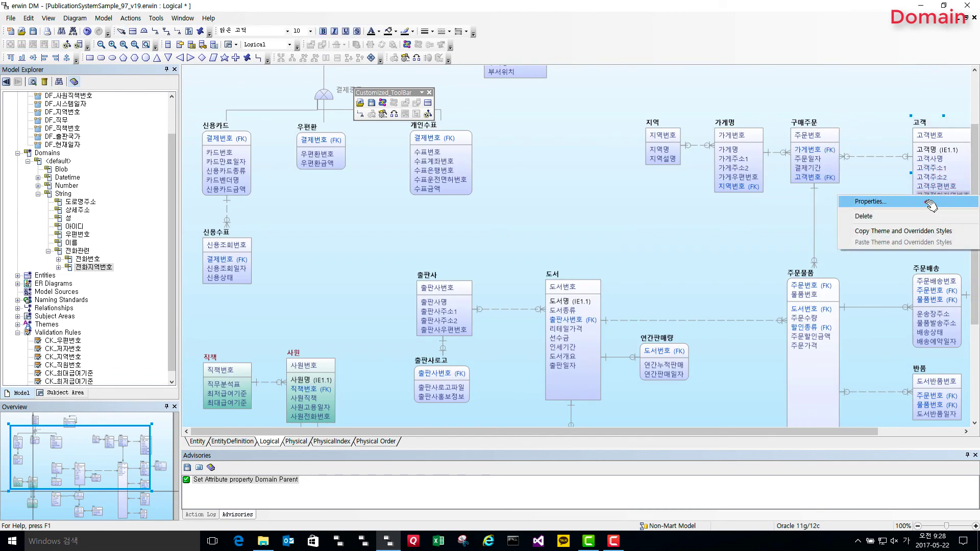
pyautogui.click(863, 200)
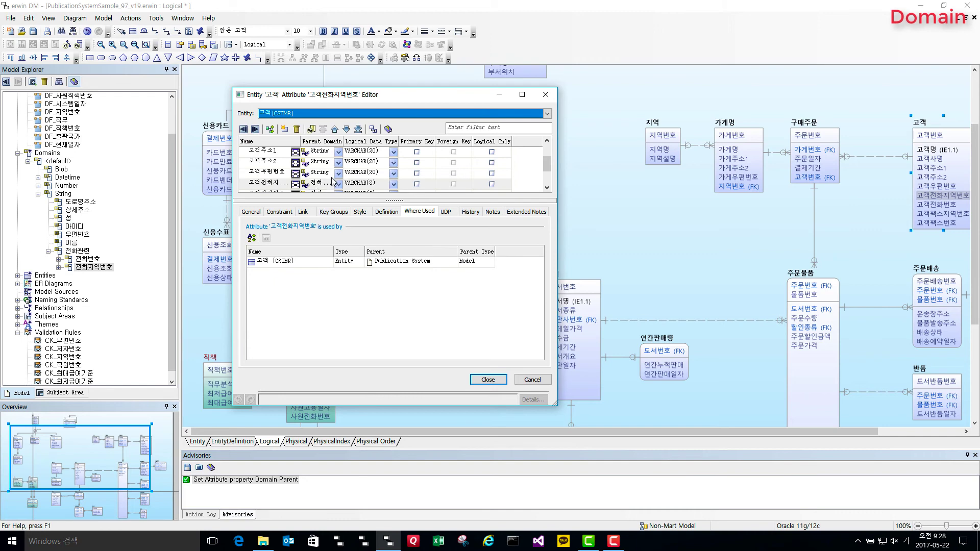
pyautogui.click(250, 212)
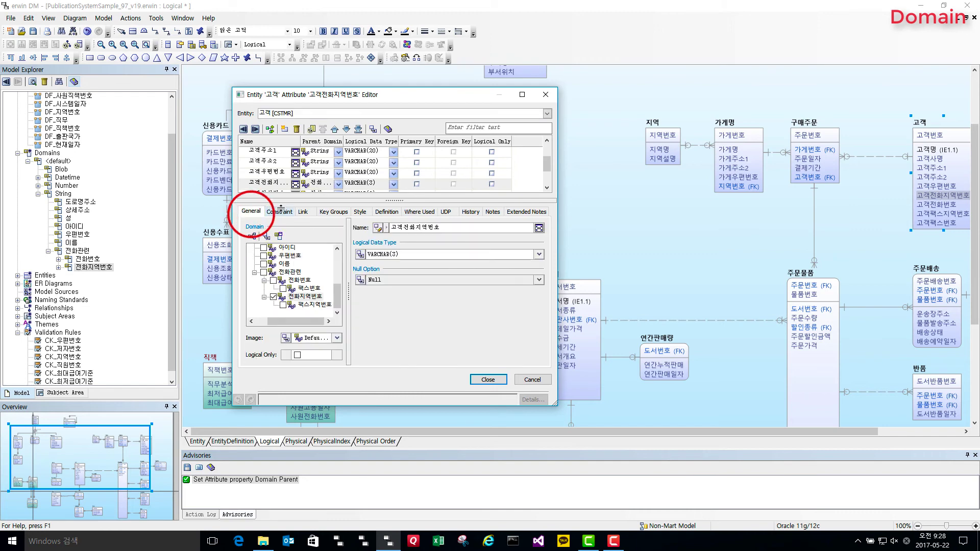
# Include inherited check constraints for the 고객전화지역번호 attribute and select the 고객전화번호 attribute
pyautogui.click(280, 210)
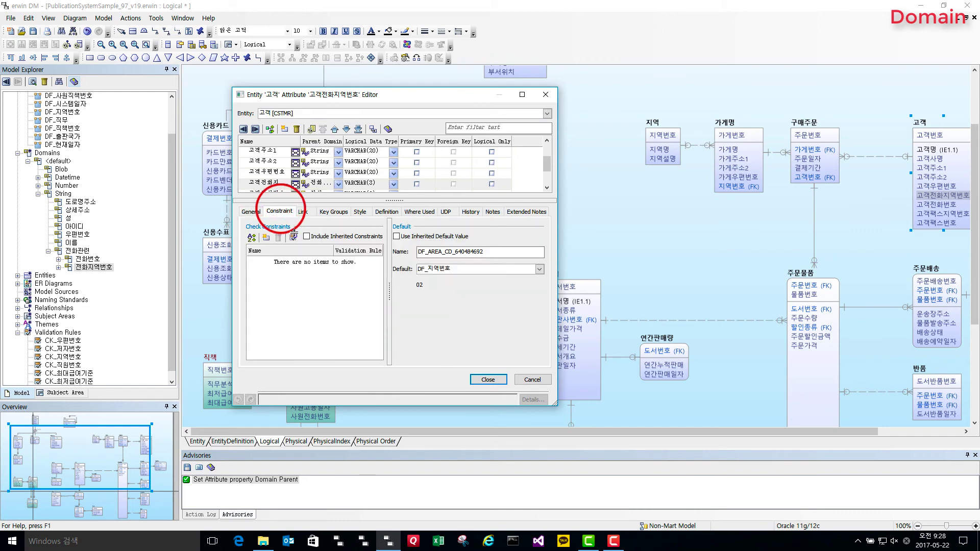
pyautogui.click(307, 236)
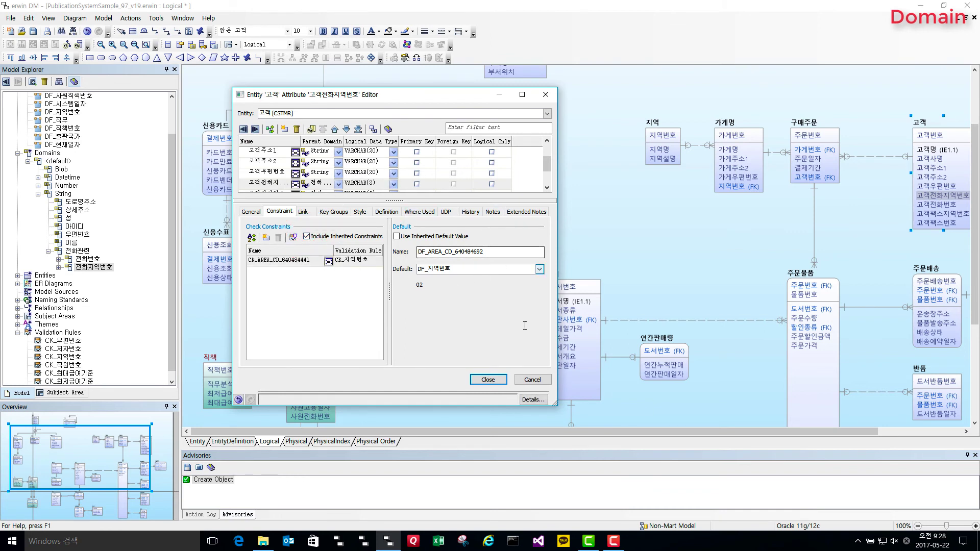
pyautogui.click(547, 187)
pyautogui.click(547, 187)
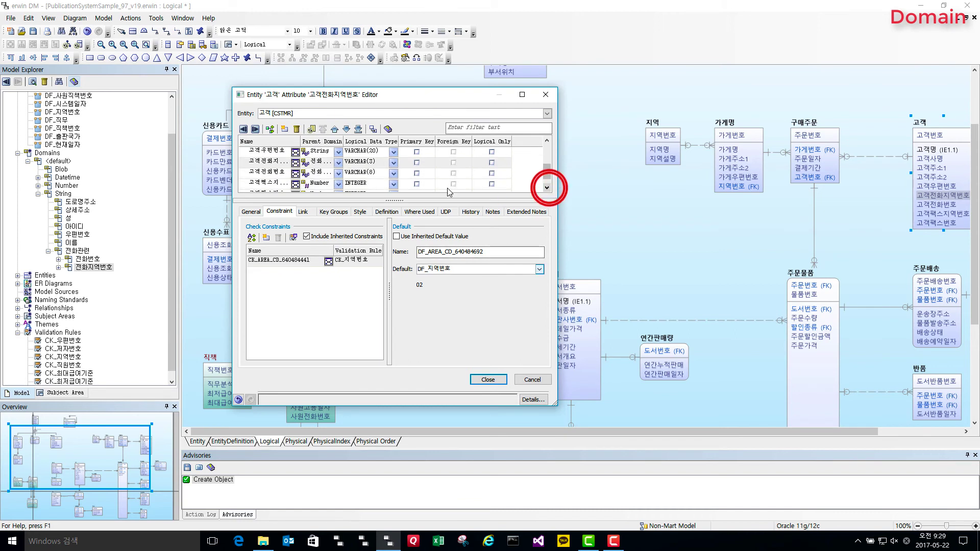
pyautogui.click(275, 173)
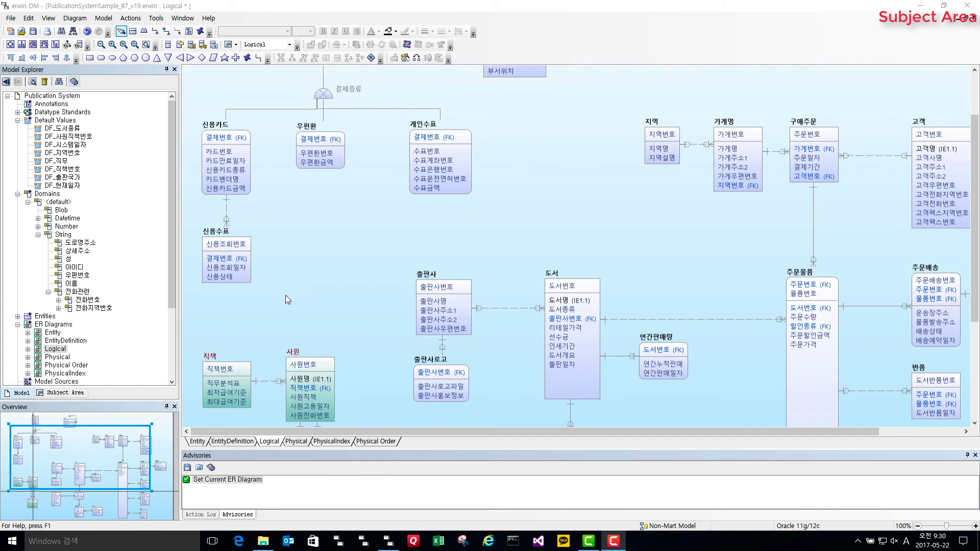
# Create a new subject area in the model and name it 구매관리
pyautogui.moveTo(171, 307); pyautogui.dragTo(163, 383)
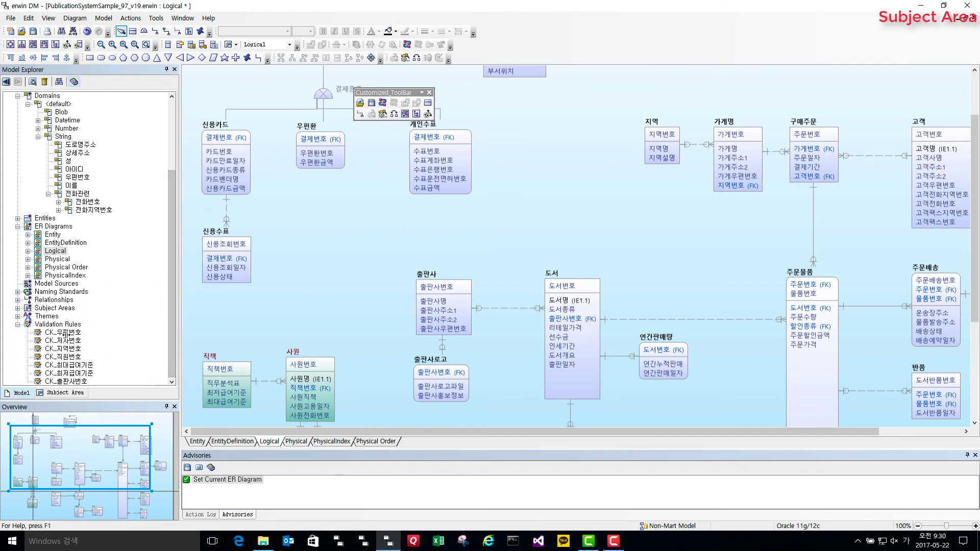
pyautogui.doubleClick(52, 308)
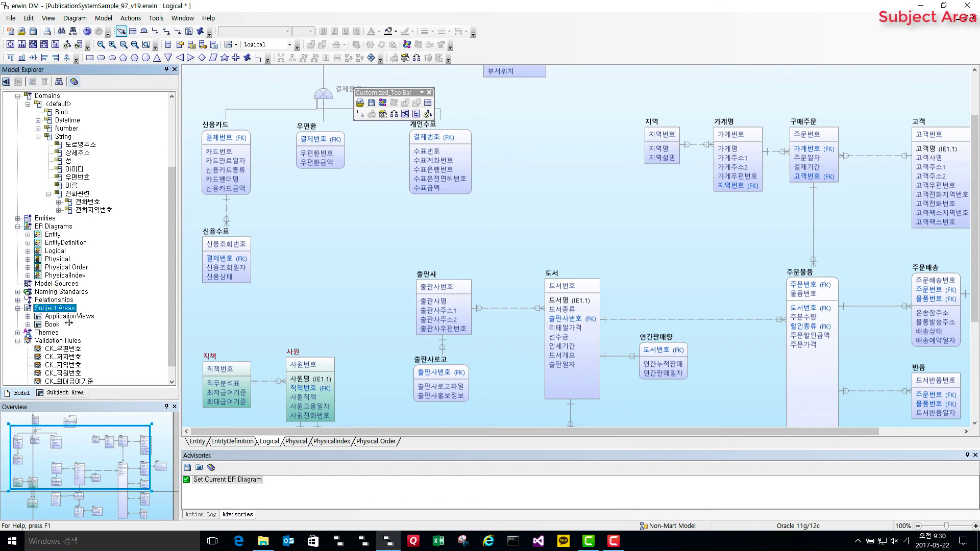
pyautogui.click(228, 44)
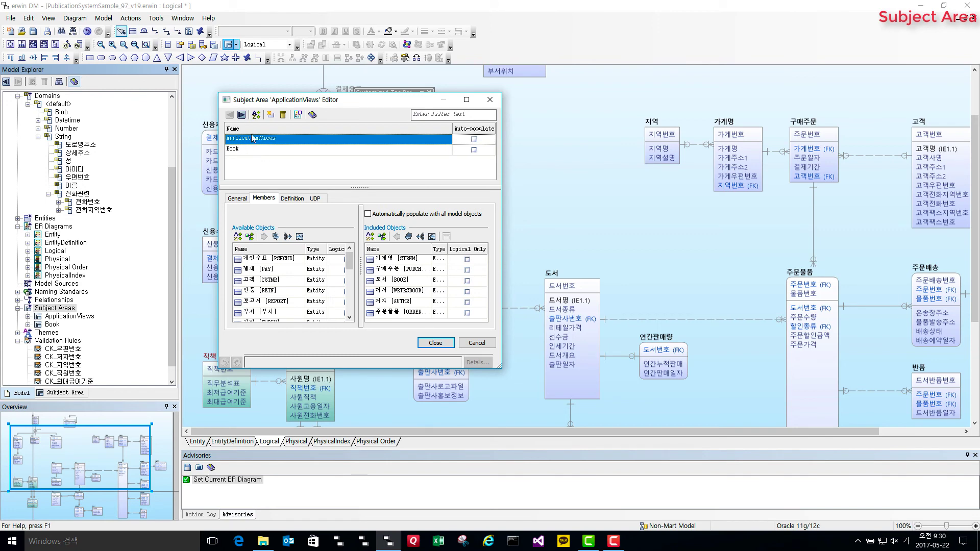
pyautogui.click(271, 115)
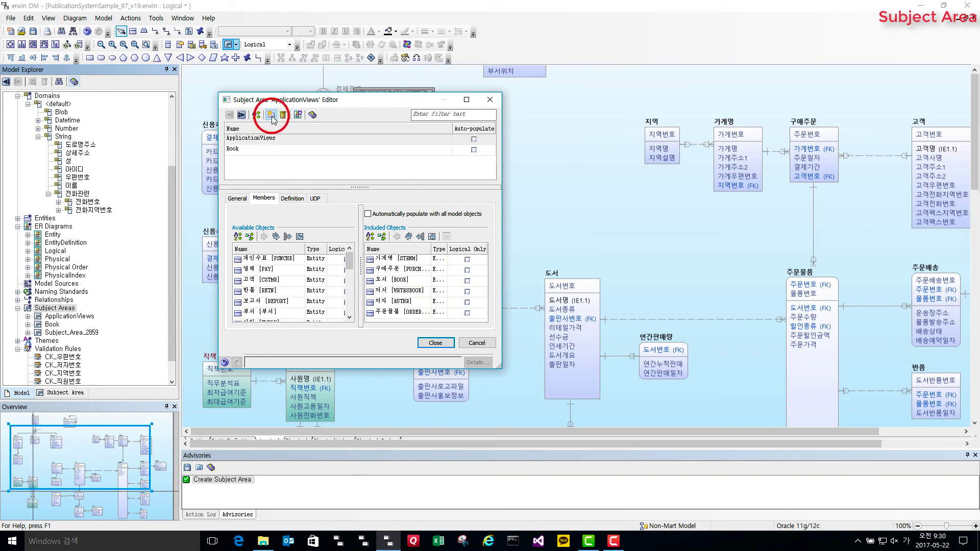
pyautogui.click(248, 159)
pyautogui.click(284, 159)
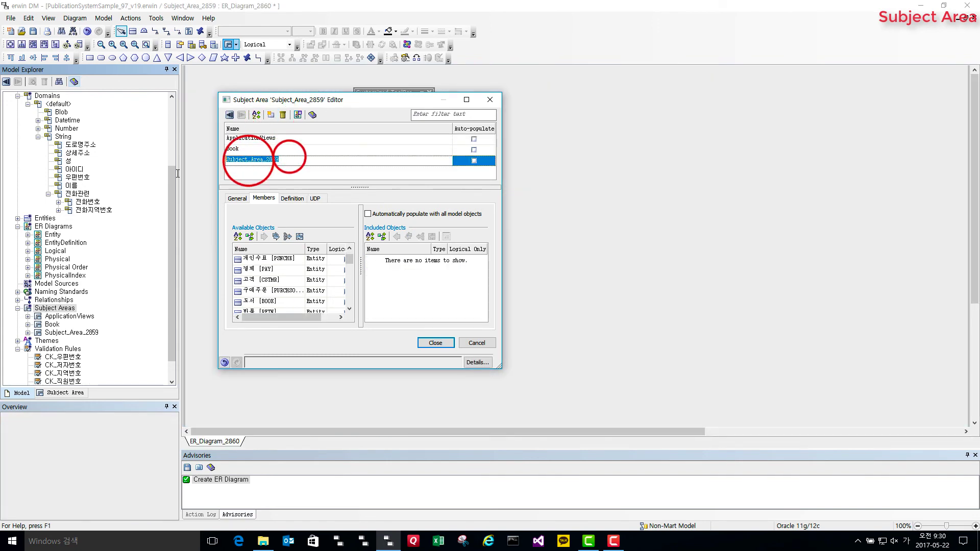
pyautogui.write('구매관리')
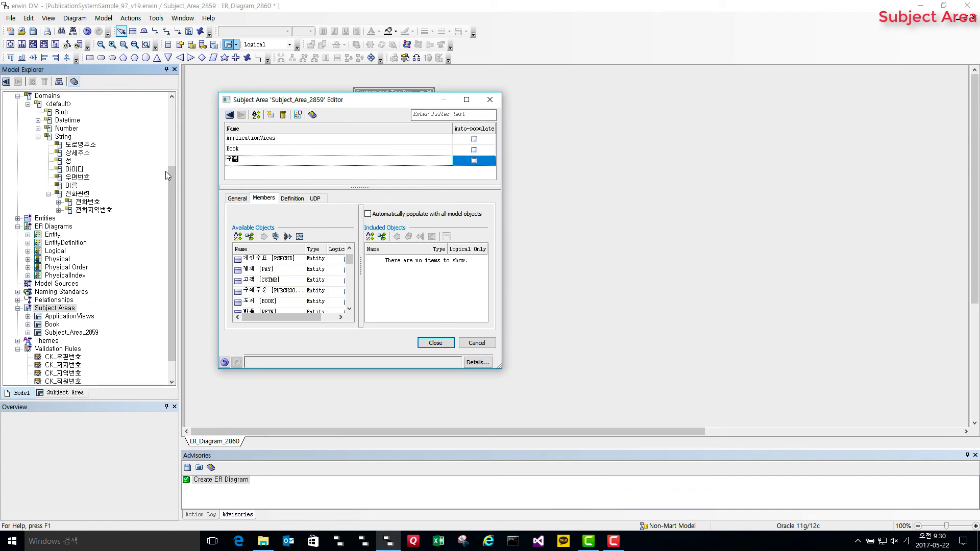
pyautogui.click(251, 205)
# Add the spanning neighborhood of the 구매주문 entity to the 구매관리 subject area, with 2 ancestor and 2 descendent levels
pyautogui.click(265, 269)
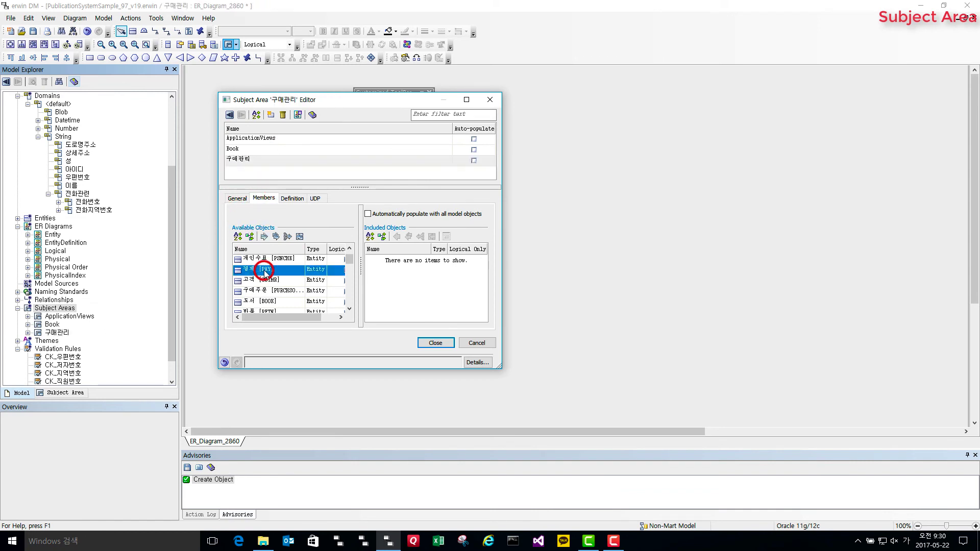
pyautogui.click(265, 303)
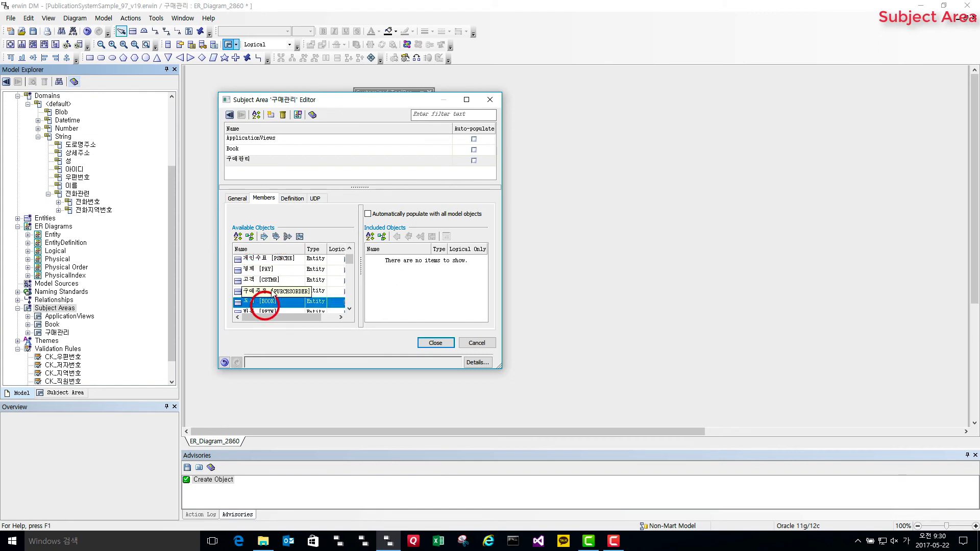
pyautogui.click(288, 238)
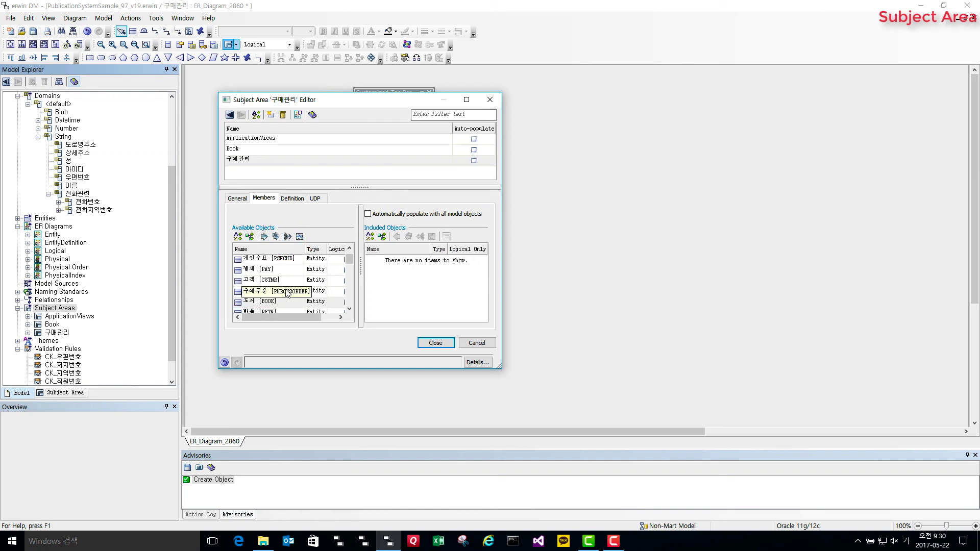
pyautogui.click(285, 292)
pyautogui.click(287, 236)
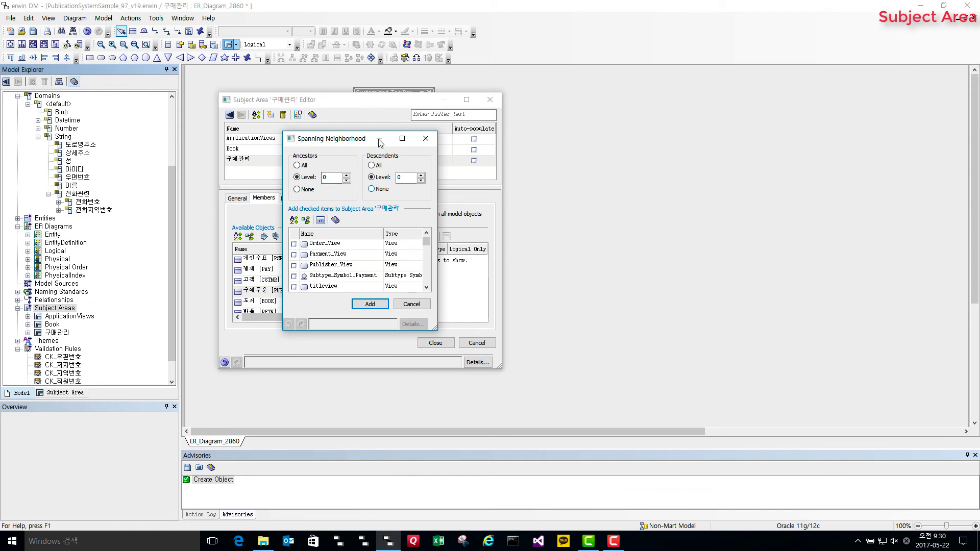
pyautogui.click(346, 175)
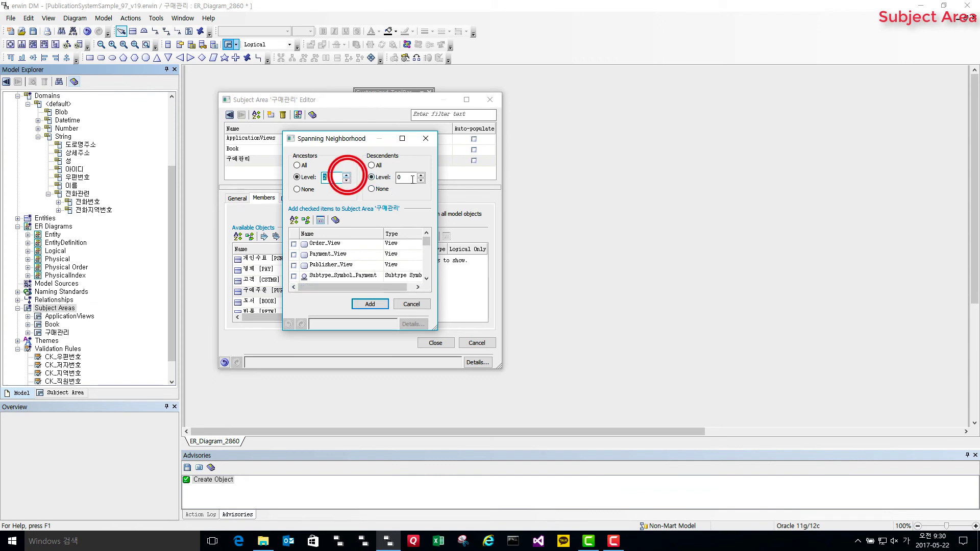
pyautogui.click(347, 175)
pyautogui.click(421, 175)
pyautogui.click(370, 304)
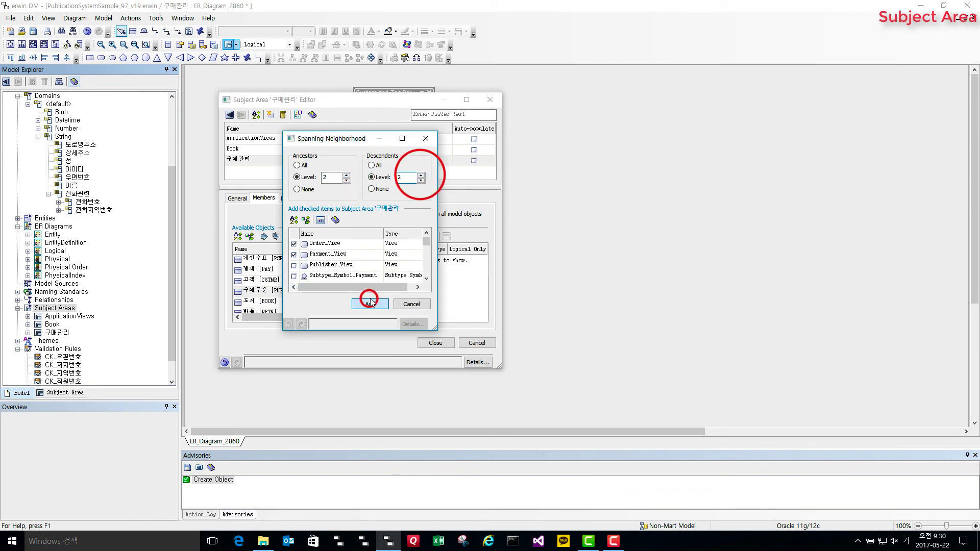
# Auto-populate the 구매관리 ER diagram and enable the table display of grid, column data type, column domain and column null option
pyautogui.click(297, 115)
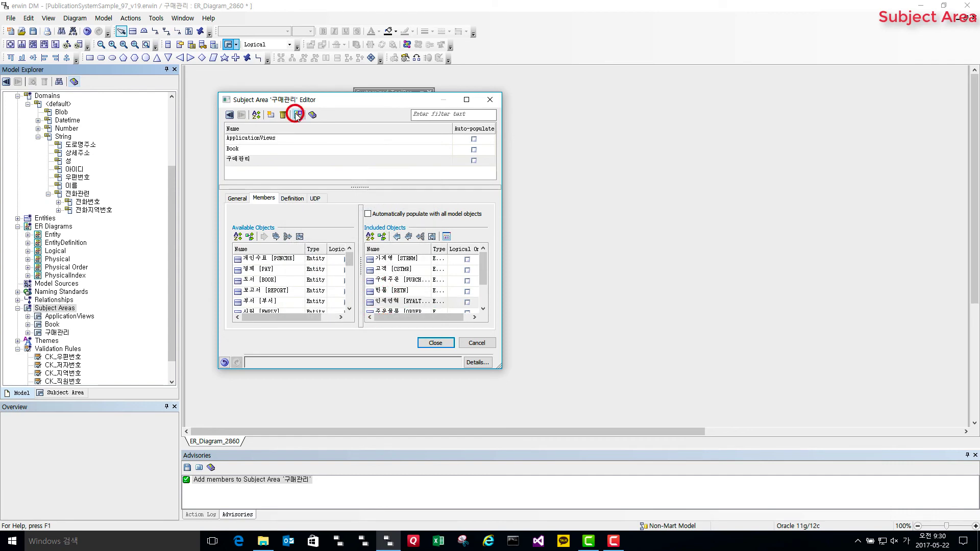
pyautogui.click(387, 134)
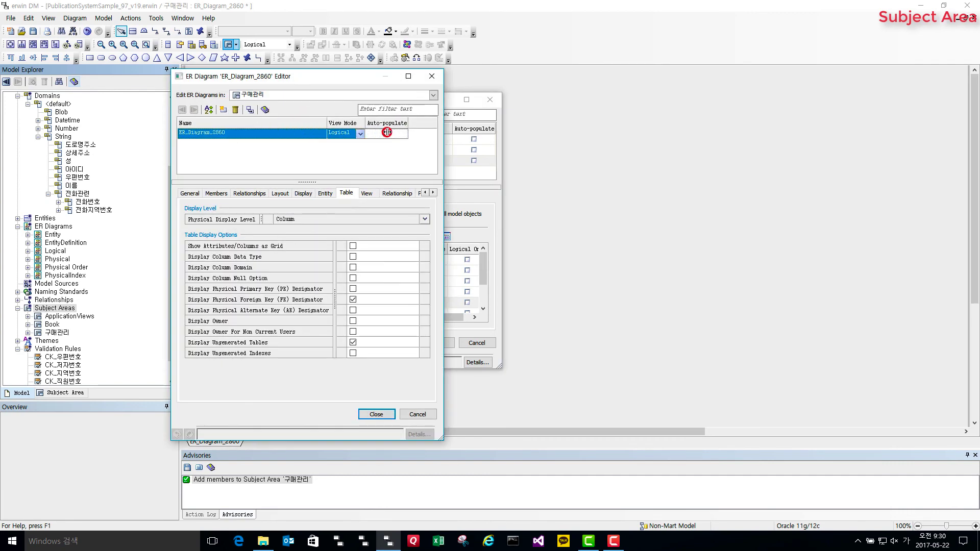
pyautogui.click(352, 246)
pyautogui.click(353, 256)
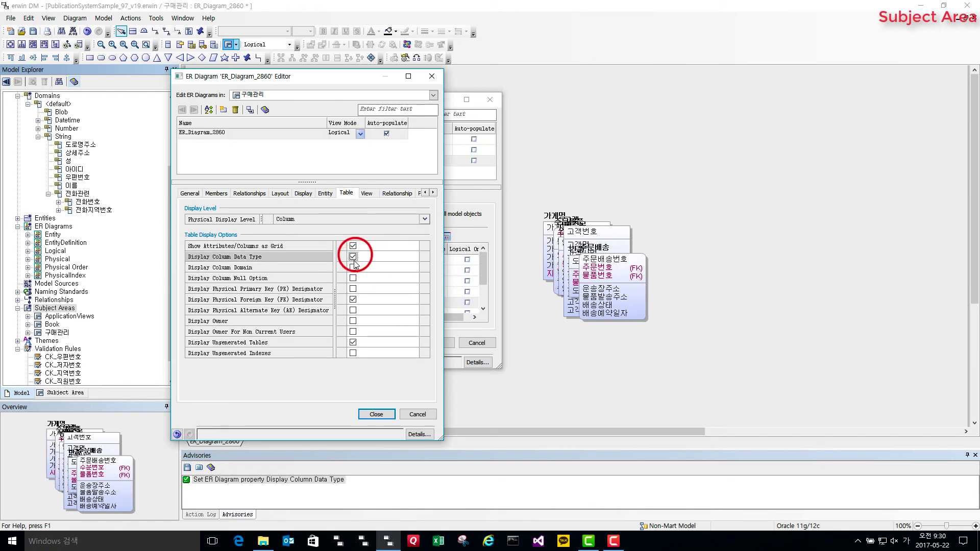
pyautogui.click(353, 267)
pyautogui.click(352, 279)
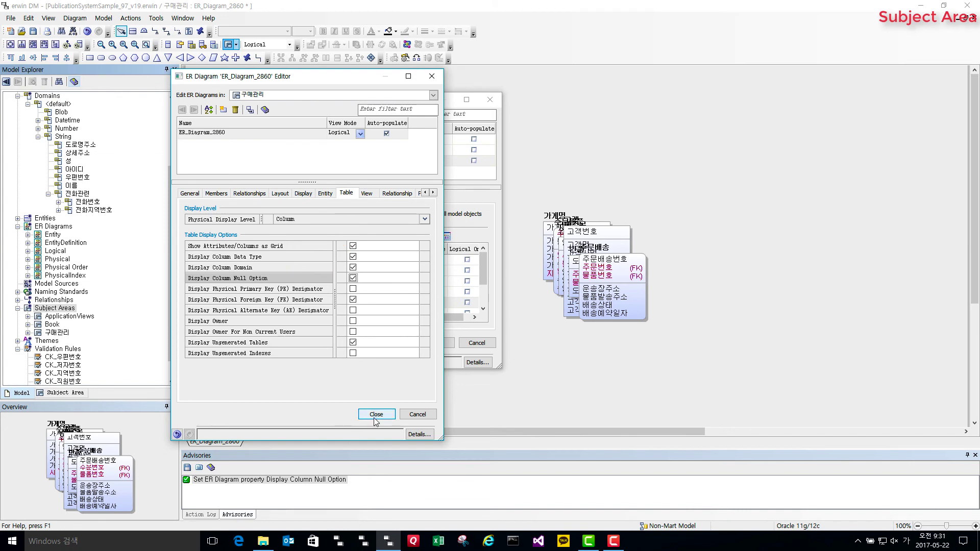
# Enable the entity display of rolenames, attribute data type, attribute domain and attribute null option, and close the diagram and subject area editors
pyautogui.click(325, 193)
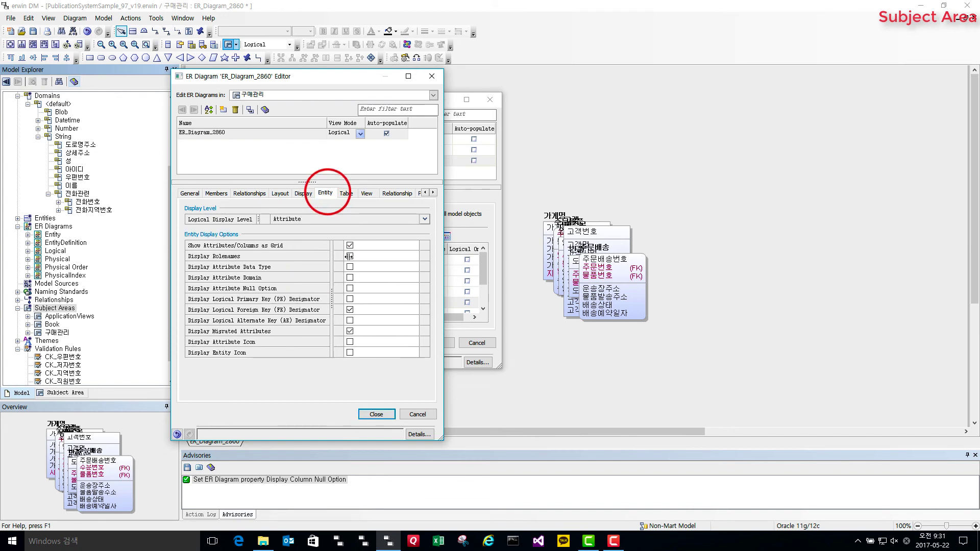
pyautogui.click(350, 255)
pyautogui.click(350, 267)
pyautogui.click(350, 277)
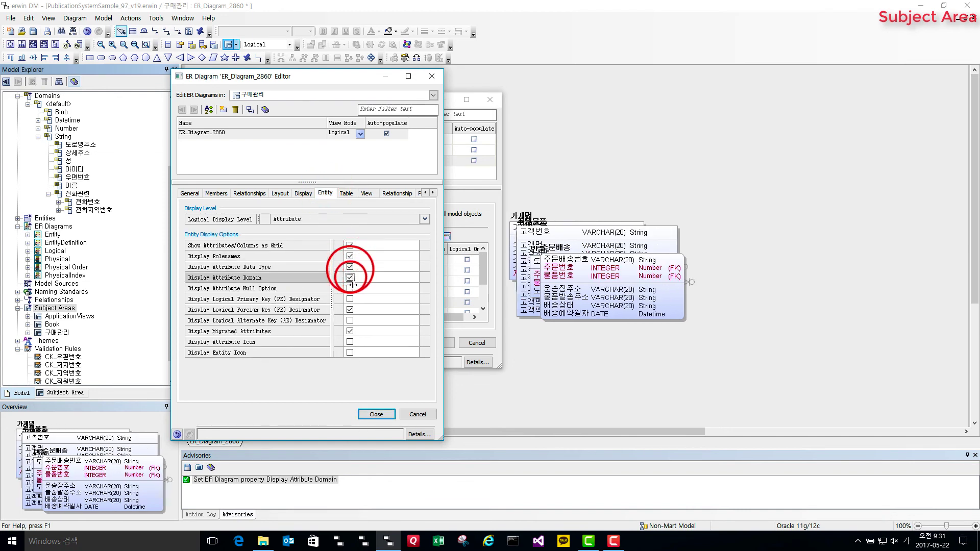
pyautogui.click(350, 288)
pyautogui.click(384, 414)
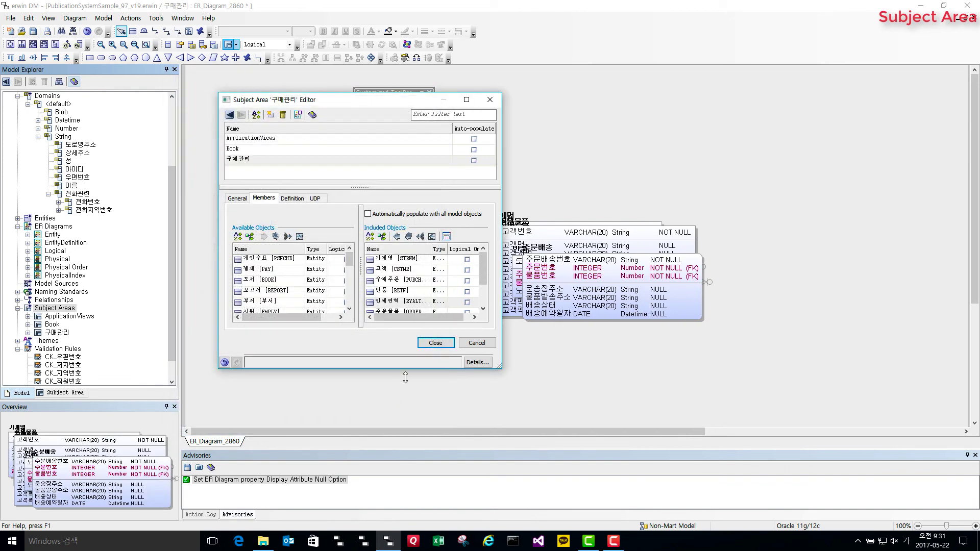
pyautogui.click(428, 345)
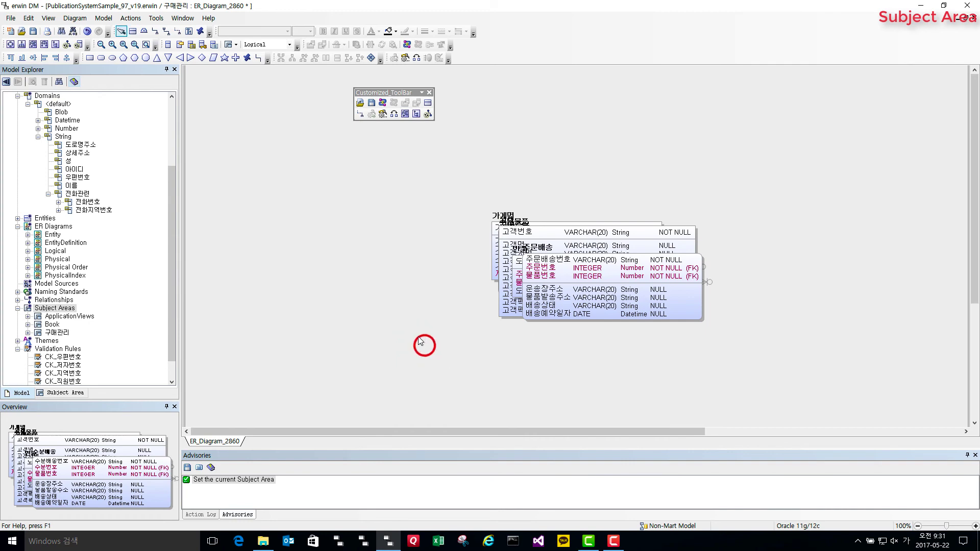
# Lay out all entities of the 구매관리 ER diagram automatically, reset their relationship paths and check the arranged entities
pyautogui.hotkey('ctrl', 'a')
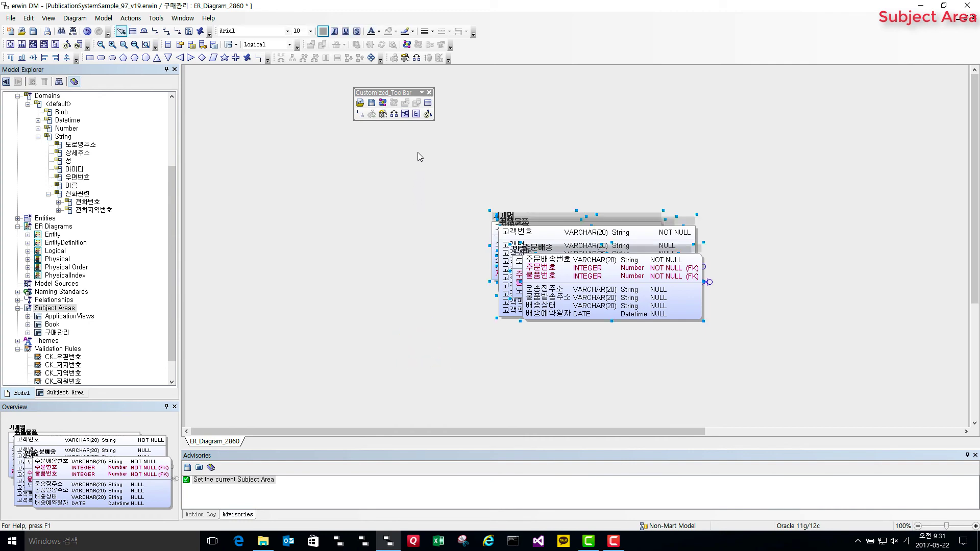
pyautogui.click(416, 113)
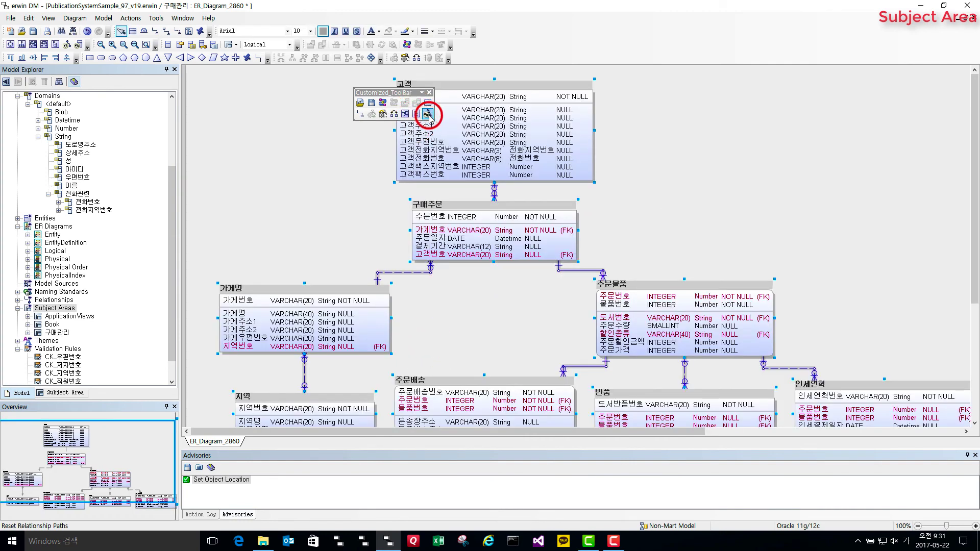
pyautogui.click(453, 308)
pyautogui.scroll(-3, 446, 304)
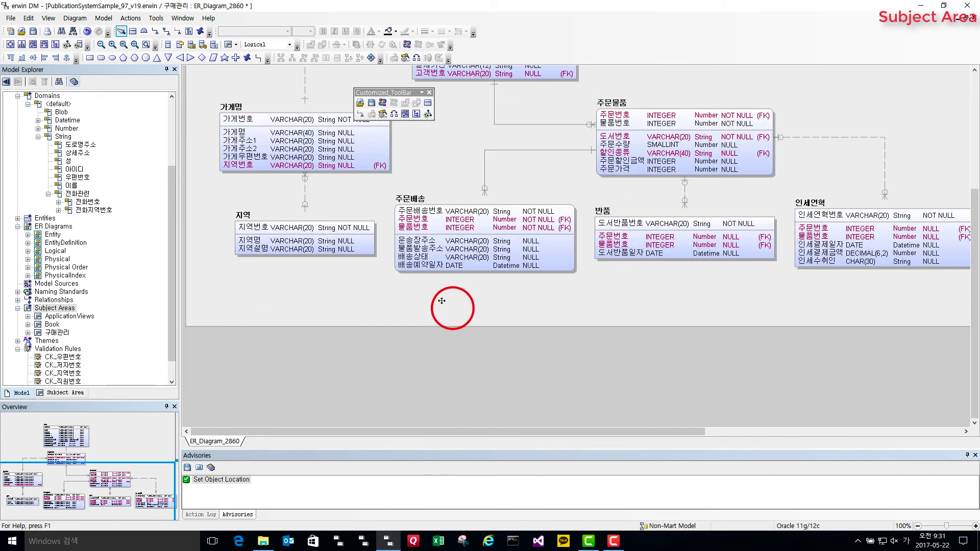
pyautogui.scroll(2, 439, 299)
pyautogui.press('Tab')
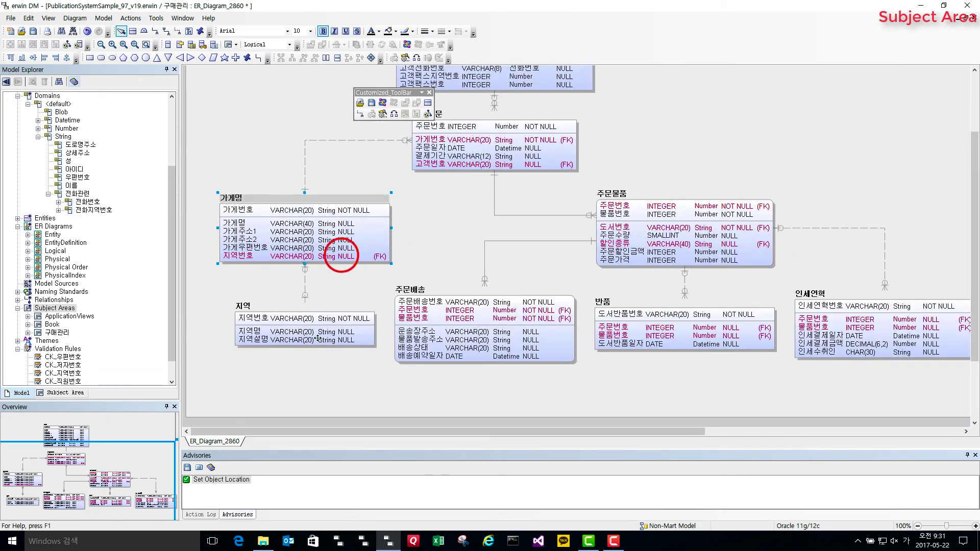
pyautogui.press('Tab')
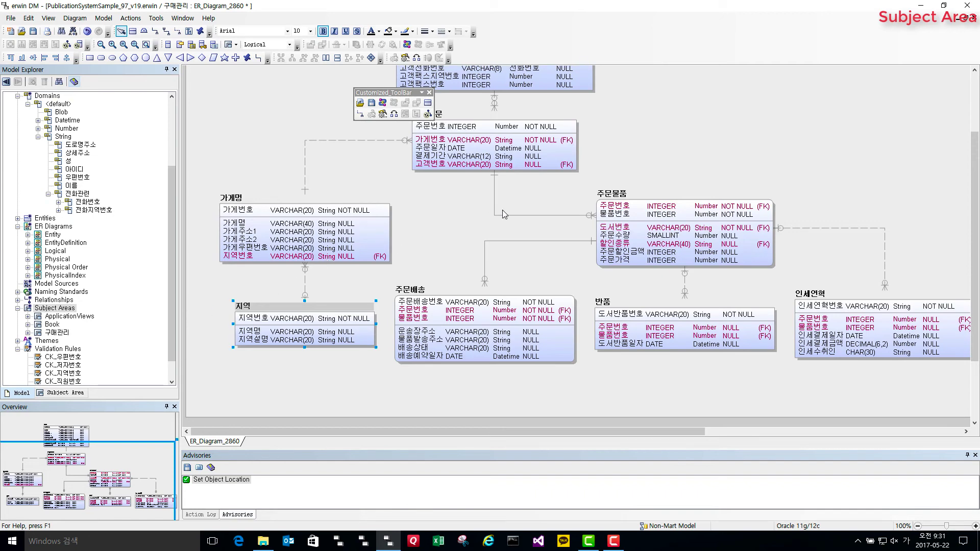
pyautogui.scroll(2, 504, 215)
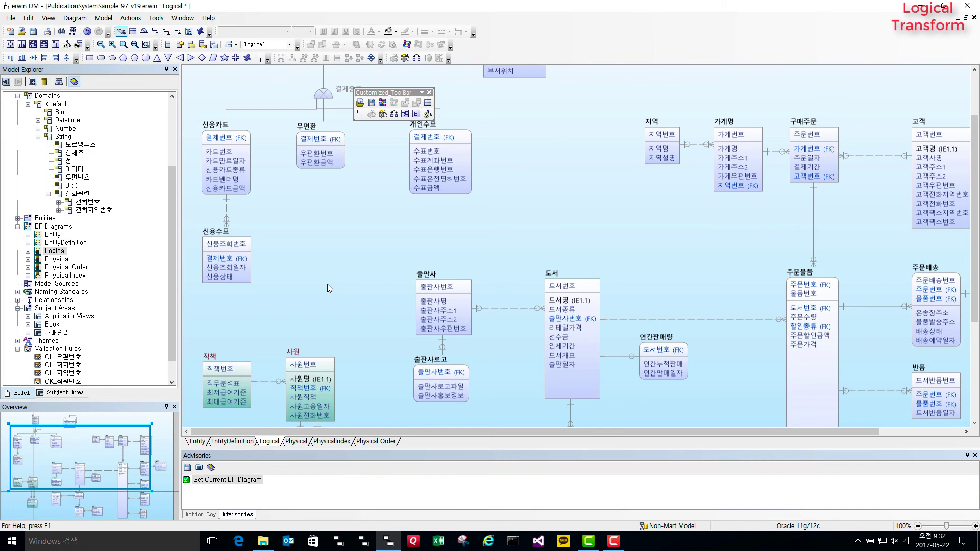
# In the Logical diagram, roll up the subtypes 개인수표, 우편환 and 신용카드 into the supertype 결제, and undo the roll-up
pyautogui.scroll(3, 354, 250)
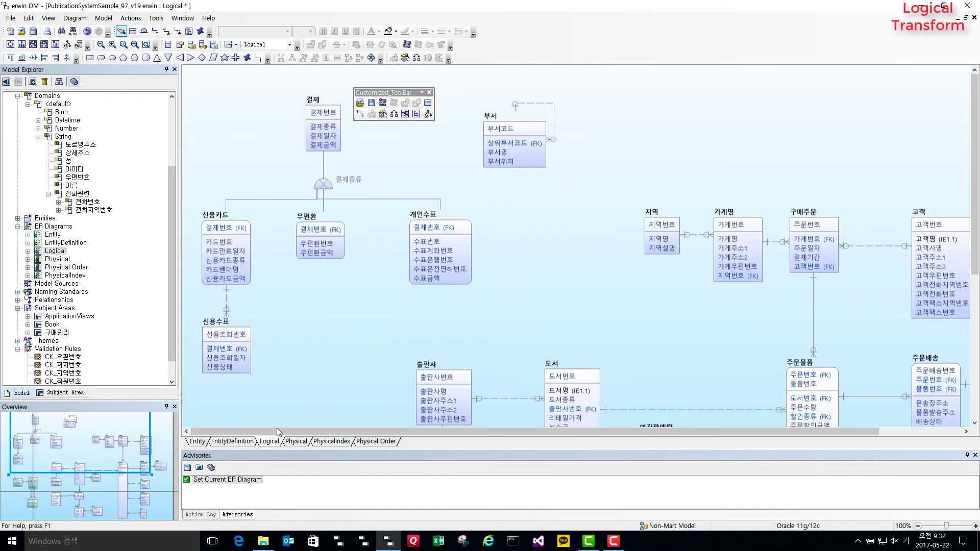
pyautogui.click(295, 441)
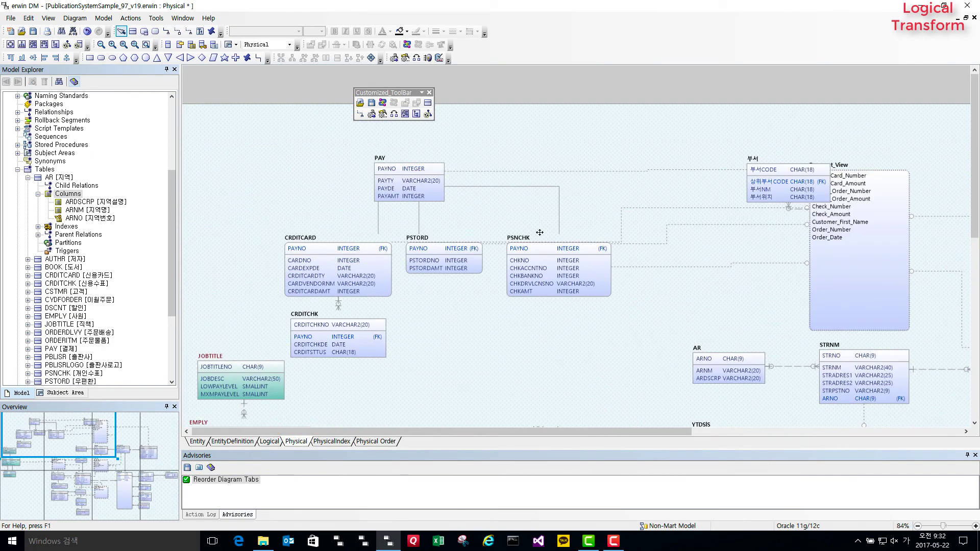
pyautogui.click(272, 443)
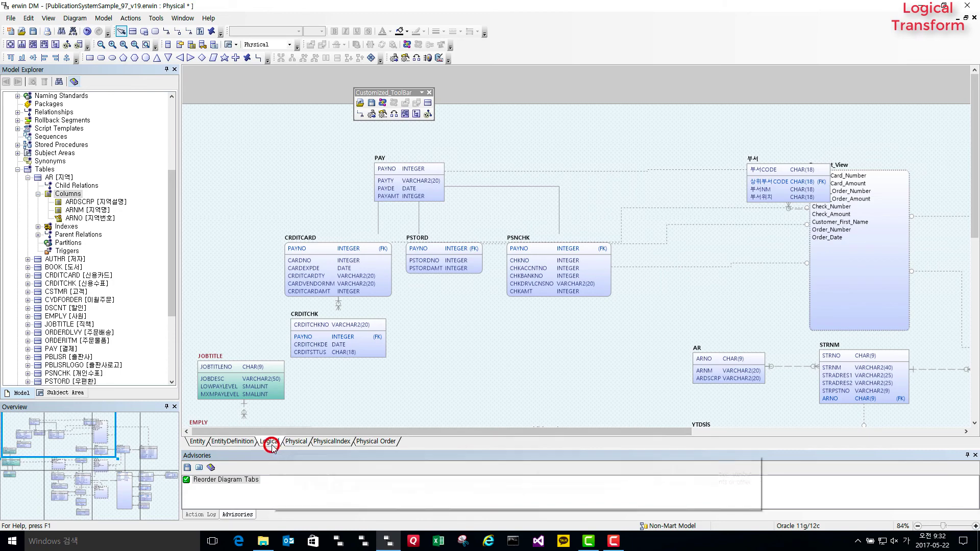
pyautogui.click(320, 181)
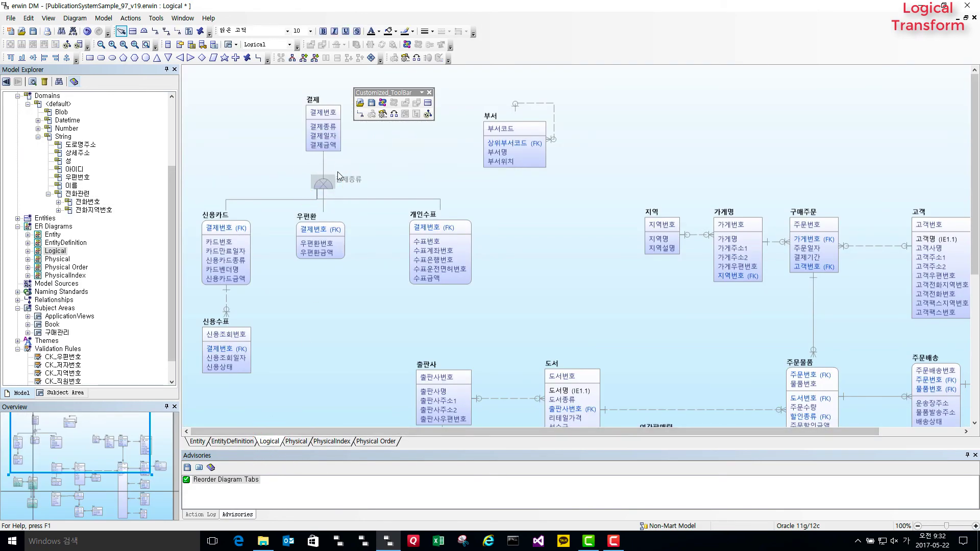
pyautogui.click(304, 58)
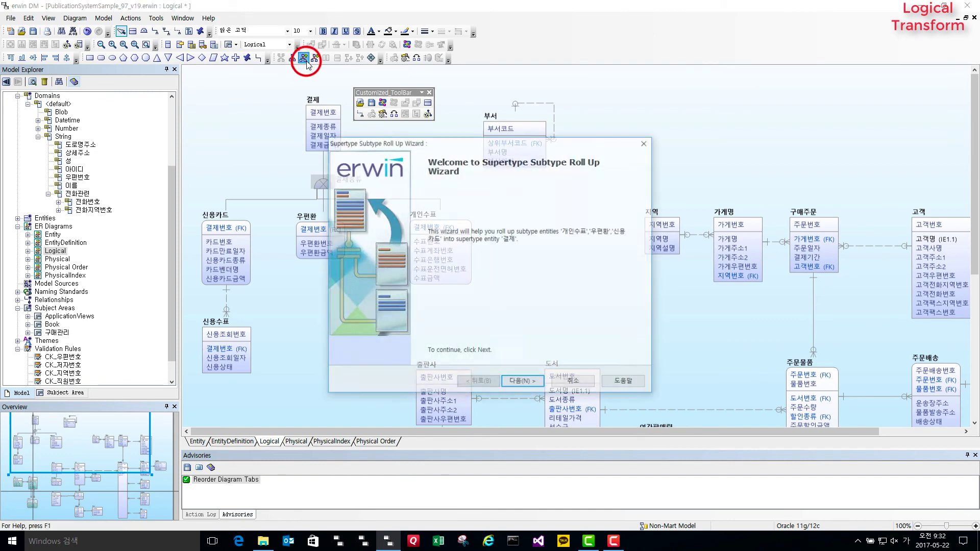
pyautogui.click(518, 384)
pyautogui.click(516, 382)
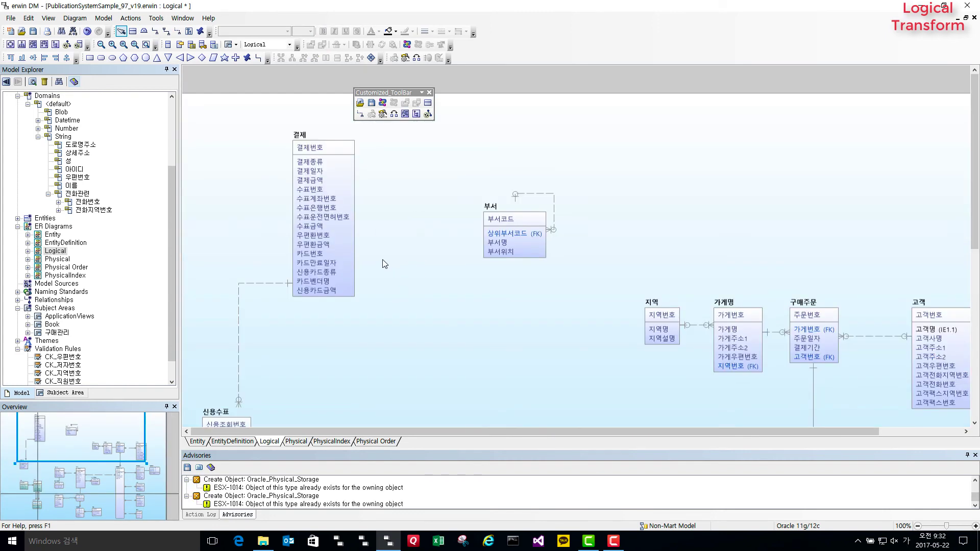
pyautogui.hotkey('ctrl', 'z')
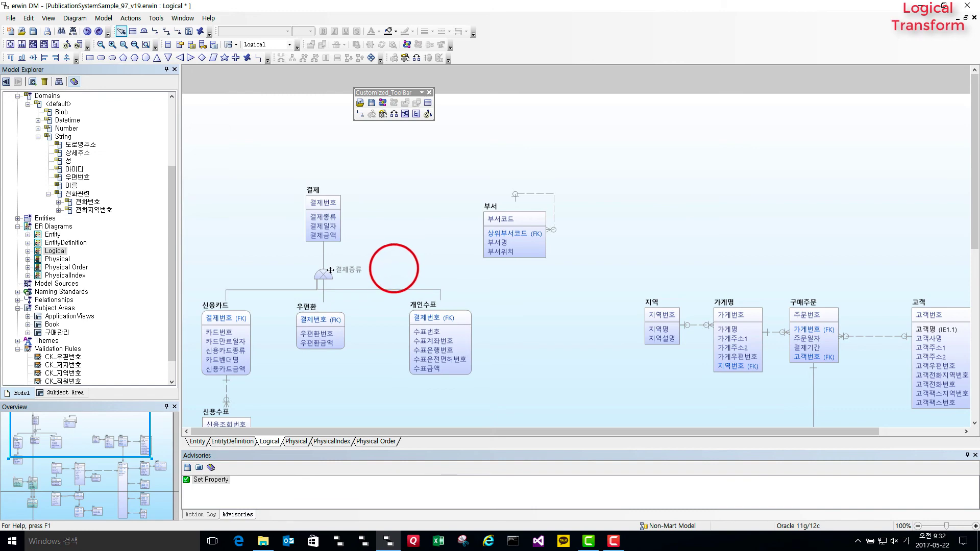
# Roll down the supertype 결제 into its subtypes 개인수표, 우편환 and 신용카드
pyautogui.click(326, 274)
pyautogui.click(314, 57)
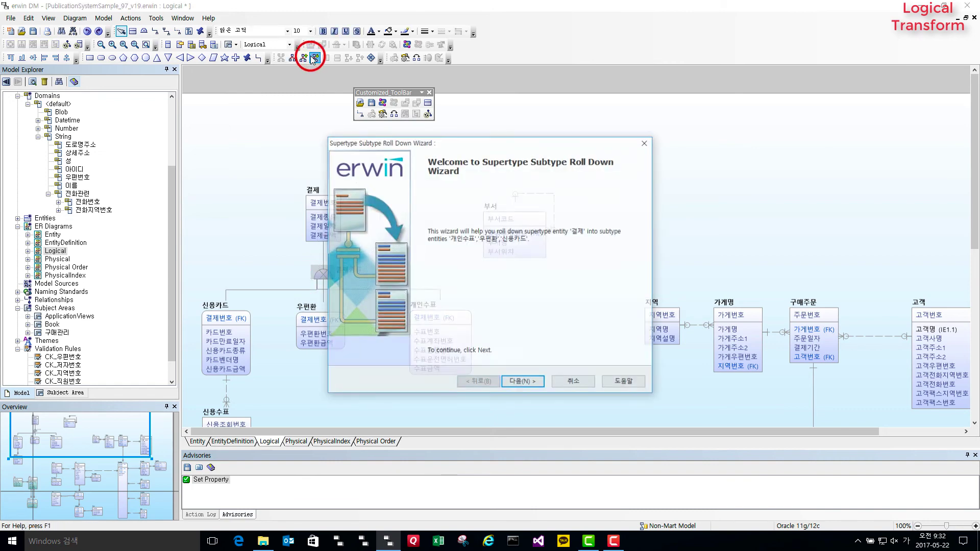
pyautogui.click(522, 381)
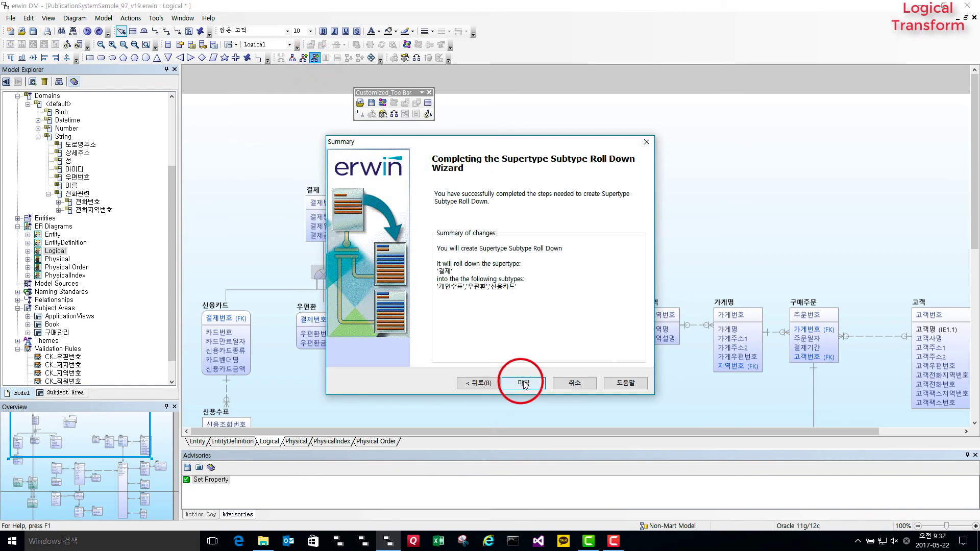
pyautogui.click(523, 382)
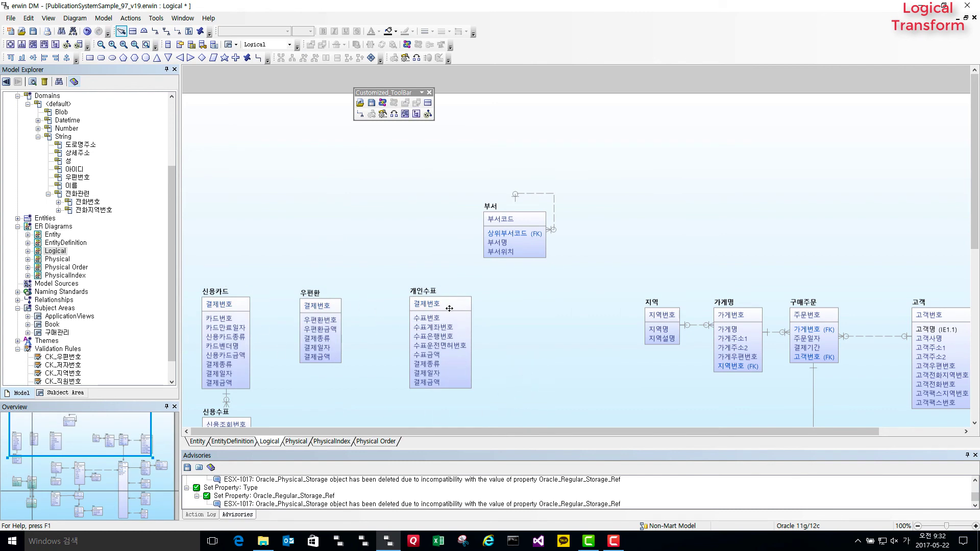
pyautogui.moveTo(439, 305)
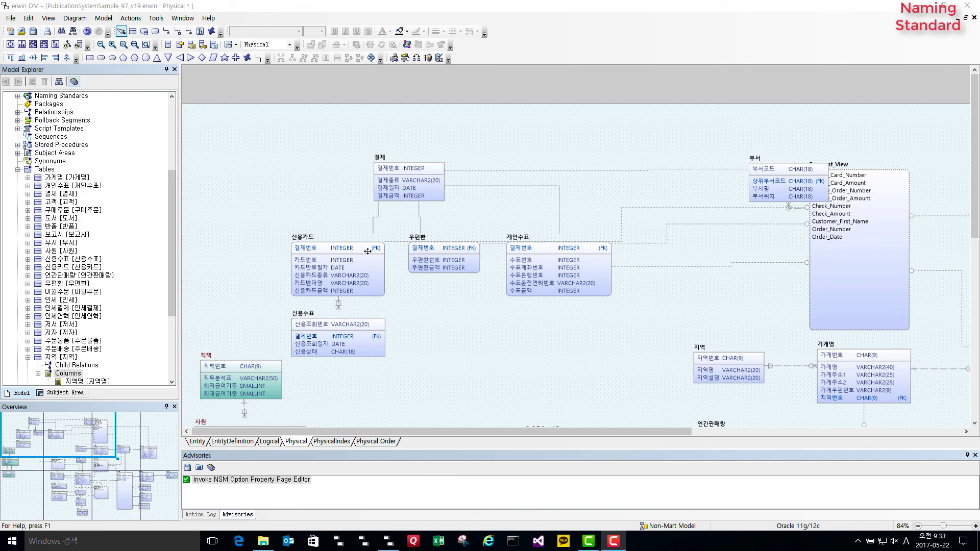
# Make Order_Entry_Stds_Softverk the active naming standard and close the naming standard editor
pyautogui.click(156, 18)
pyautogui.moveTo(174, 30)
pyautogui.click(260, 32)
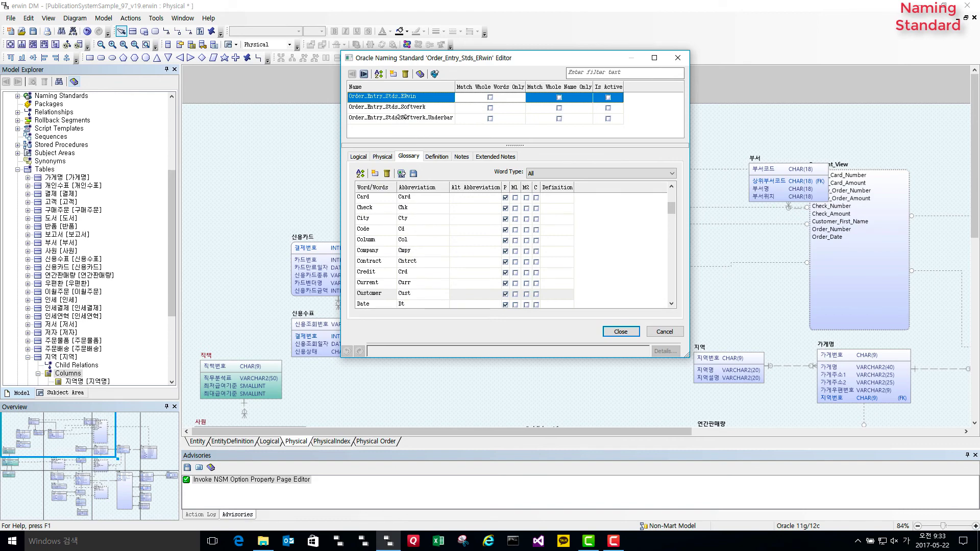
pyautogui.click(406, 109)
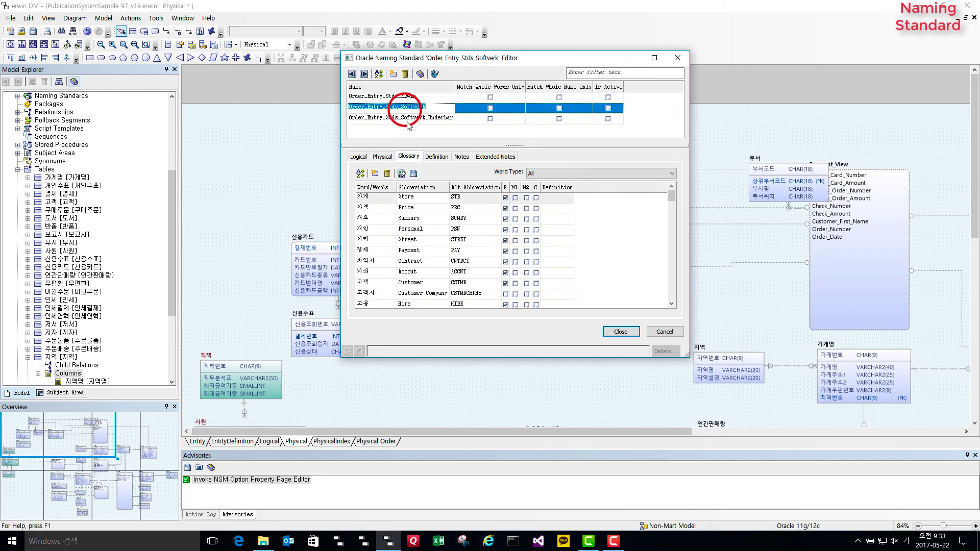
pyautogui.click(407, 118)
pyautogui.click(408, 108)
pyautogui.click(609, 109)
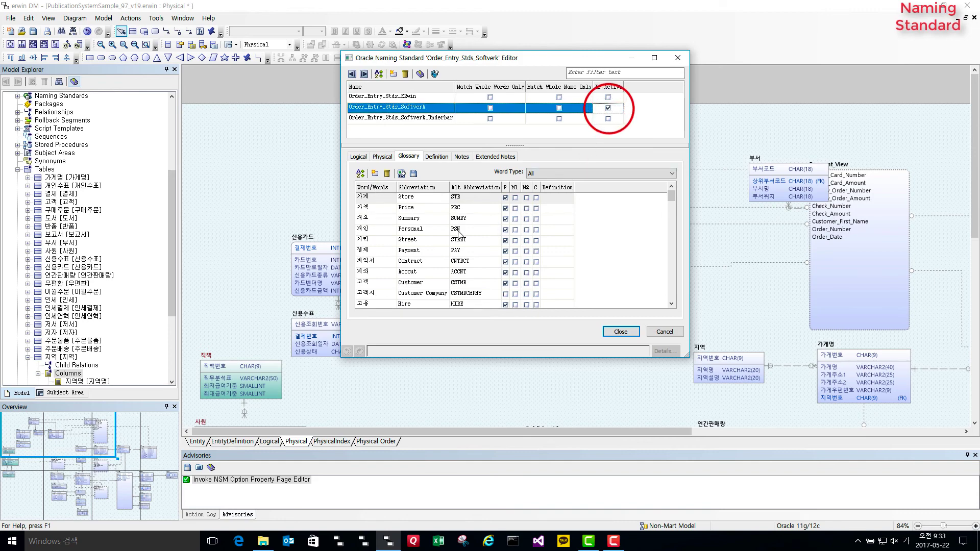
pyautogui.click(620, 331)
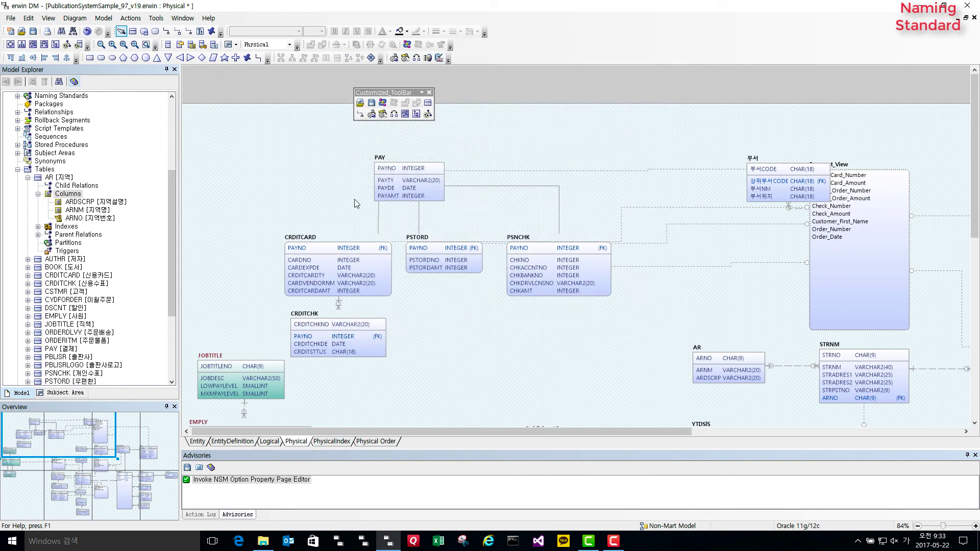
# Examine the name mapping macros in the model naming options, including the key group macro and the entity macros in the Macro Toolbox
pyautogui.click(130, 18)
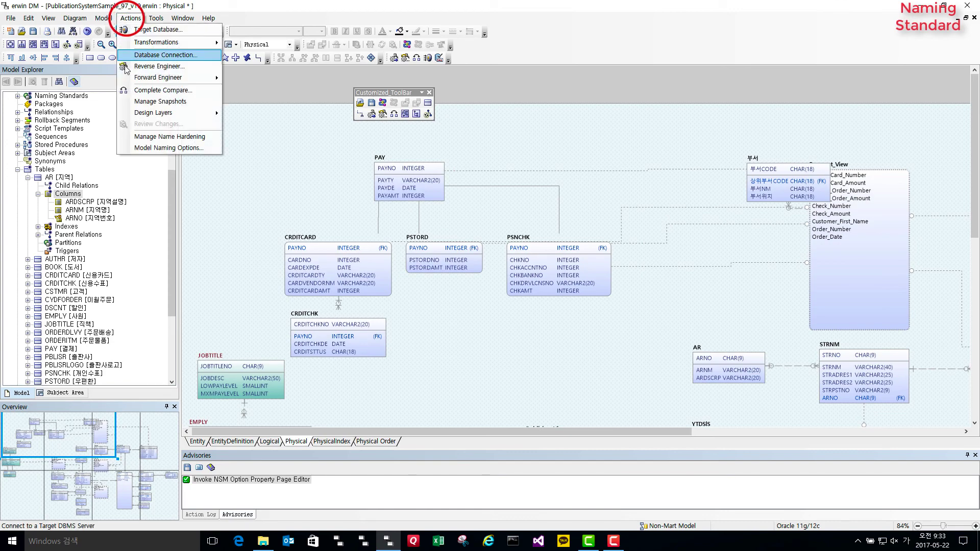
pyautogui.click(152, 148)
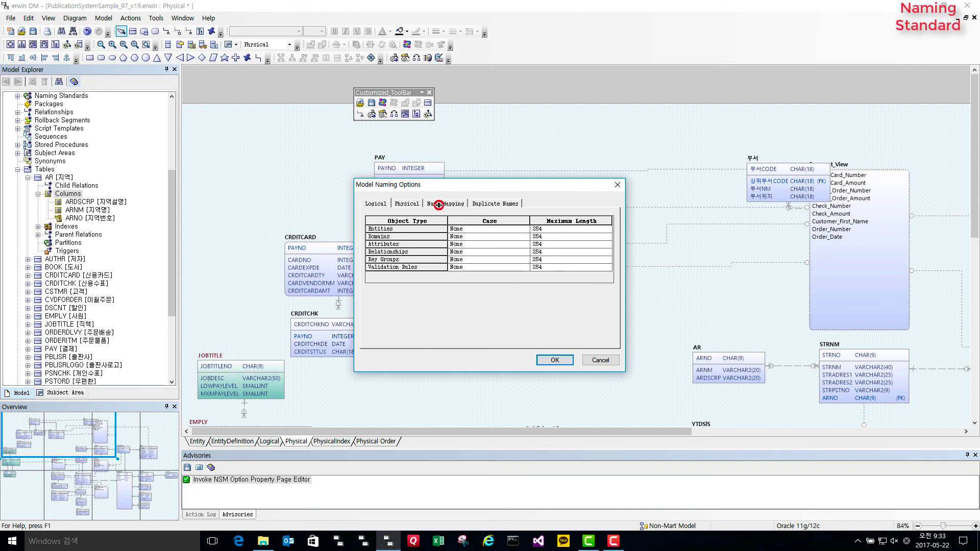
pyautogui.click(438, 204)
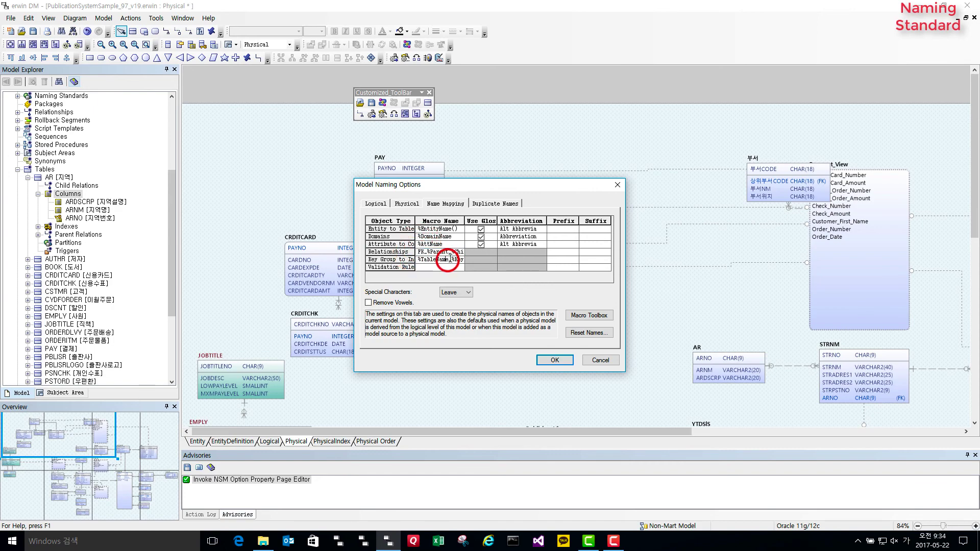
pyautogui.moveTo(449, 258); pyautogui.dragTo(426, 253)
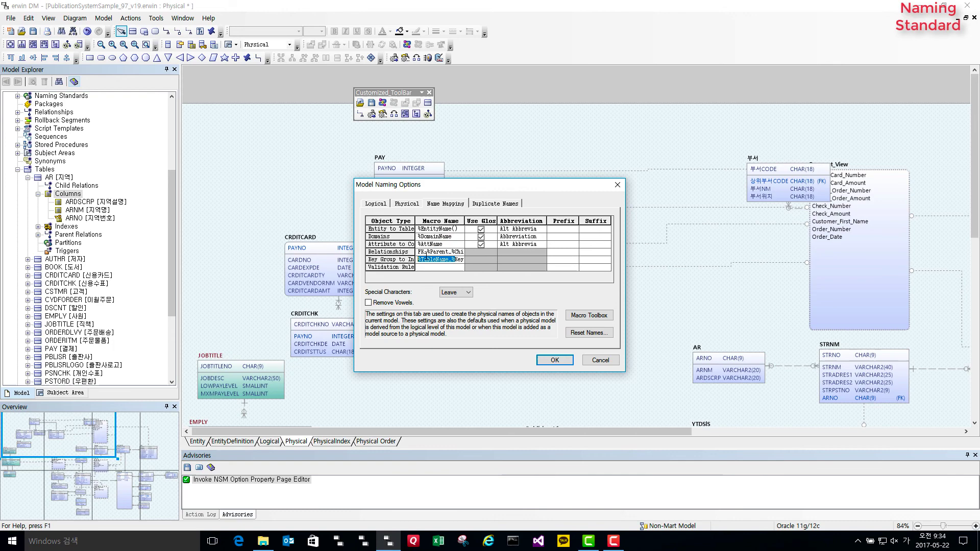
pyautogui.doubleClick(429, 259)
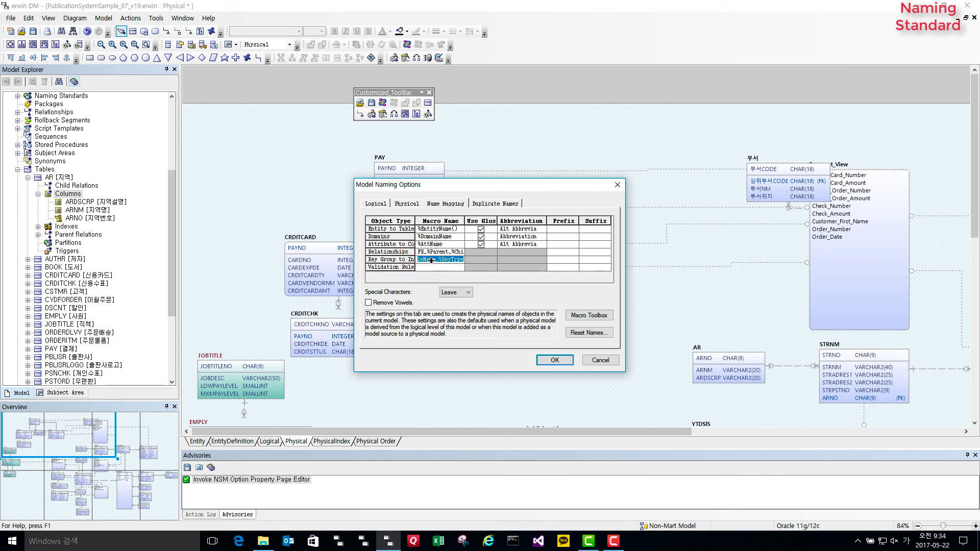
pyautogui.doubleClick(434, 260)
pyautogui.click(577, 316)
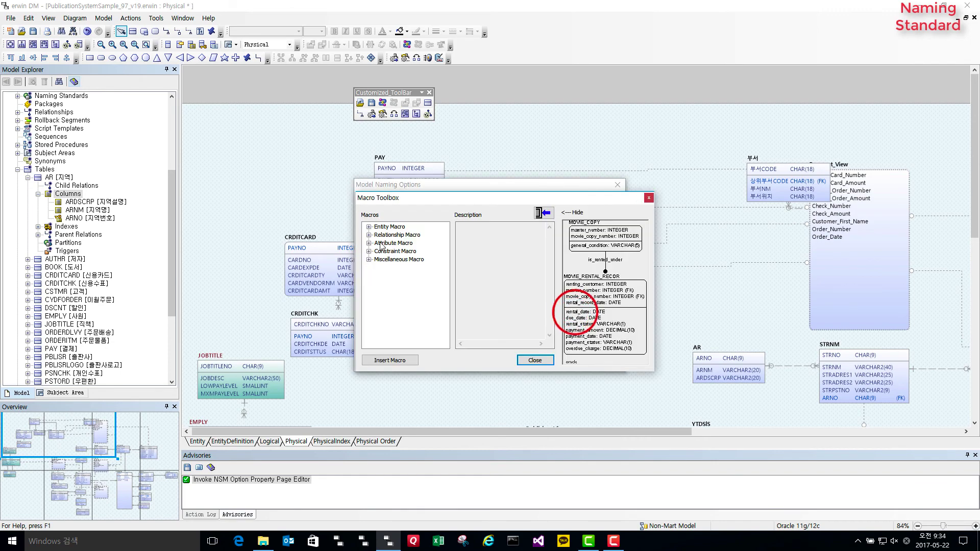
pyautogui.click(369, 227)
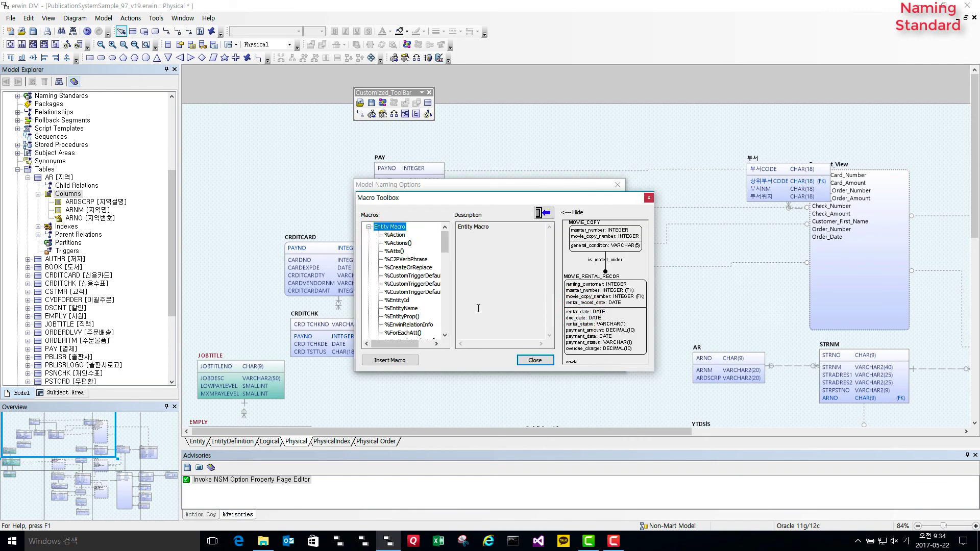
pyautogui.click(535, 361)
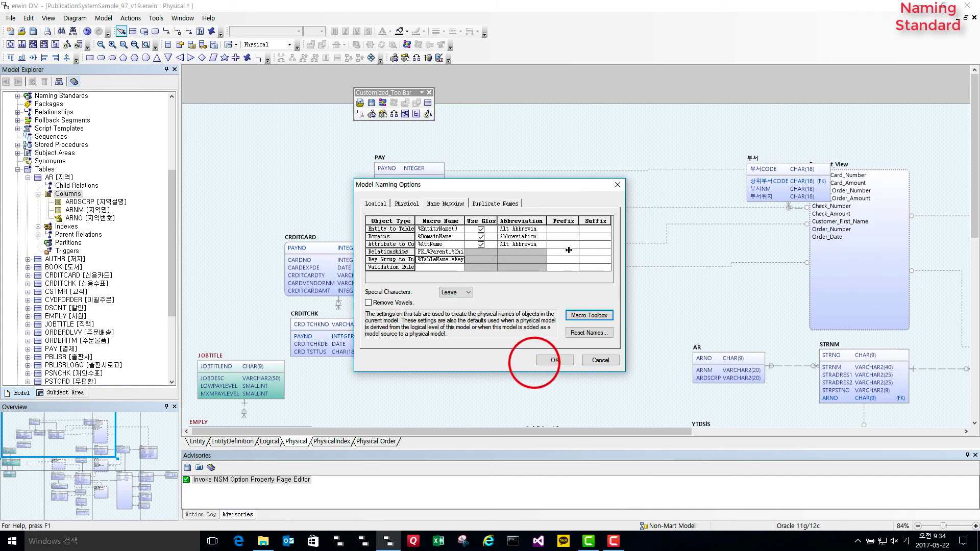
pyautogui.click(560, 361)
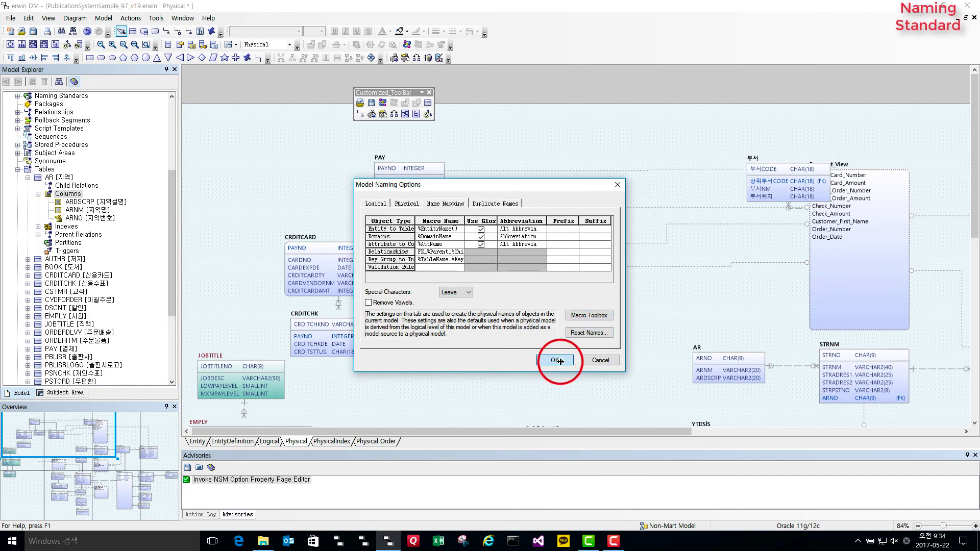
# Review the physical index names of the CRDITCARD and BOOK tables in the index editor and close it
pyautogui.rightClick(333, 273)
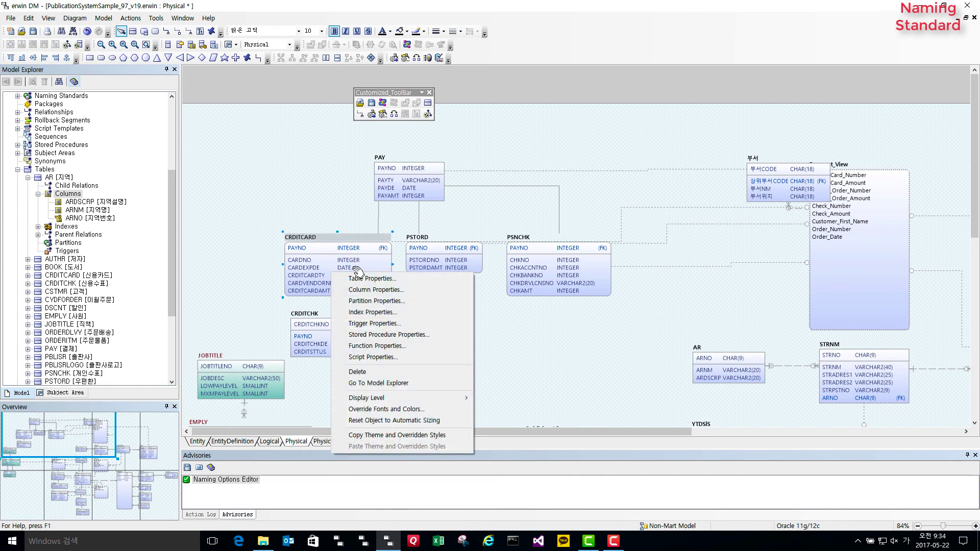
pyautogui.click(365, 301)
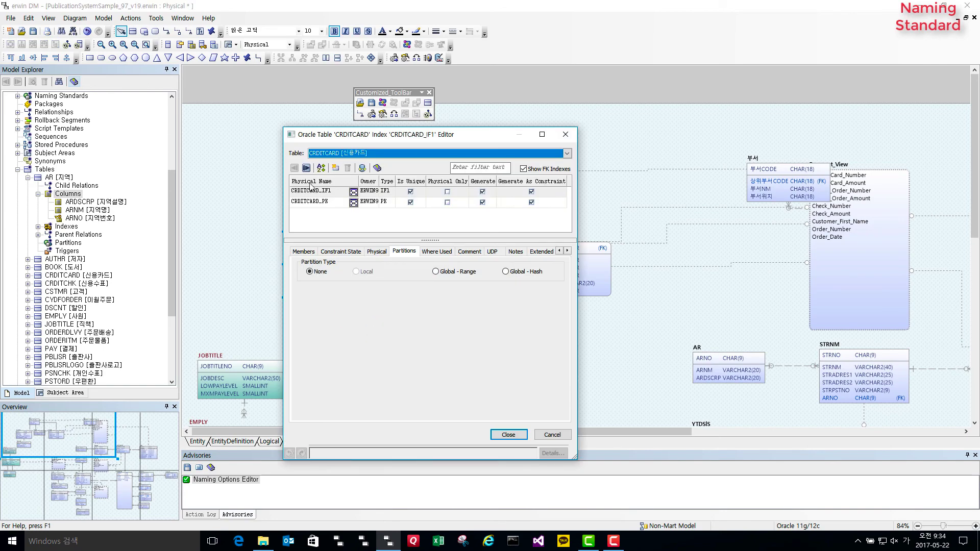
pyautogui.click(329, 153)
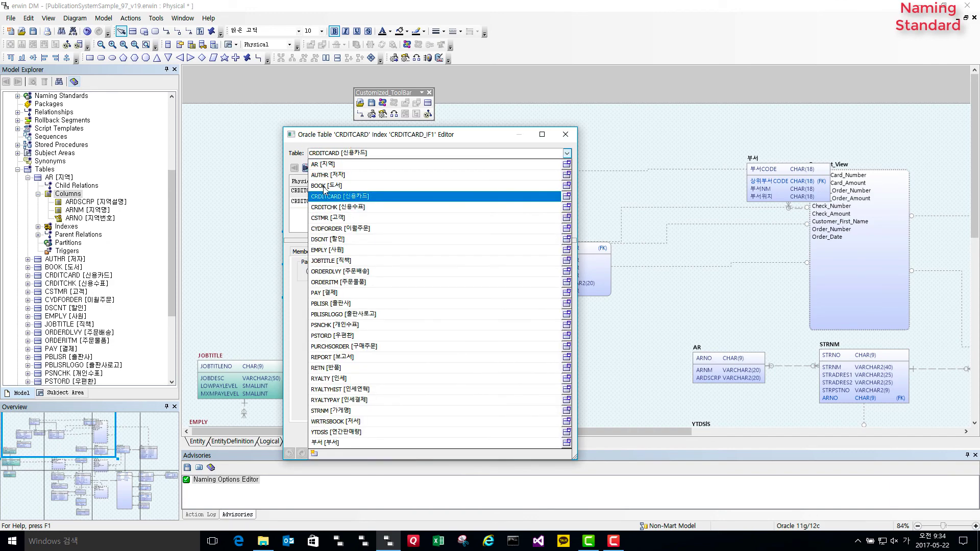
pyautogui.click(324, 186)
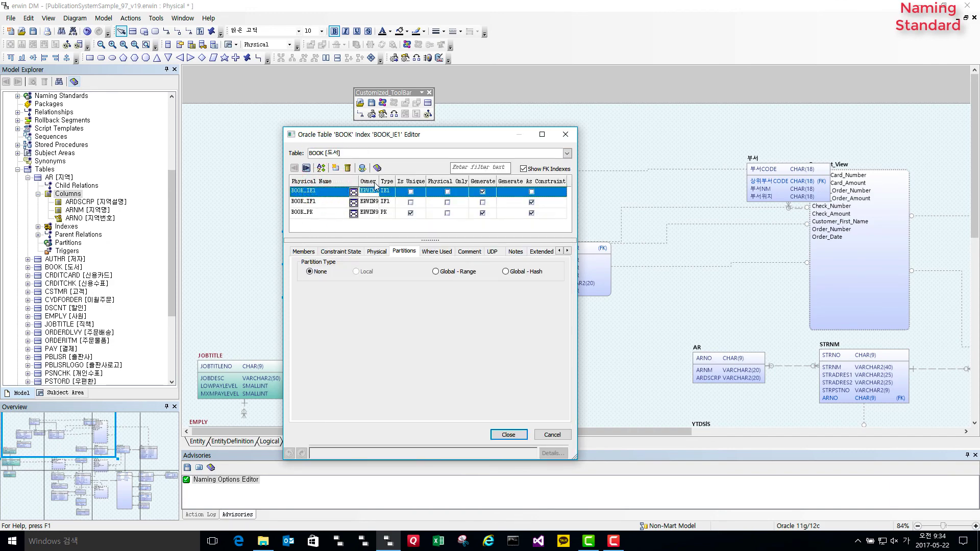
pyautogui.click(507, 434)
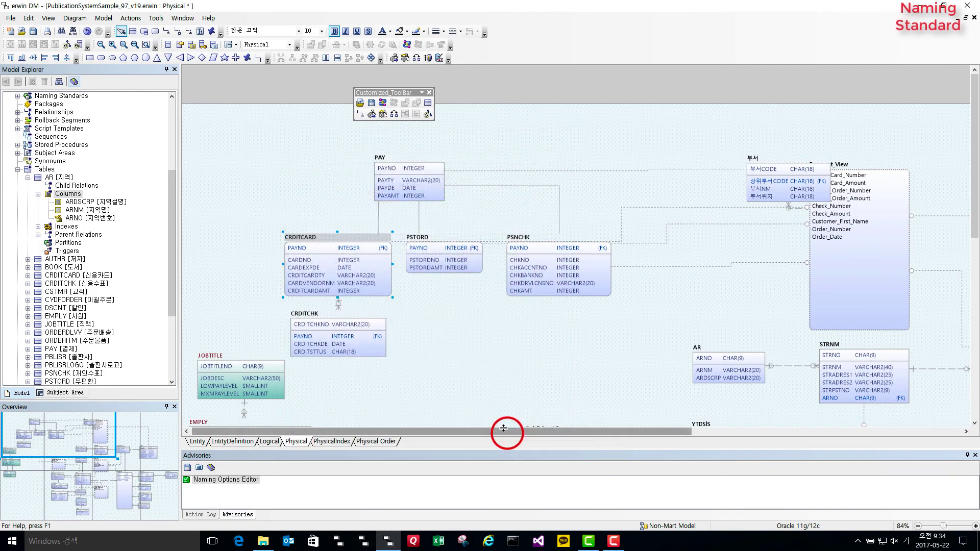
# Review the foreign key constraint name of the relationship between PAY and PSNCHK in the relationship editor and close it
pyautogui.doubleClick(474, 185)
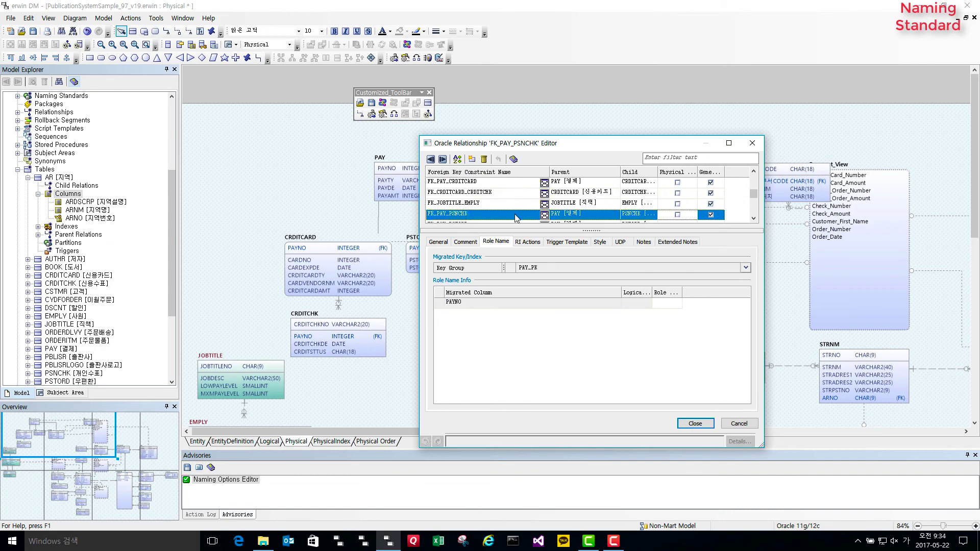
pyautogui.click(693, 422)
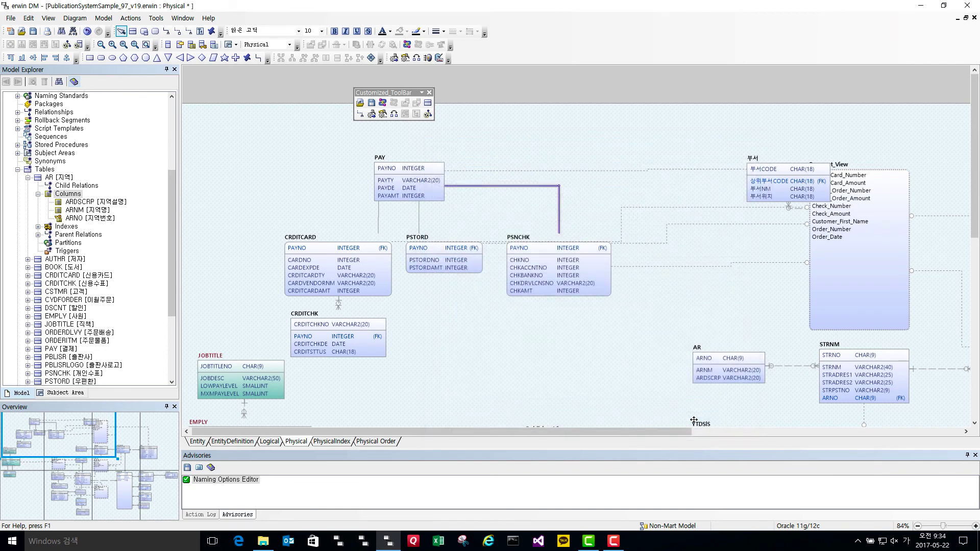
# Denormalize by rolling up the child table CRDITCHK into its parent table CRDITCARD with 1 record
pyautogui.scroll(-3, 480, 271)
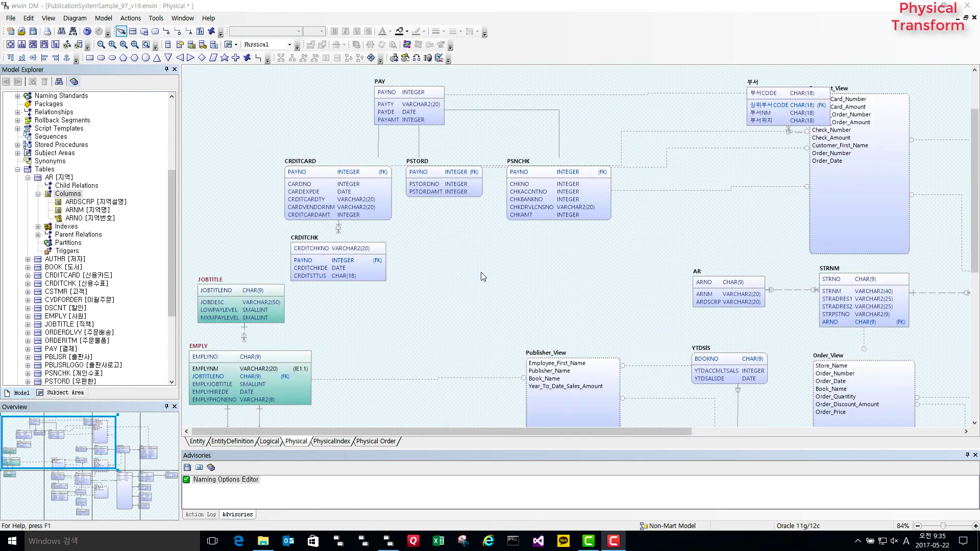
pyautogui.click(339, 227)
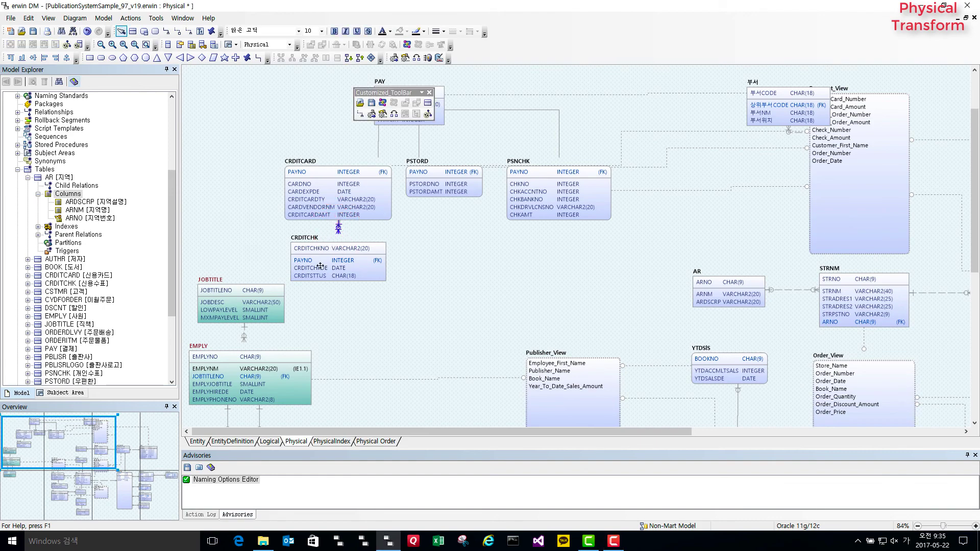
pyautogui.click(360, 59)
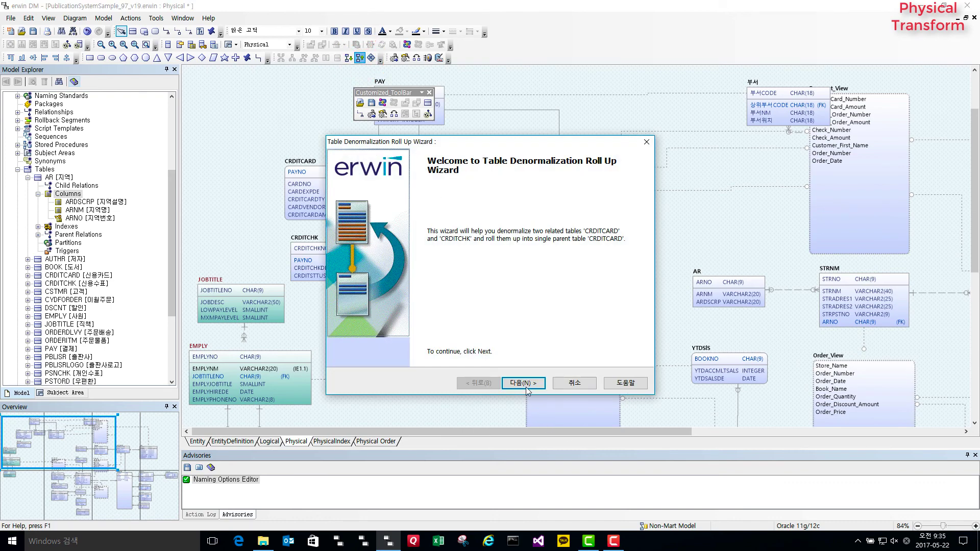
pyautogui.click(526, 382)
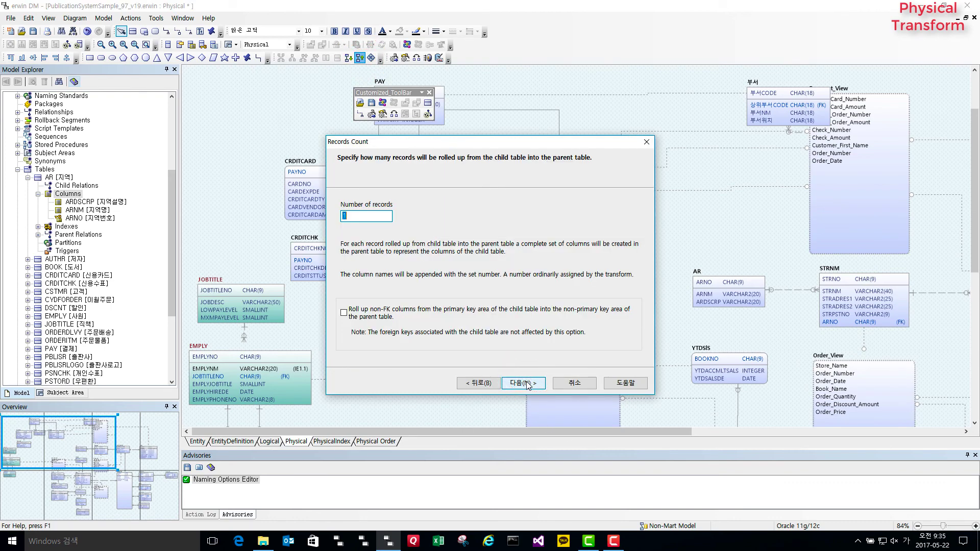
pyautogui.click(526, 382)
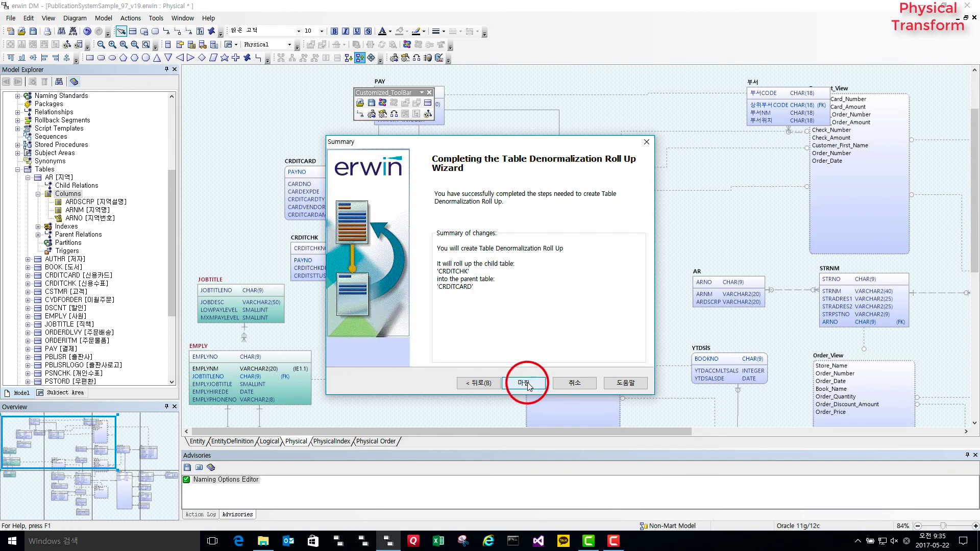
pyautogui.click(525, 382)
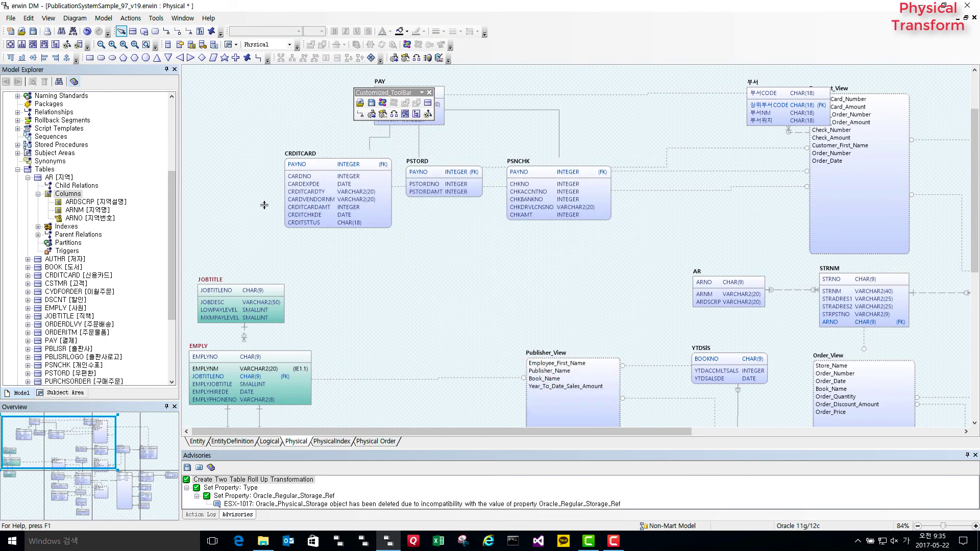
# Start vertically partitioning the CRDITCARD table into 2 partitions and assign CARDEXPDE, CARDNO, CARDVENDORNM and CRDITCARDAMT to CRDITCARD_1
pyautogui.click(348, 192)
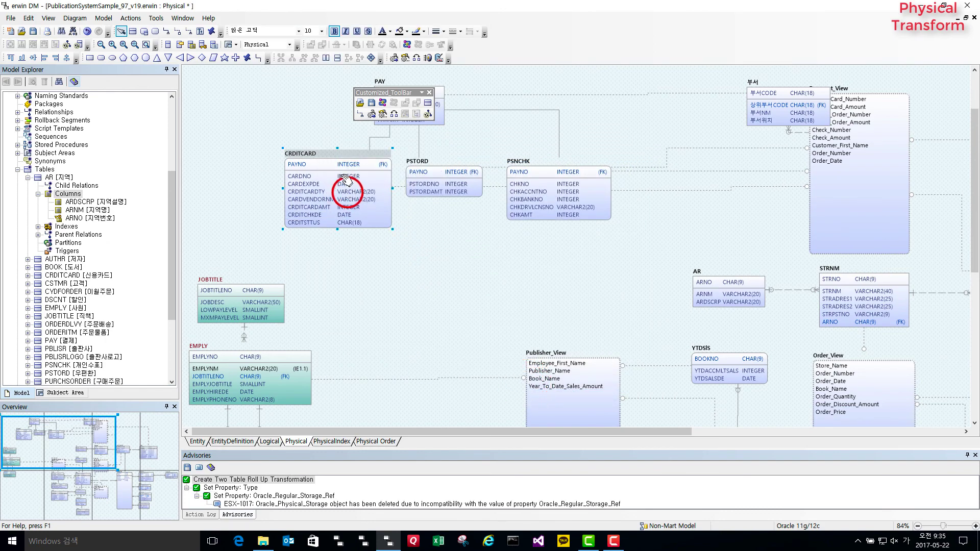
pyautogui.click(326, 58)
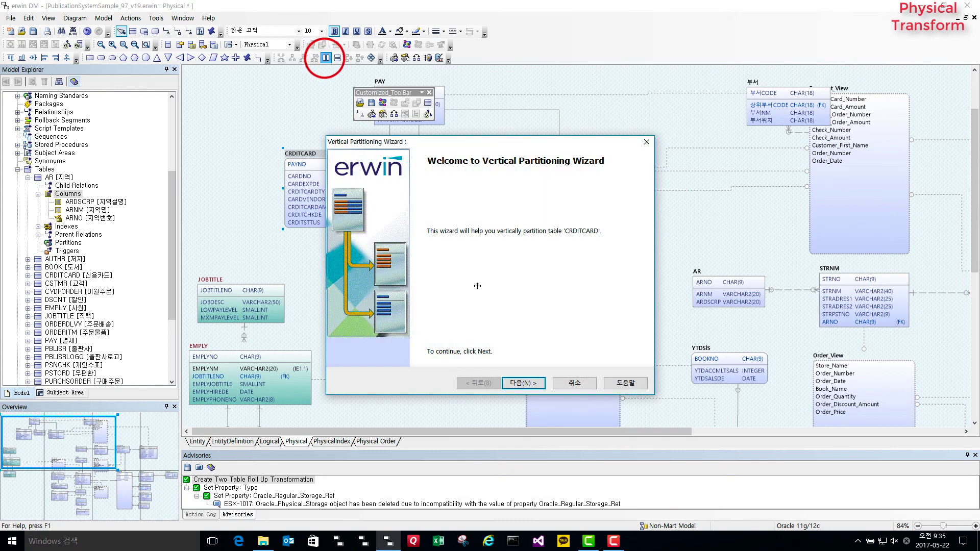
pyautogui.click(523, 383)
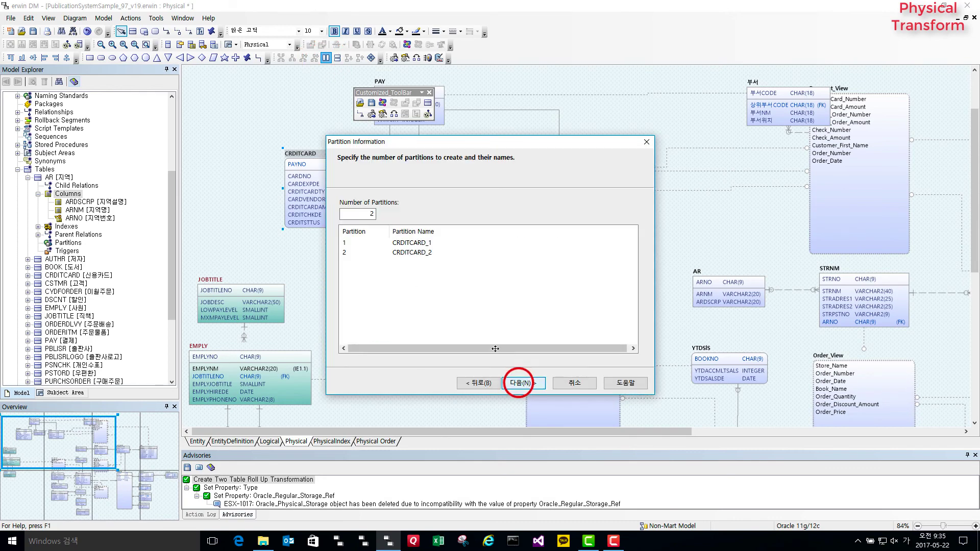
pyautogui.click(523, 382)
pyautogui.click(371, 249)
pyautogui.doubleClick(371, 249)
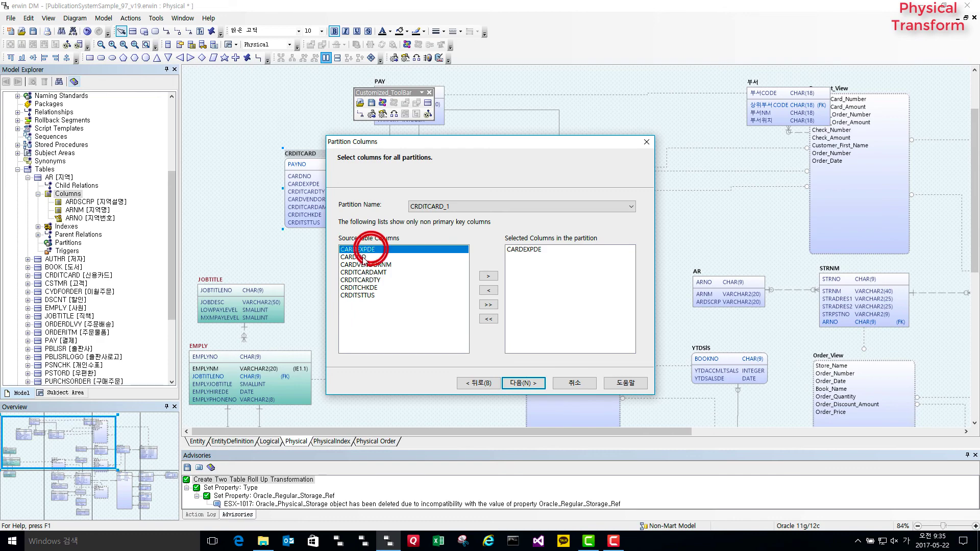
pyautogui.doubleClick(363, 256)
pyautogui.click(367, 272)
pyautogui.doubleClick(366, 264)
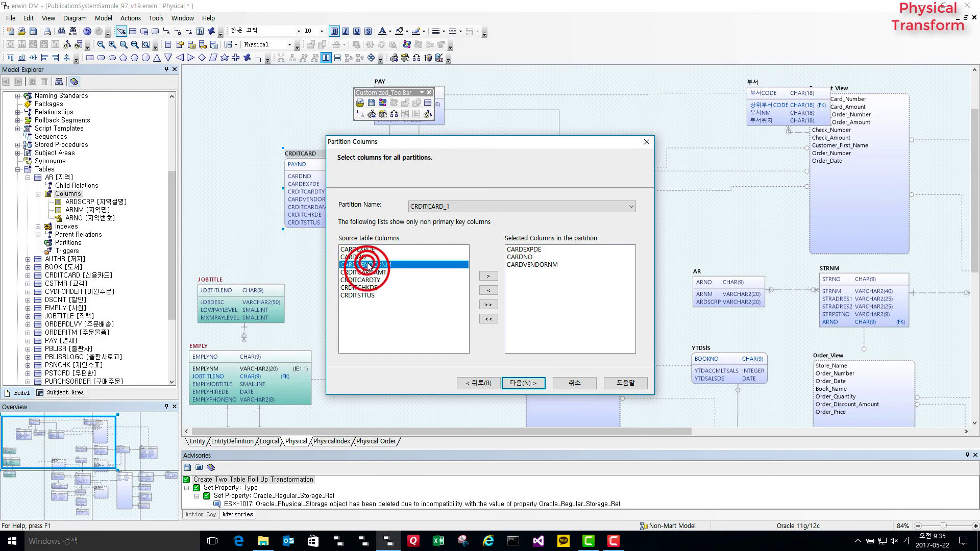
pyautogui.doubleClick(366, 272)
# Assign CRDITCARDTY, CRDITCHKDE and CRDITSTTUS to partition CRDITCARD_2 and complete the vertical partitioning
pyautogui.click(422, 209)
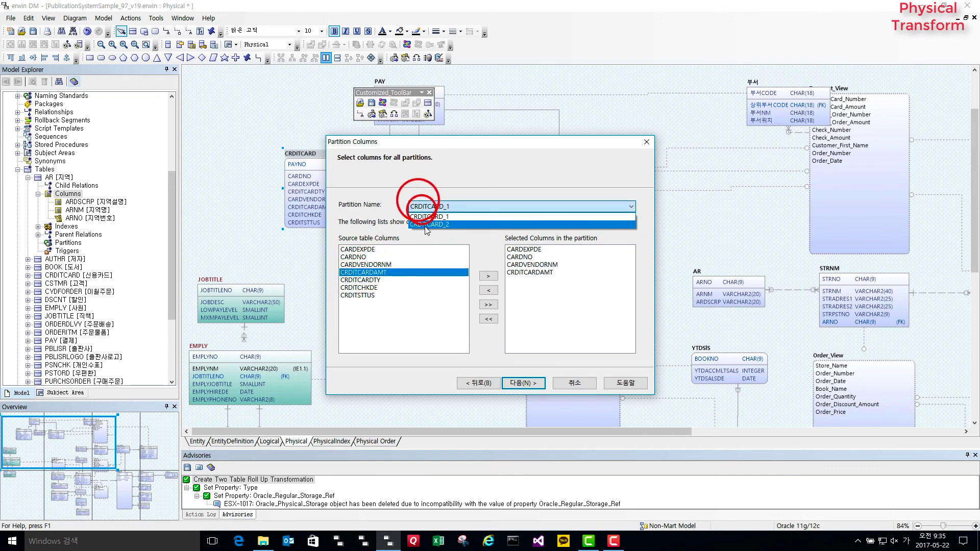
pyautogui.click(424, 222)
pyautogui.doubleClick(377, 280)
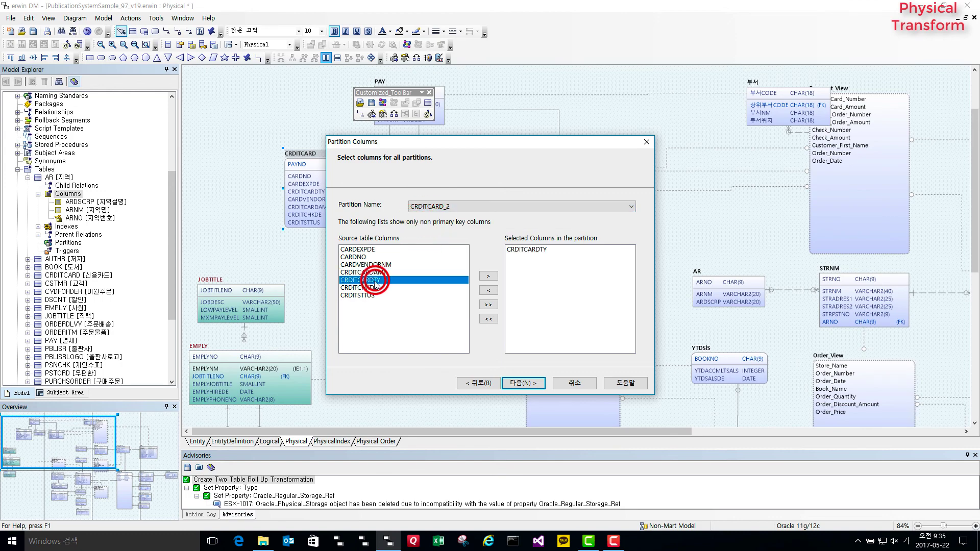
pyautogui.doubleClick(372, 288)
pyautogui.click(374, 296)
pyautogui.doubleClick(374, 296)
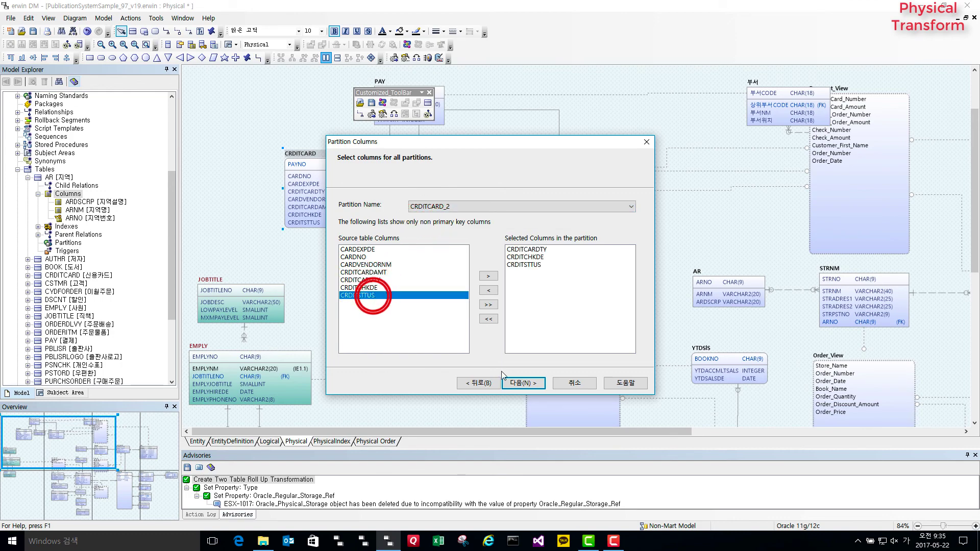
pyautogui.click(518, 381)
pyautogui.click(517, 380)
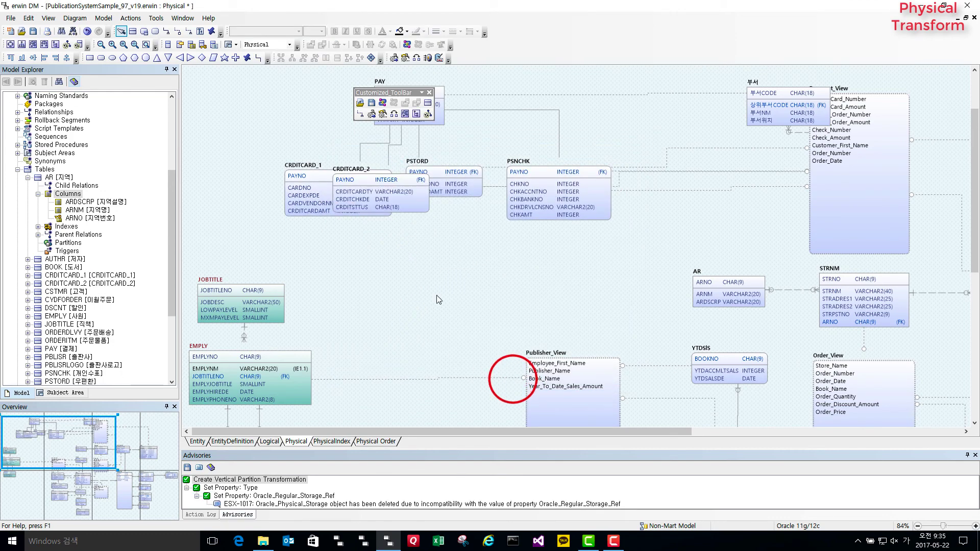
# Move the CRDITCARD_1 table clear of CRDITCARD_2 and select both partitions, PSTORD and their relationships to PAY
pyautogui.moveTo(297, 180); pyautogui.dragTo(229, 184)
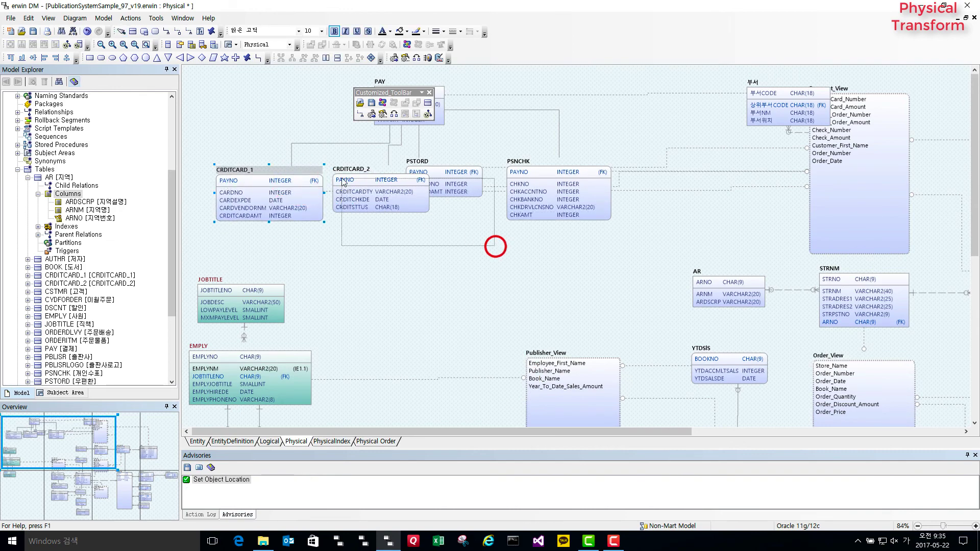
pyautogui.moveTo(494, 244); pyautogui.dragTo(212, 102)
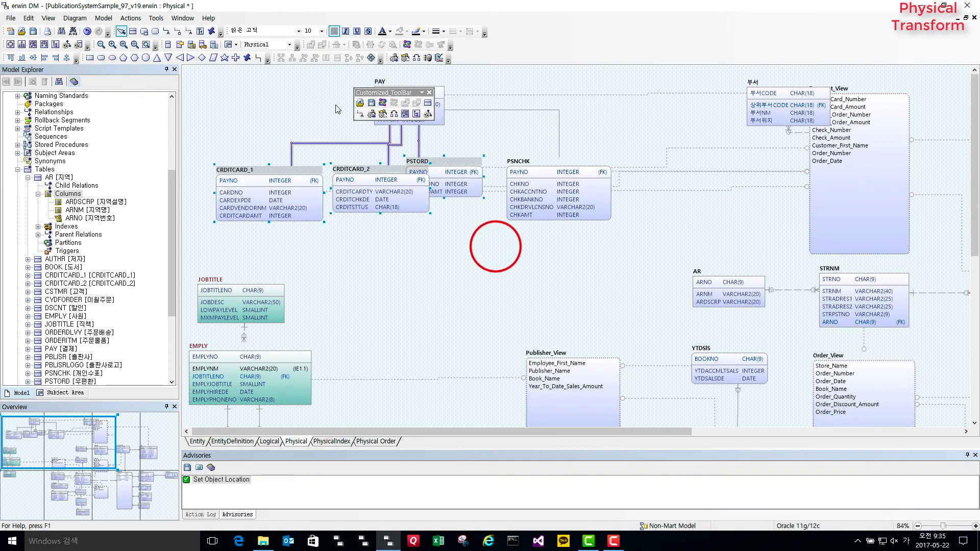
pyautogui.click(428, 117)
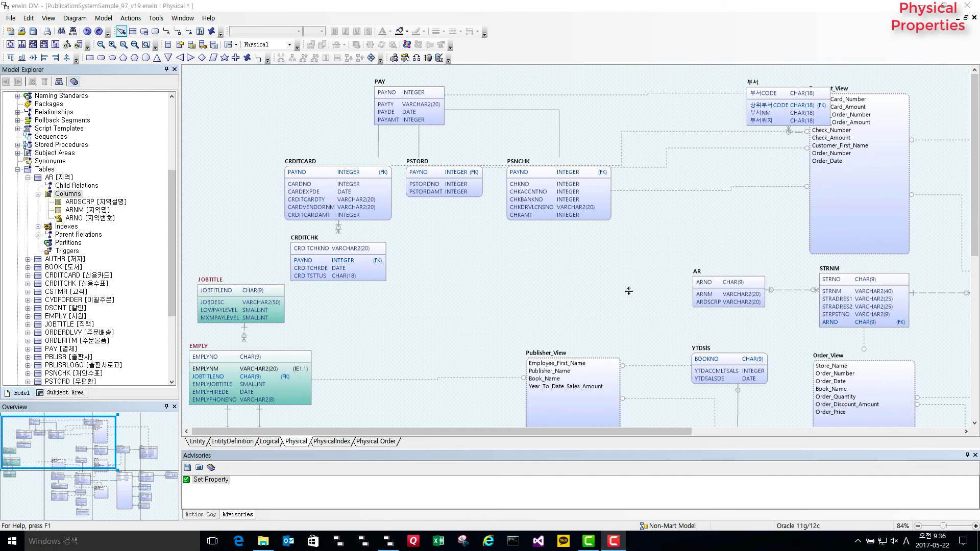
# Examine the BOOK table's Oracle properties, including its table options, physical properties, supplemental logging, validation and materialized view log
pyautogui.scroll(-3, 628, 290)
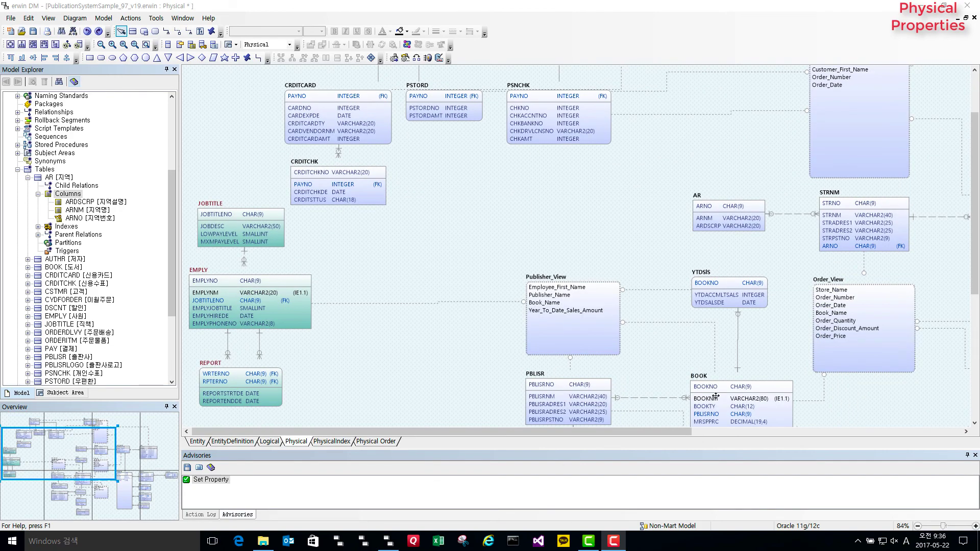
pyautogui.rightClick(705, 380)
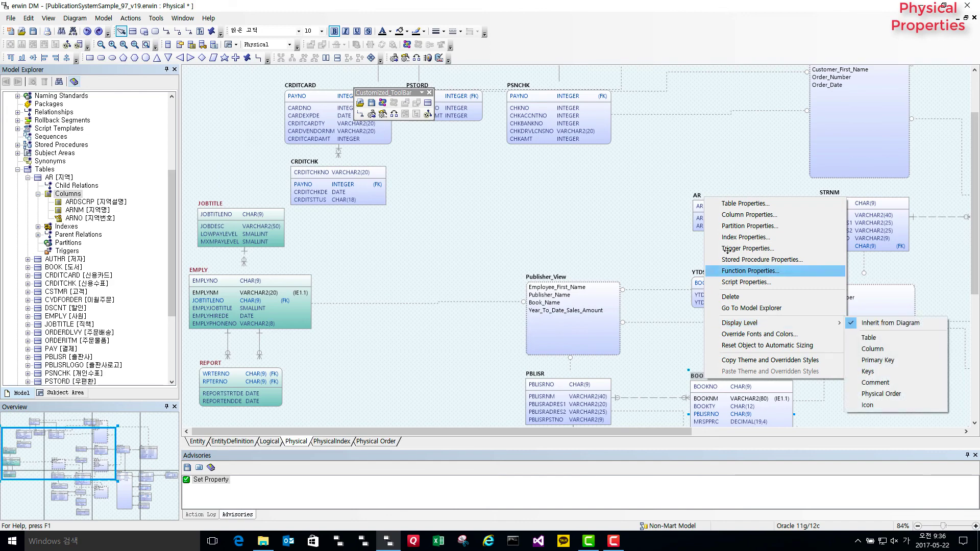
pyautogui.click(728, 204)
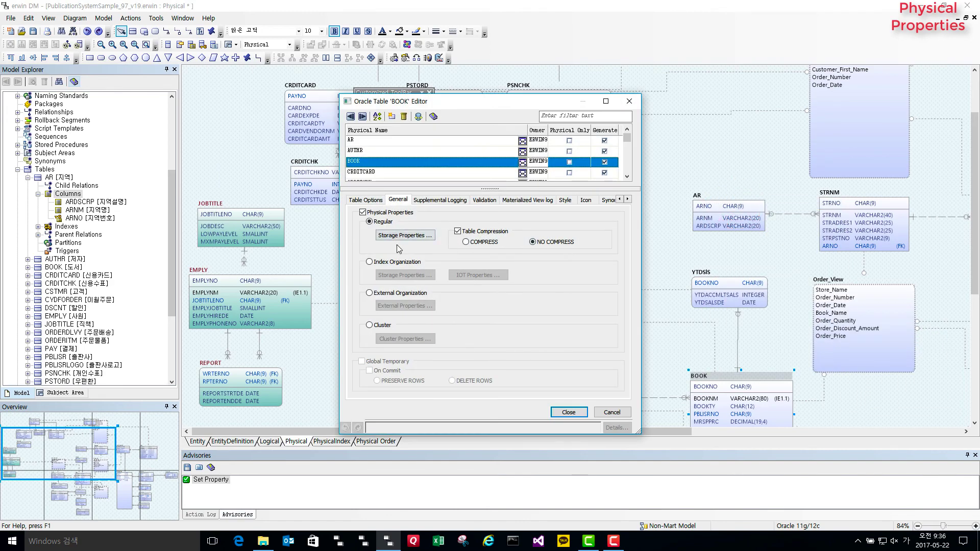
pyautogui.click(363, 212)
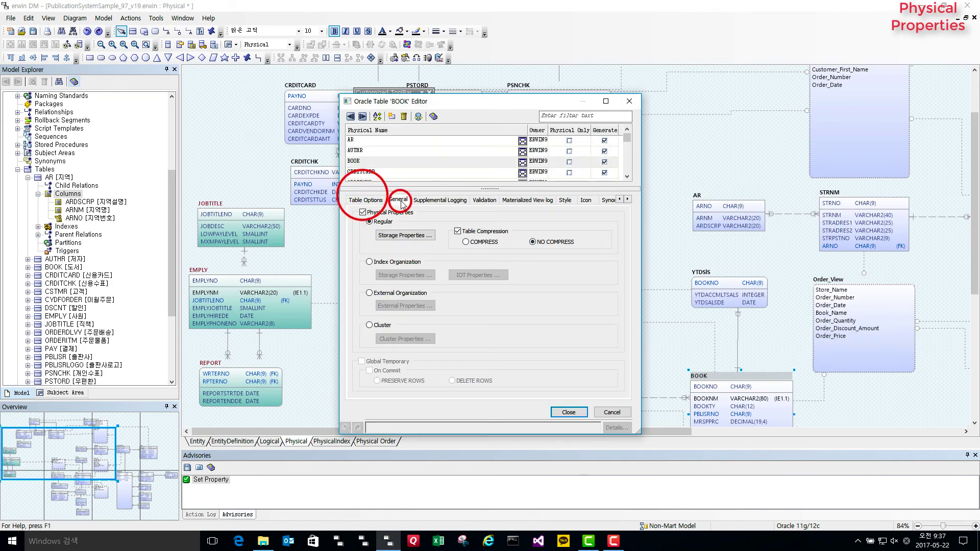
pyautogui.click(425, 200)
pyautogui.click(485, 200)
pyautogui.click(528, 200)
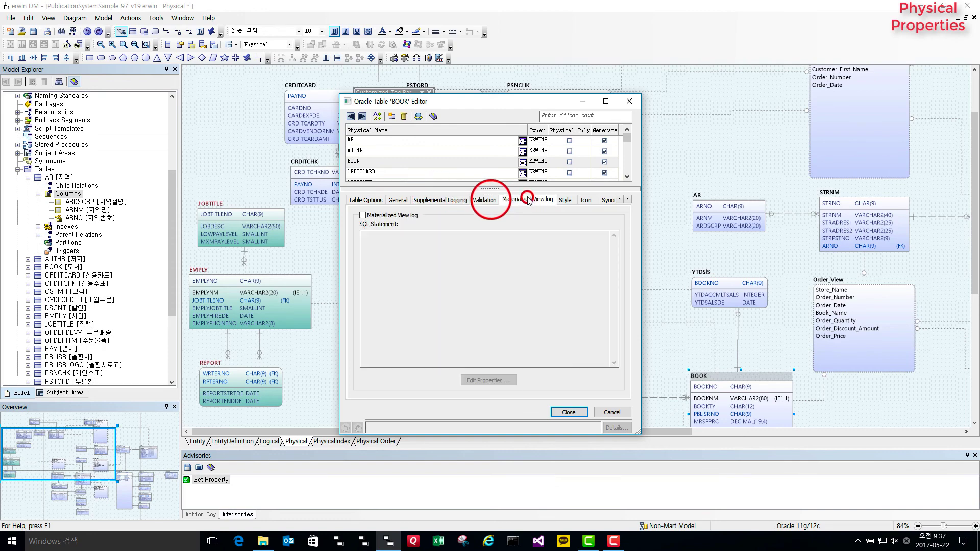
pyautogui.click(398, 200)
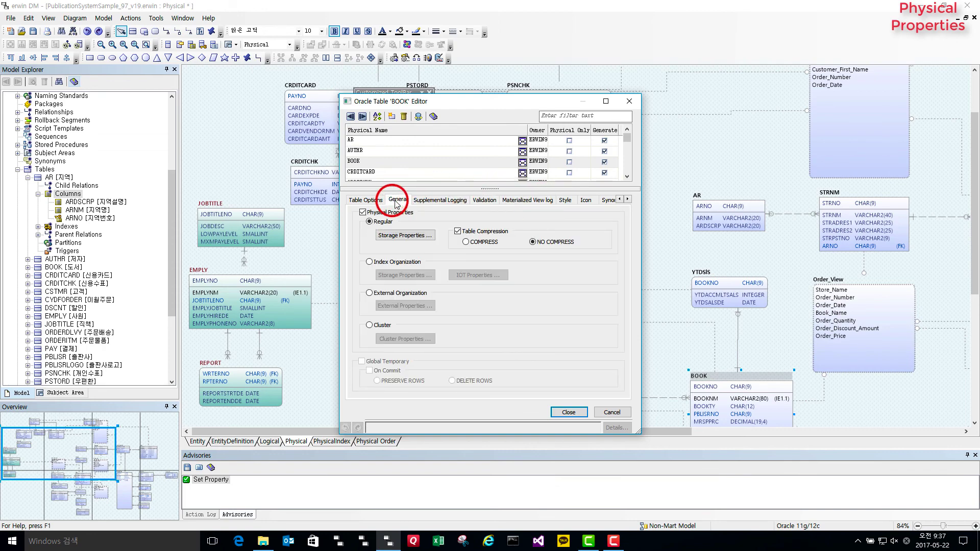
# Examine the BOOK table's storage properties and the settings of the available Oracle tablespaces, and cancel out without changes
pyautogui.click(407, 236)
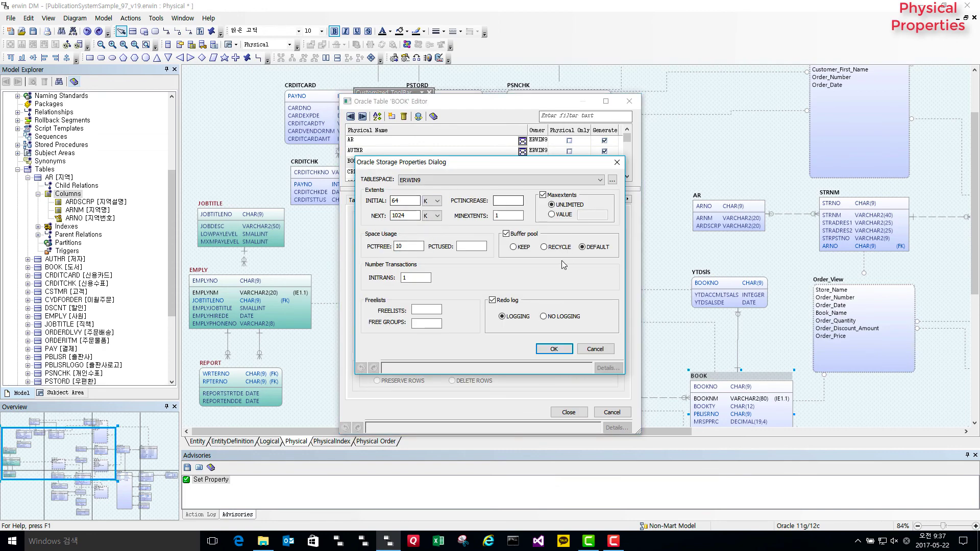
pyautogui.click(600, 179)
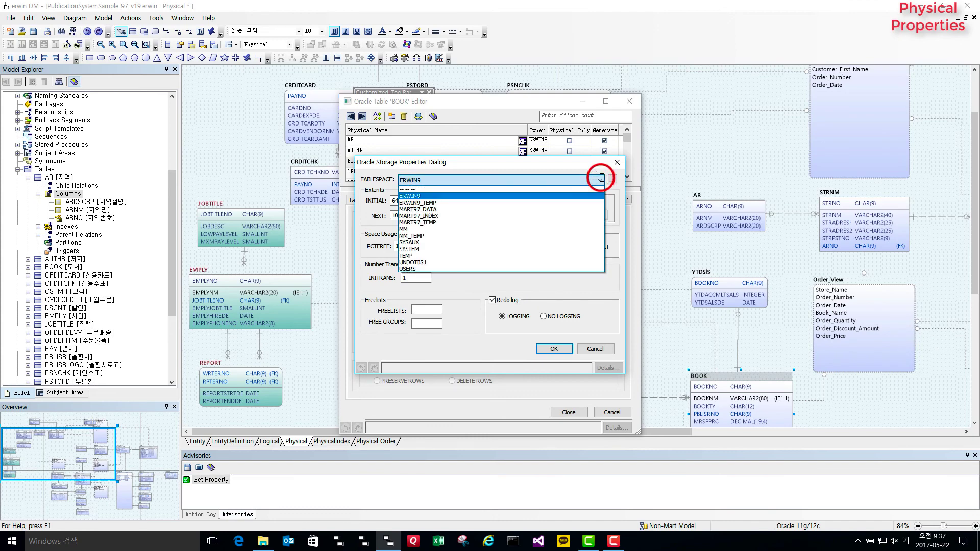
pyautogui.click(612, 179)
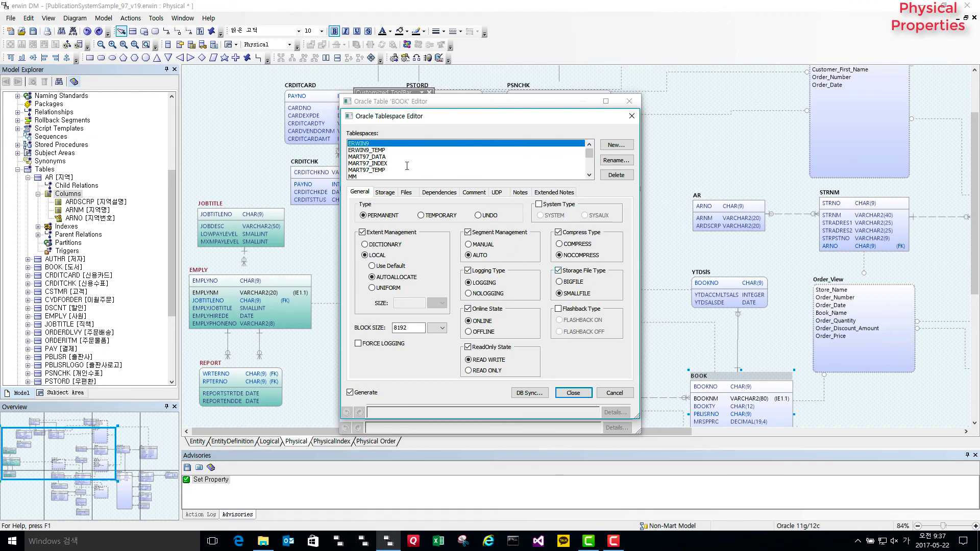
pyautogui.click(377, 150)
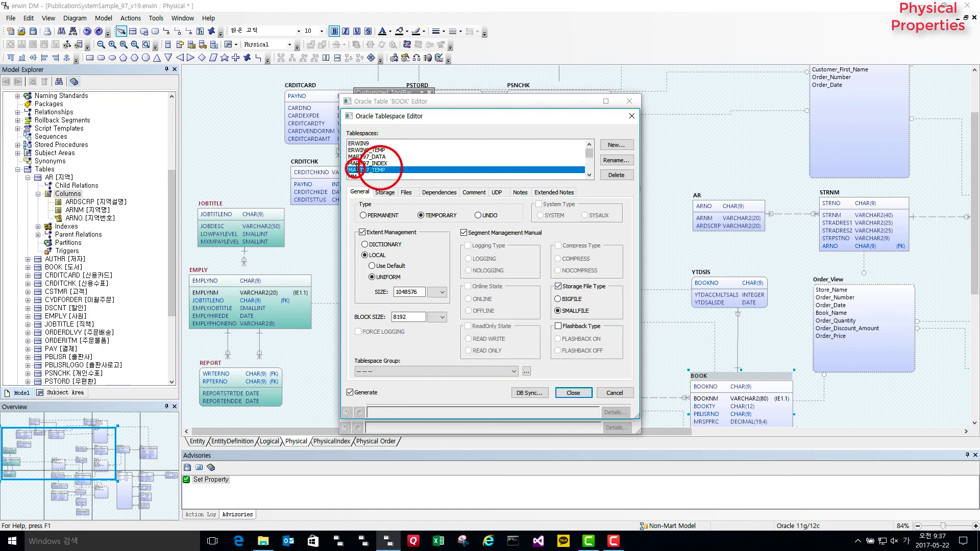
pyautogui.click(356, 174)
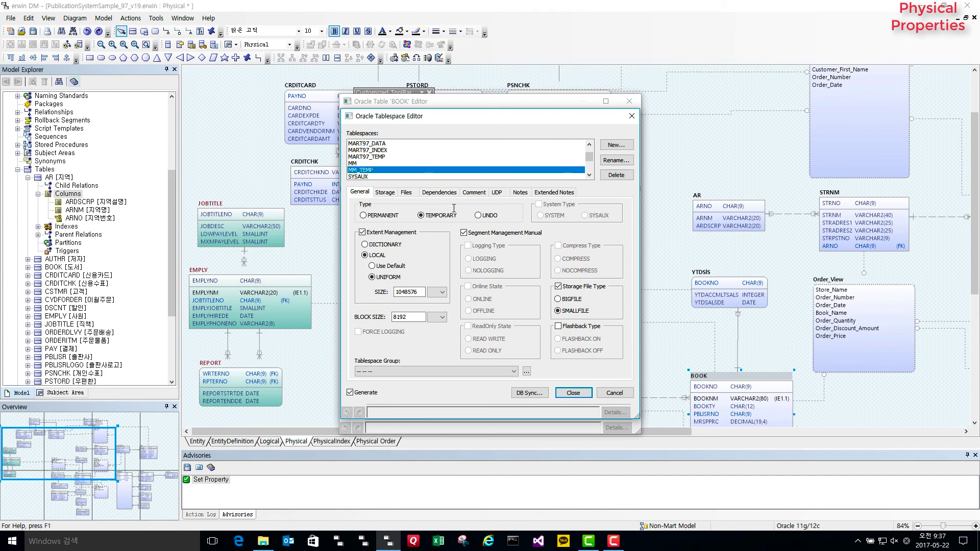
pyautogui.click(622, 396)
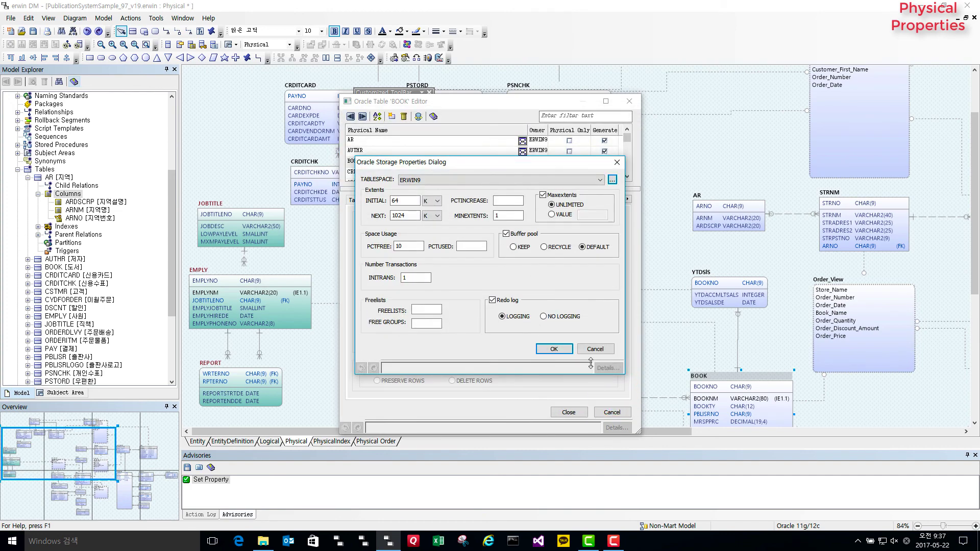
pyautogui.click(594, 348)
pyautogui.click(613, 412)
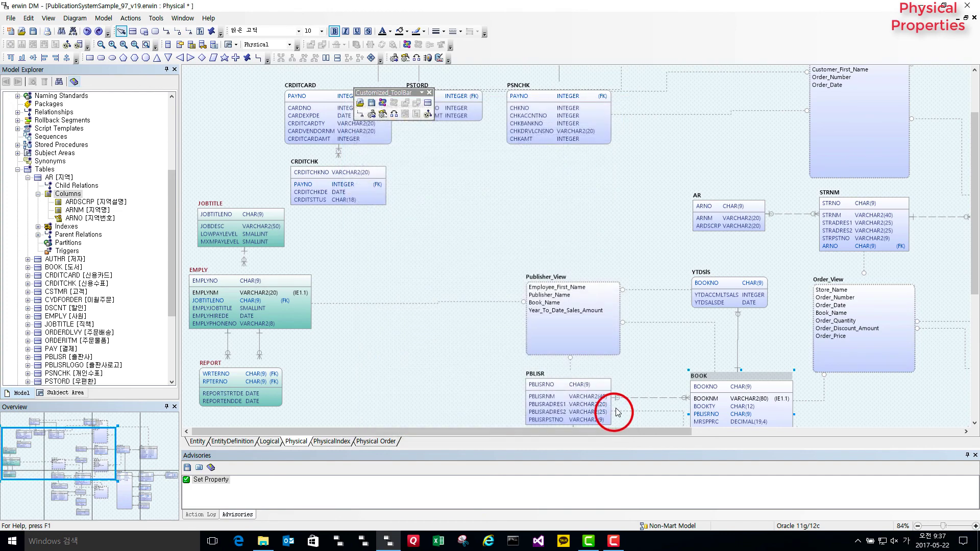
# Examine the BOOK_IE1 index of the BOOK table, including members, constraint state, physical options and storage properties, and cancel out without changes
pyautogui.rightClick(728, 393)
pyautogui.click(735, 249)
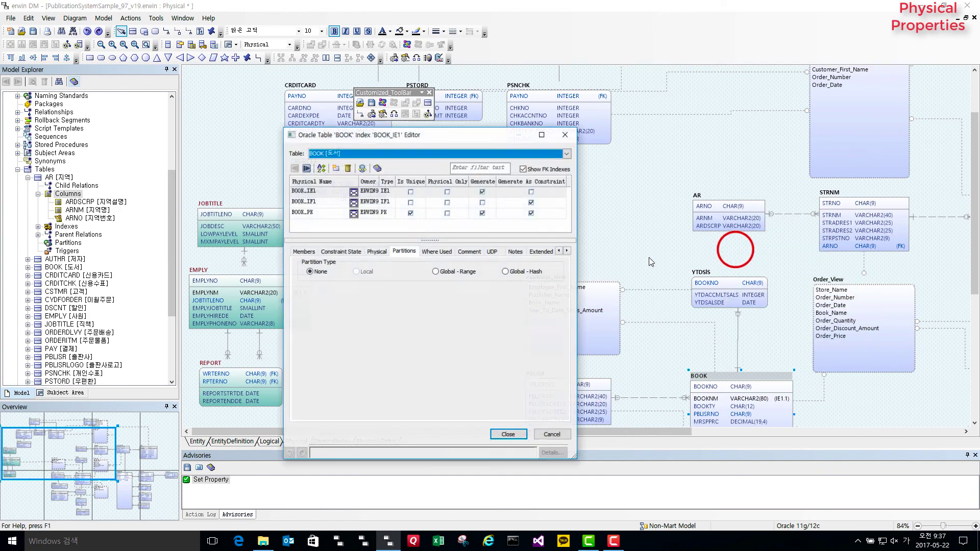
pyautogui.click(311, 251)
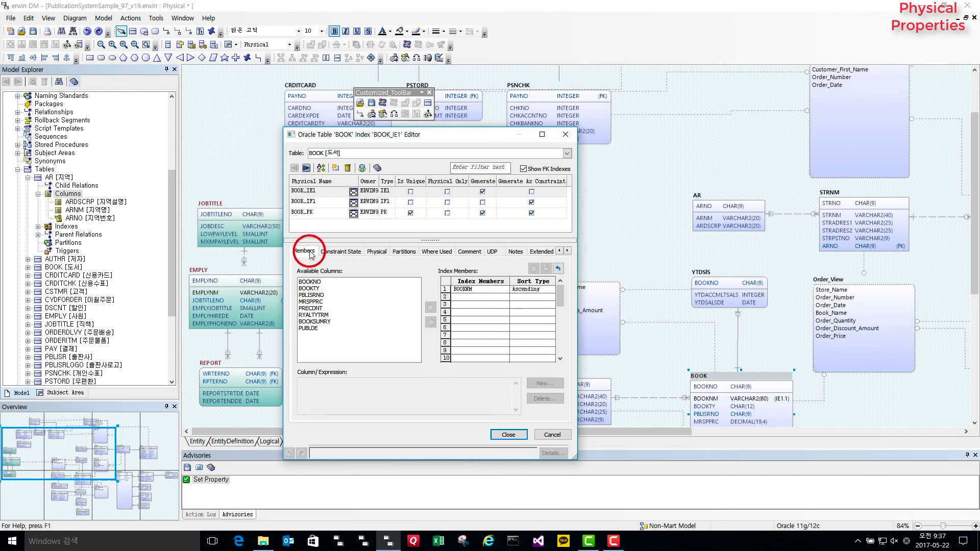
pyautogui.click(346, 253)
pyautogui.click(377, 251)
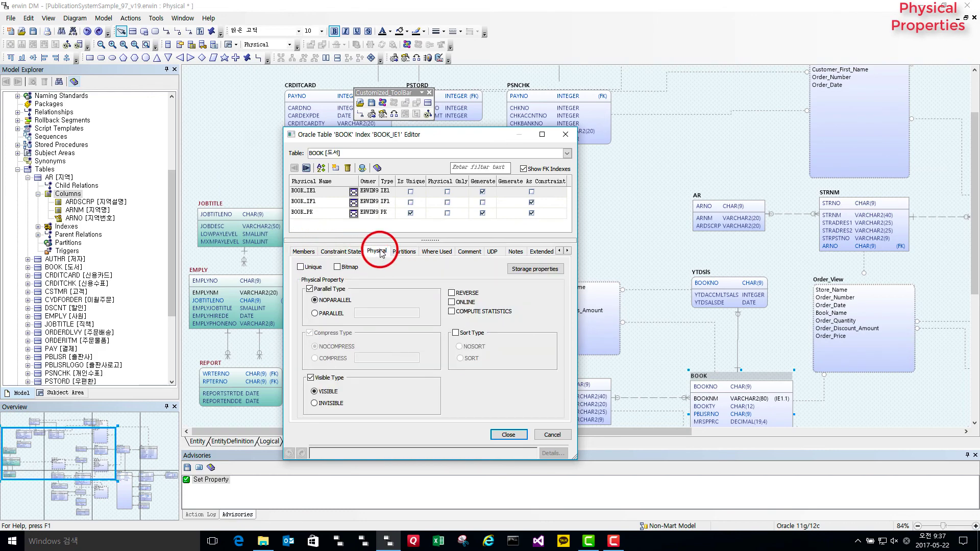
pyautogui.click(555, 271)
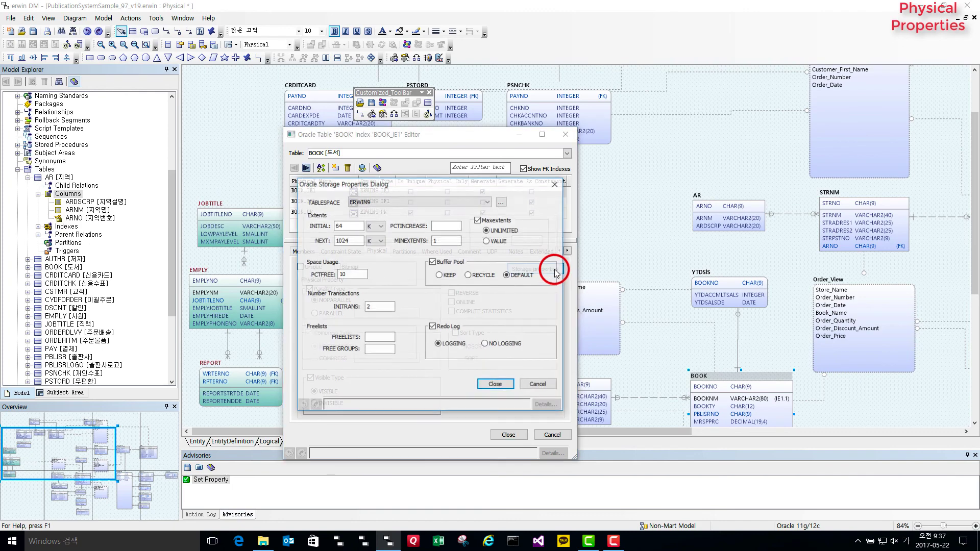
pyautogui.click(538, 386)
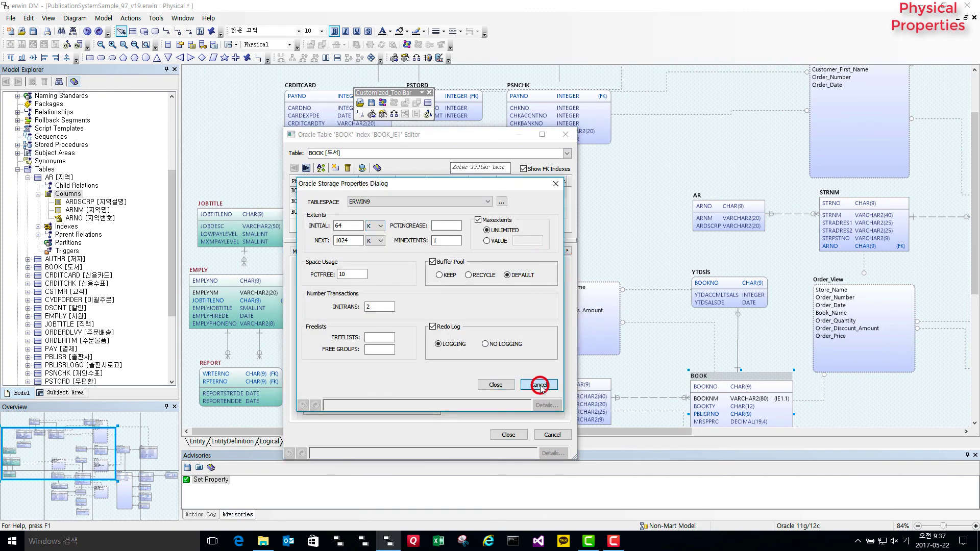
pyautogui.click(556, 439)
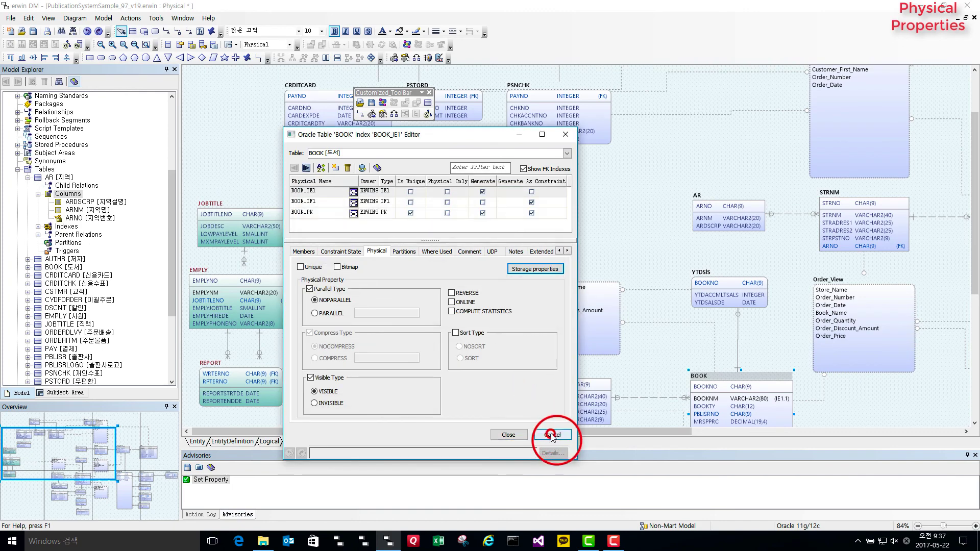
# Examine the general properties of the Oracle database XE among the target-specific objects, and cancel out without changes
pyautogui.click(128, 20)
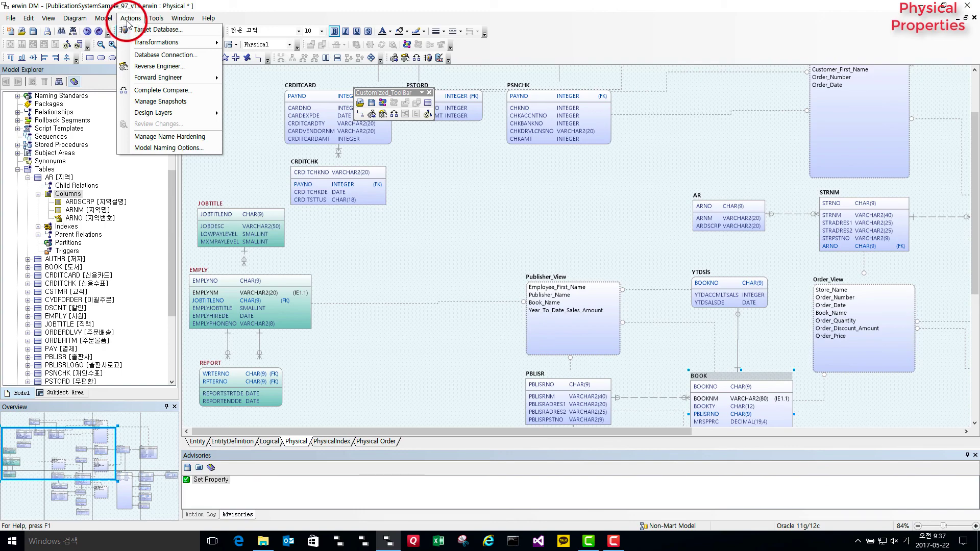
pyautogui.moveTo(104, 18)
pyautogui.moveTo(184, 153)
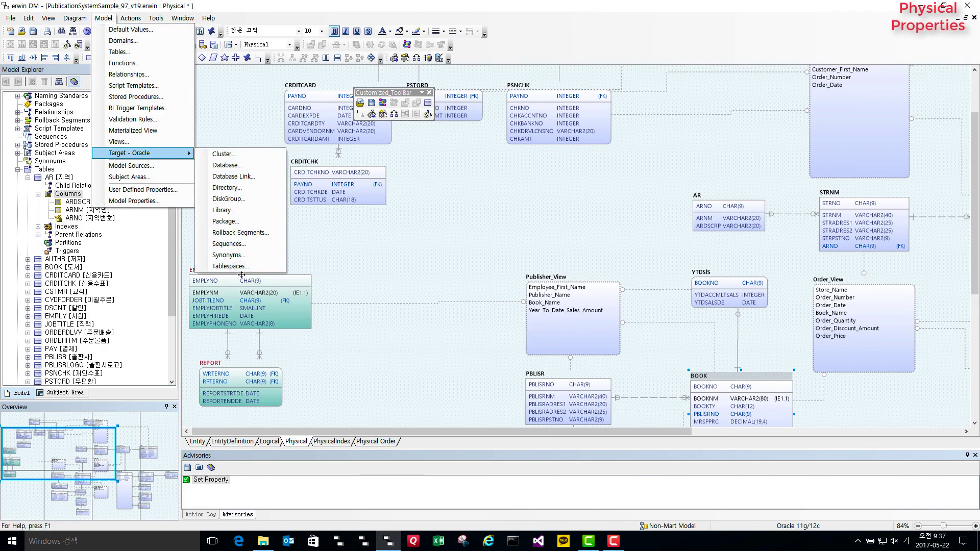
pyautogui.click(244, 165)
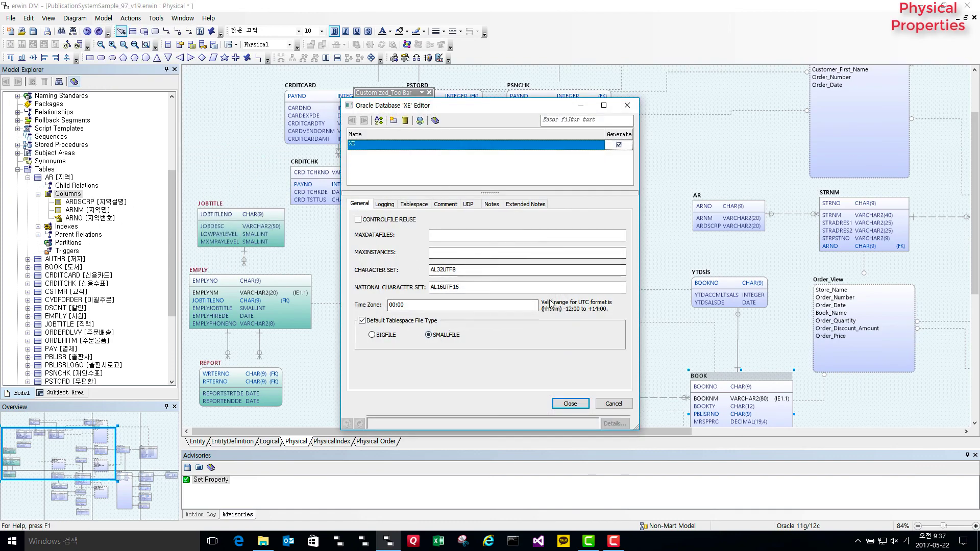
pyautogui.click(612, 404)
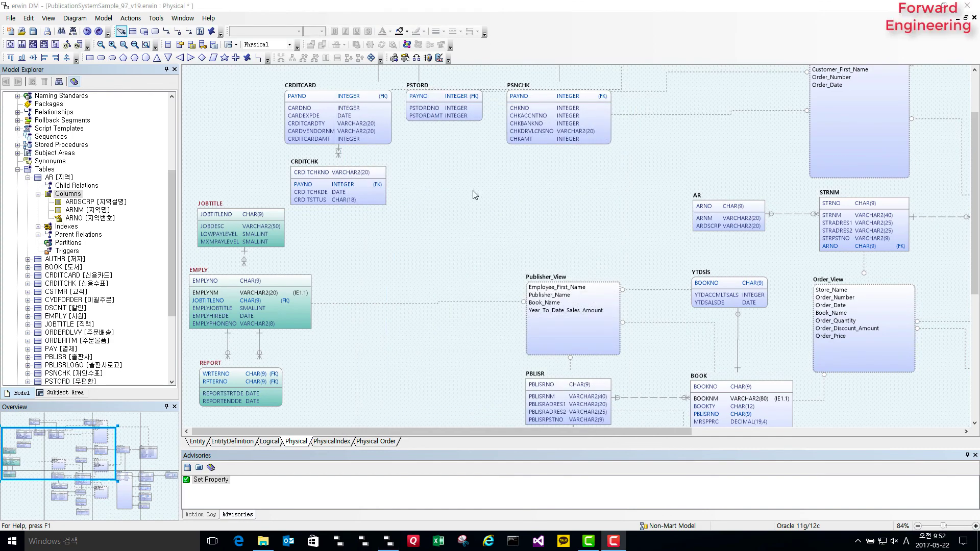
# Start forward engineering a schema from the physical model and review the Database, Schema and Table generation options
pyautogui.click(473, 198)
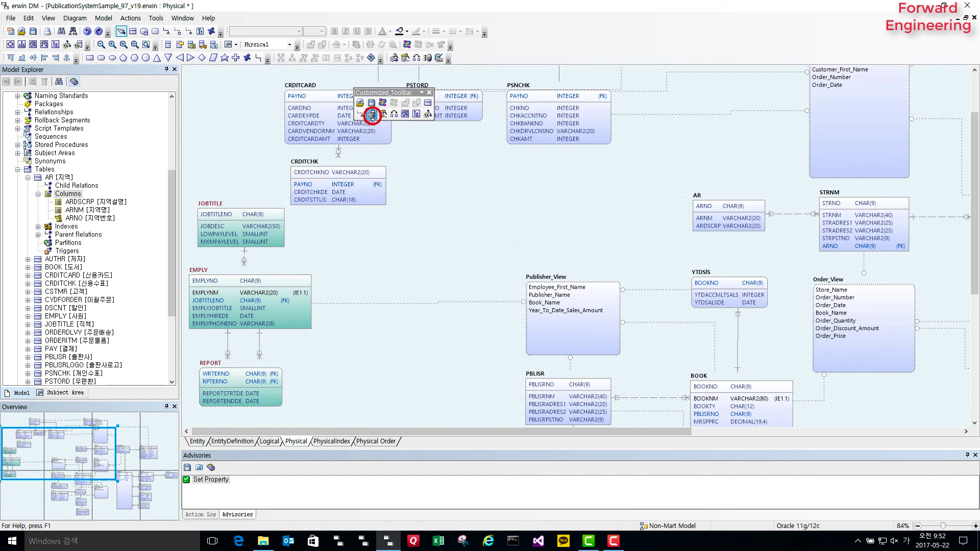
pyautogui.click(372, 114)
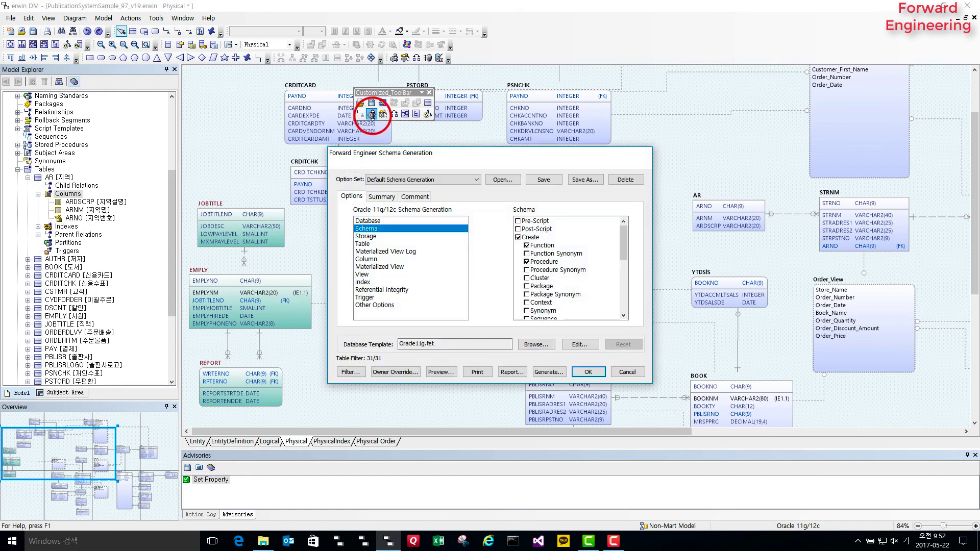
pyautogui.click(378, 221)
pyautogui.click(376, 229)
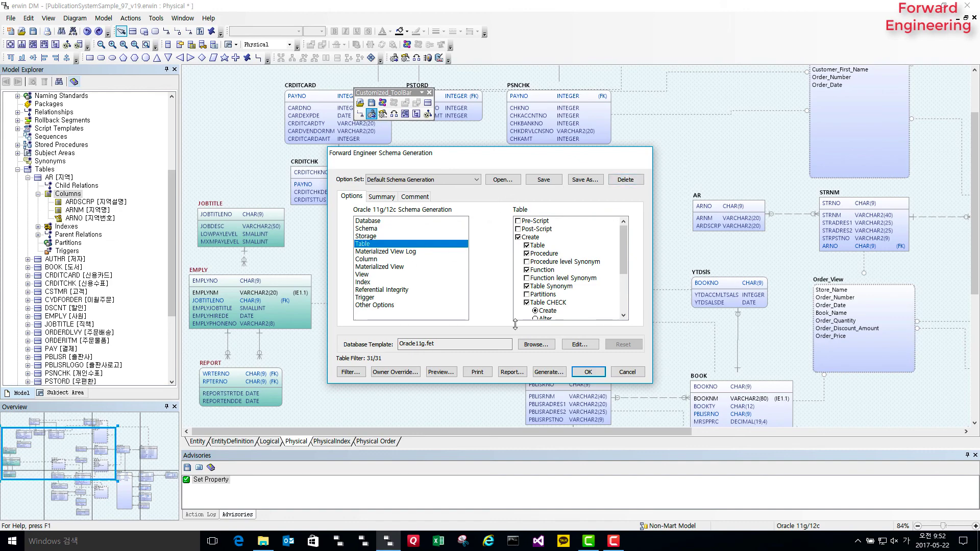
# Preview the generated Oracle schema script, and check which tables the table filter includes in the generation
pyautogui.click(440, 372)
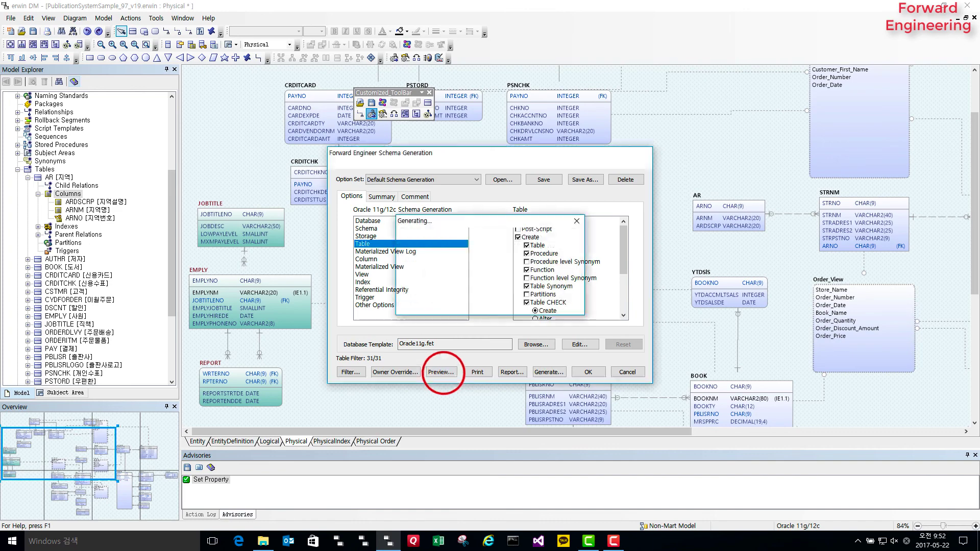
pyautogui.scroll(-12, 477, 256)
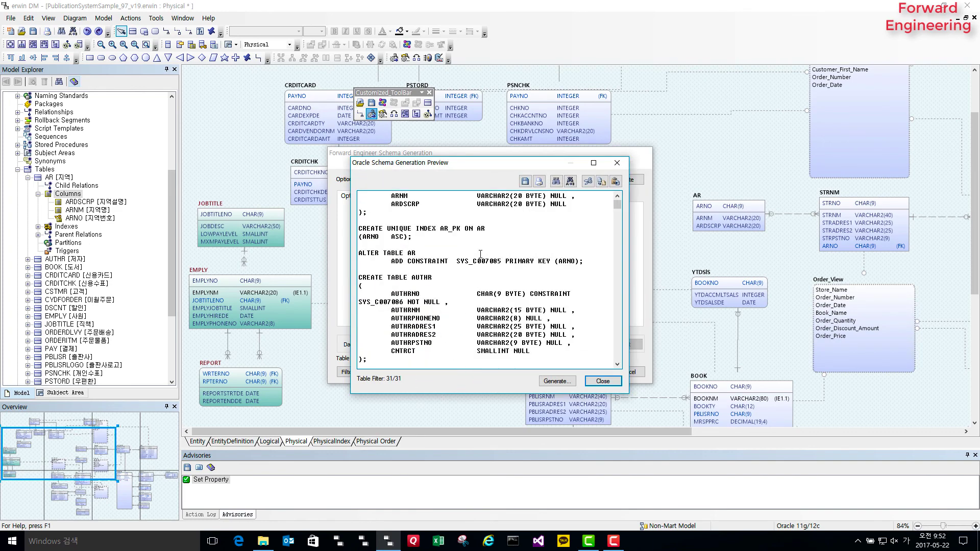
pyautogui.scroll(-2, 483, 255)
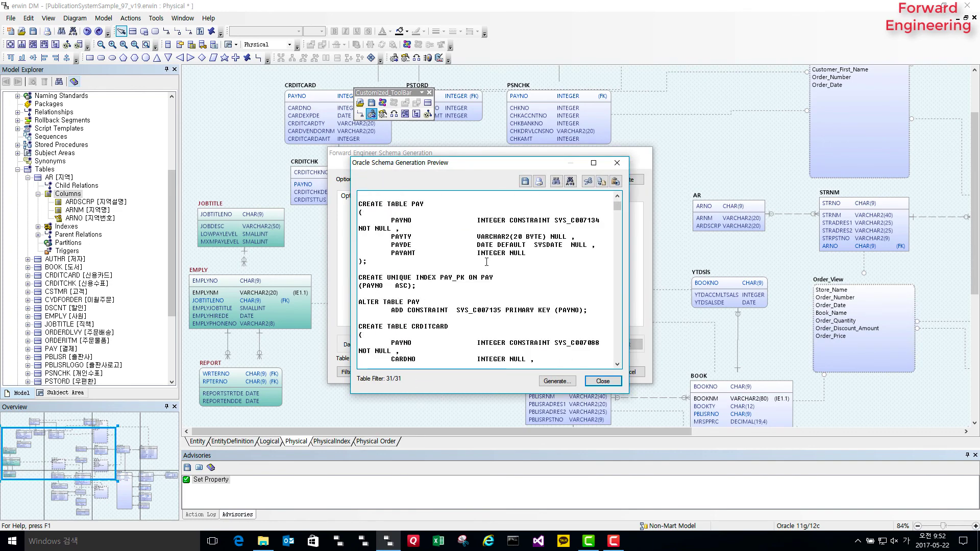
pyautogui.click(602, 381)
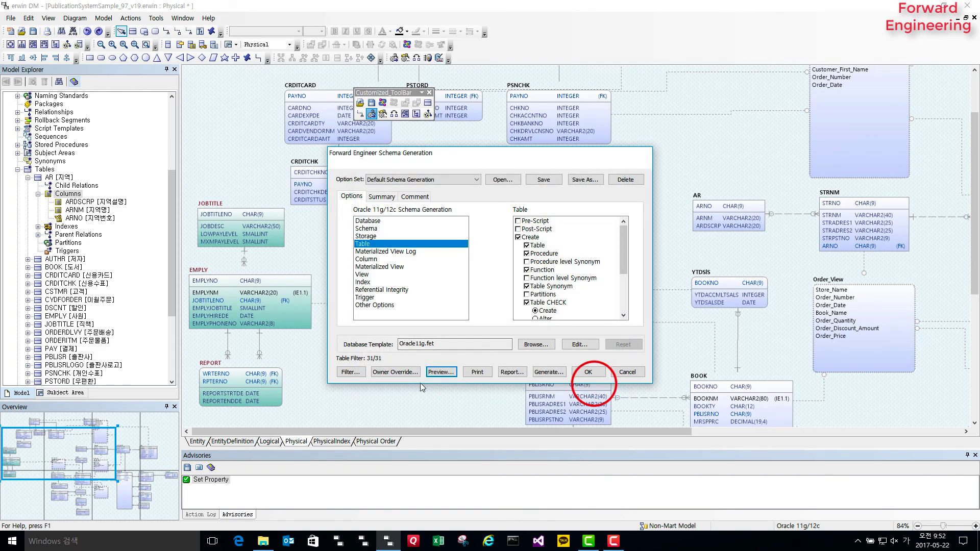
pyautogui.click(350, 372)
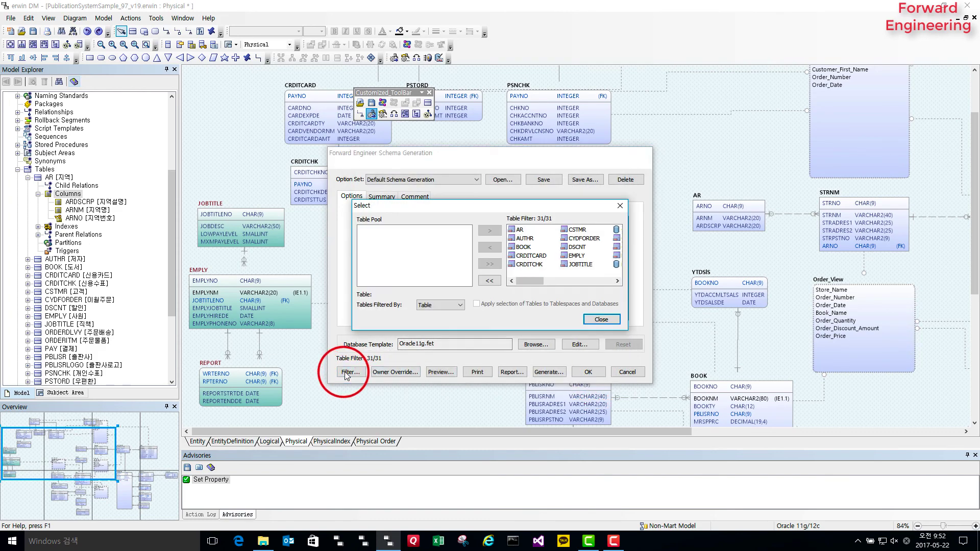
pyautogui.click(606, 320)
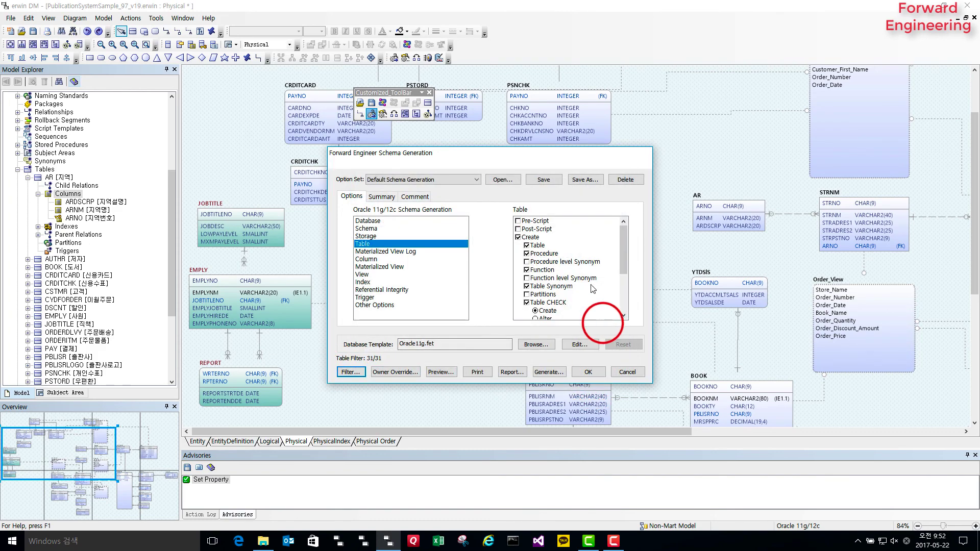
# Include Comments among the other generation options, preview the COMMENT ON statements in the script, and cancel the schema generation
pyautogui.click(386, 307)
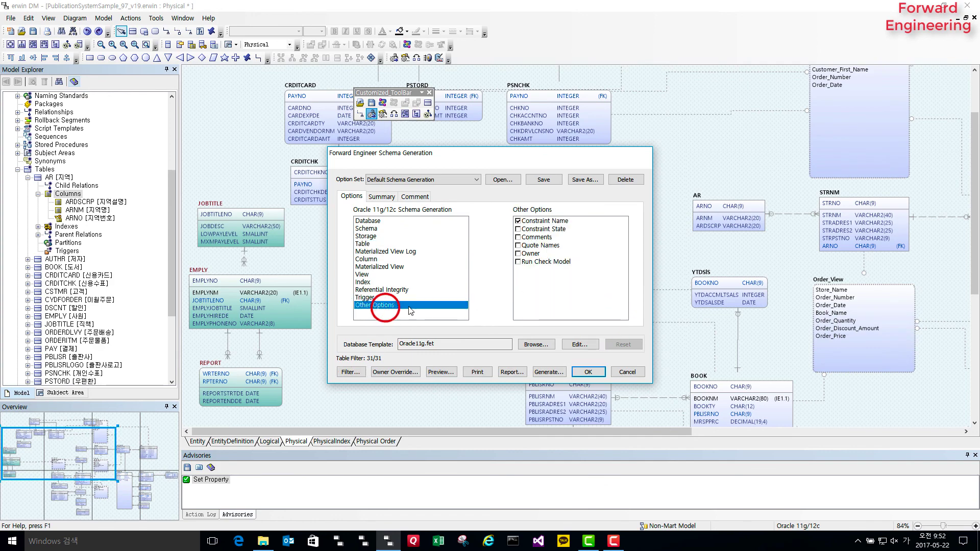
pyautogui.click(533, 235)
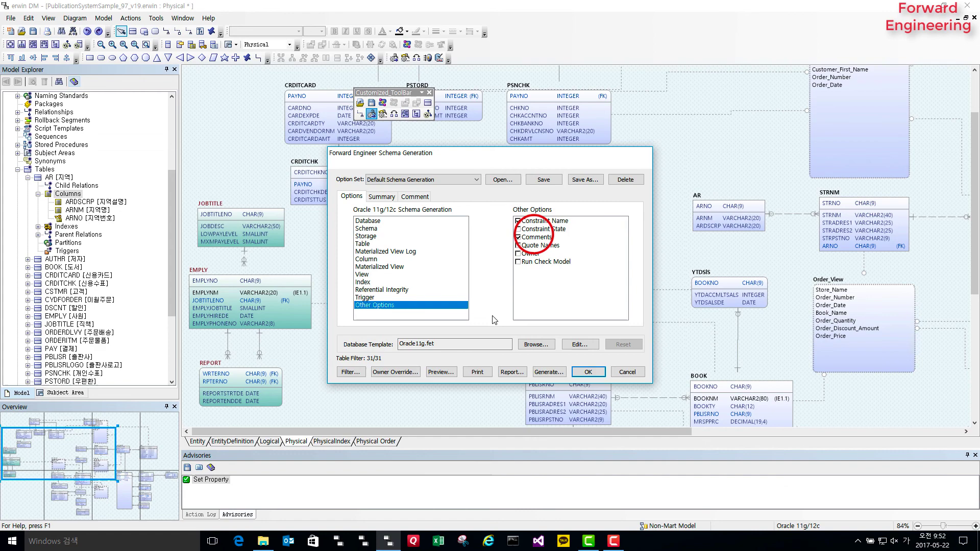
pyautogui.click(444, 372)
pyautogui.scroll(-8, 495, 315)
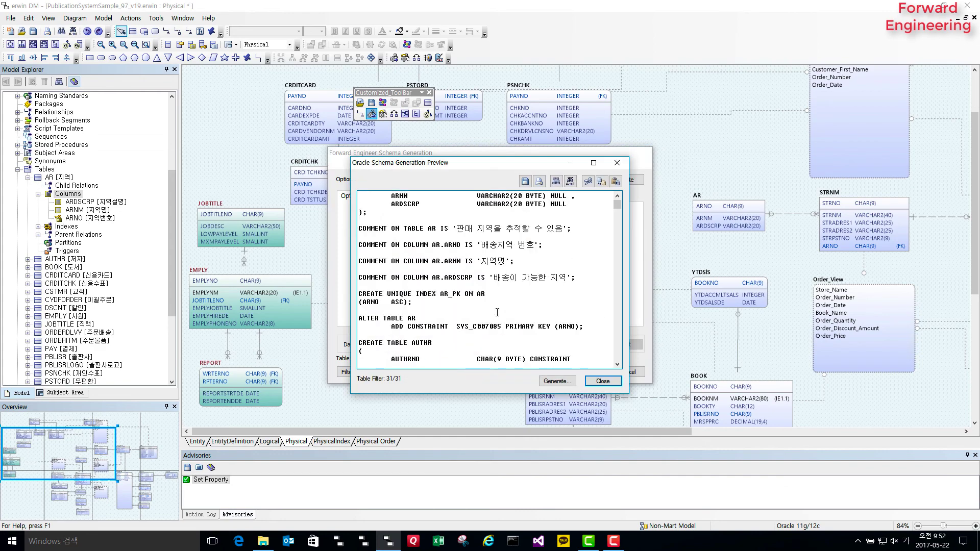
pyautogui.scroll(-2, 499, 312)
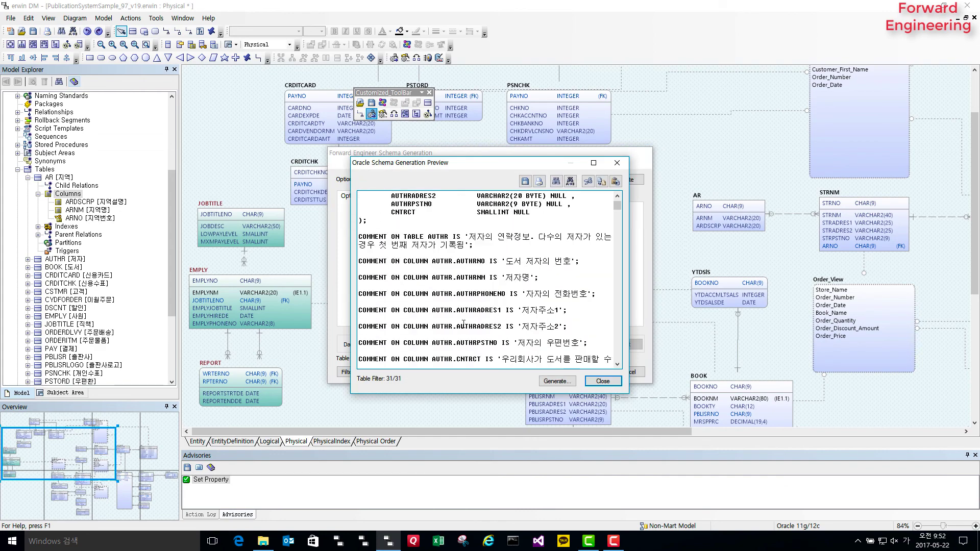
pyautogui.click(601, 386)
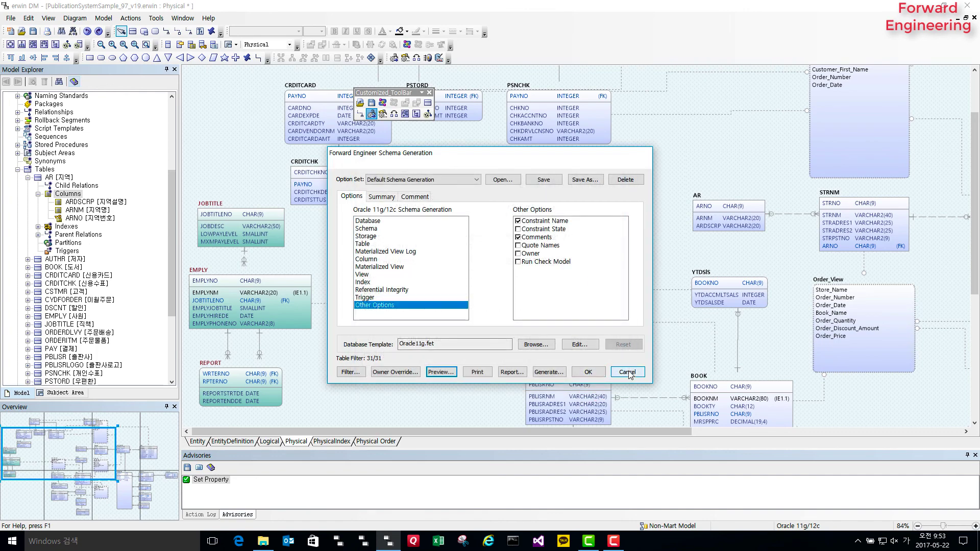
pyautogui.click(627, 374)
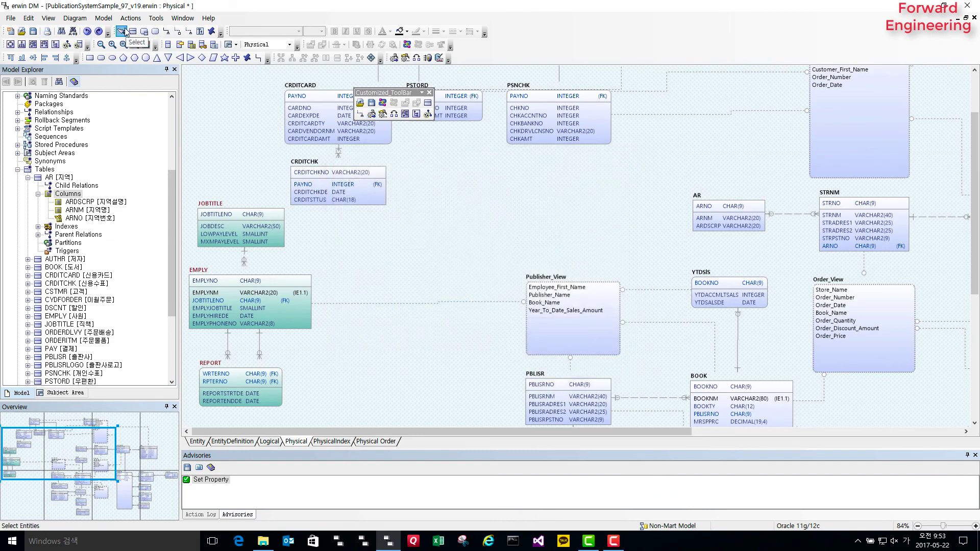
# Open the model's Oracle script templates to examine the expanded code of Comment_Macro for the AR table
pyautogui.click(104, 18)
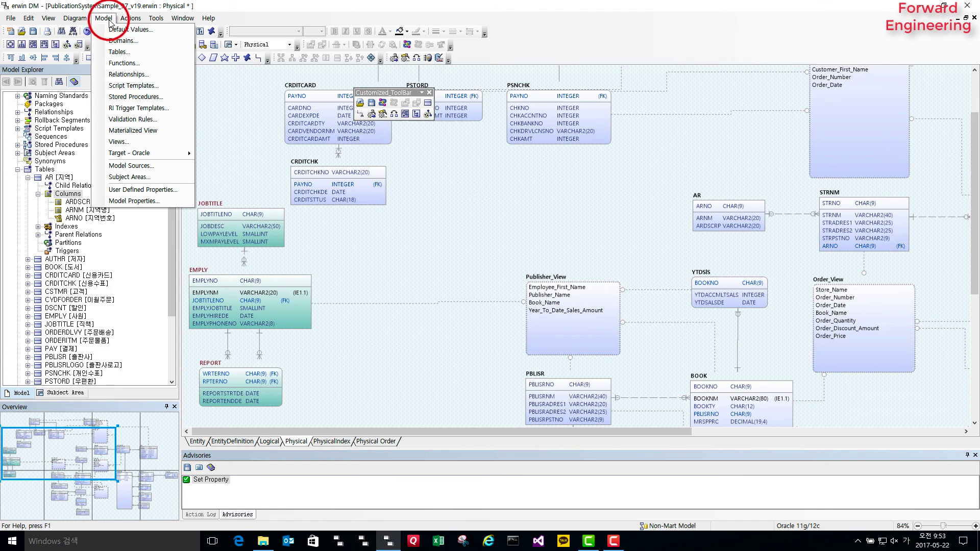
pyautogui.click(155, 91)
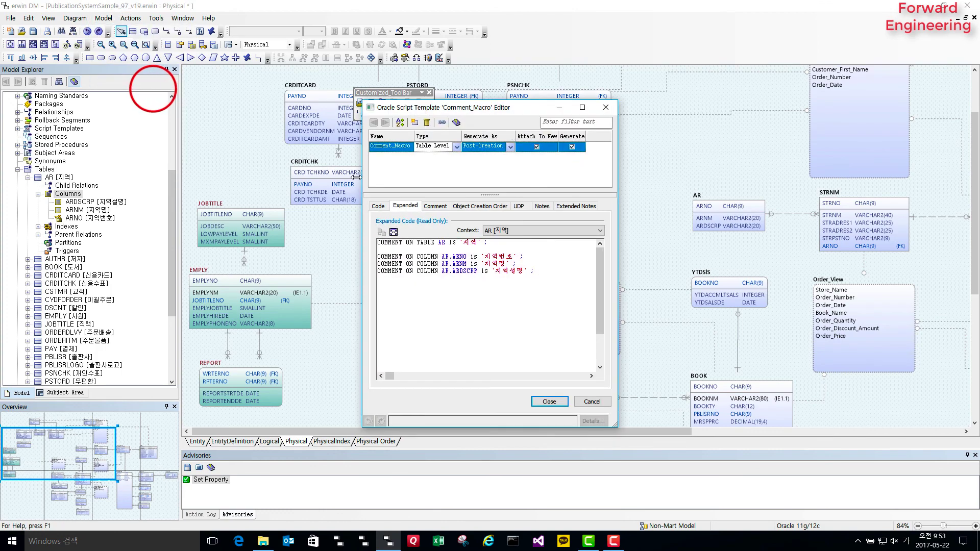
# Compare the Comment_Macro template's source code with its expanded code for table AR
pyautogui.click(378, 206)
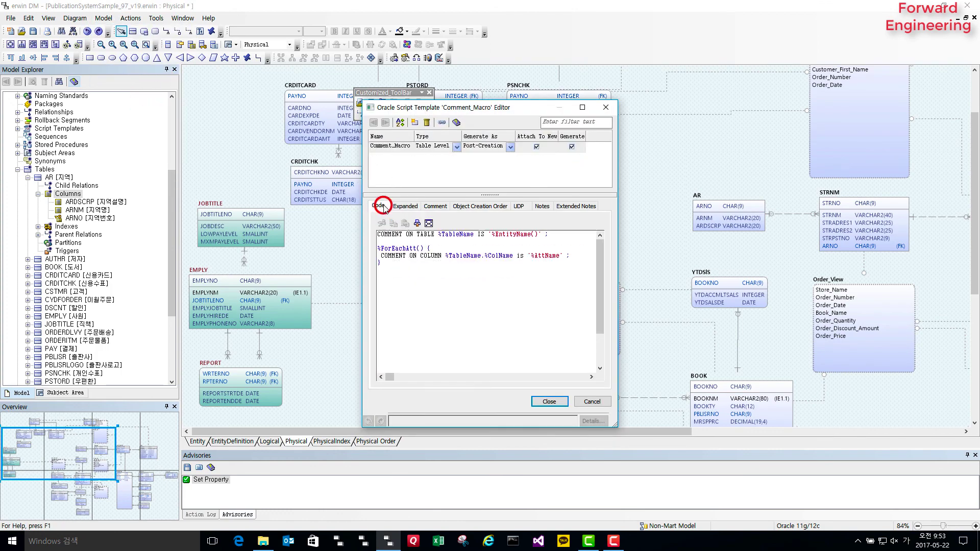
pyautogui.moveTo(494, 234); pyautogui.dragTo(558, 255)
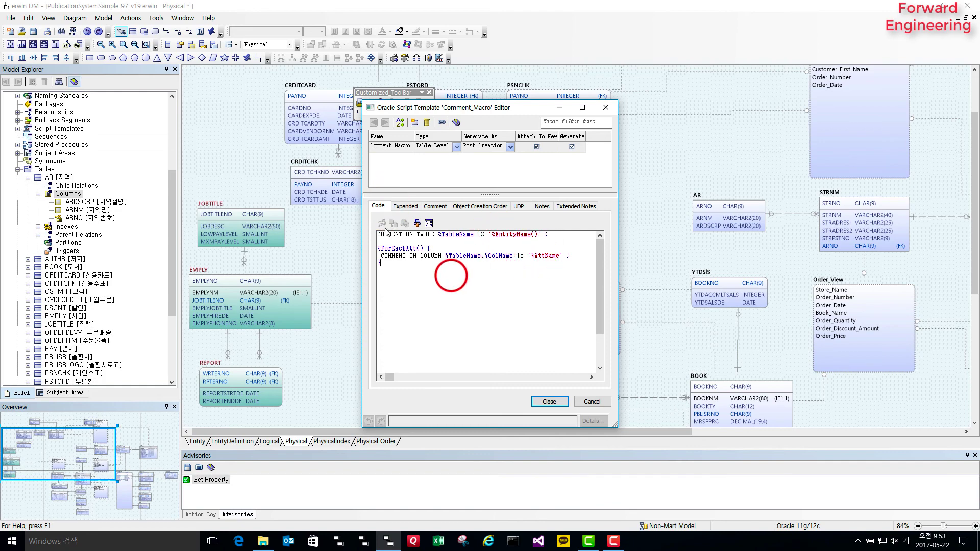
pyautogui.click(403, 205)
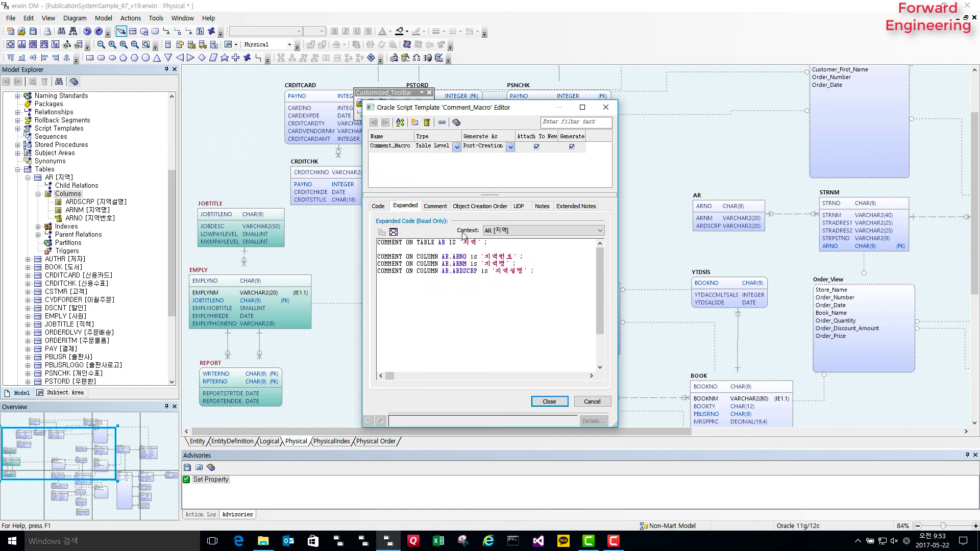
# Inspect the Comment_Macro template's Generate As choices and its attached objects, and close the template editor
pyautogui.click(510, 147)
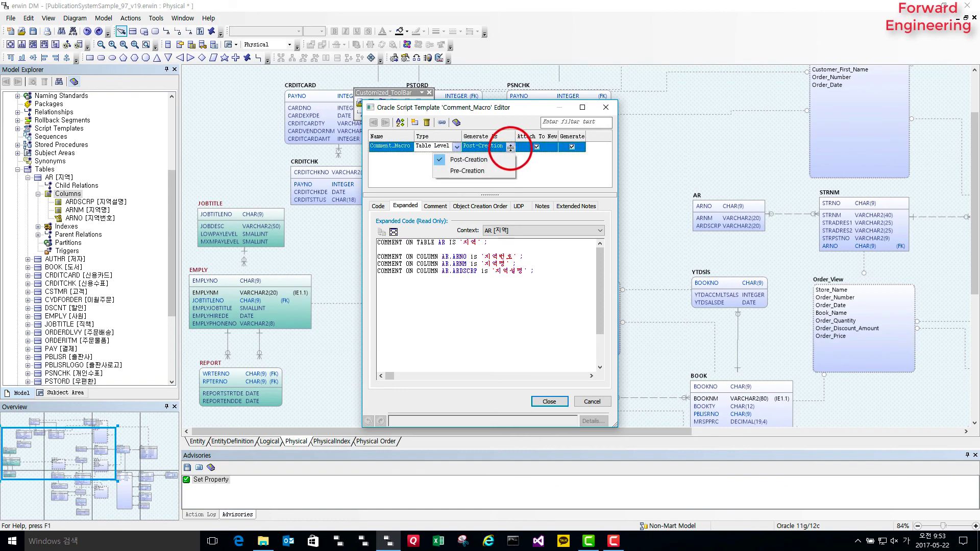
pyautogui.click(510, 147)
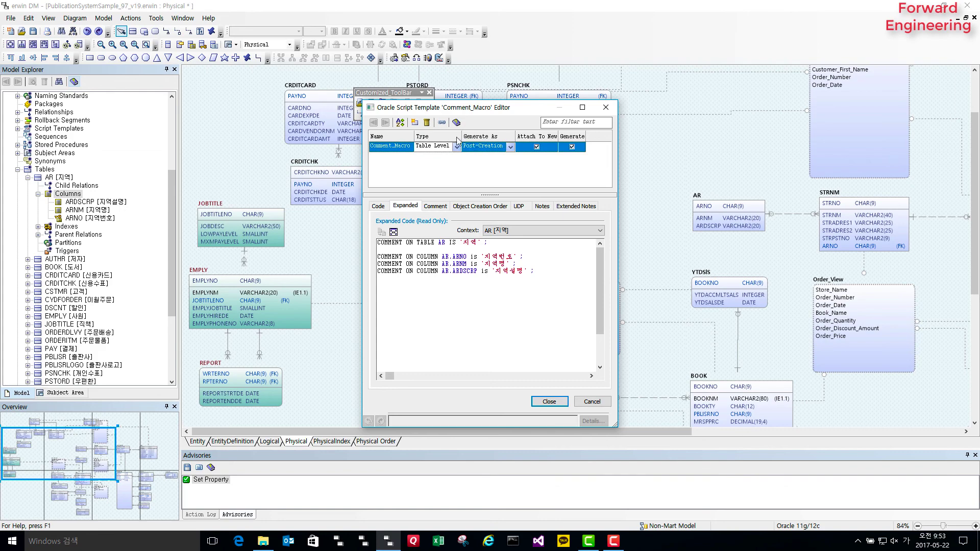
pyautogui.click(442, 124)
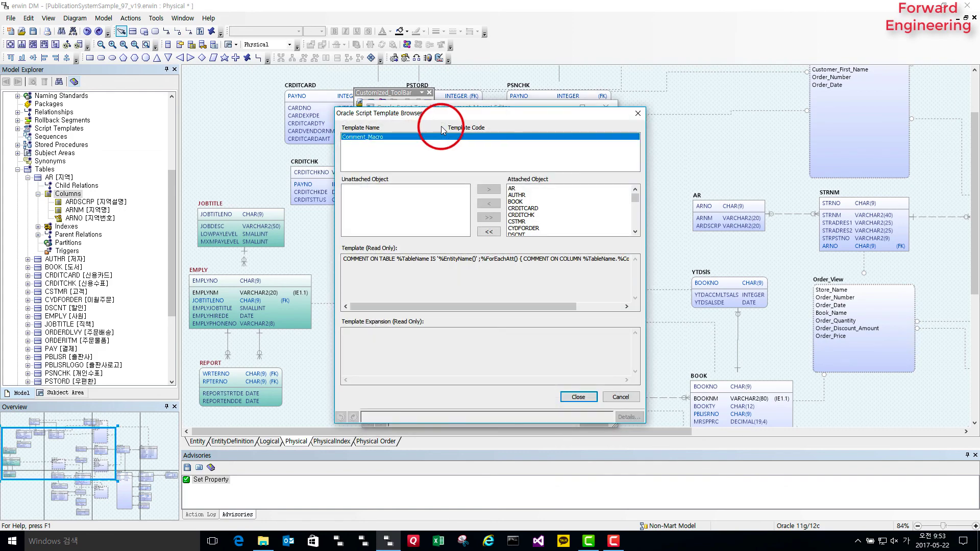
pyautogui.click(578, 397)
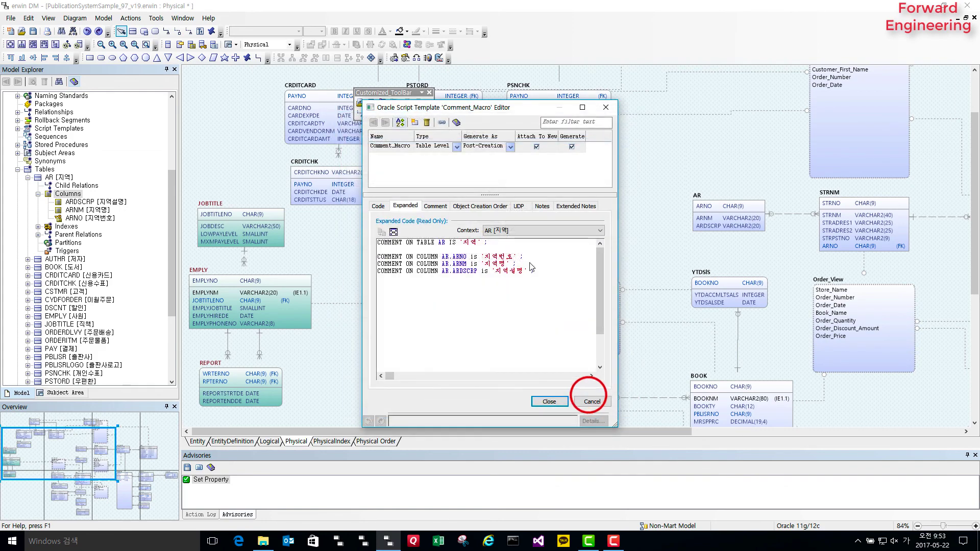
pyautogui.click(549, 402)
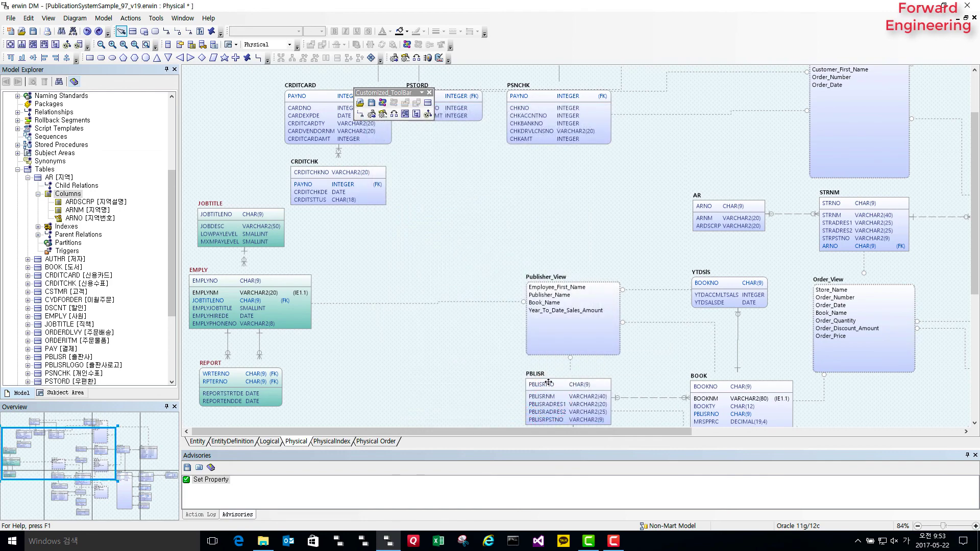
# Preview the forward-engineering schema script with the FW_Comment_PosctScript.xml option set, examining the table and column comment statements
pyautogui.click(393, 58)
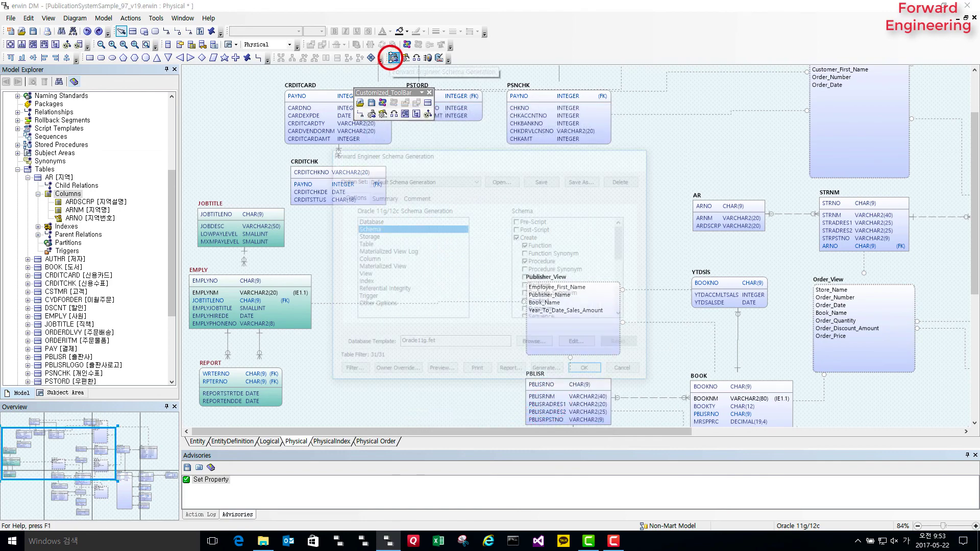
pyautogui.click(454, 179)
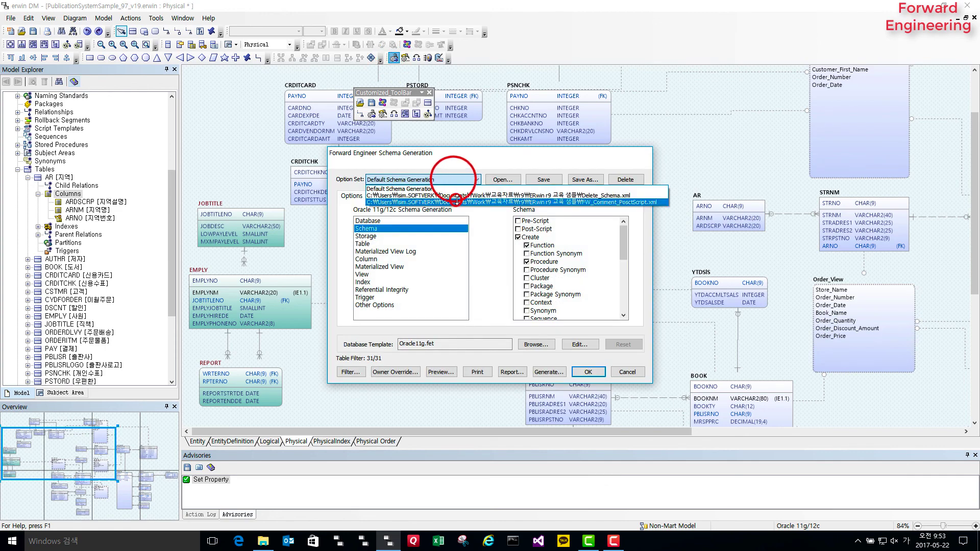
pyautogui.click(451, 192)
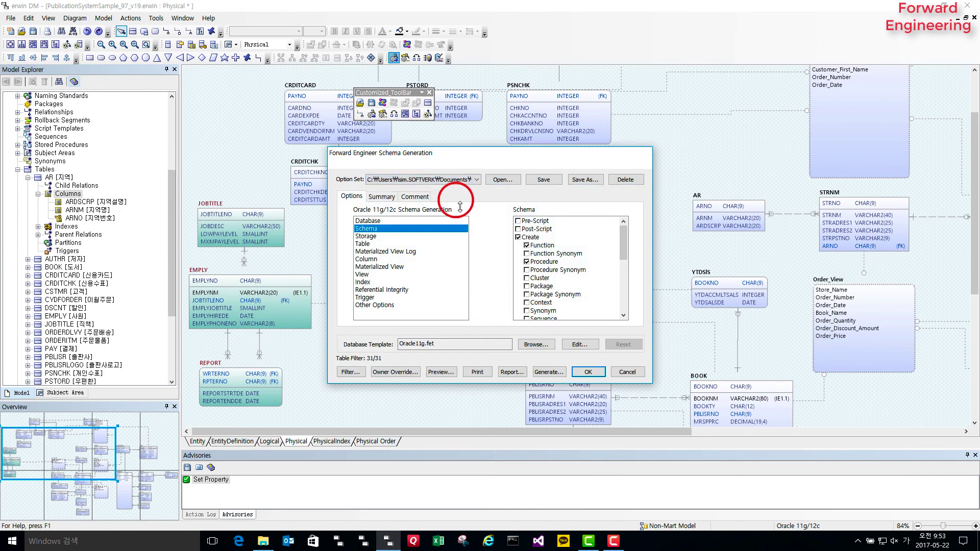
pyautogui.click(440, 372)
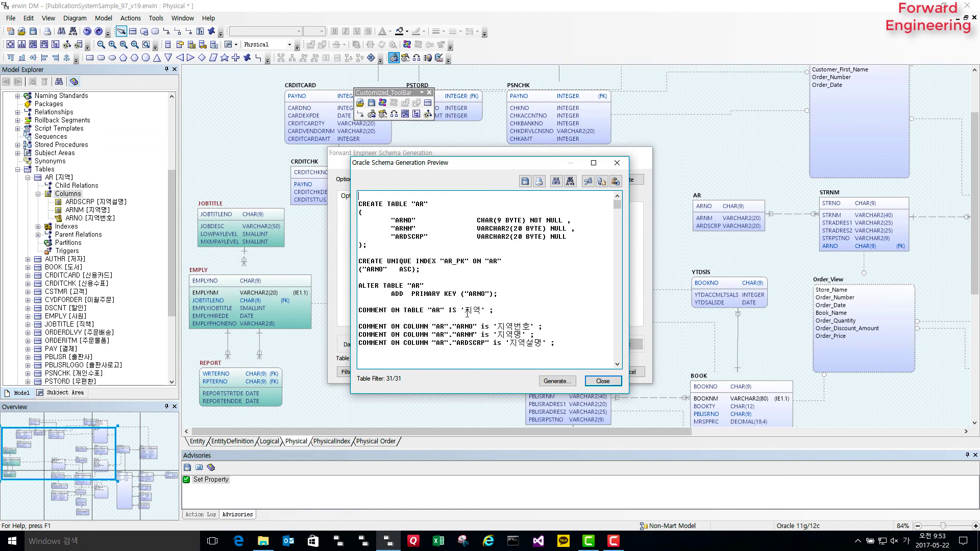
pyautogui.moveTo(464, 310); pyautogui.dragTo(359, 310)
pyautogui.moveTo(504, 326); pyautogui.dragTo(511, 326)
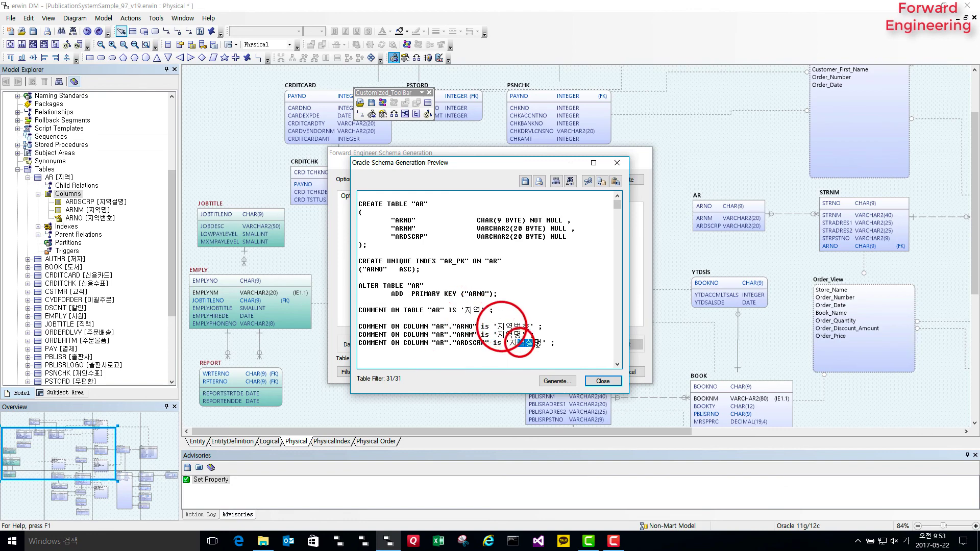
pyautogui.scroll(-8, 513, 326)
pyautogui.scroll(-2, 513, 325)
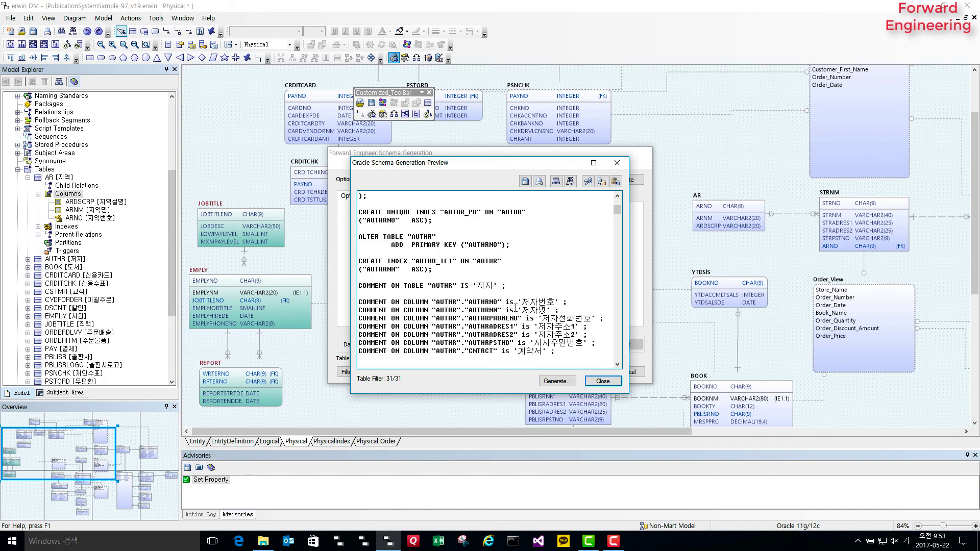
pyautogui.click(599, 383)
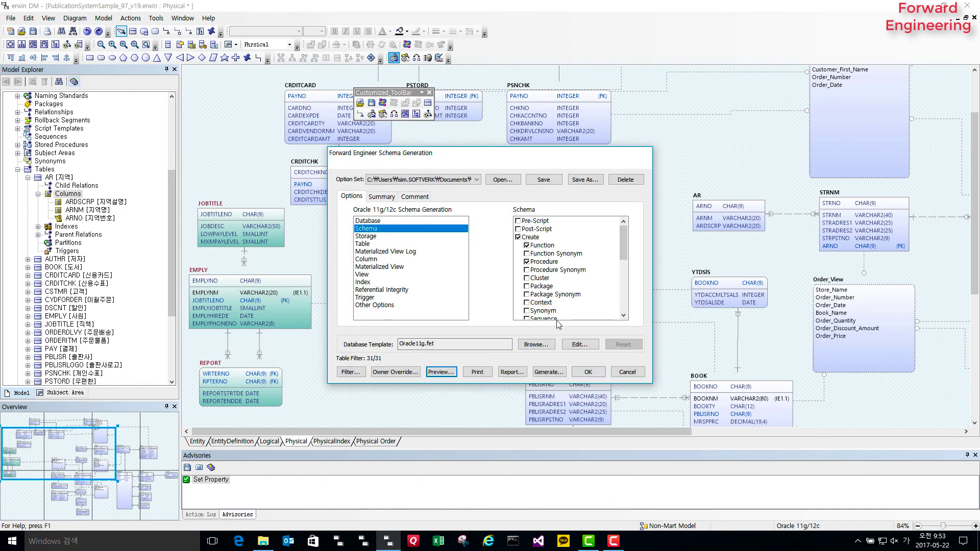
# Switch the schema generation option set to Delete_Schema.xml and preview its DROP statements
pyautogui.click(477, 179)
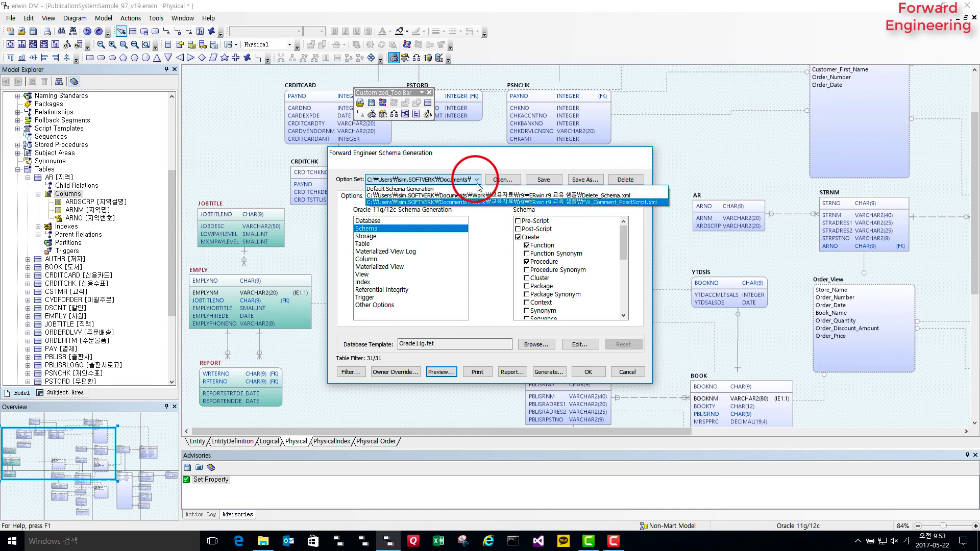
pyautogui.click(578, 196)
pyautogui.click(442, 372)
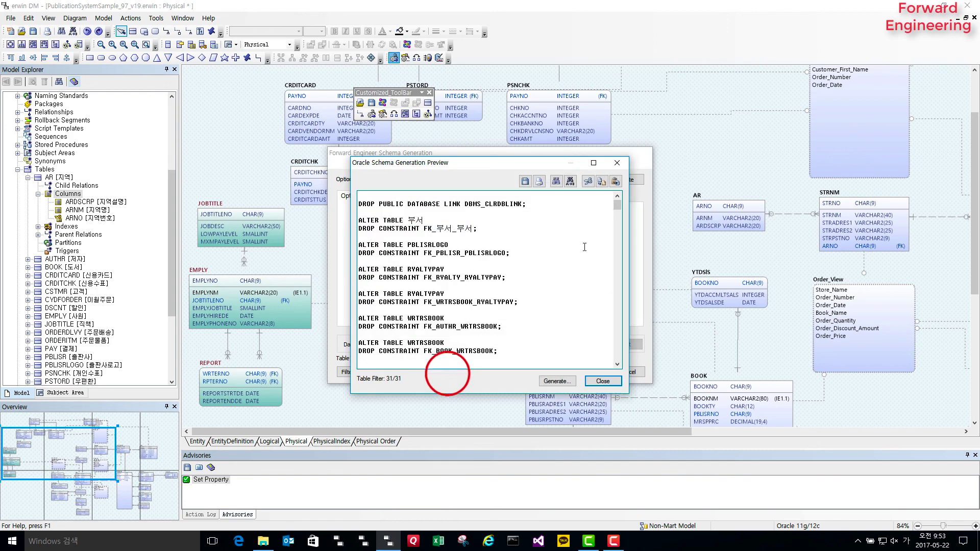
pyautogui.moveTo(618, 209); pyautogui.dragTo(618, 320)
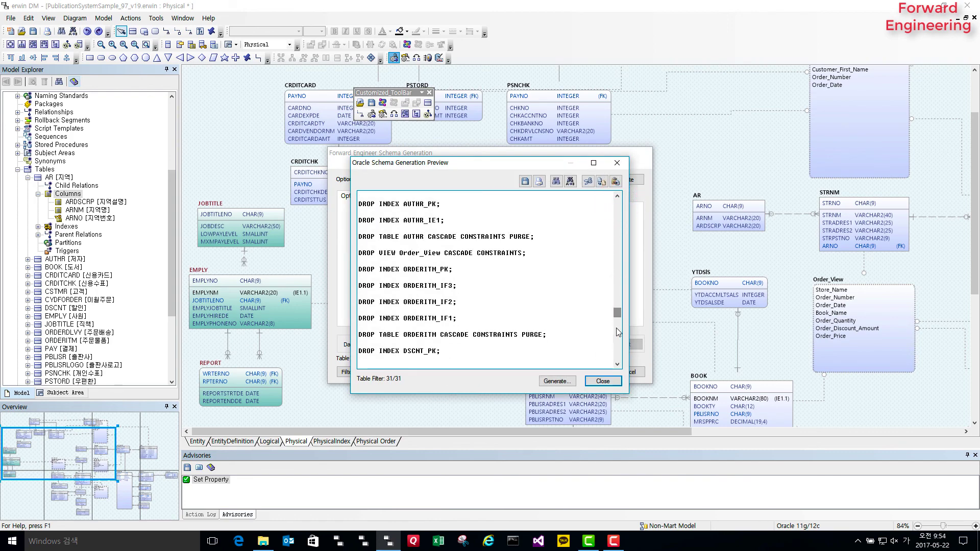
pyautogui.click(602, 389)
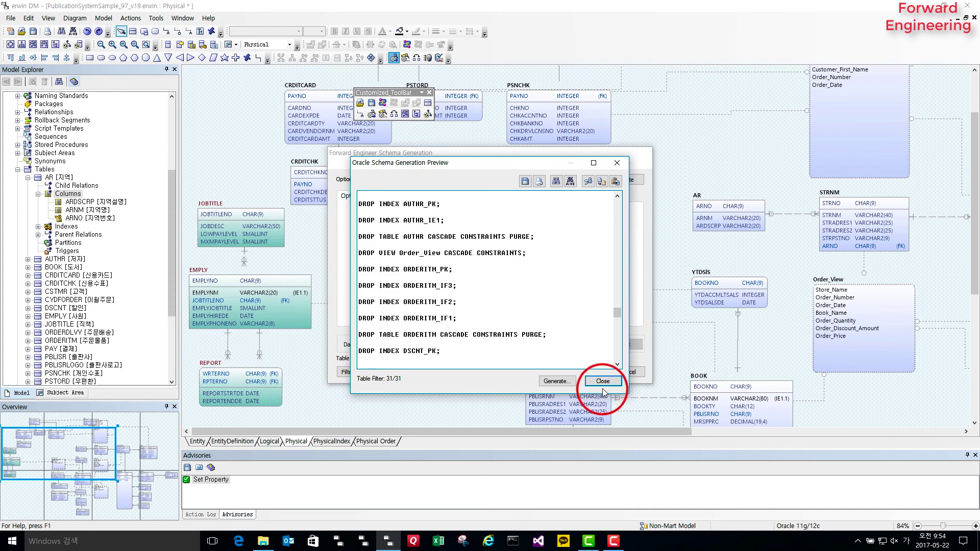
pyautogui.click(603, 390)
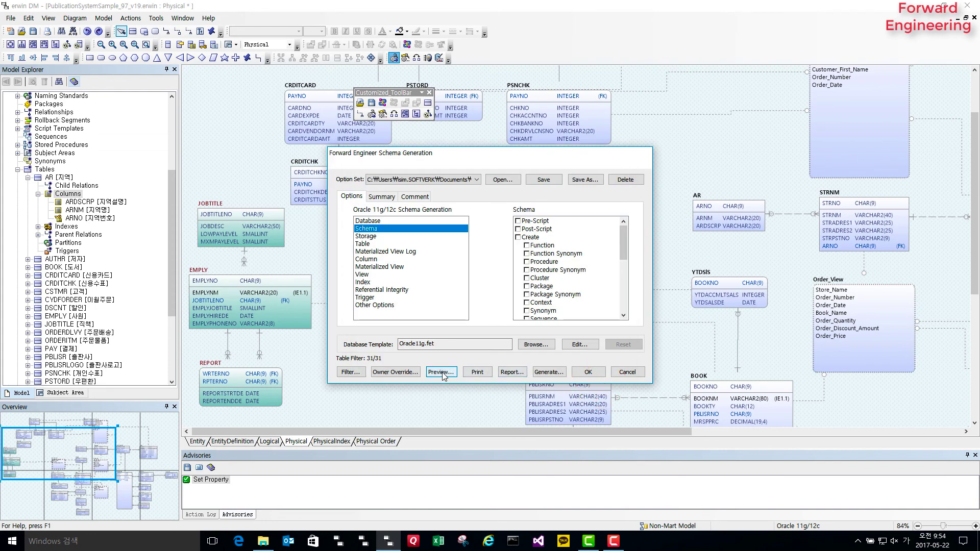
# Return to the FW_Comment_PosctScript.xml option set, preview its script again, and leave schema generation without generating
pyautogui.click(439, 179)
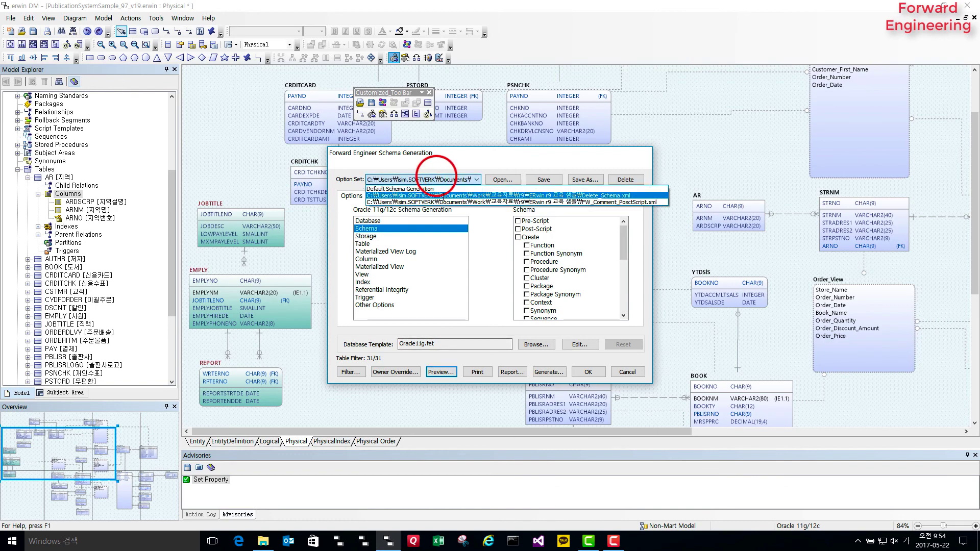
pyautogui.click(443, 202)
pyautogui.click(440, 372)
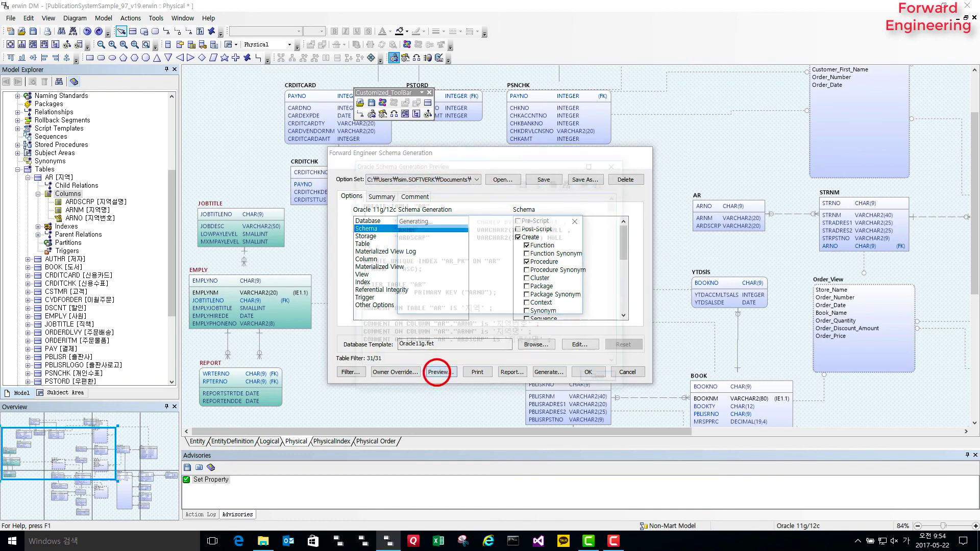
pyautogui.scroll(-5, 487, 281)
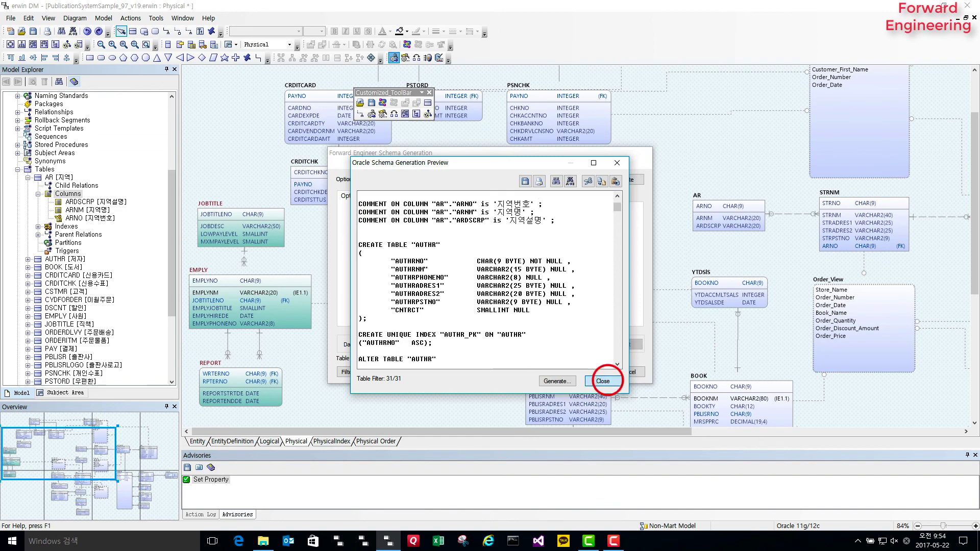
pyautogui.click(603, 380)
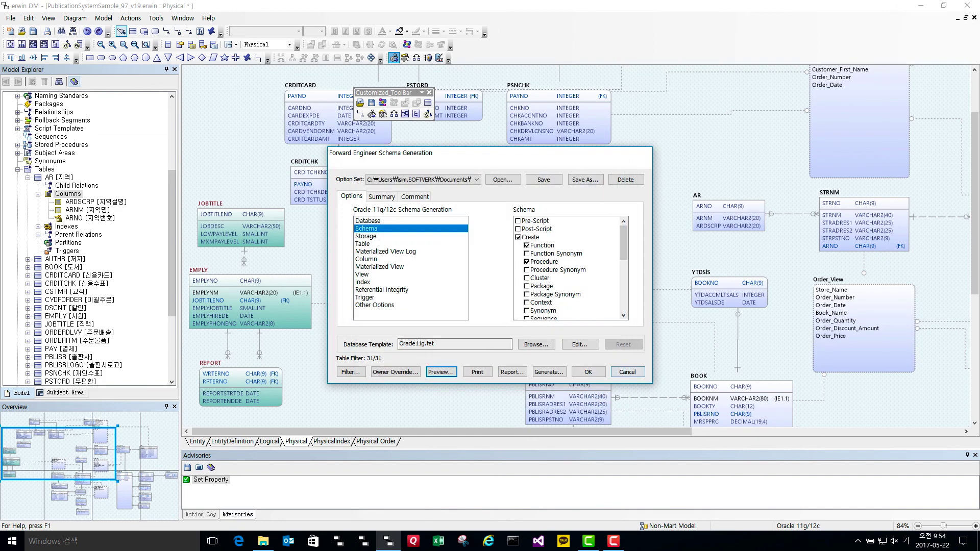
pyautogui.click(625, 372)
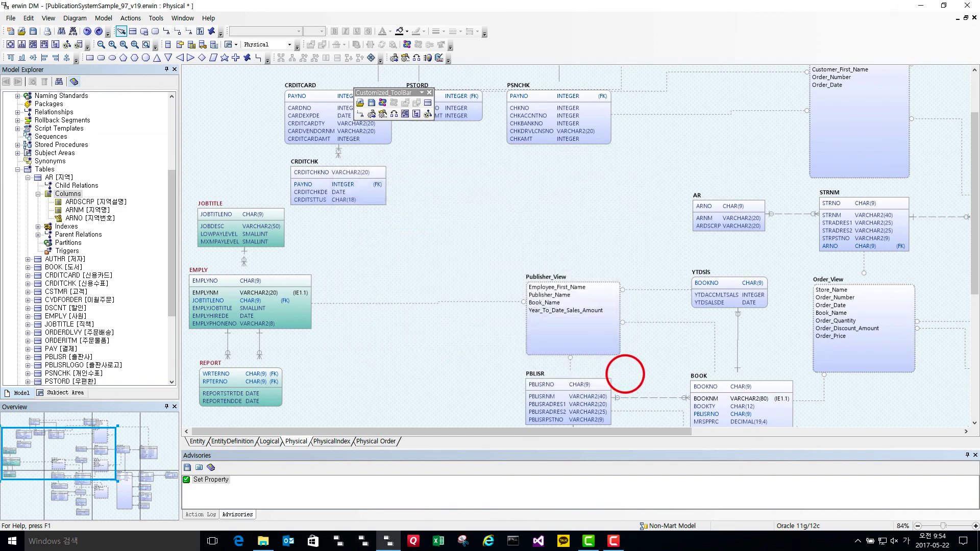
# Start reverse engineering into a new Logical/Physical model targeting Oracle 11g/12c with the default template
pyautogui.click(524, 185)
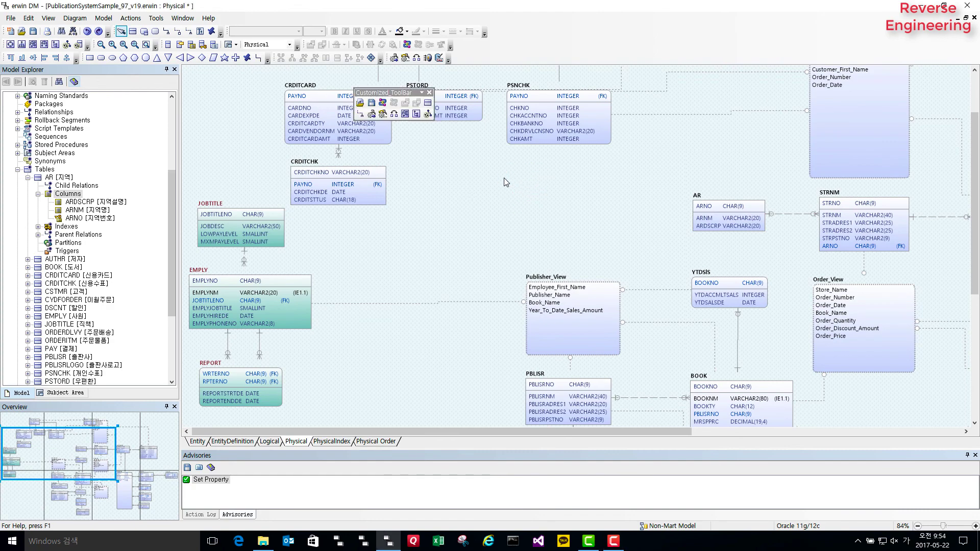
pyautogui.click(381, 117)
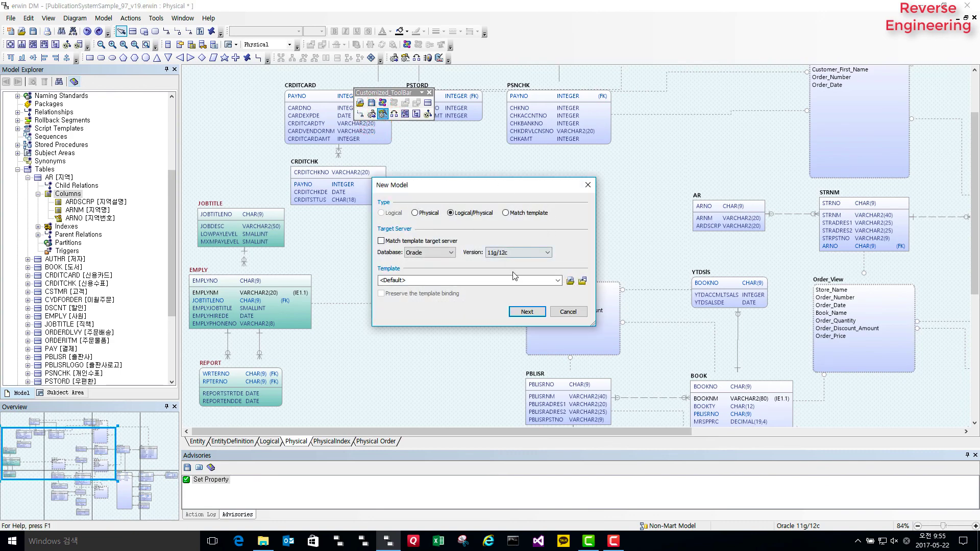
pyautogui.click(521, 313)
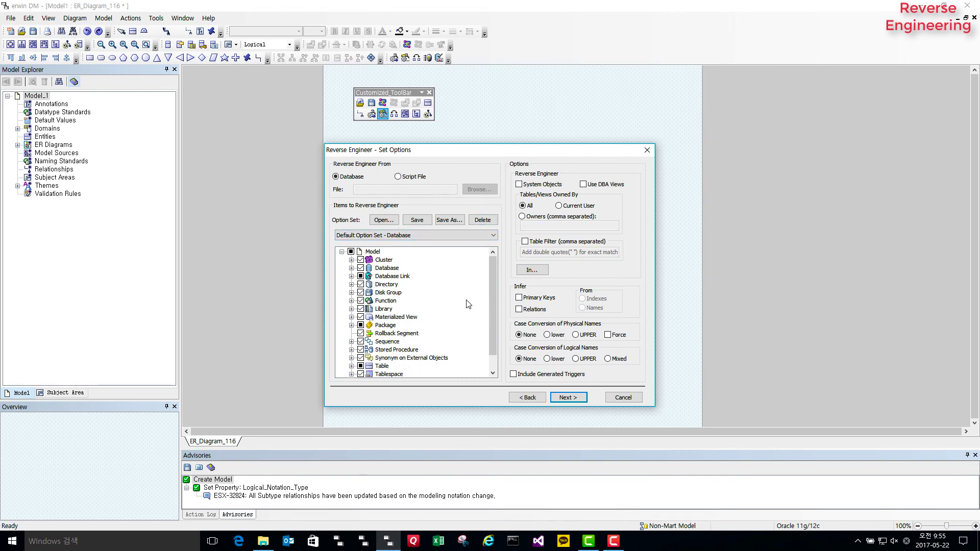
# Examine the Table and Column Properties items available for reverse engineering and the tablespace filter, leaving the filter unset
pyautogui.moveTo(489, 324); pyautogui.dragTo(491, 337)
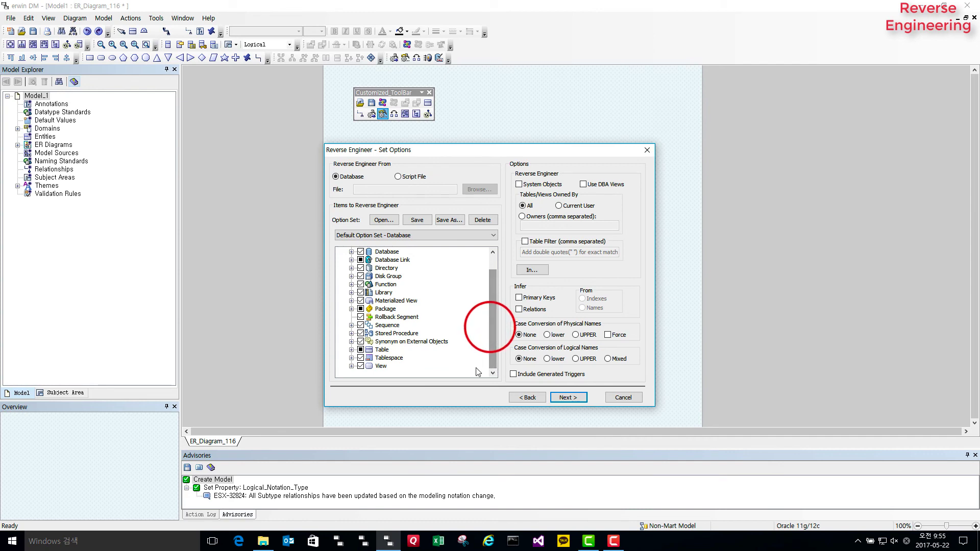
pyautogui.click(351, 350)
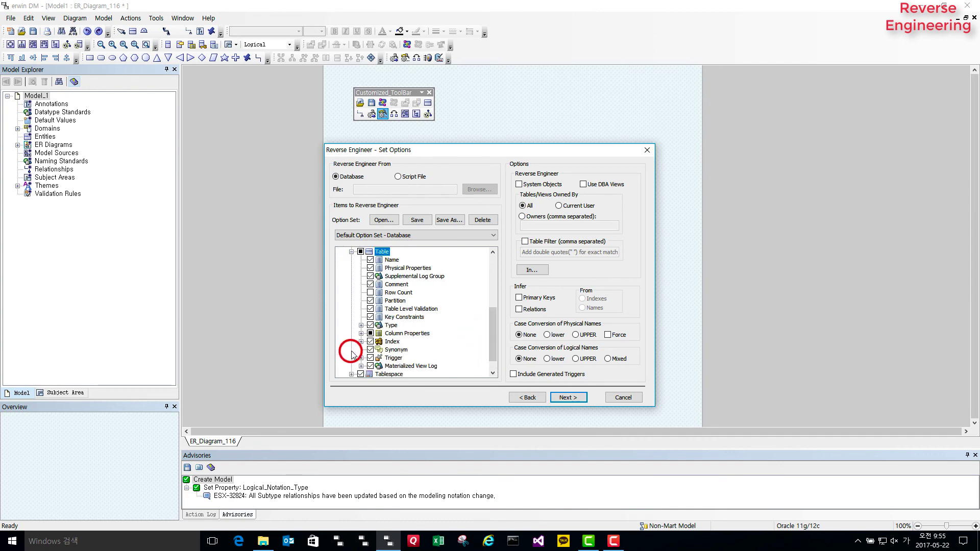
pyautogui.click(361, 334)
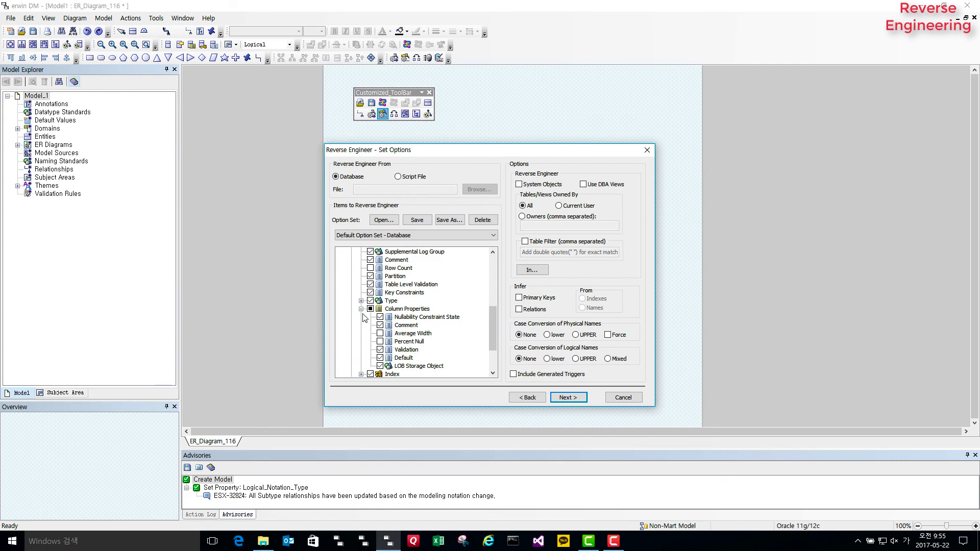
pyautogui.scroll(8, 472, 309)
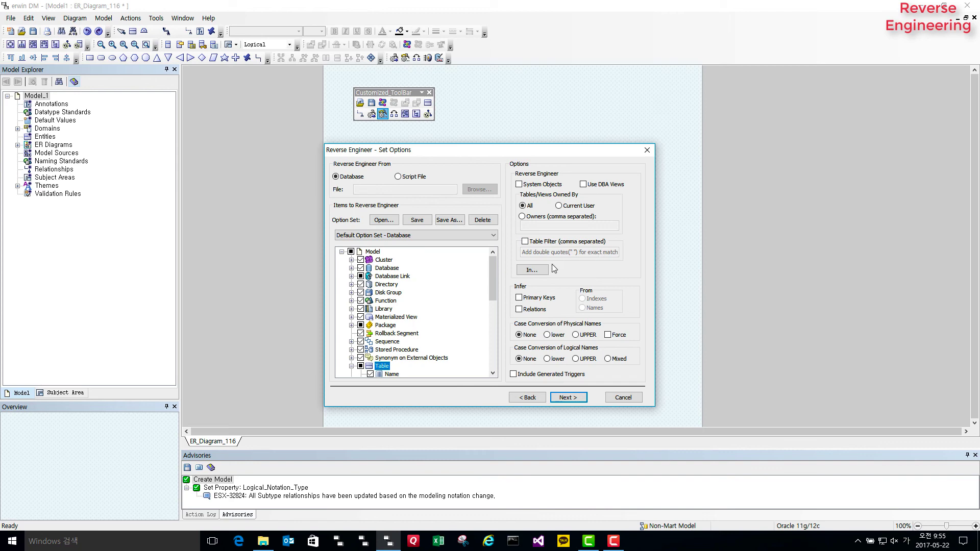
pyautogui.click(537, 270)
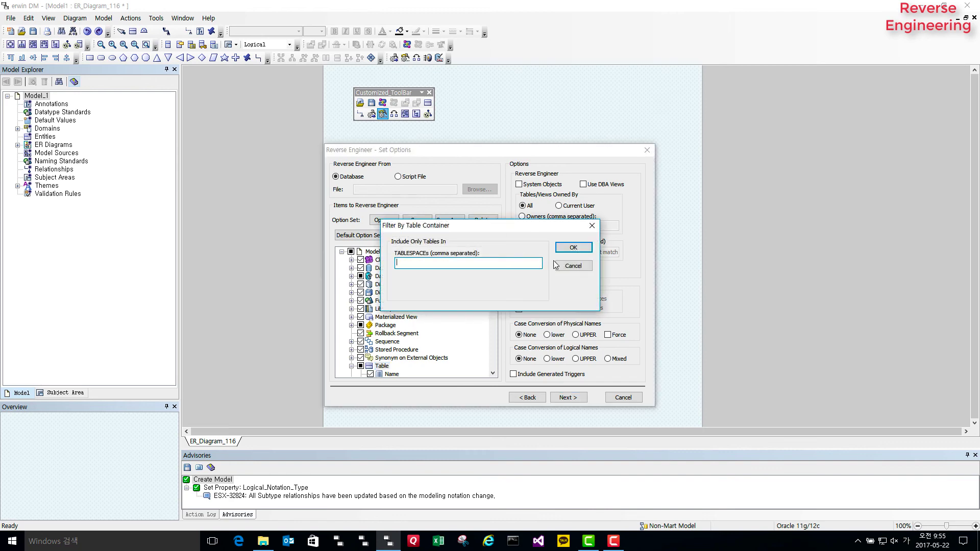
pyautogui.click(573, 265)
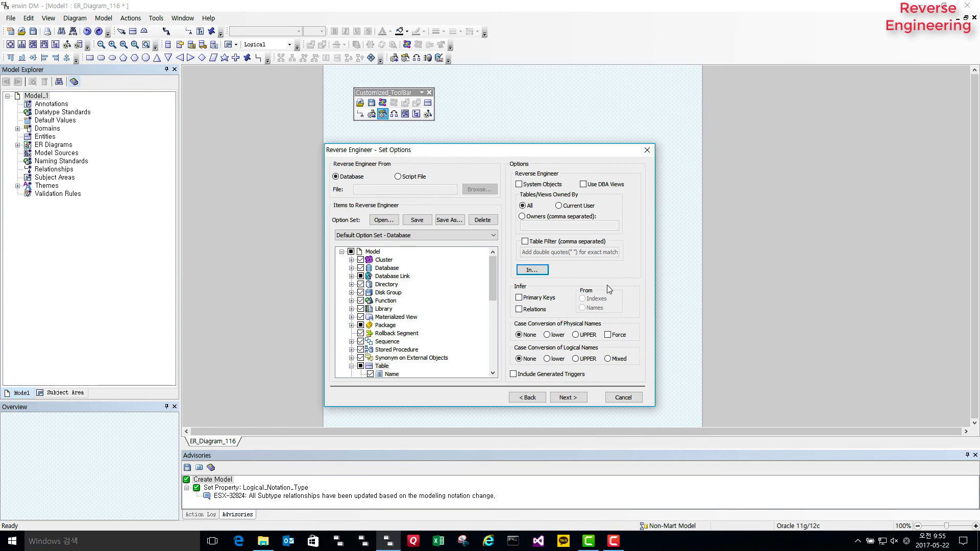
# Limit the reverse-engineered tables and views to those owned by the current user and proceed to the Oracle connection settings
pyautogui.click(576, 205)
pyautogui.click(563, 397)
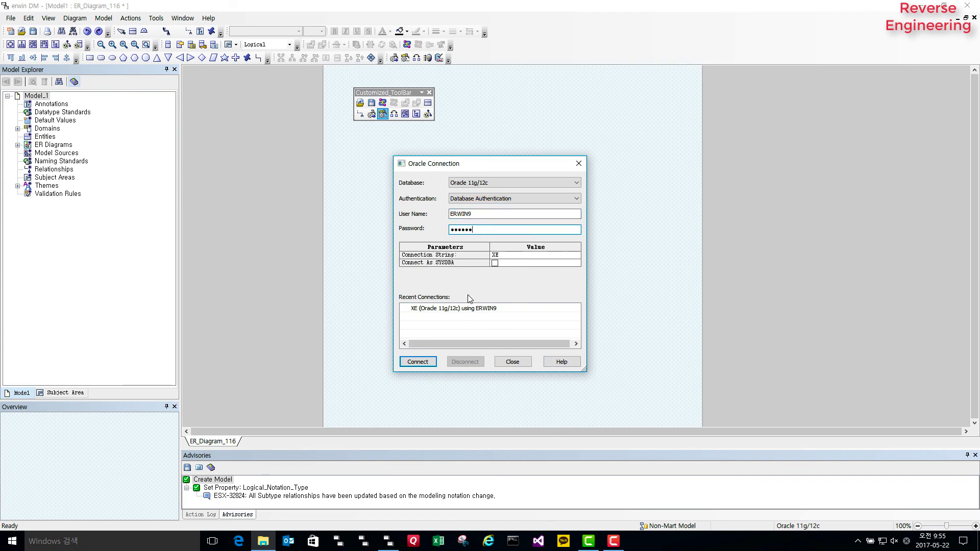
# Connect to the Oracle database, run the reverse engineering, and close its completion report to show the resulting diagram
pyautogui.click(418, 361)
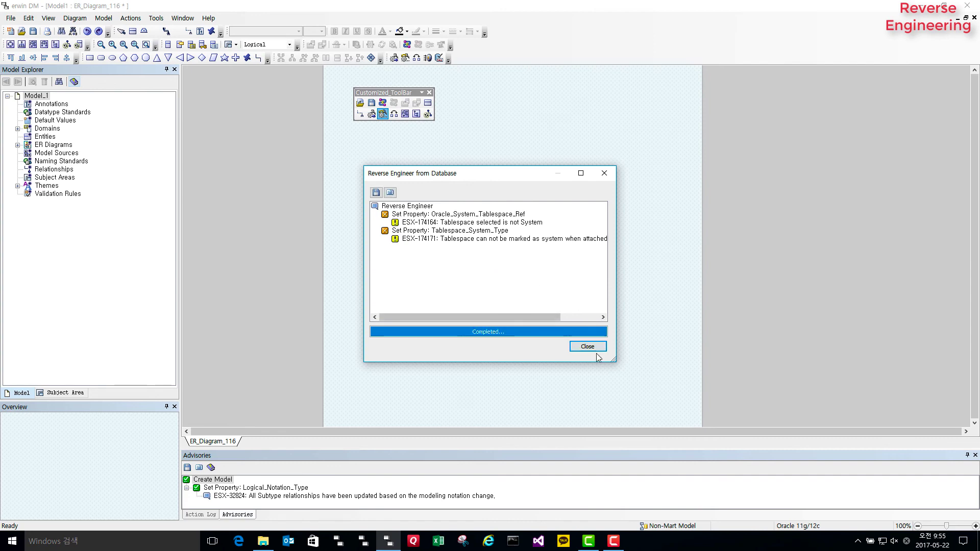
pyautogui.click(587, 347)
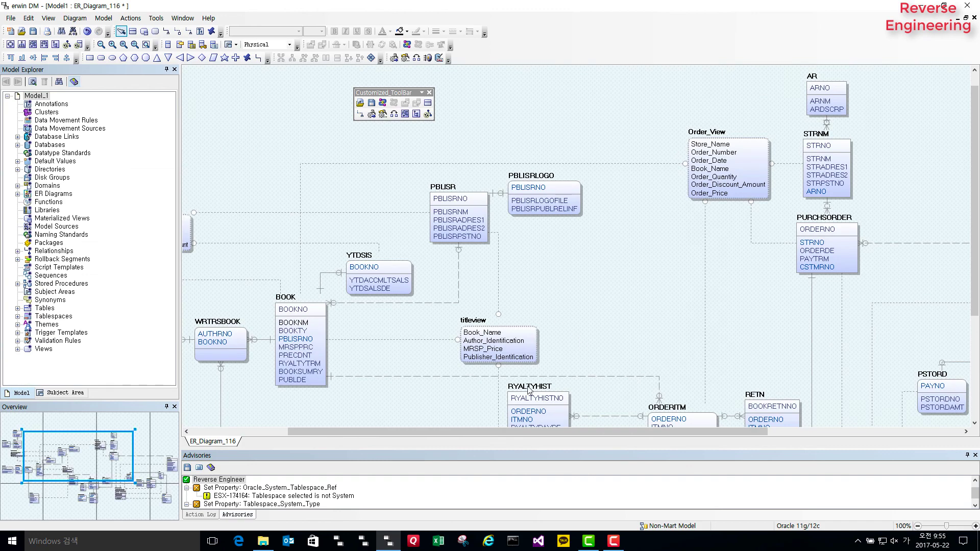
pyautogui.moveTo(518, 433); pyautogui.dragTo(421, 433)
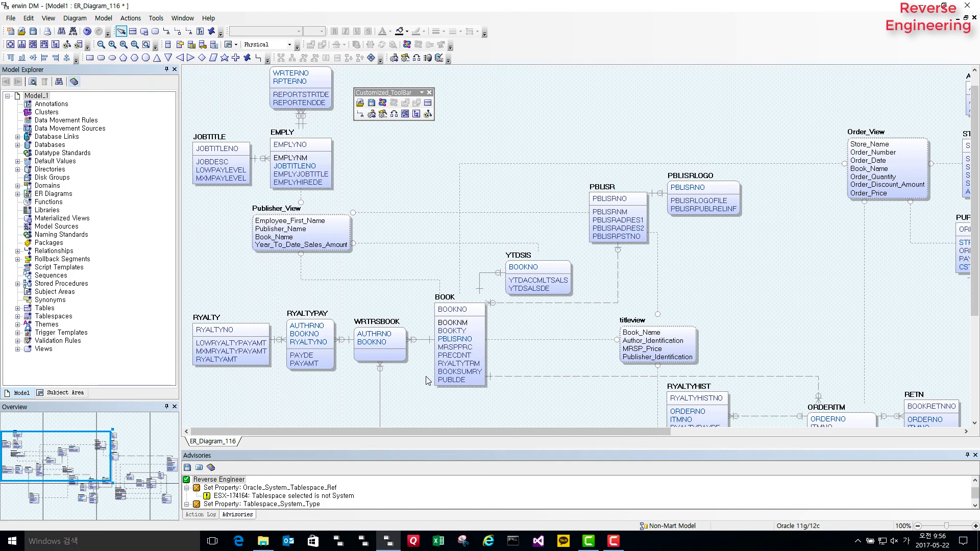
# Compare the reverse-engineered diagram in the Logical view with its Physical view
pyautogui.click(280, 46)
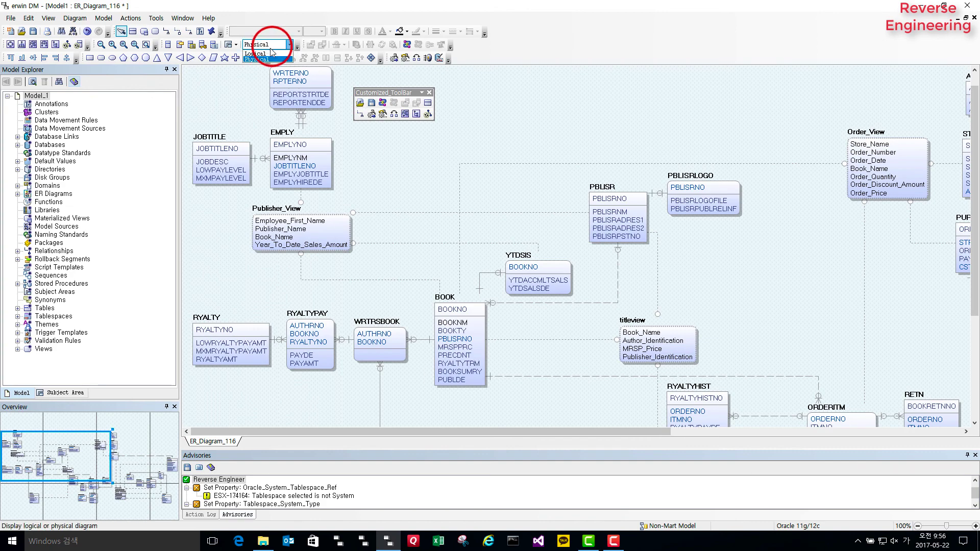
pyautogui.click(269, 57)
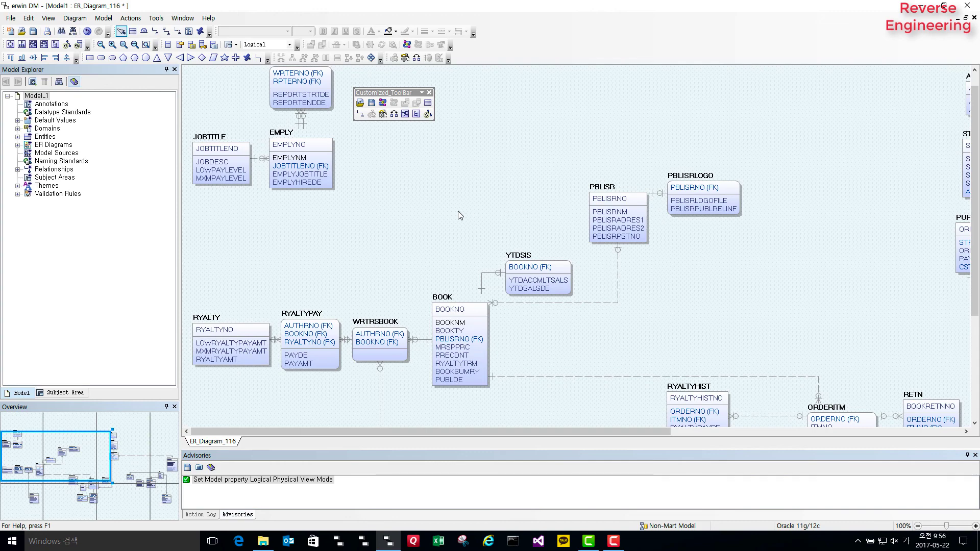
pyautogui.click(280, 45)
pyautogui.click(268, 53)
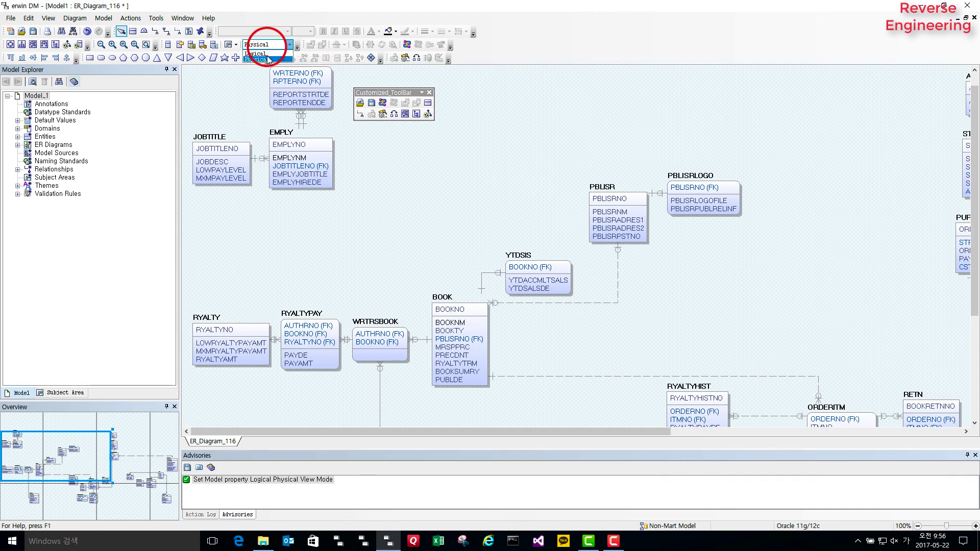
# Check the column comments of the EMPLY table, including JOBTITLENO, in the Physical view and close the column editor
pyautogui.rightClick(320, 146)
pyautogui.click(337, 166)
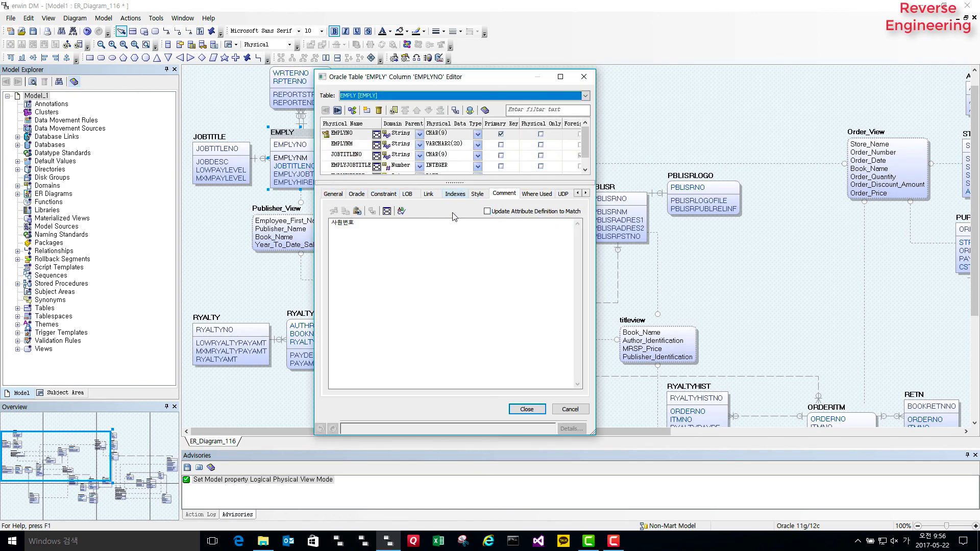
pyautogui.click(351, 154)
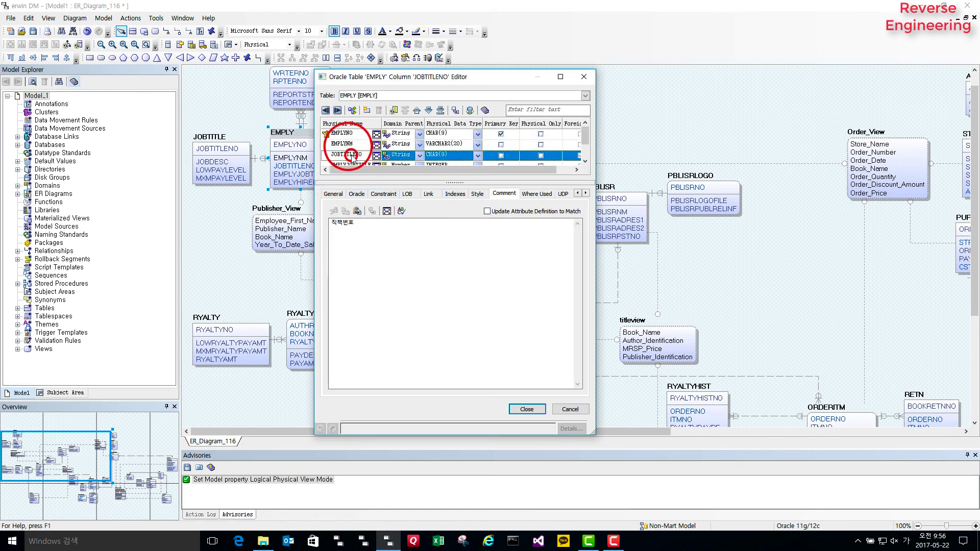
pyautogui.click(351, 154)
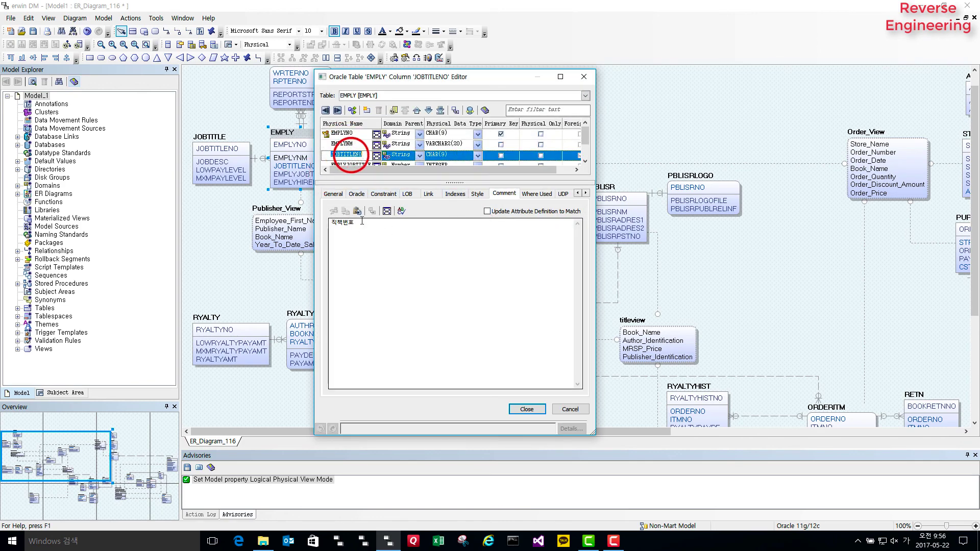
pyautogui.click(527, 410)
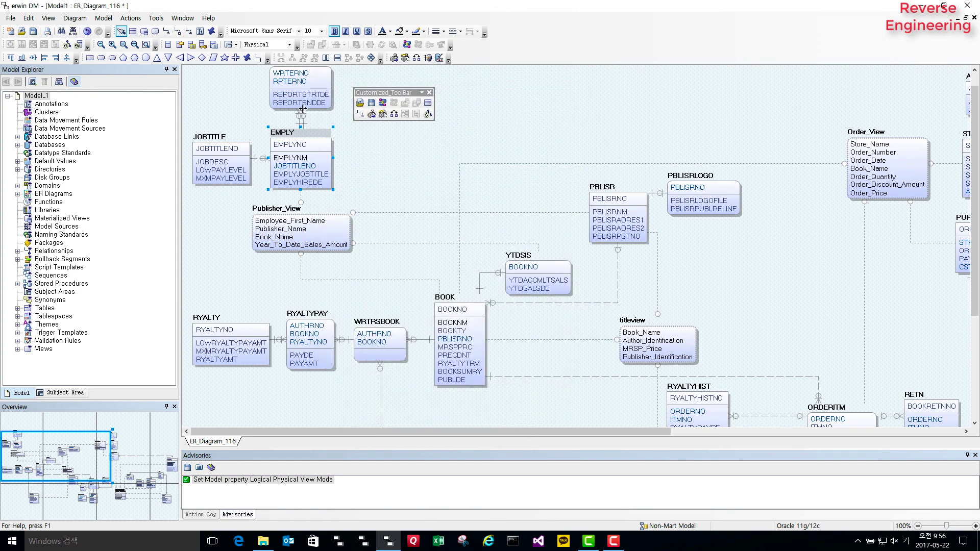
# Switch the diagram to the Logical view and set up the Bulk Editor for the Column and Table object types
pyautogui.click(289, 44)
pyautogui.click(266, 52)
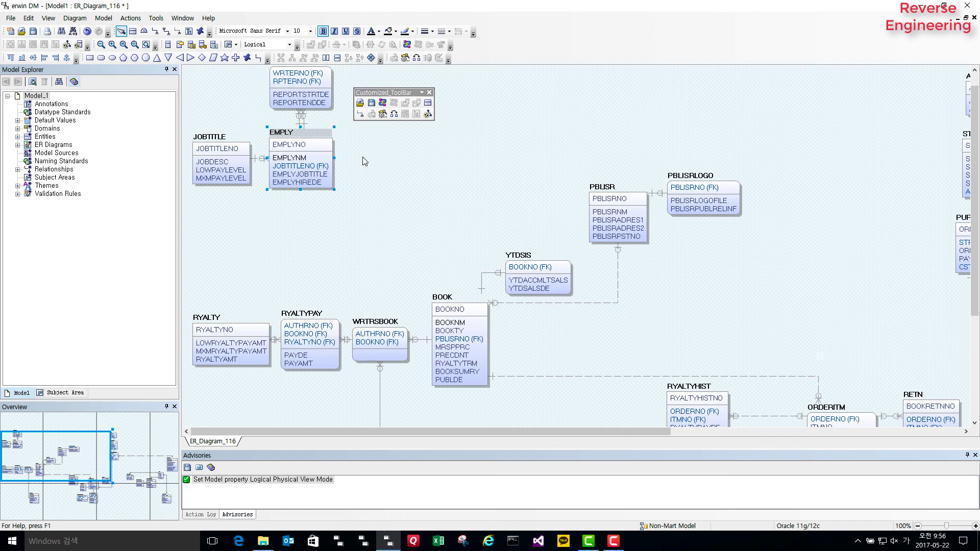
pyautogui.hotkey('ctrl', 'shift', 'b')
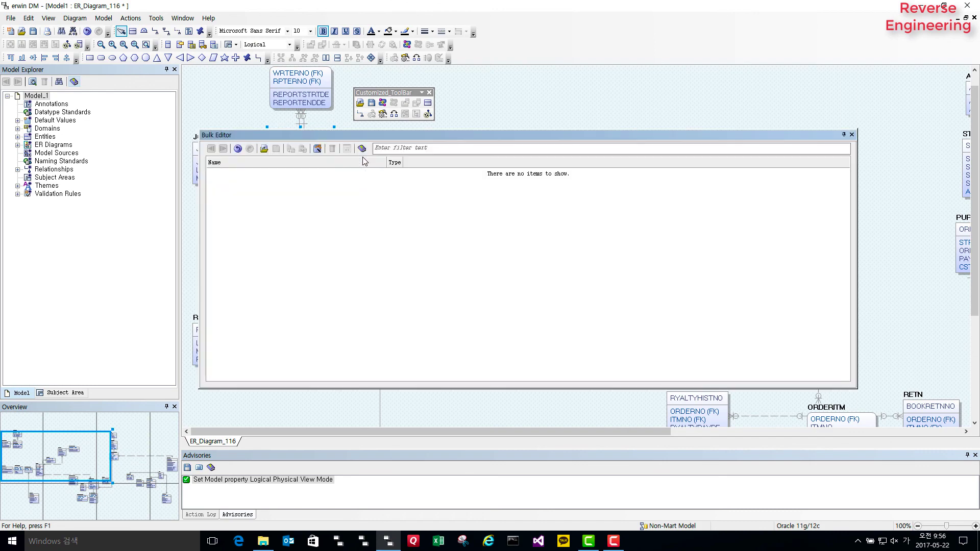
pyautogui.click(317, 148)
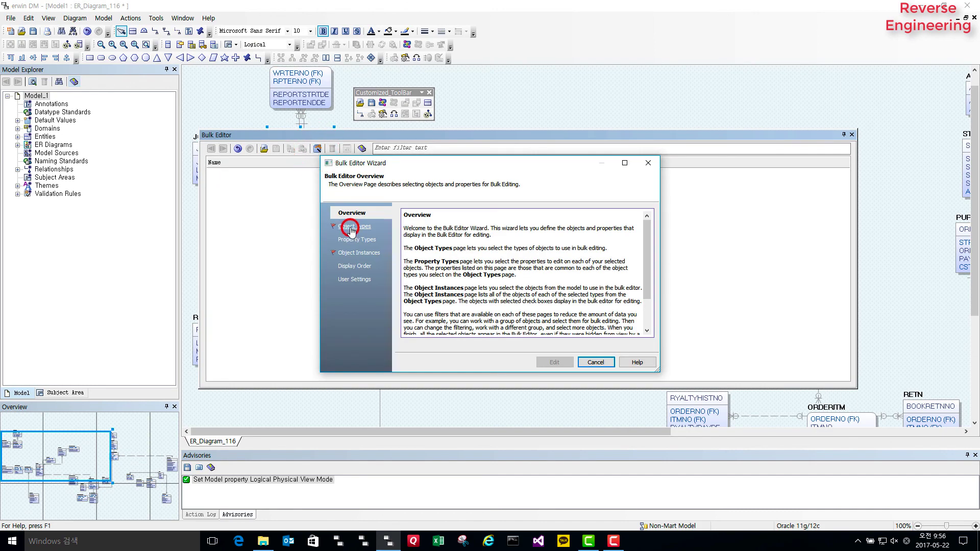
pyautogui.click(351, 228)
pyautogui.click(407, 261)
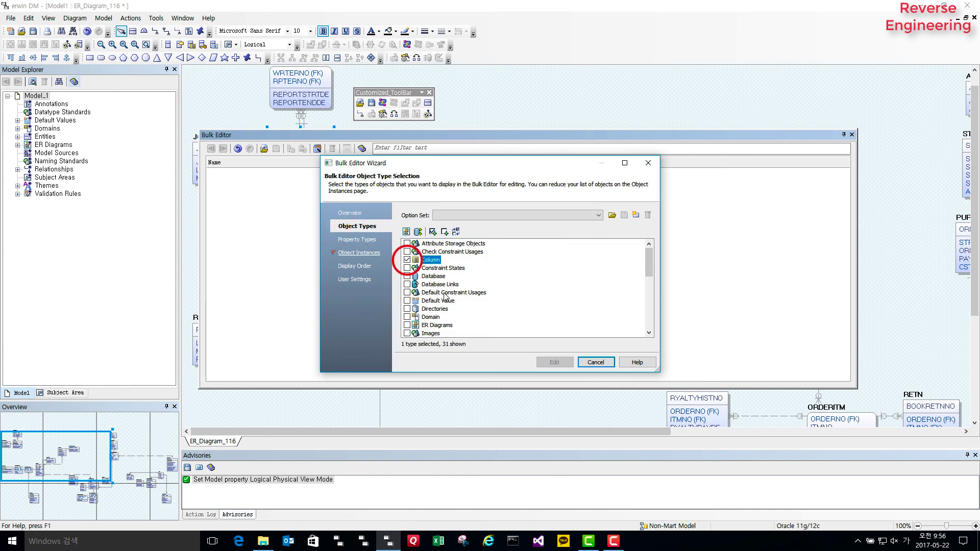
pyautogui.scroll(-3, 411, 270)
pyautogui.scroll(-3, 418, 317)
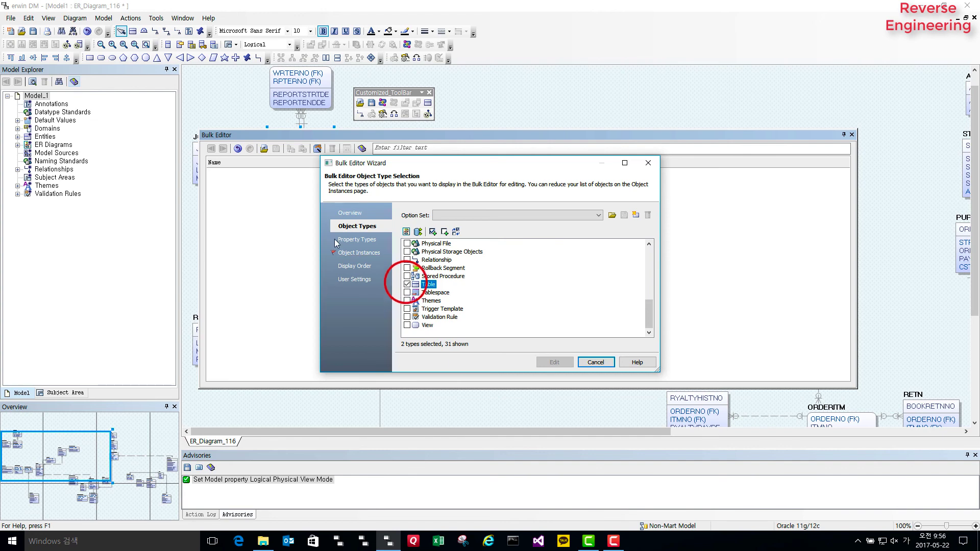
# Select the Comment, Name and Physical Name properties for bulk editing
pyautogui.click(350, 239)
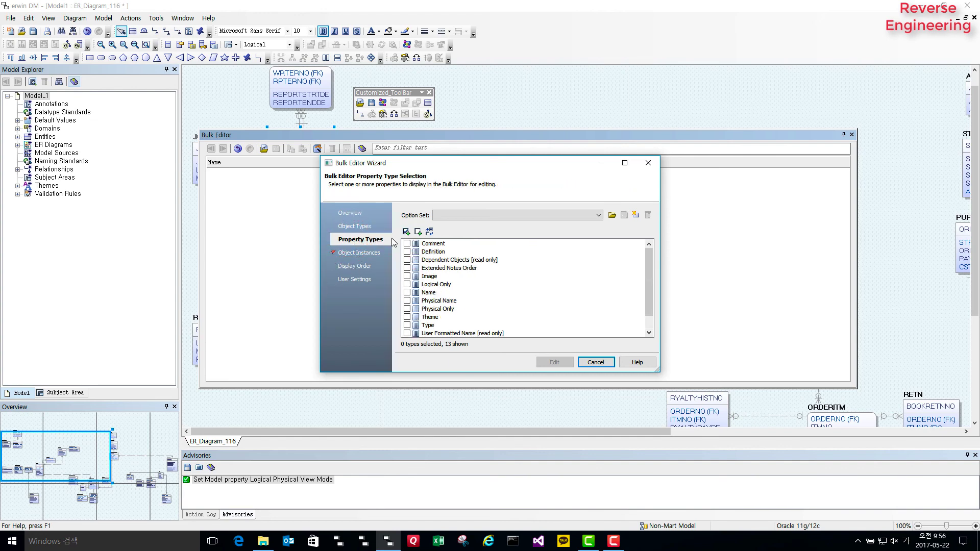
pyautogui.click(407, 244)
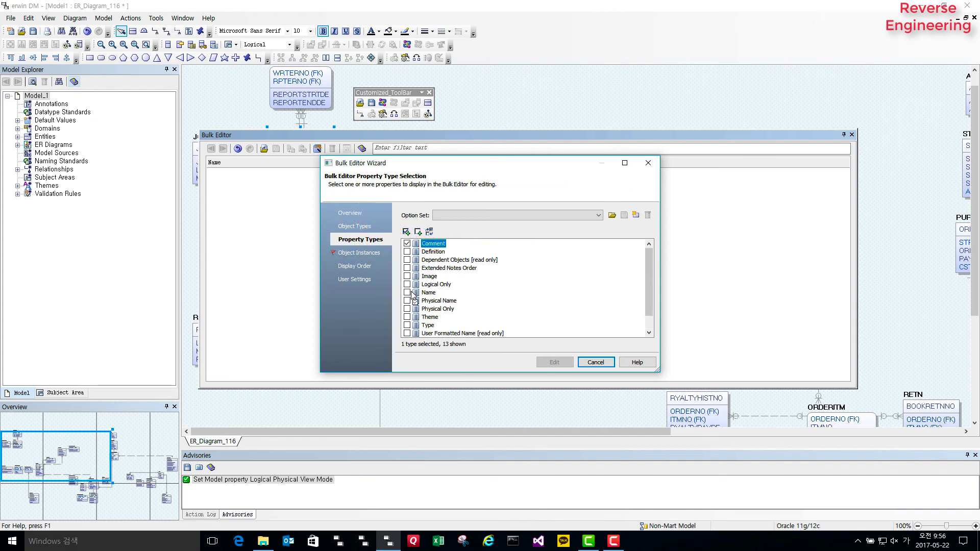
pyautogui.click(407, 293)
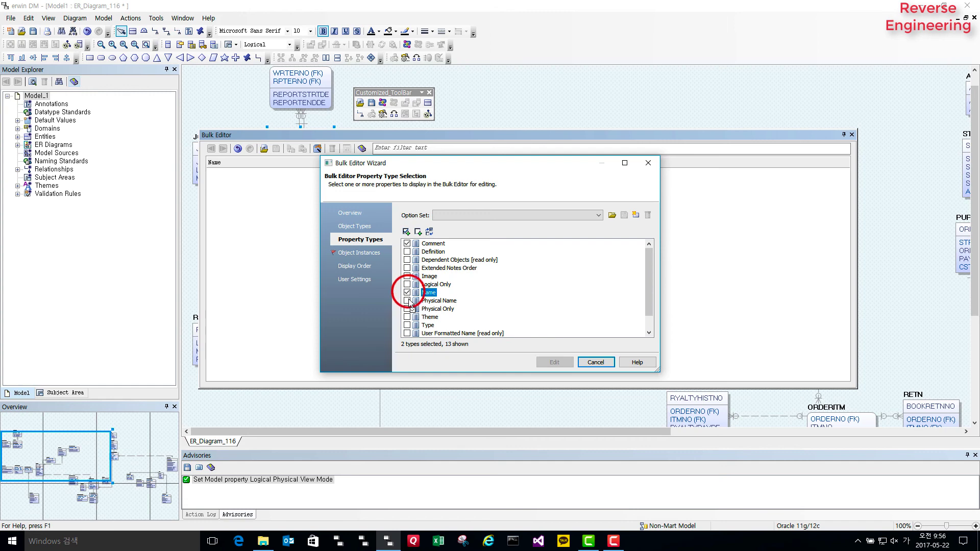
# Include all Table and Column instances, keep the default display order and user settings, and load them into the Bulk Editor
pyautogui.click(382, 255)
pyautogui.click(417, 232)
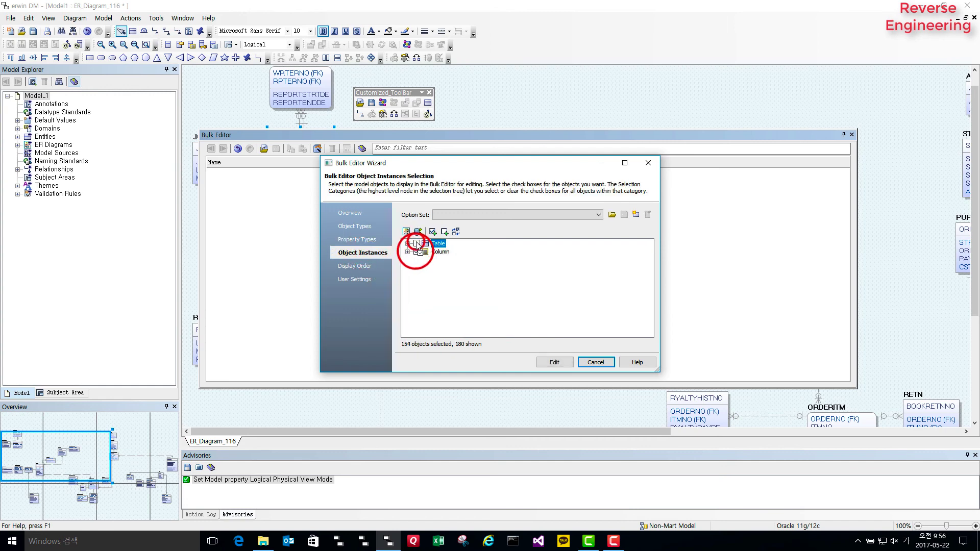
pyautogui.click(378, 268)
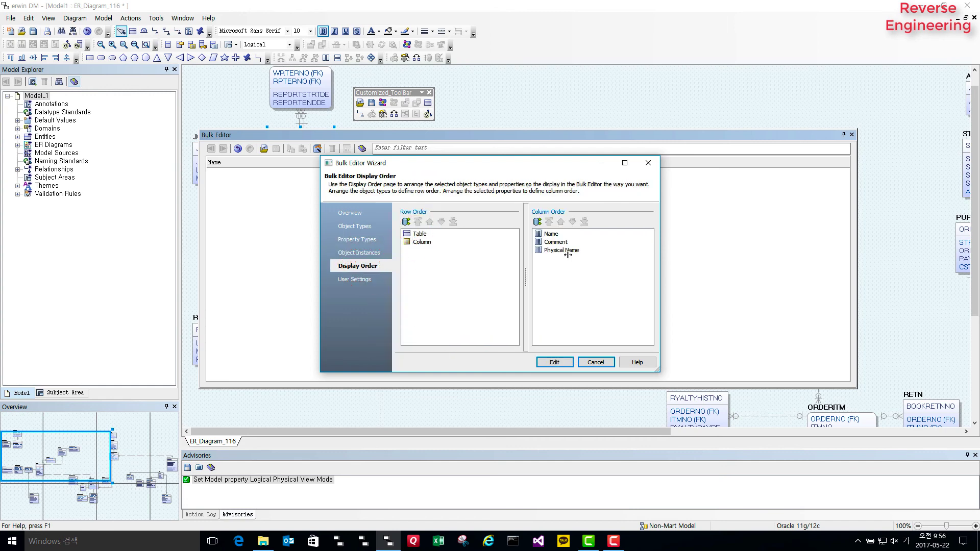
pyautogui.click(356, 279)
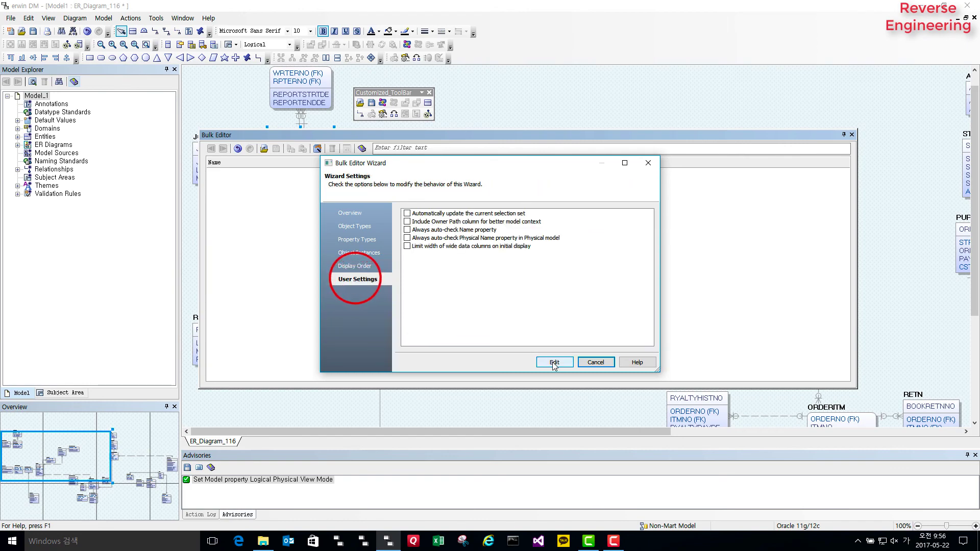
pyautogui.click(554, 362)
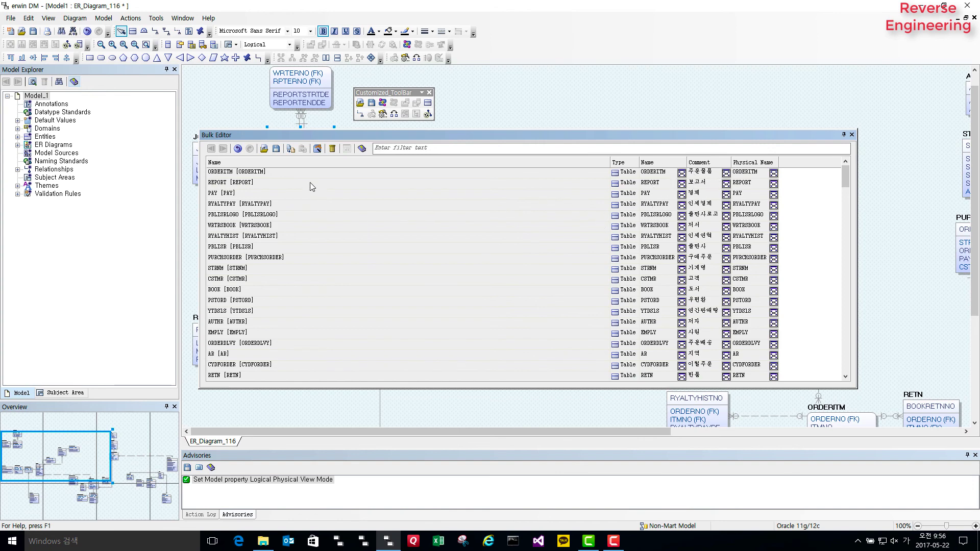
# Export all Bulk Editor rows to comment.csv in the Demo folder, replacing the existing file
pyautogui.click(275, 149)
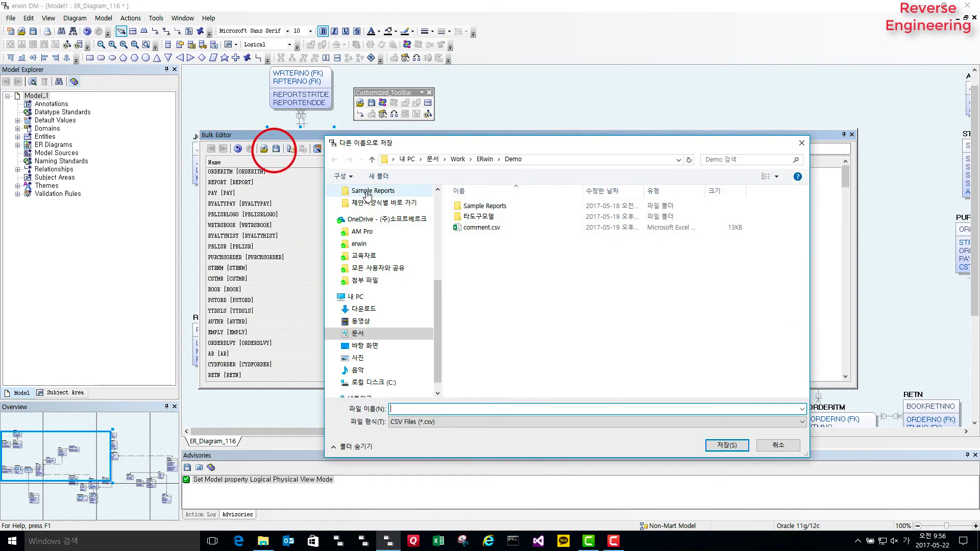
pyautogui.click(472, 230)
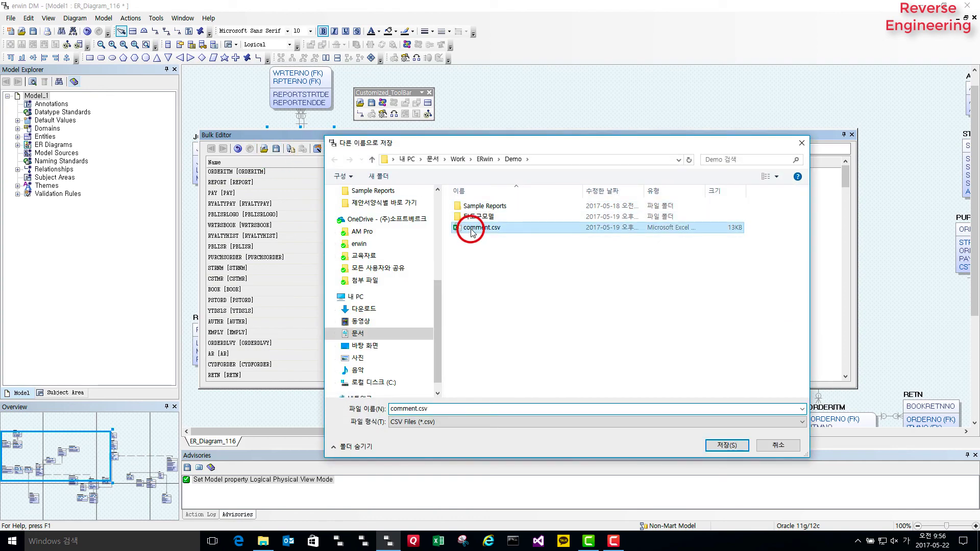
pyautogui.click(726, 445)
pyautogui.click(511, 275)
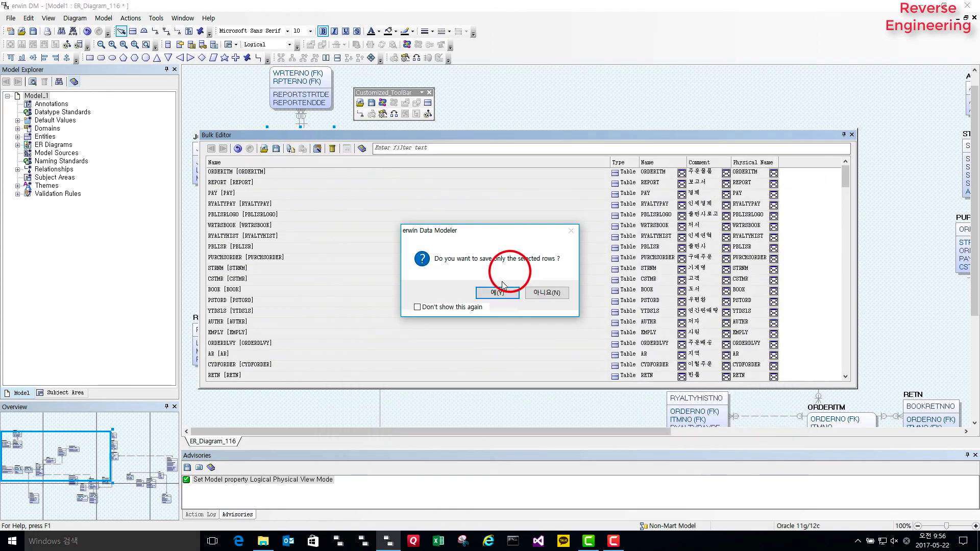
pyautogui.click(546, 293)
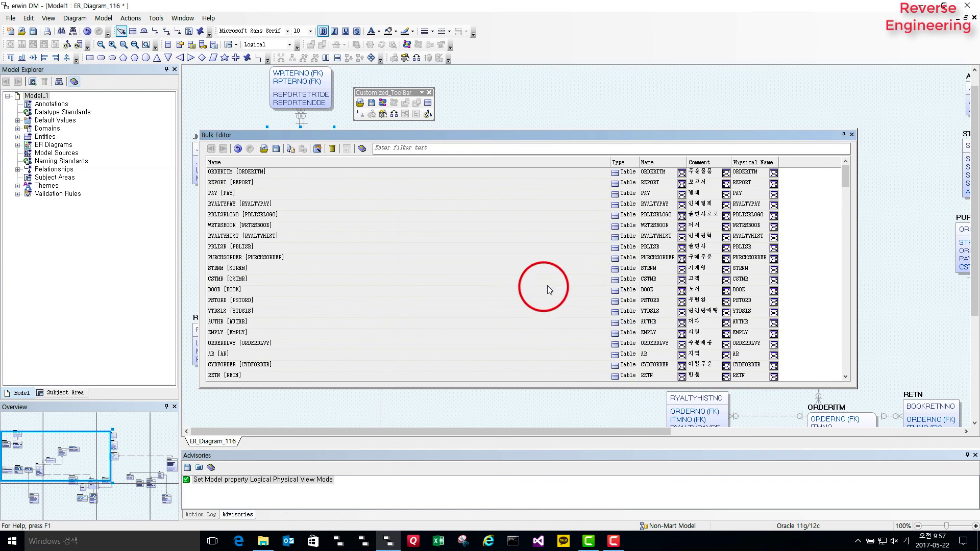
# Open comment.csv from the Demo folder in Excel and fit the widths of columns A to F to their contents
pyautogui.hotkey('alt', 'Tab')
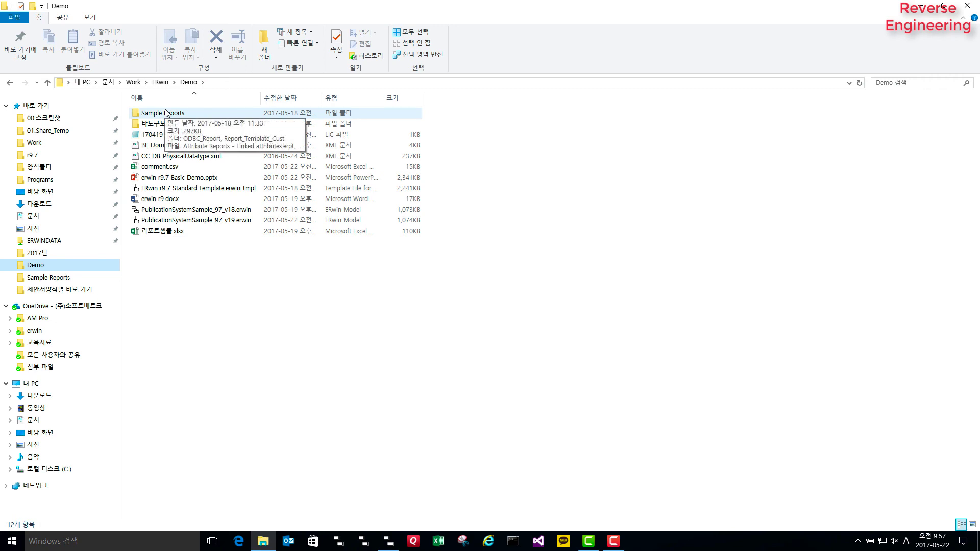
pyautogui.doubleClick(158, 169)
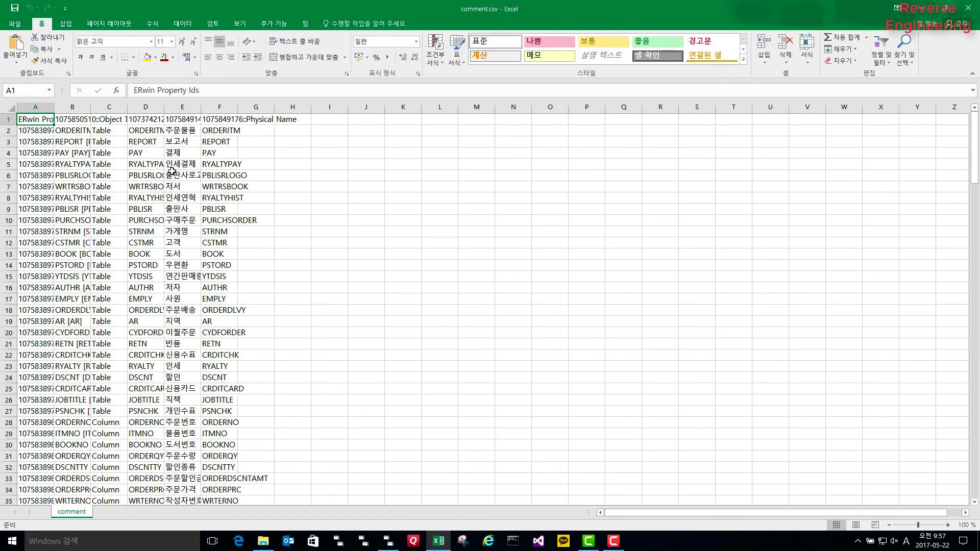
pyautogui.moveTo(36, 108)
pyautogui.mouseDown()
pyautogui.moveTo(255, 107)
pyautogui.moveTo(244, 107)
pyautogui.mouseUp()
pyautogui.doubleClick(238, 107)
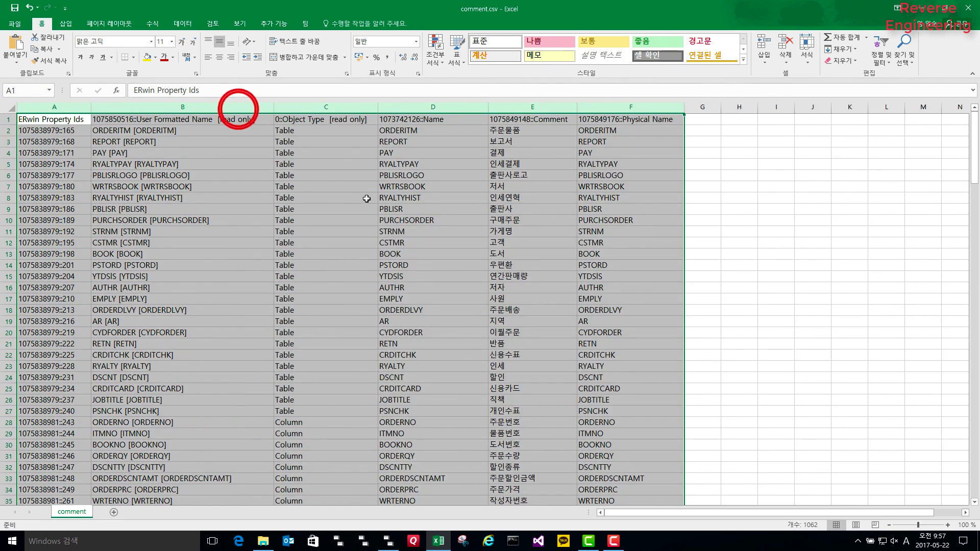
# Copy all values of the Comment column from E2 down and paste them over the Name column starting at D2
pyautogui.click(479, 175)
pyautogui.click(519, 130)
pyautogui.moveTo(520, 131); pyautogui.dragTo(537, 429)
pyautogui.hotkey('ctrl', 'c')
pyautogui.scroll(20, 453, 254)
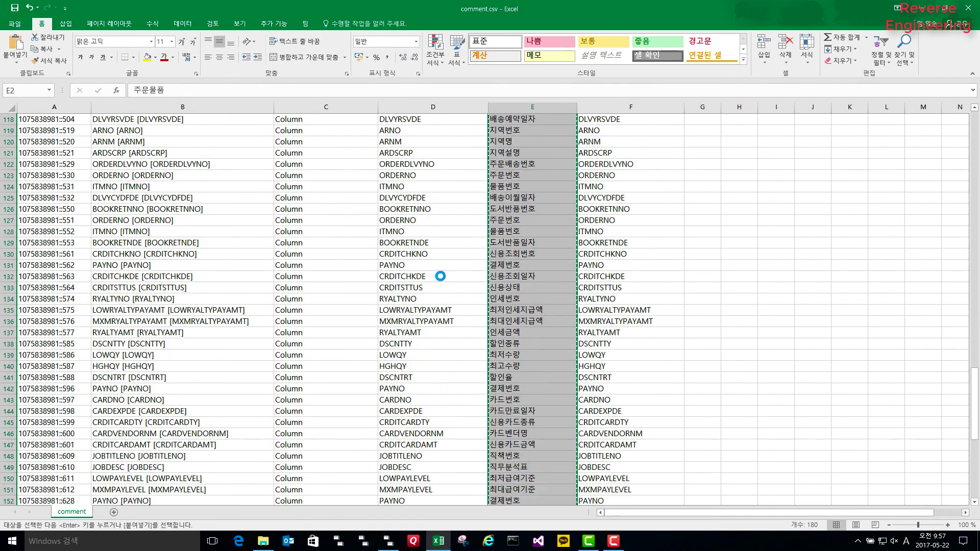
pyautogui.scroll(6, 454, 254)
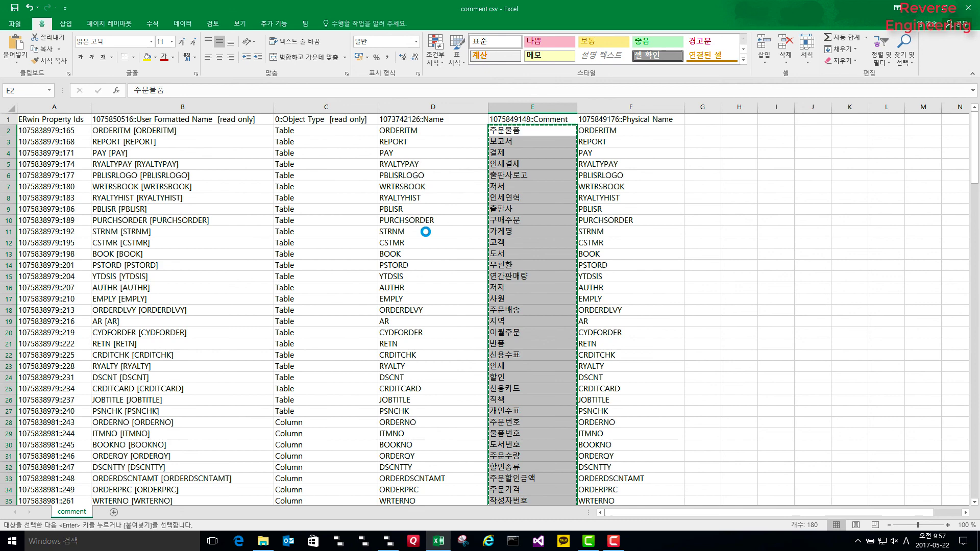
pyautogui.click(449, 131)
pyautogui.hotkey('ctrl', 'v')
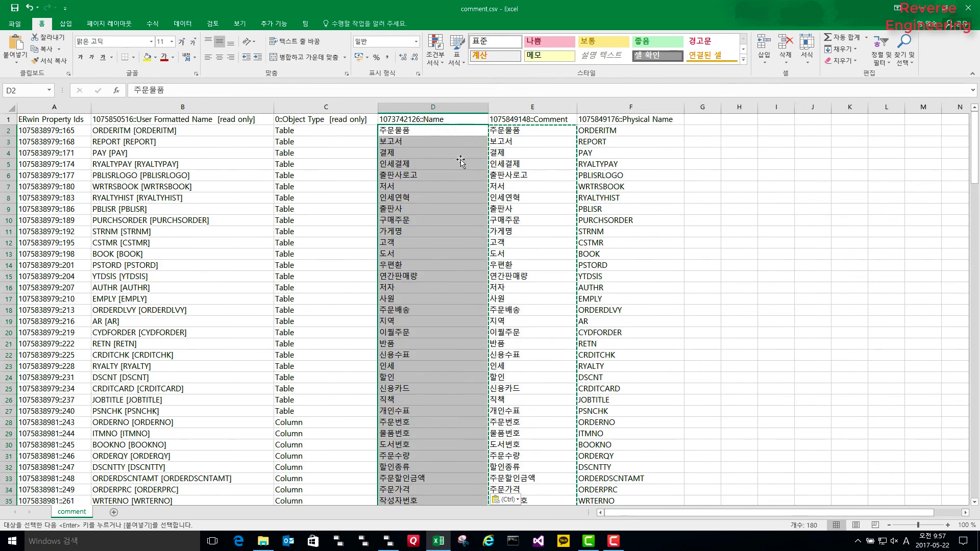
# Save comment.csv in the Demo folder in CSV format, replacing the existing file, and close Excel
pyautogui.click(15, 6)
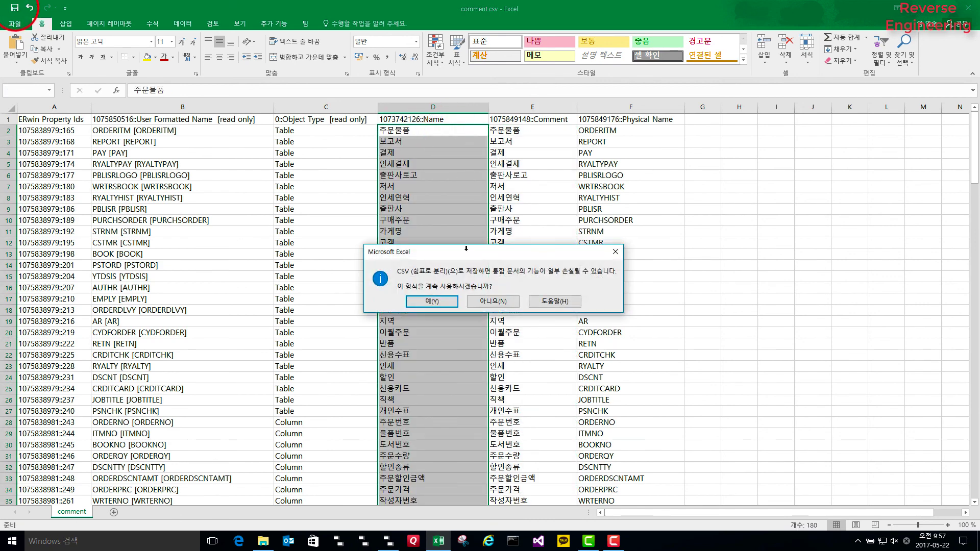
pyautogui.click(443, 299)
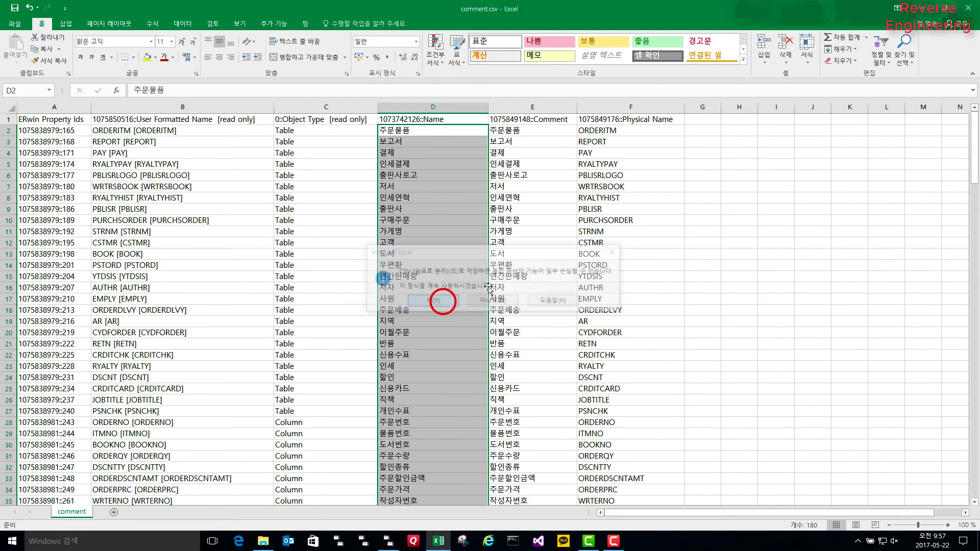
pyautogui.click(968, 8)
pyautogui.click(437, 283)
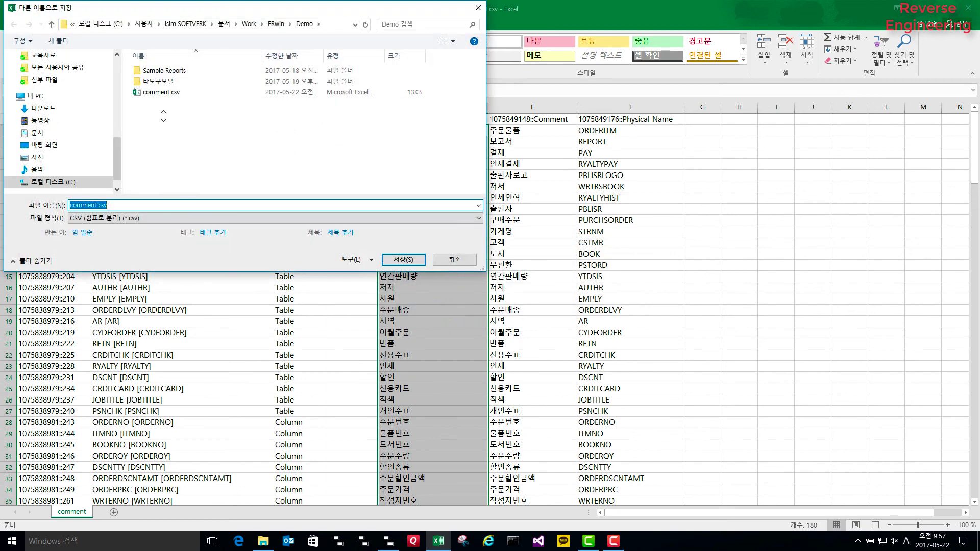
pyautogui.click(152, 92)
pyautogui.click(402, 259)
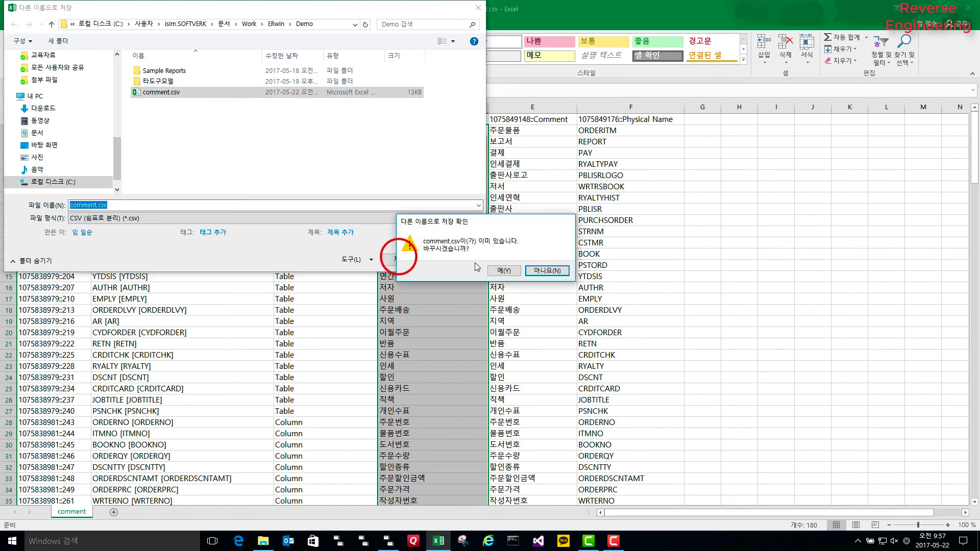
pyautogui.click(503, 270)
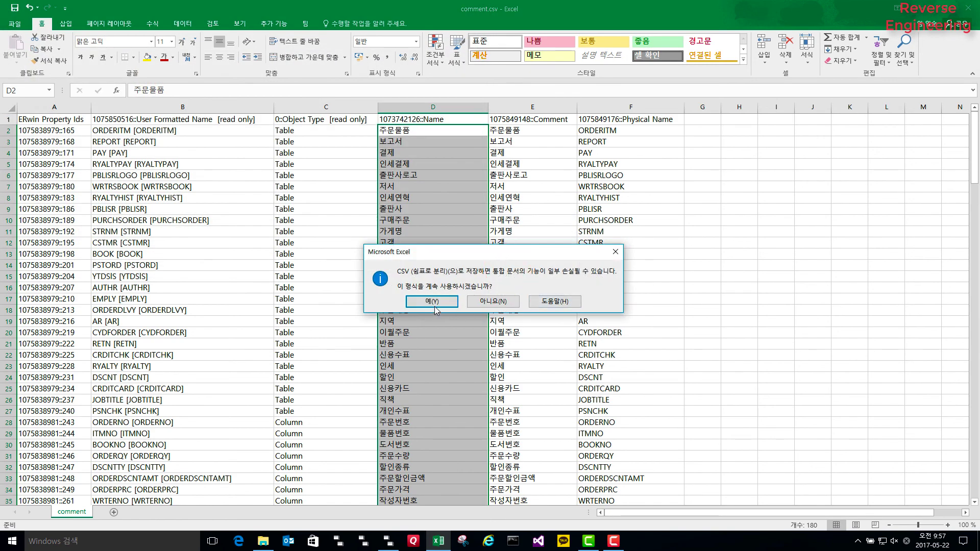
pyautogui.click(435, 306)
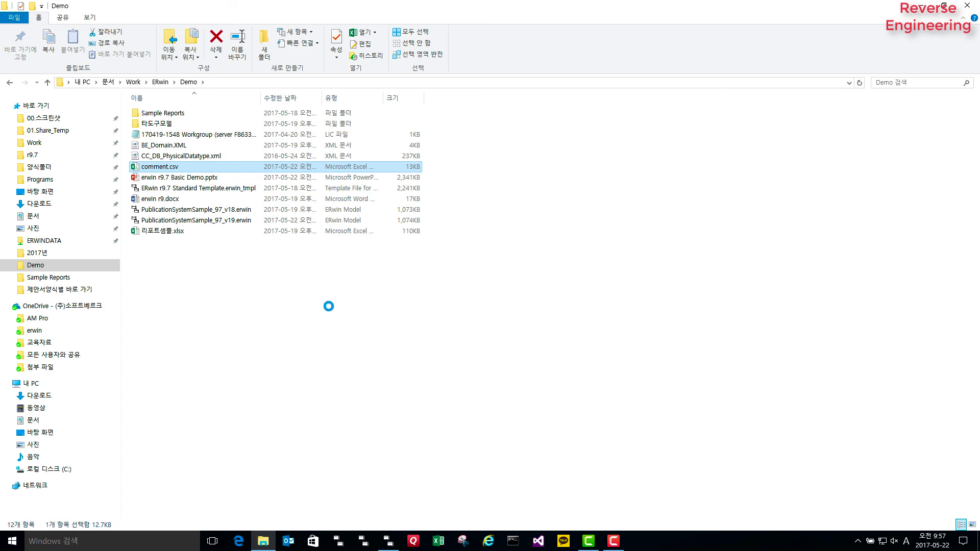
# Switch to erwin DM, import comment.csv from the Demo folder into the Bulk Editor, and close the editor
pyautogui.click(391, 540)
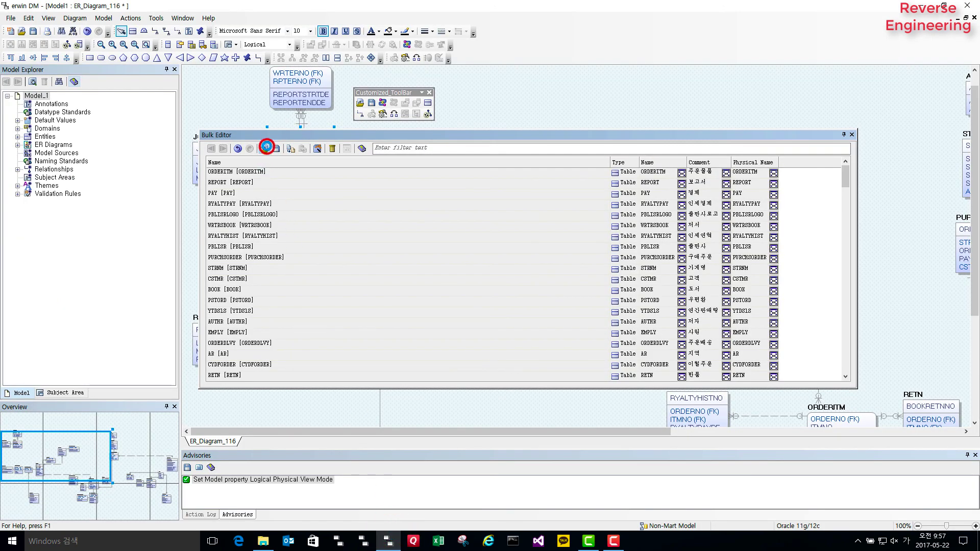
pyautogui.click(266, 147)
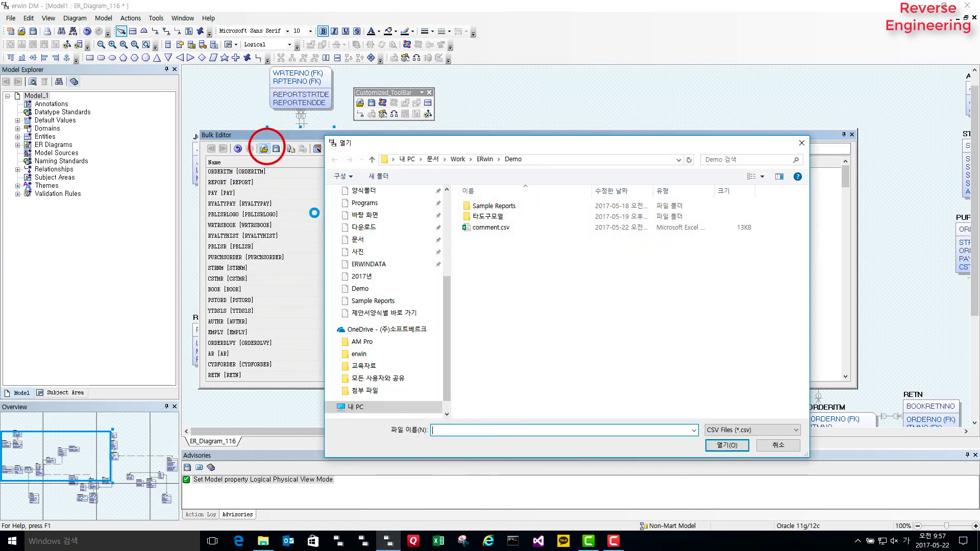
pyautogui.click(487, 228)
pyautogui.click(725, 445)
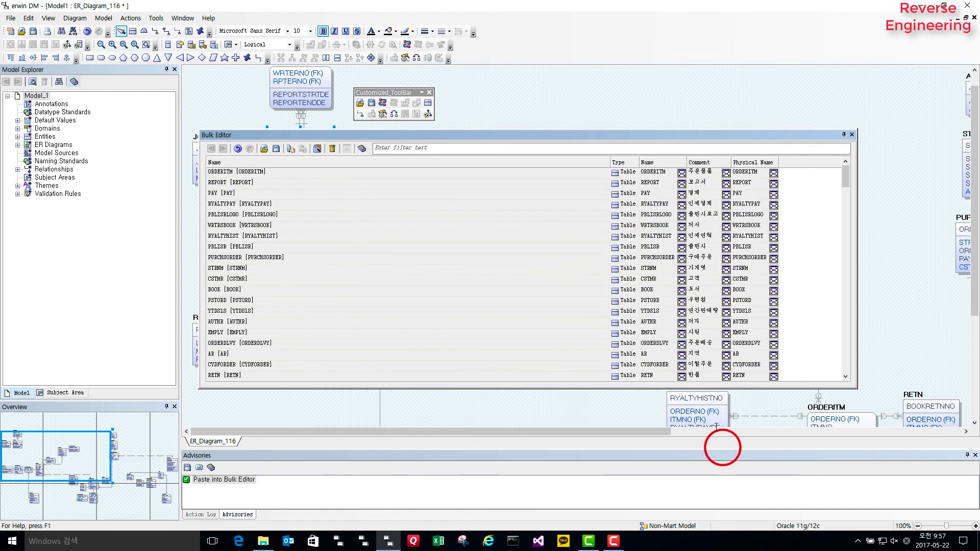
pyautogui.click(851, 134)
pyautogui.scroll(-3, 813, 250)
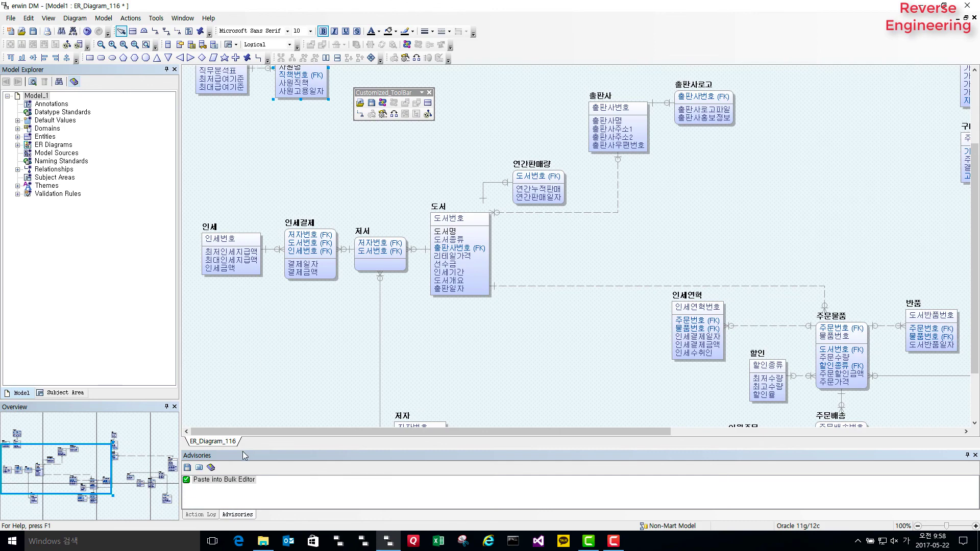
# Bind ERwin r9.7 Standard Template.erwin_tmpl from the Demo folder to the model, loading the entire contents of the template
pyautogui.click(11, 19)
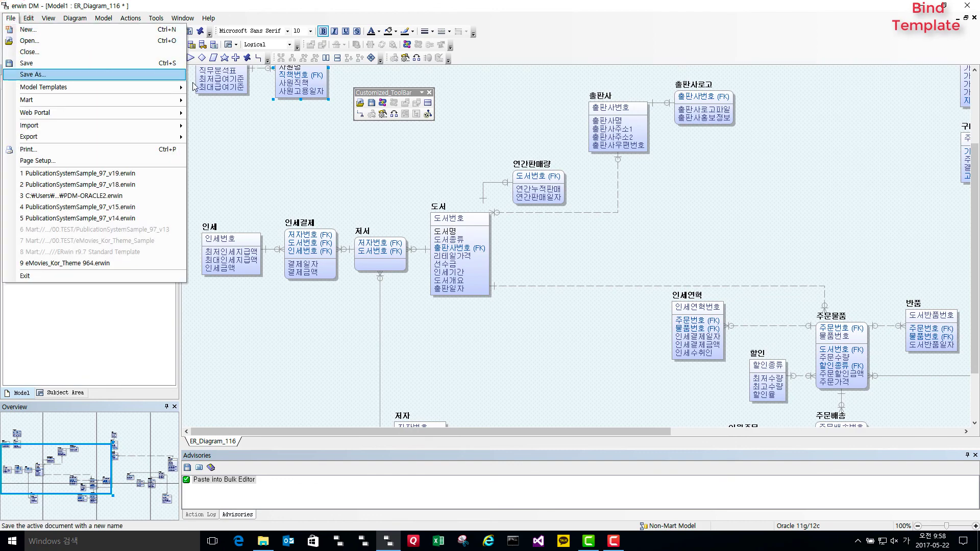
pyautogui.moveTo(174, 87)
pyautogui.click(218, 100)
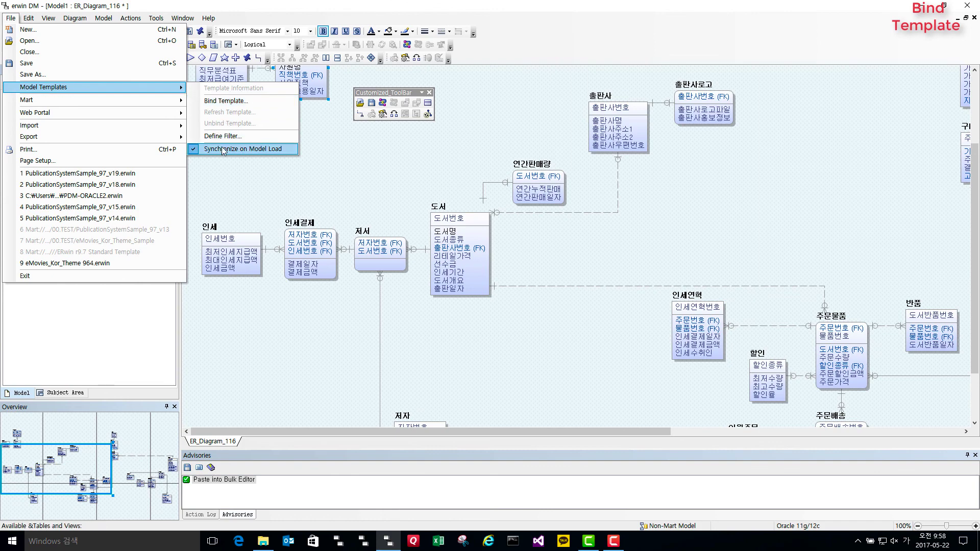
pyautogui.click(237, 101)
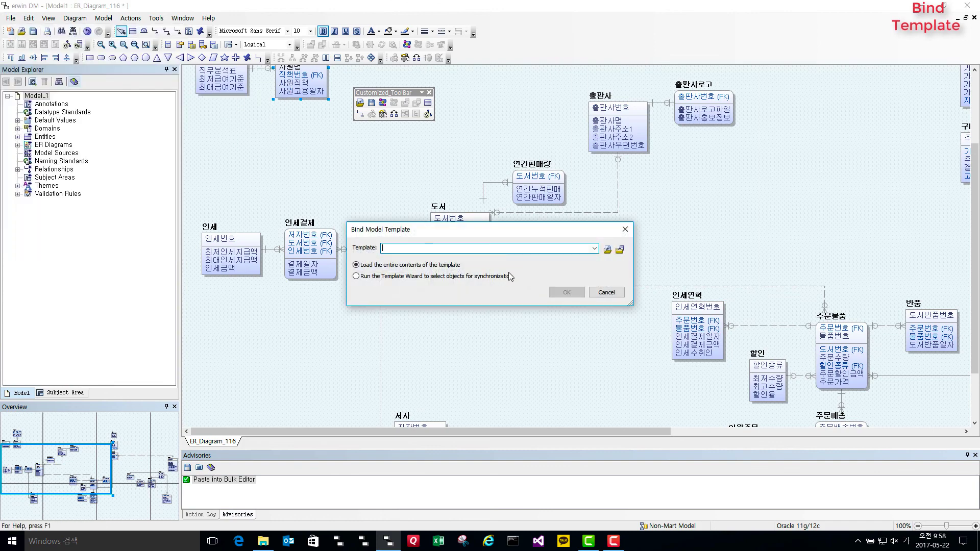
pyautogui.click(607, 249)
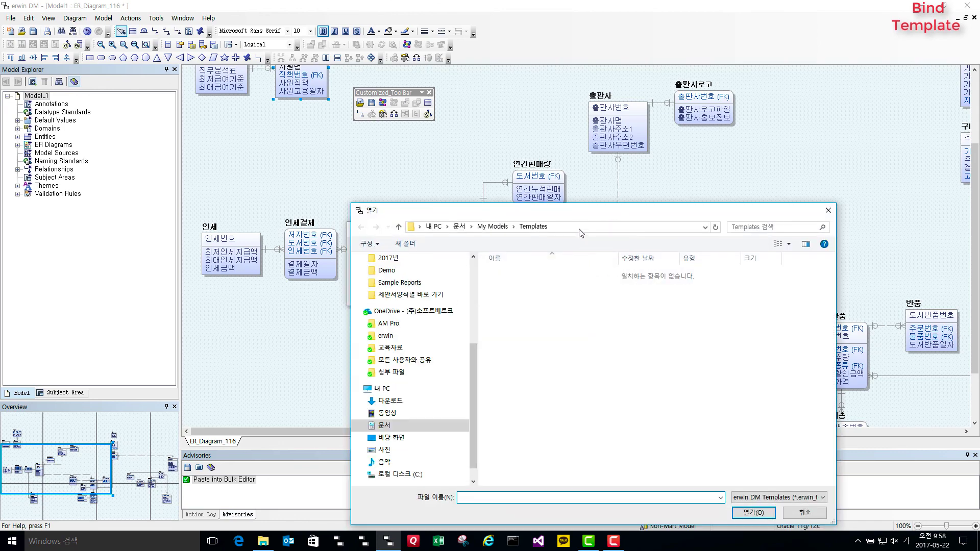
pyautogui.moveTo(576, 217); pyautogui.dragTo(530, 121)
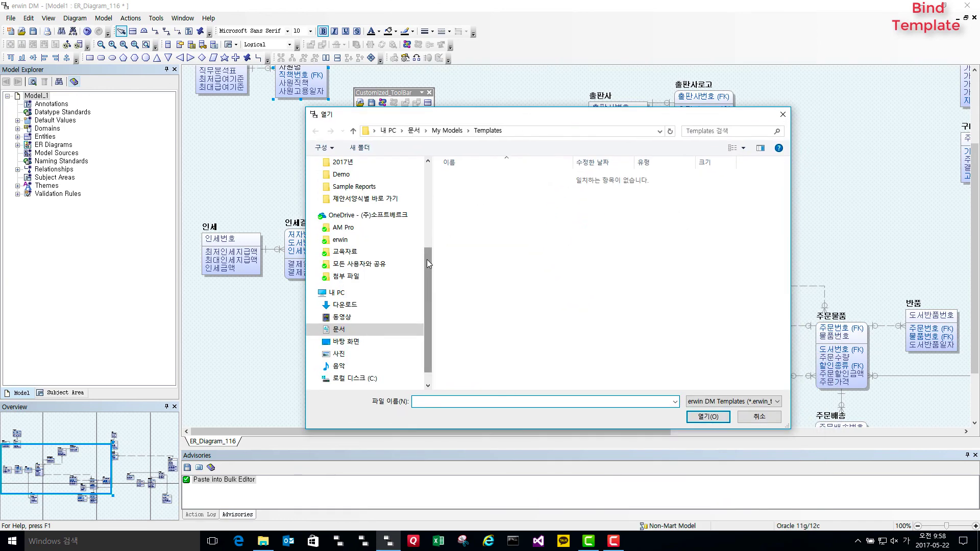
pyautogui.moveTo(426, 259); pyautogui.dragTo(423, 184)
pyautogui.scroll(-1, 423, 184)
pyautogui.click(341, 309)
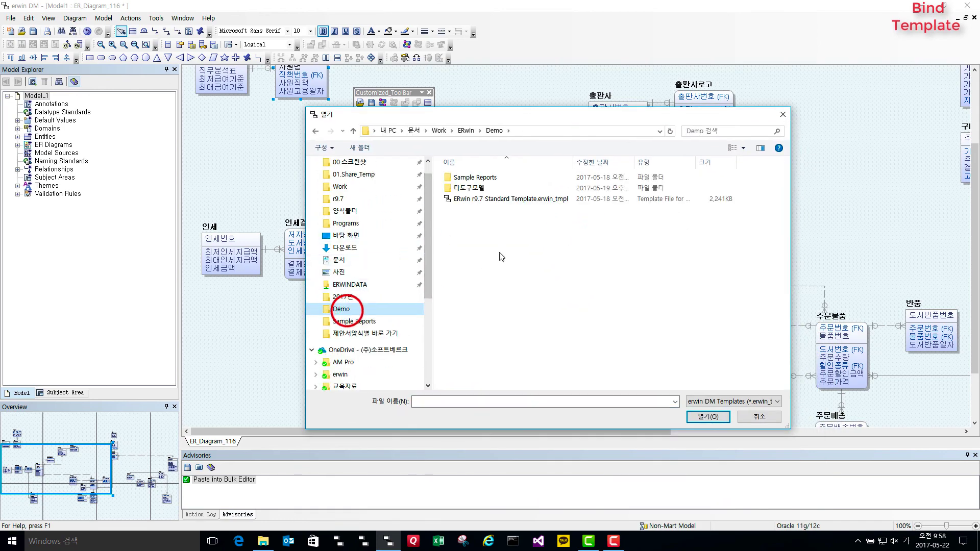
pyautogui.click(499, 201)
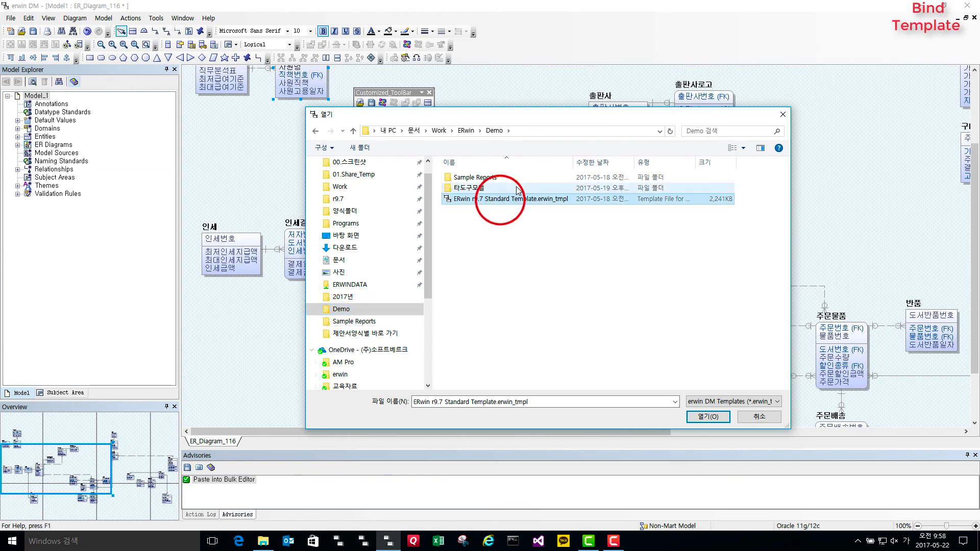
pyautogui.click(707, 417)
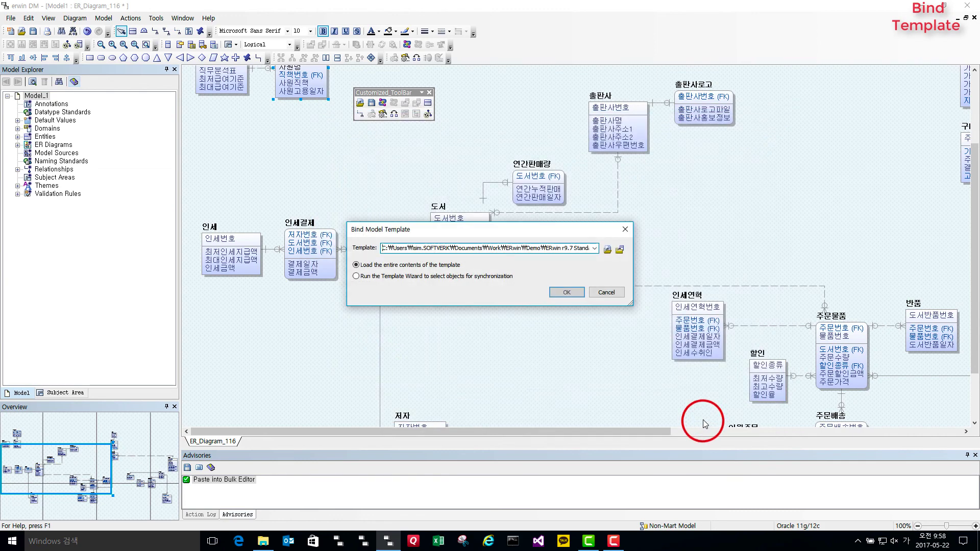
pyautogui.click(568, 293)
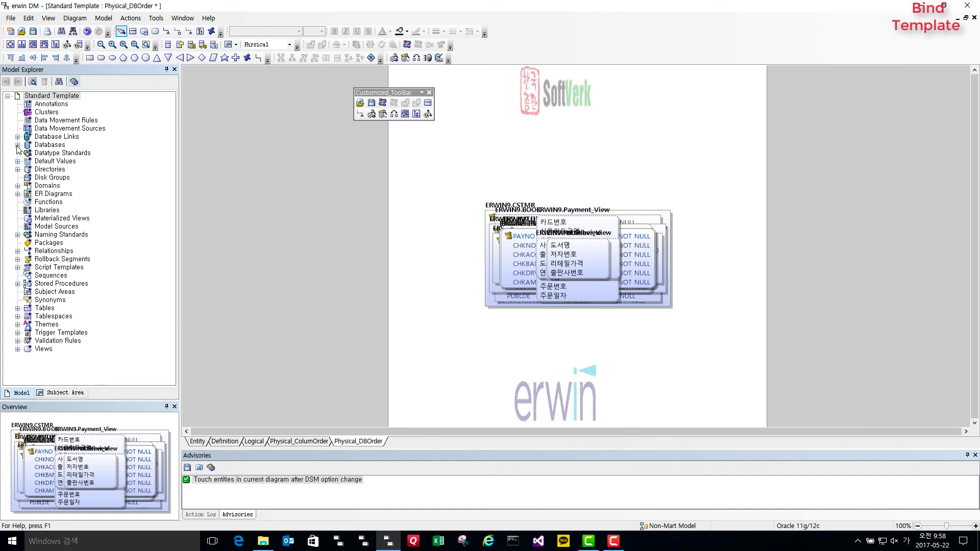
# Expand the Domains, String and 분류 nodes in the model tree and review the domains loaded from the template
pyautogui.click(17, 186)
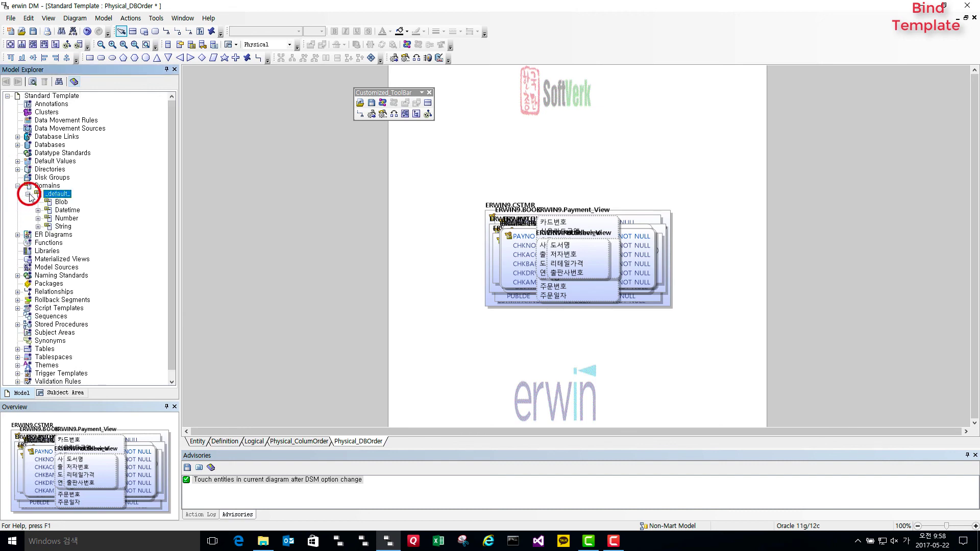
pyautogui.click(38, 226)
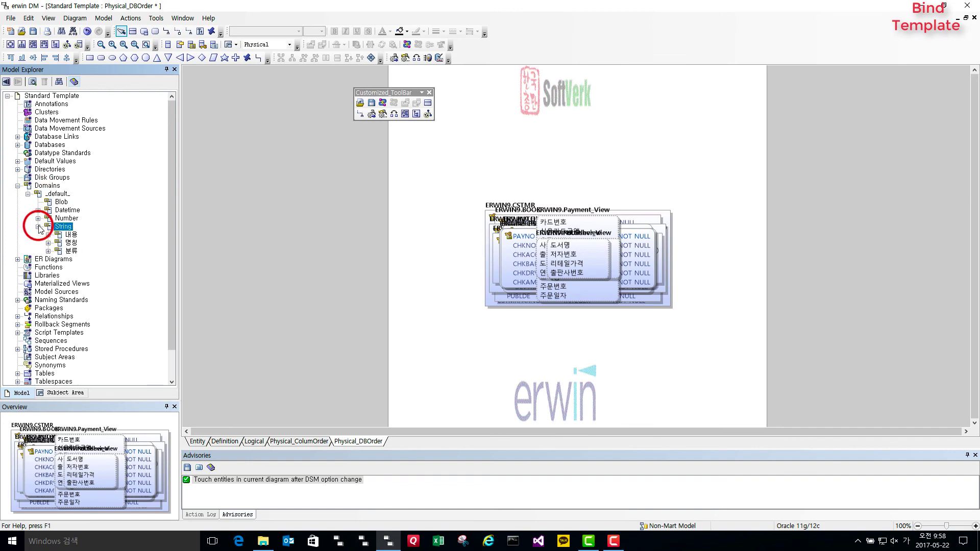
pyautogui.click(48, 251)
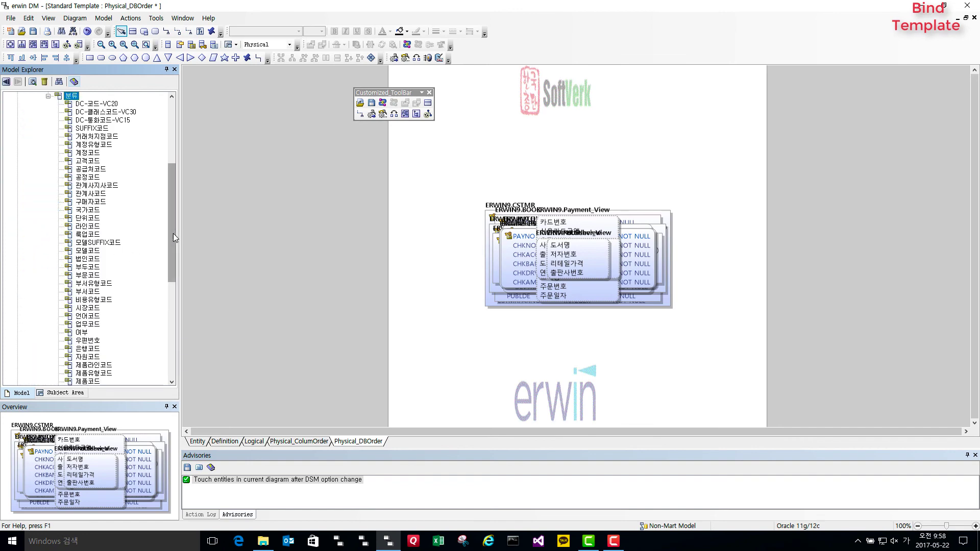
pyautogui.moveTo(173, 234); pyautogui.dragTo(182, 337)
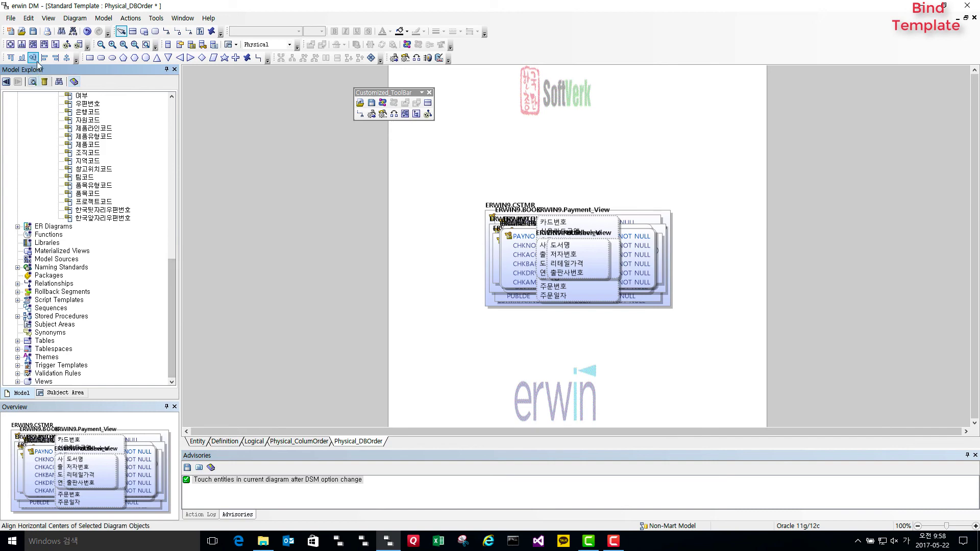
# Review the available themes and their default font, fill and line settings in the Theme Editor
pyautogui.click(48, 17)
pyautogui.click(80, 136)
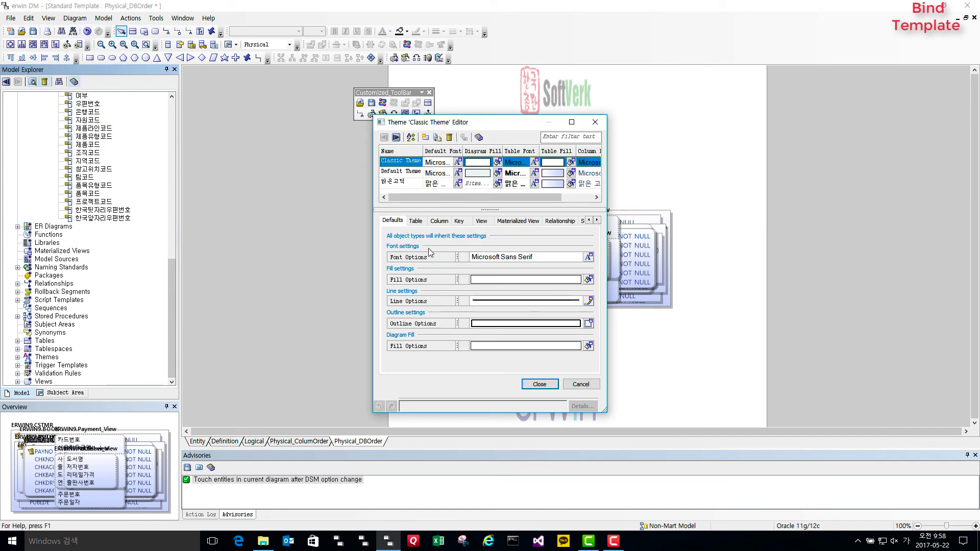
pyautogui.click(537, 384)
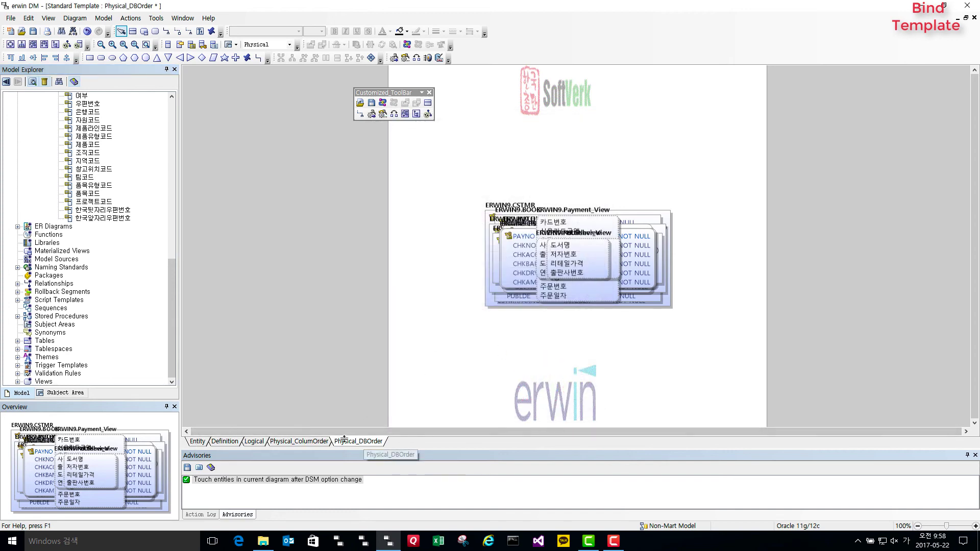
# Show the Entity diagram and review the Glossary words of the 표준용어사전_샘플.nsm naming standard
pyautogui.click(192, 442)
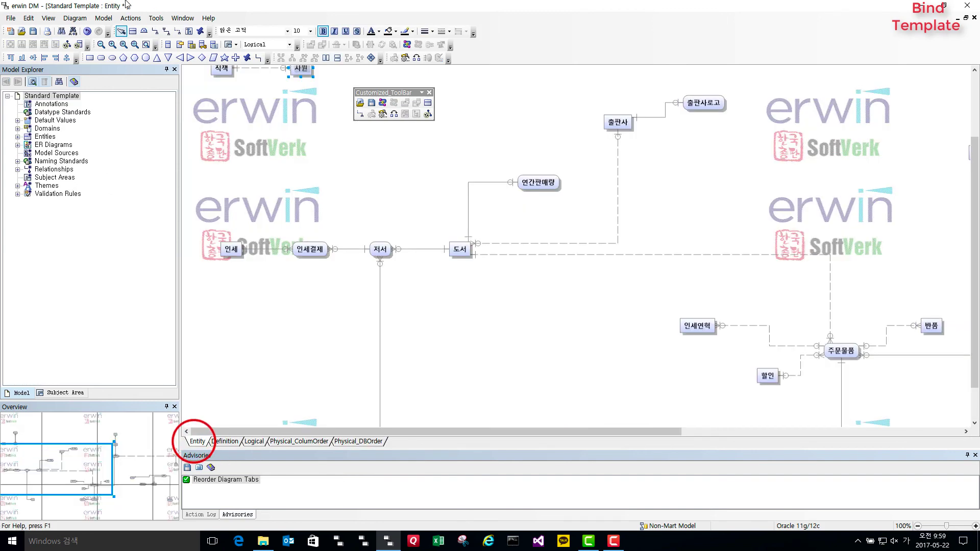
pyautogui.click(157, 20)
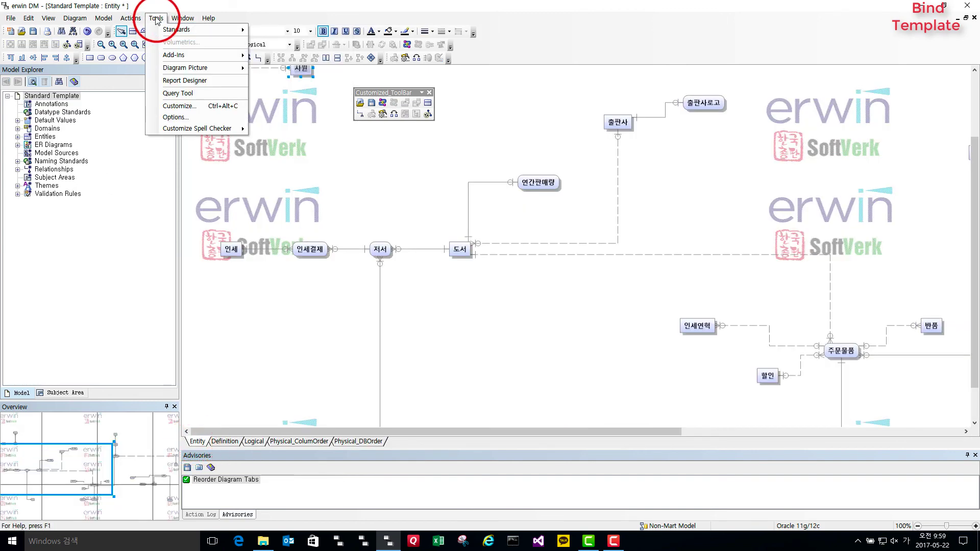
pyautogui.moveTo(215, 29)
pyautogui.click(286, 32)
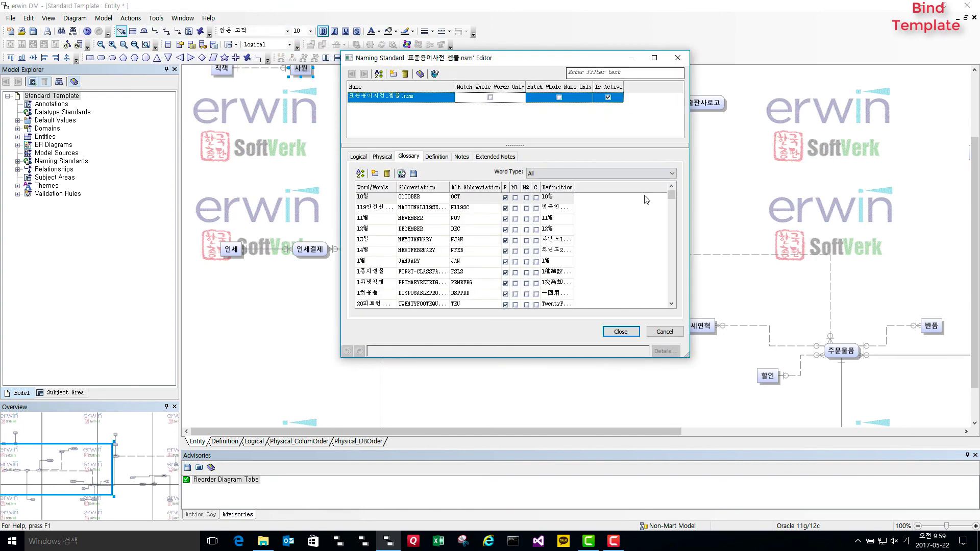
pyautogui.scroll(-15, 389, 283)
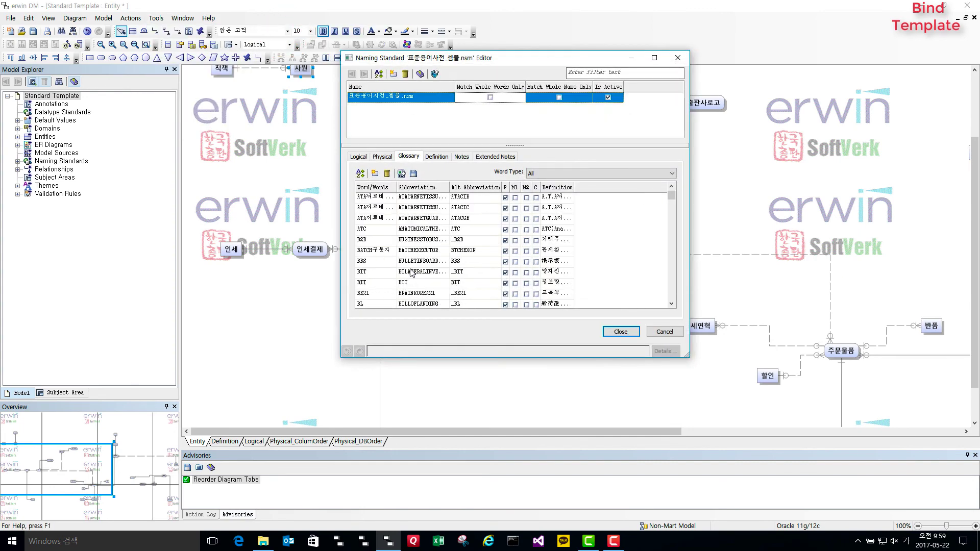
pyautogui.scroll(-20, 416, 278)
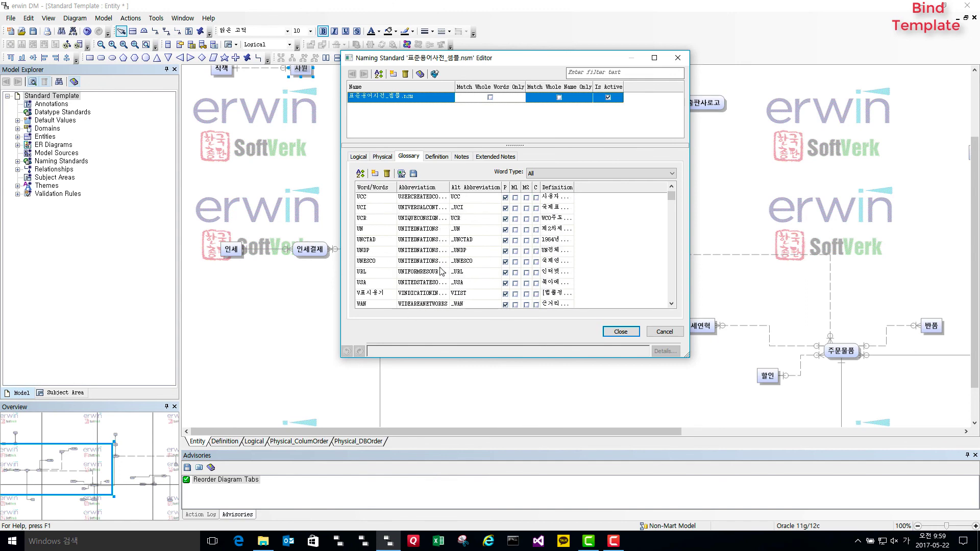
pyautogui.scroll(-5, 439, 276)
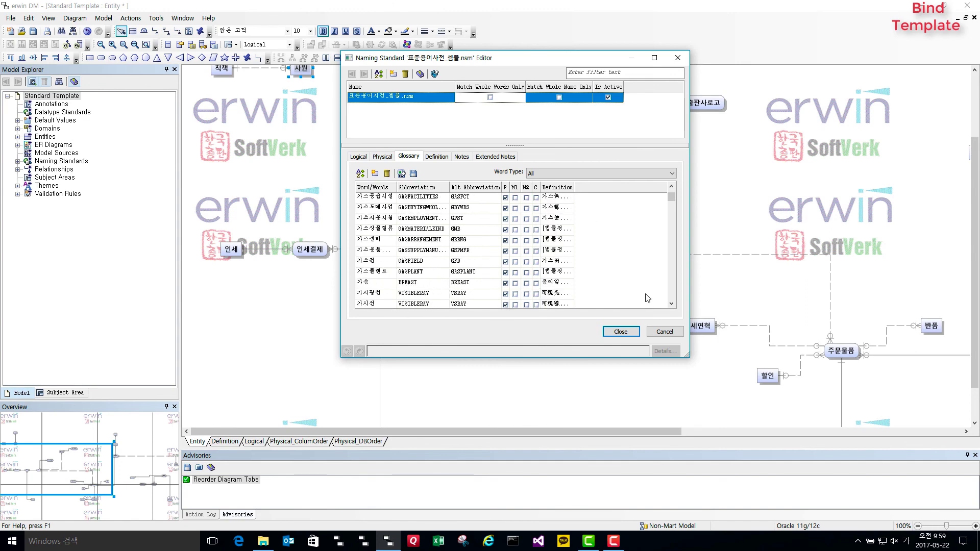
pyautogui.click(626, 332)
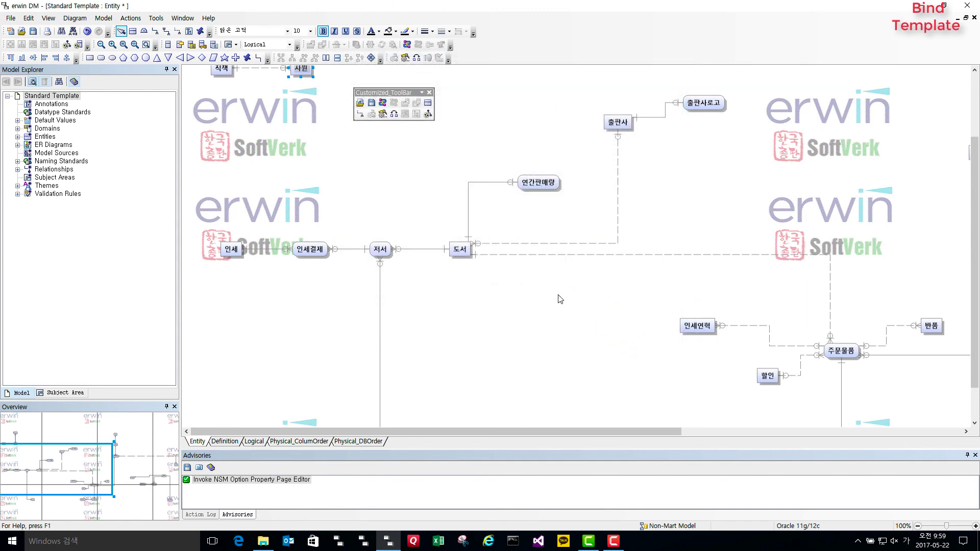
# Select every object in the Entity diagram and rearrange them with the automatic layout
pyautogui.click(446, 326)
pyautogui.hotkey('ctrl', 'a')
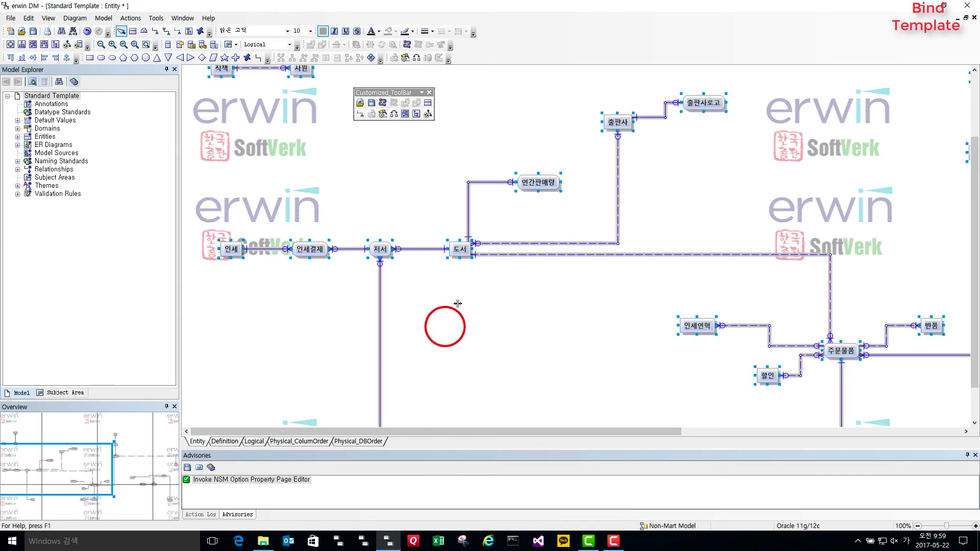
pyautogui.click(417, 113)
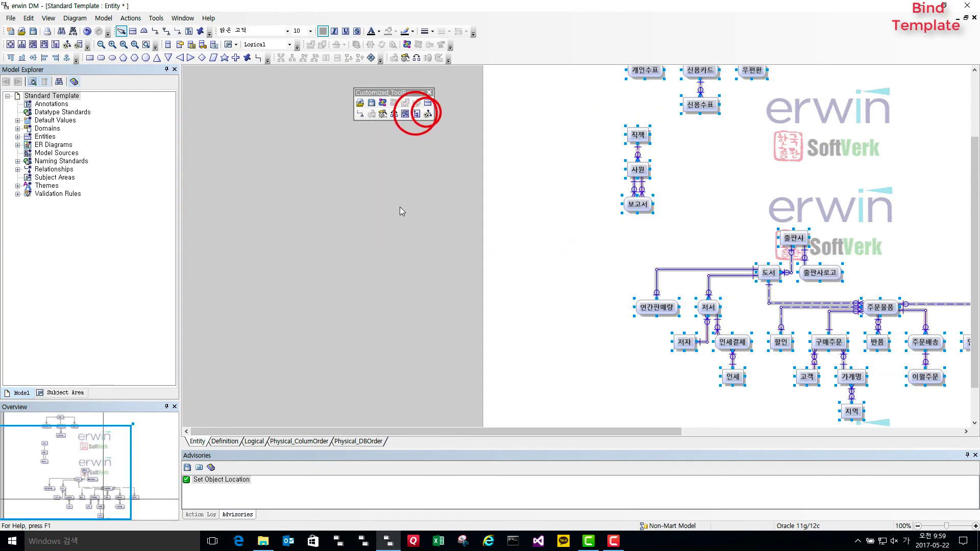
# Rearrange the Definition and Logical diagrams with the tree layout and reset their relationship paths
pyautogui.click(225, 441)
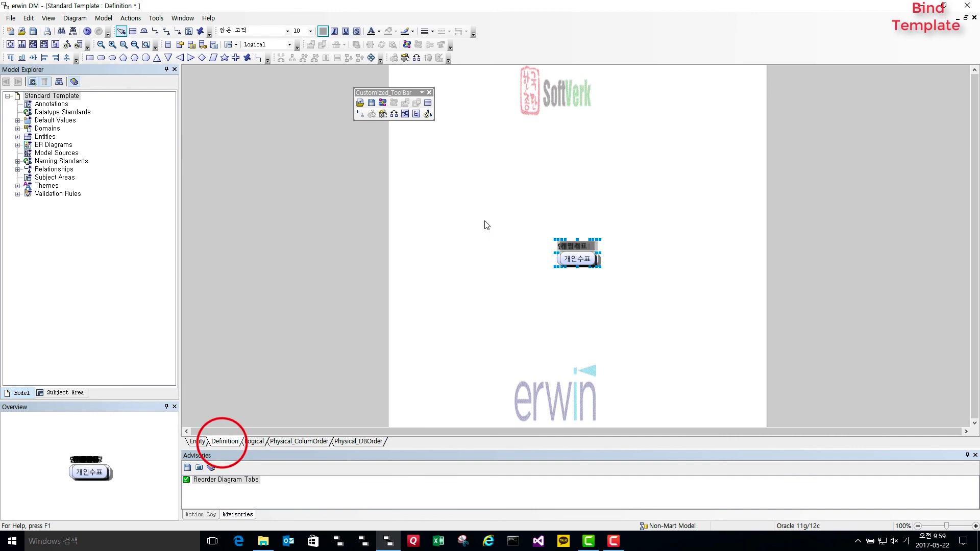
pyautogui.click(417, 113)
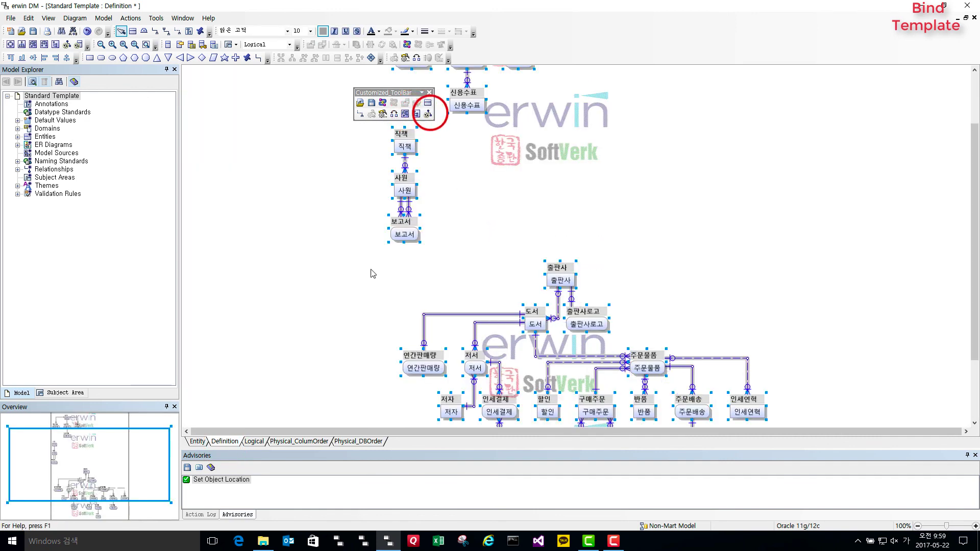
pyautogui.click(254, 441)
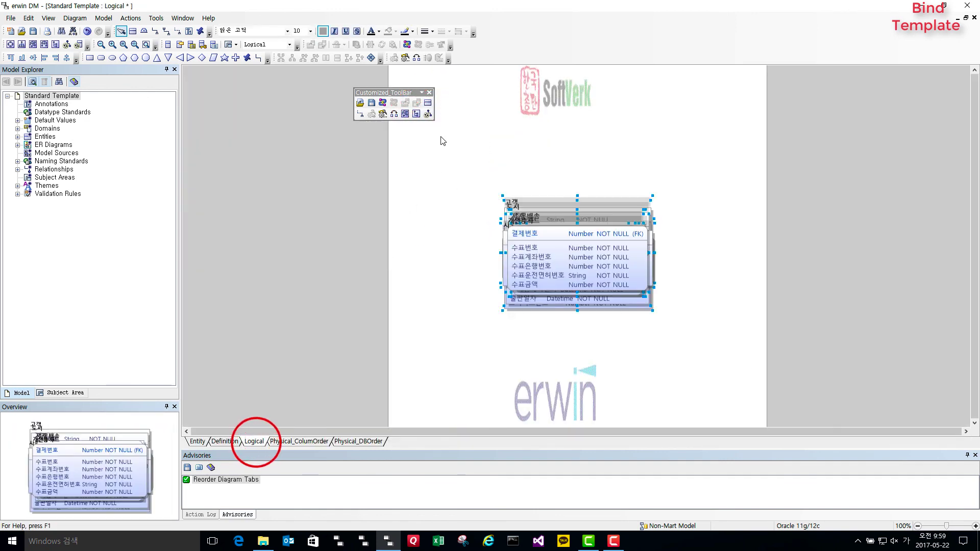
pyautogui.click(416, 116)
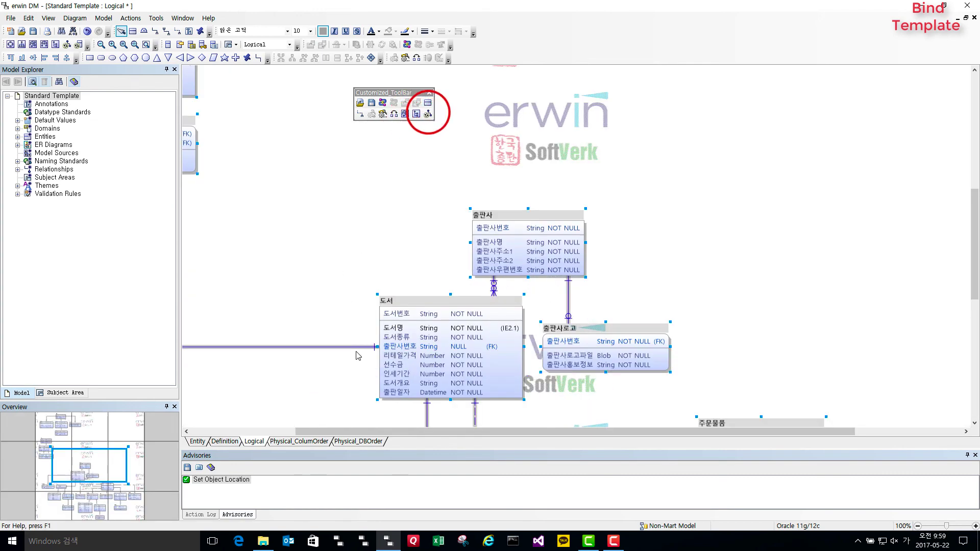
# Apply the tree layout to the Physical_ColumOrder and Physical_DBOrder diagrams, resetting their relationship paths
pyautogui.click(300, 442)
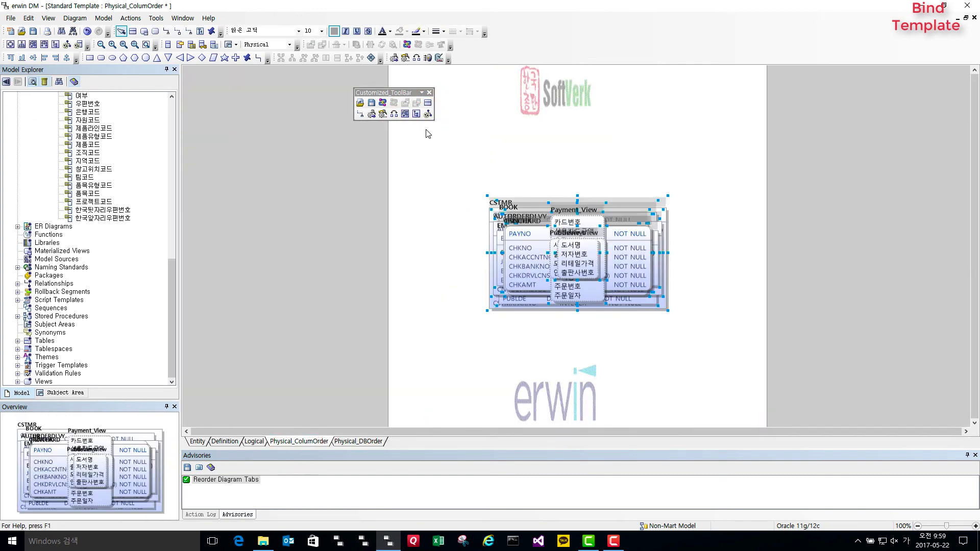
pyautogui.click(416, 115)
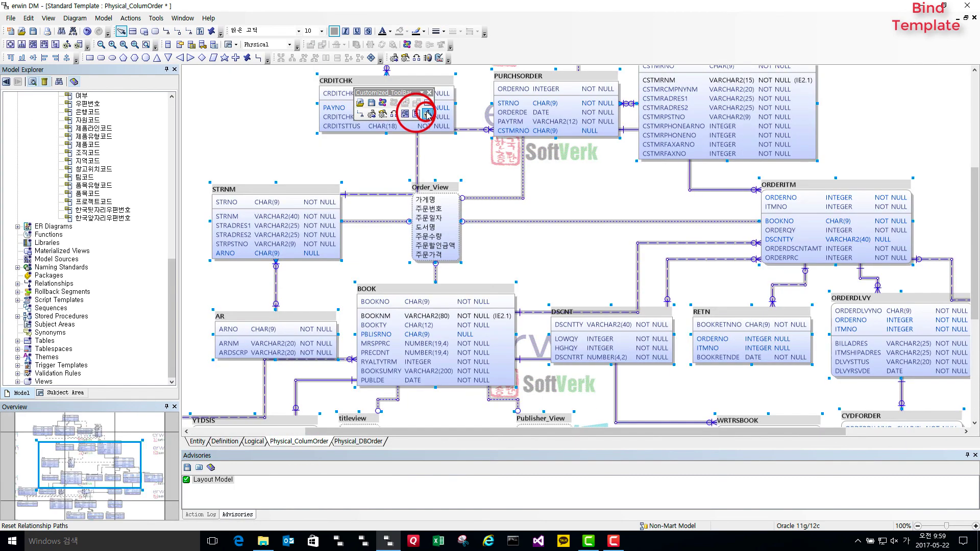
pyautogui.click(361, 441)
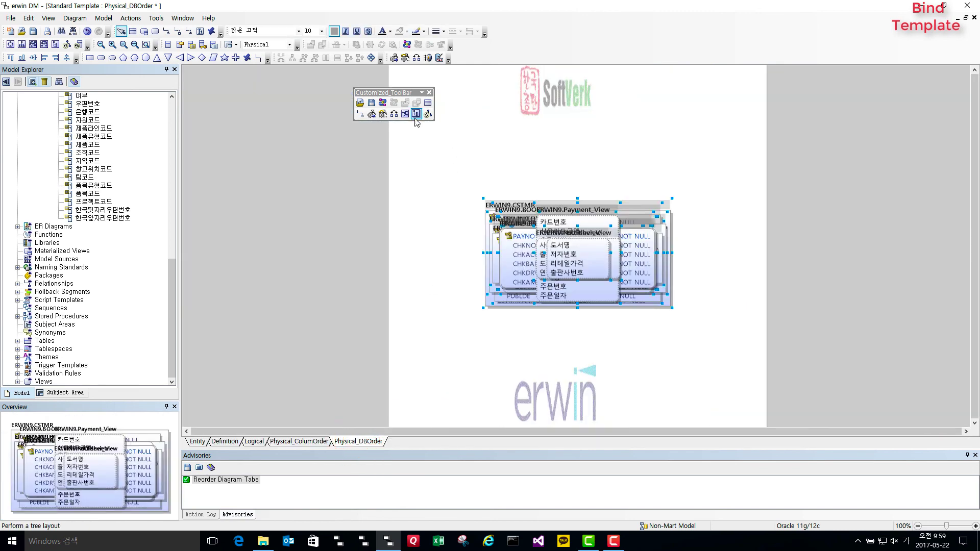
pyautogui.click(416, 114)
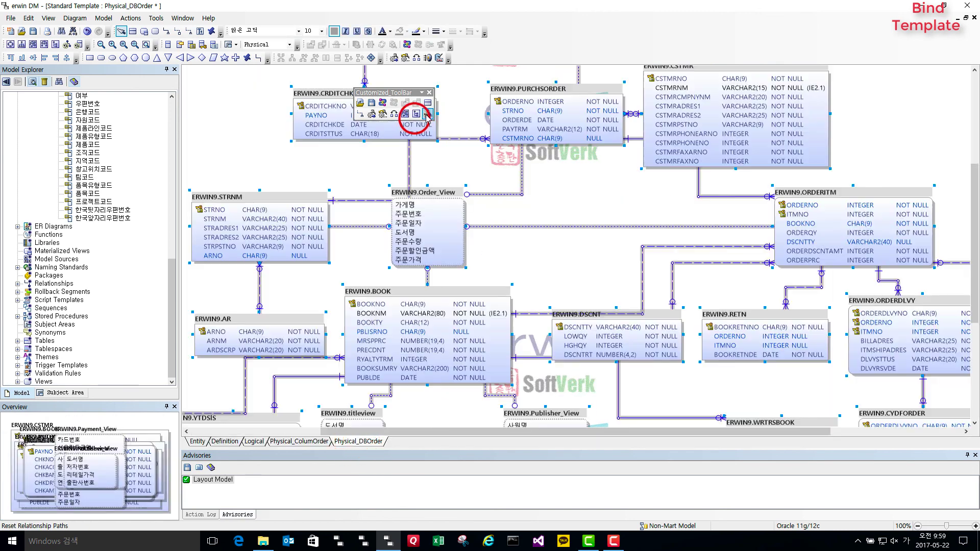
pyautogui.click(574, 290)
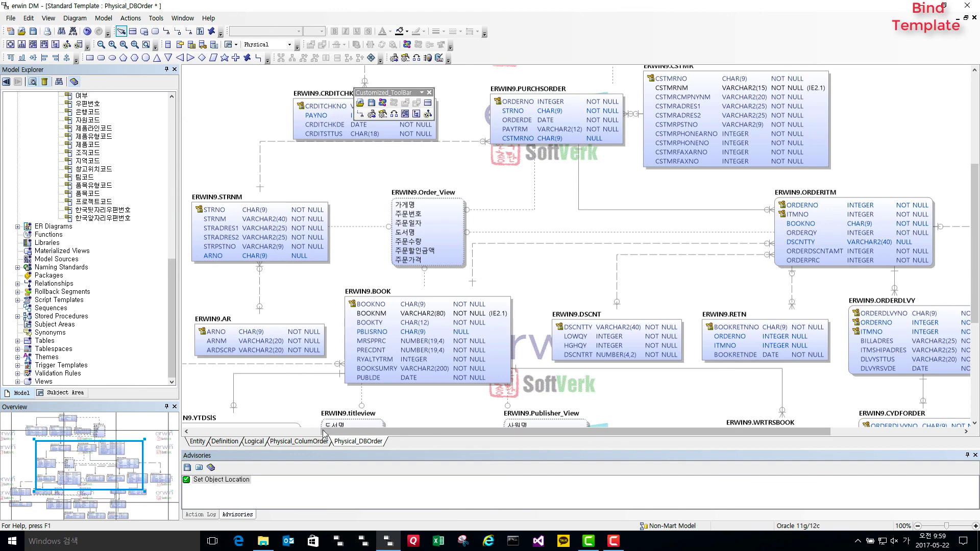
# Review the rearranged Logical diagram and the available Model Templates commands
pyautogui.click(254, 442)
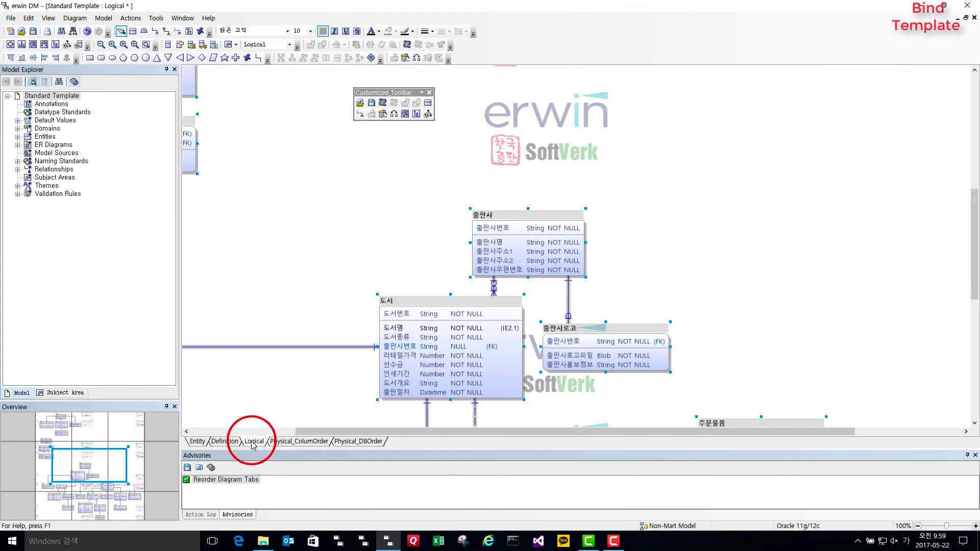
pyautogui.moveTo(321, 431); pyautogui.dragTo(194, 430)
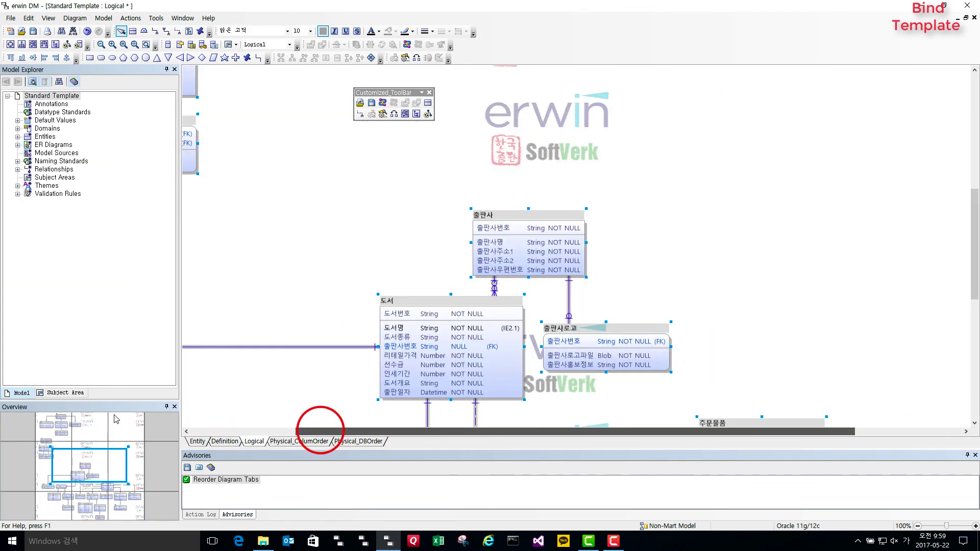
pyautogui.scroll(-5, 357, 266)
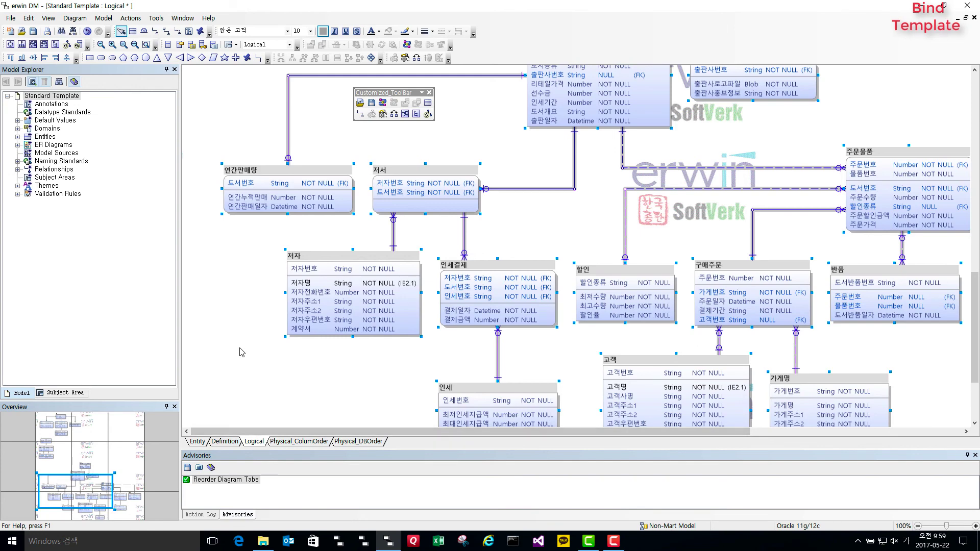
pyautogui.click(11, 18)
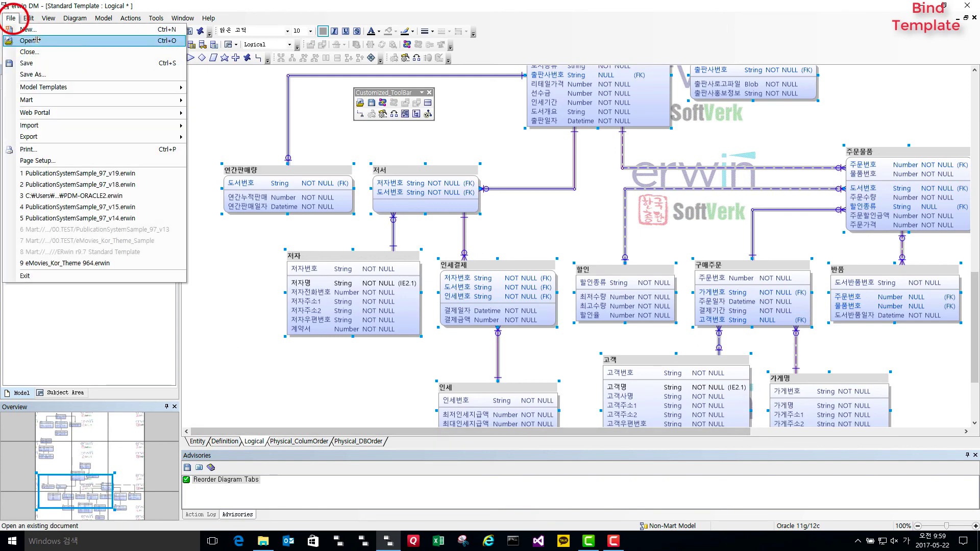
pyautogui.moveTo(153, 87)
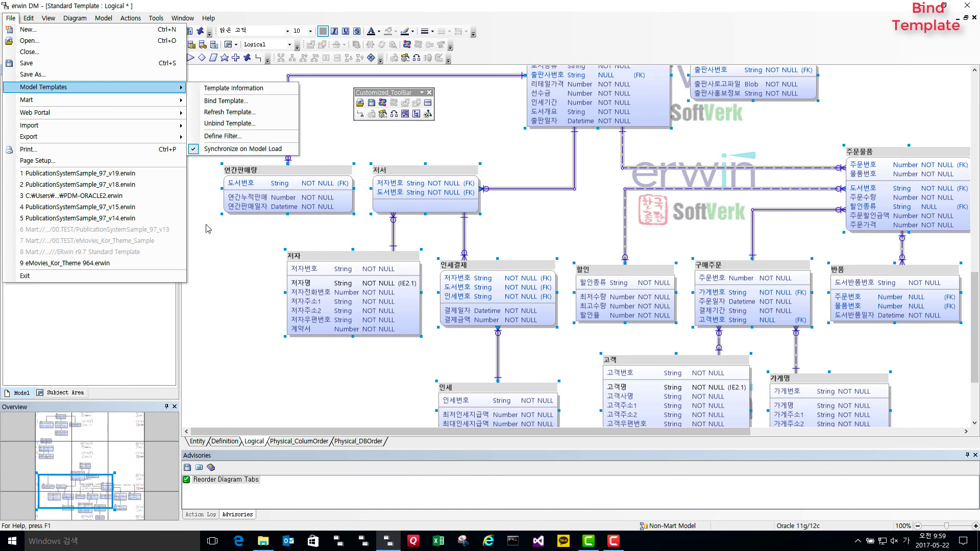
pyautogui.click(209, 265)
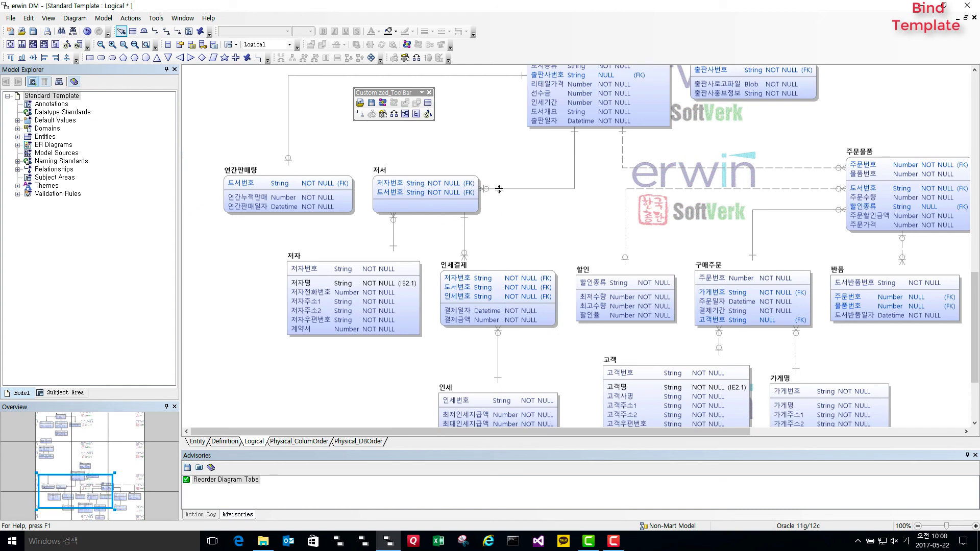
pyautogui.moveTo(499, 189)
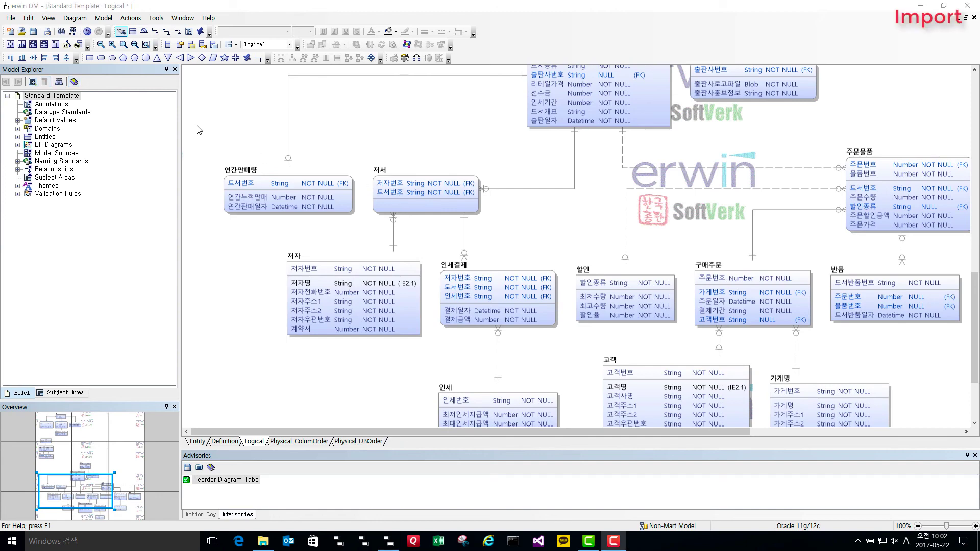
# Start an import from an external format and review the source types, keeping SAP PowerDesigner PDM 7.5 to 16.x with PDM-ORACLE.pdm
pyautogui.click(9, 20)
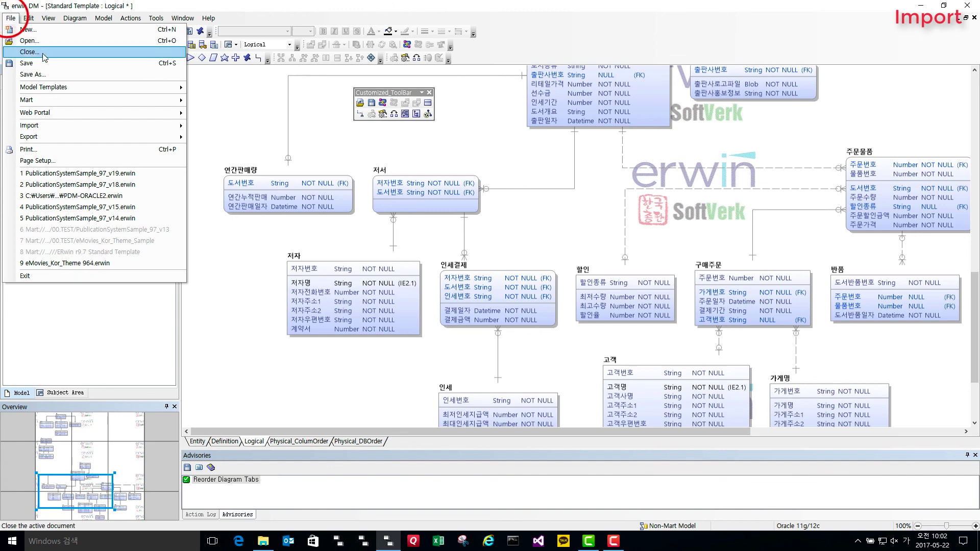
pyautogui.moveTo(153, 123)
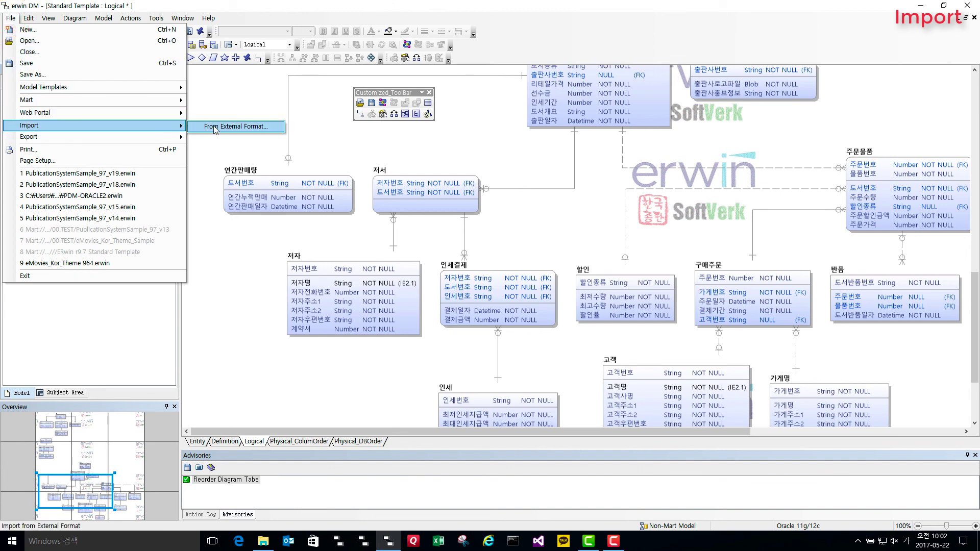
pyautogui.click(215, 128)
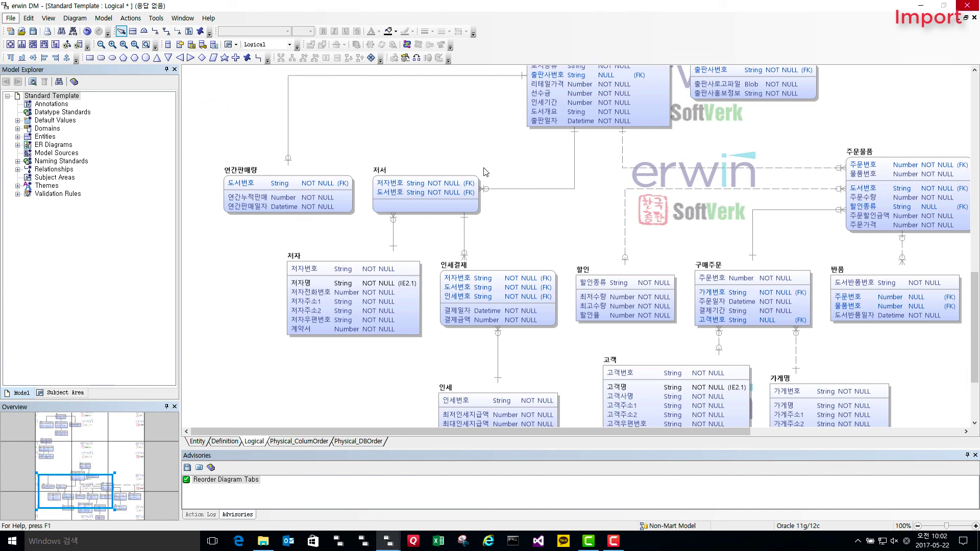
pyautogui.click(345, 190)
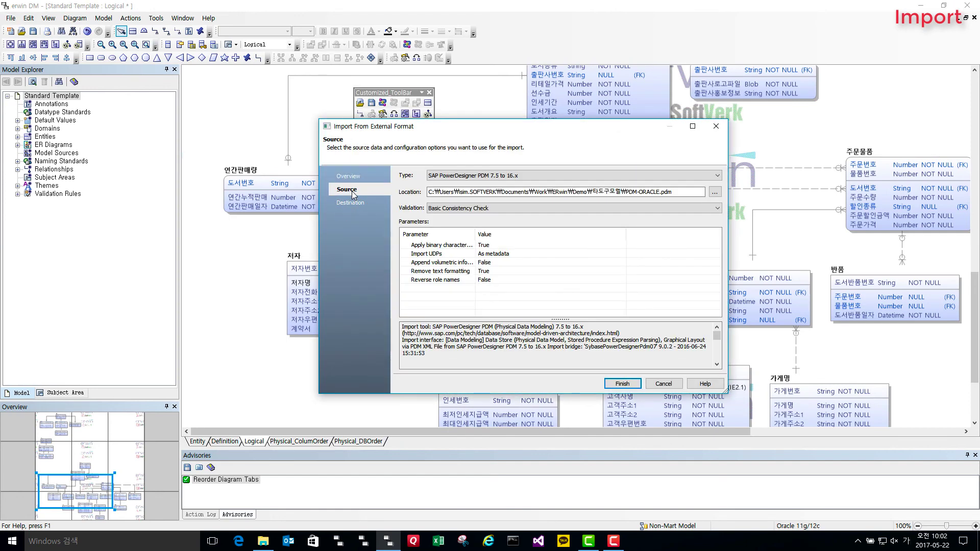
pyautogui.click(717, 175)
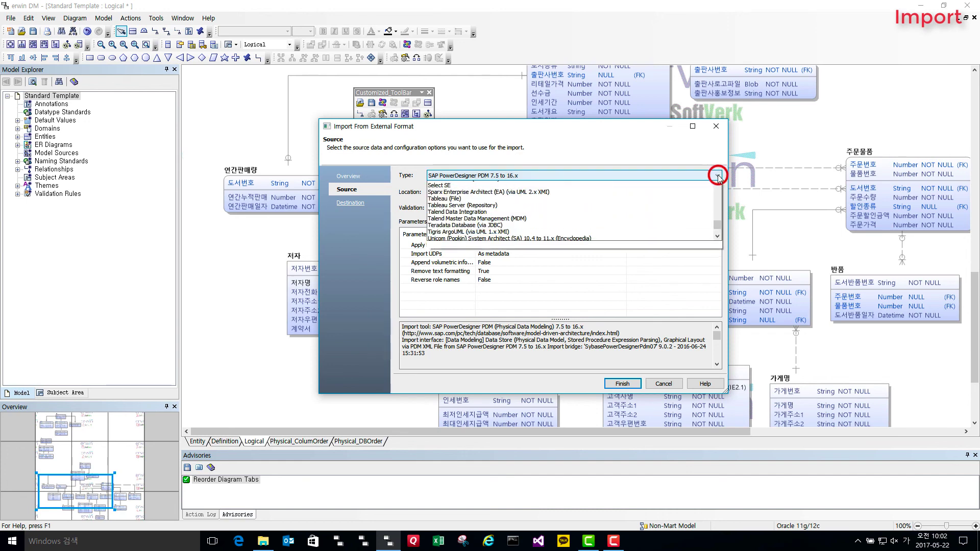
pyautogui.moveTo(717, 243); pyautogui.dragTo(748, 254)
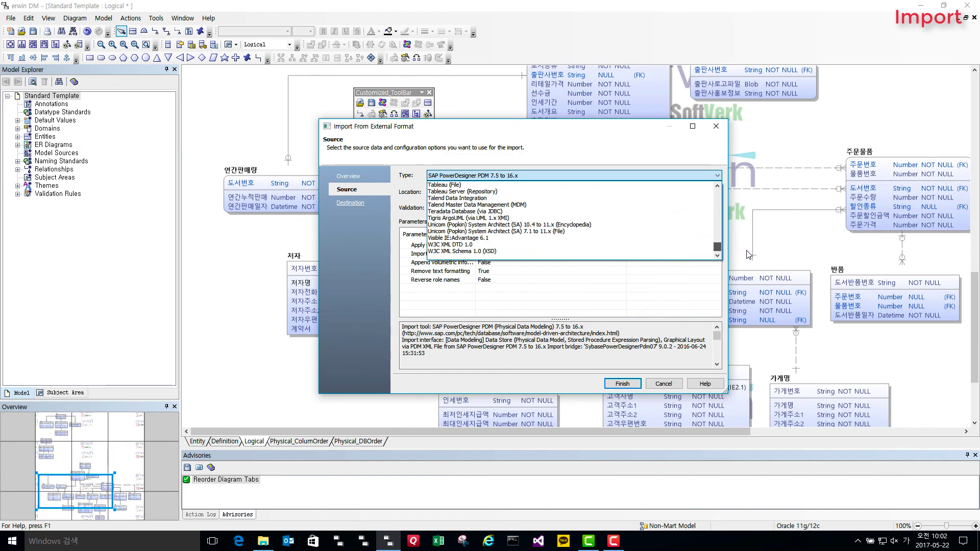
pyautogui.click(742, 257)
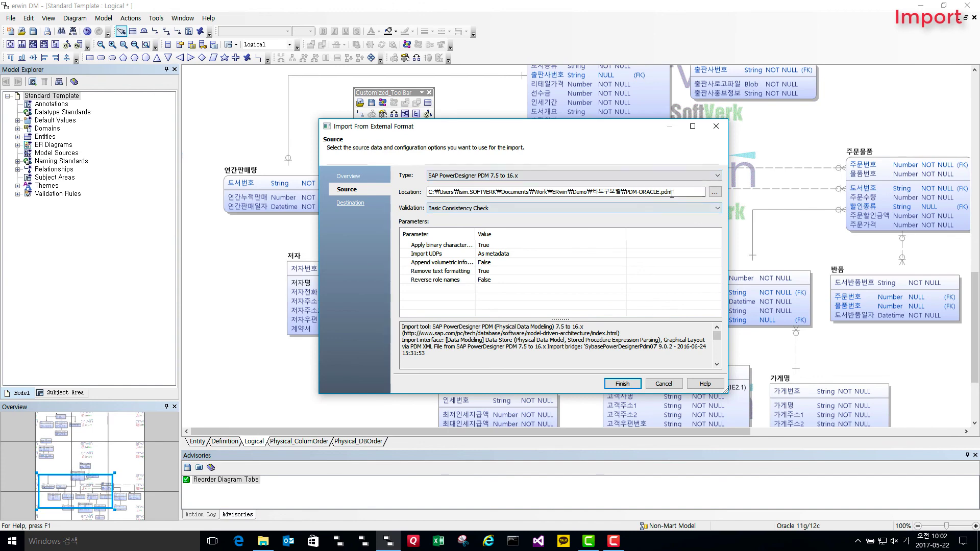
# Check the destination PDM-ORACLE5.erwin, run the PowerDesigner import and close its status log
pyautogui.click(350, 203)
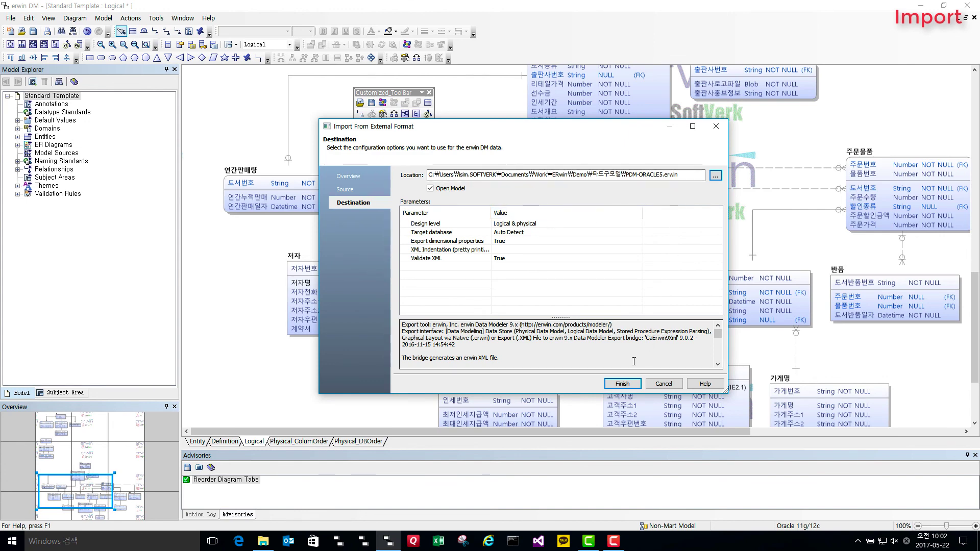
pyautogui.click(627, 384)
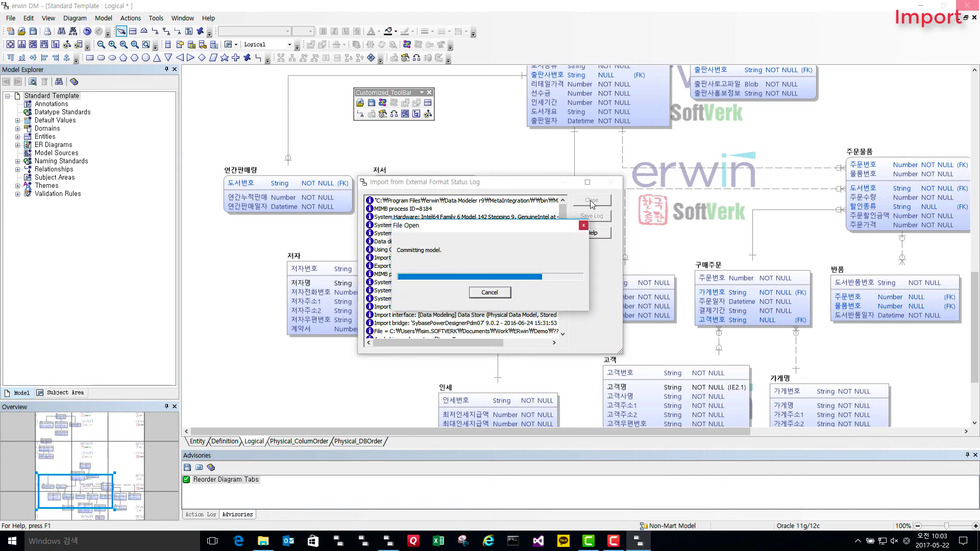
pyautogui.click(592, 201)
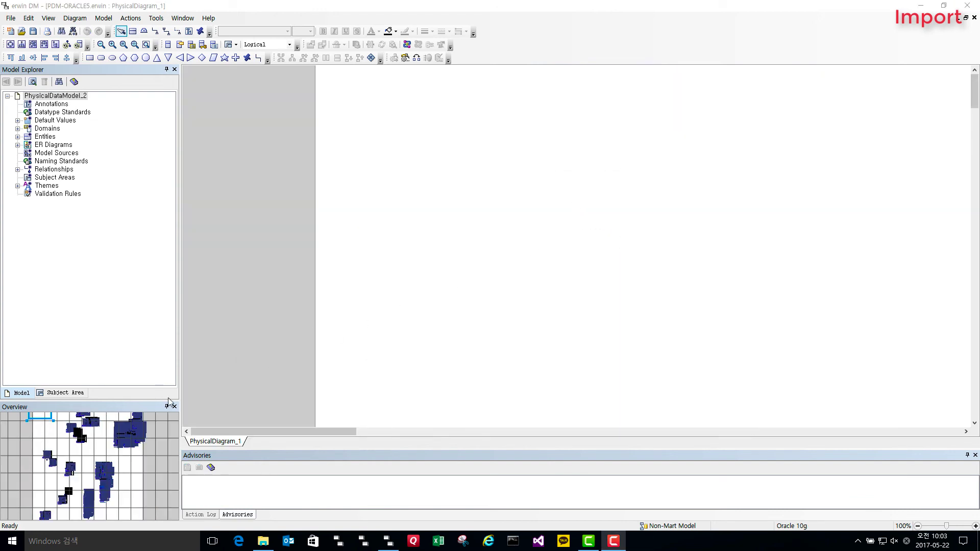
# Rearrange all objects of the imported PhysicalDiagram_1 with the tree layout, reset the relationship paths and inspect the tables
pyautogui.moveTo(37, 425); pyautogui.dragTo(86, 432)
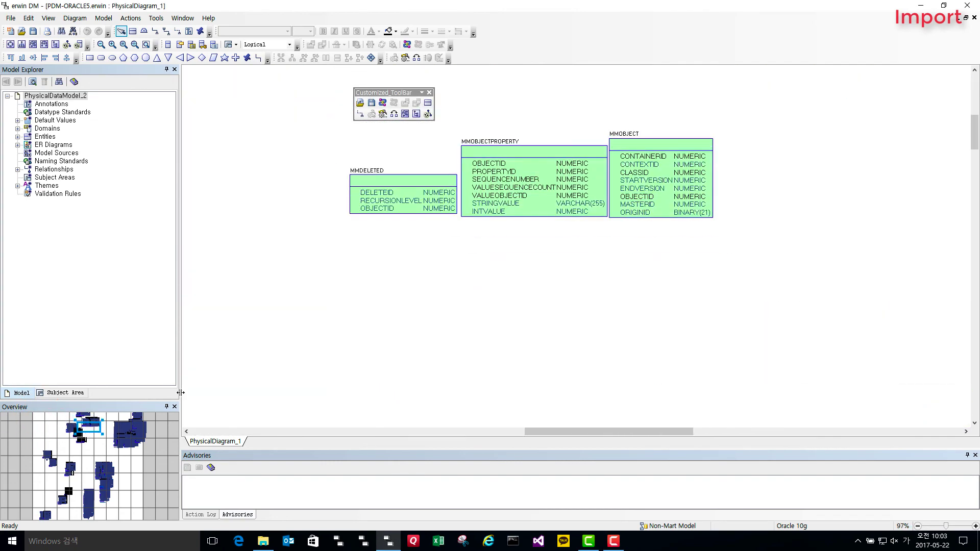
pyautogui.hotkey('ctrl', 'a')
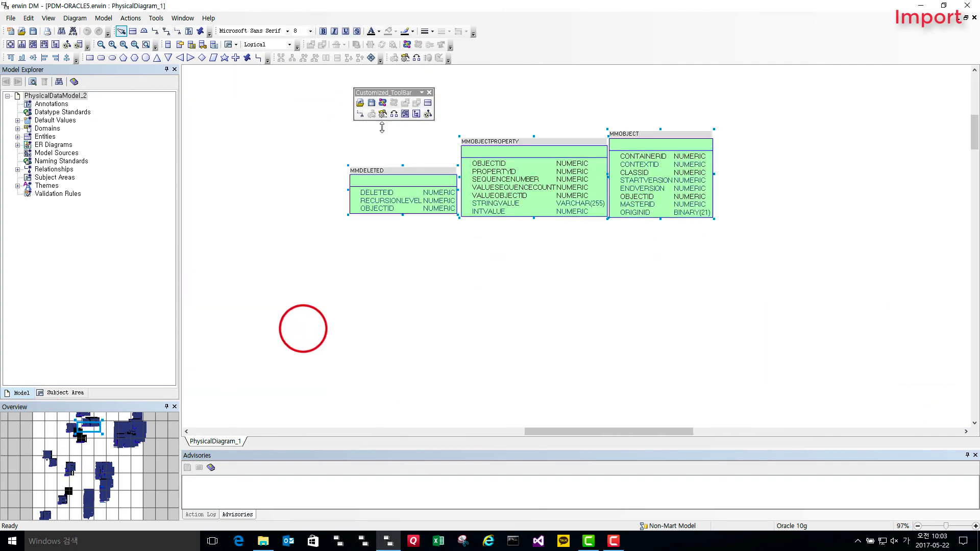
pyautogui.click(416, 113)
pyautogui.click(428, 113)
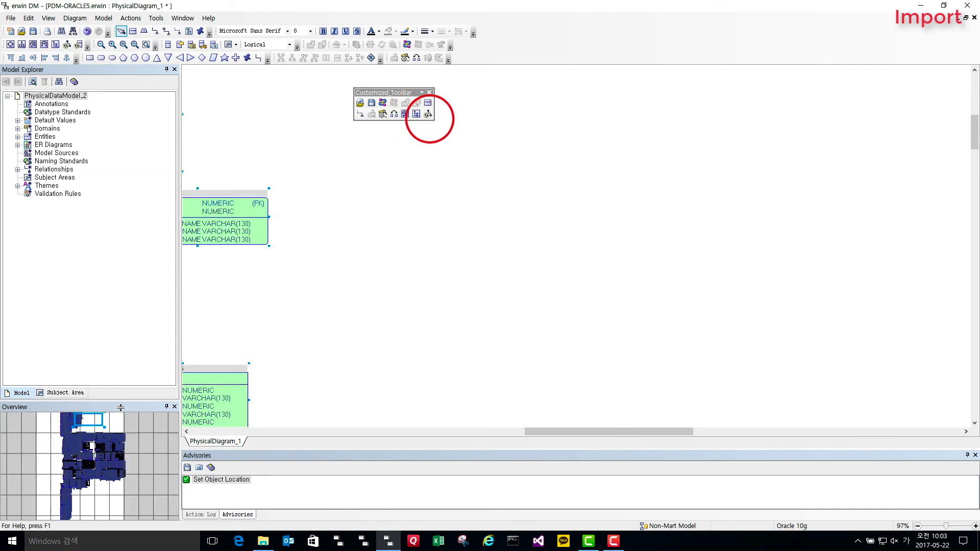
pyautogui.moveTo(97, 419); pyautogui.dragTo(84, 418)
pyautogui.click(455, 322)
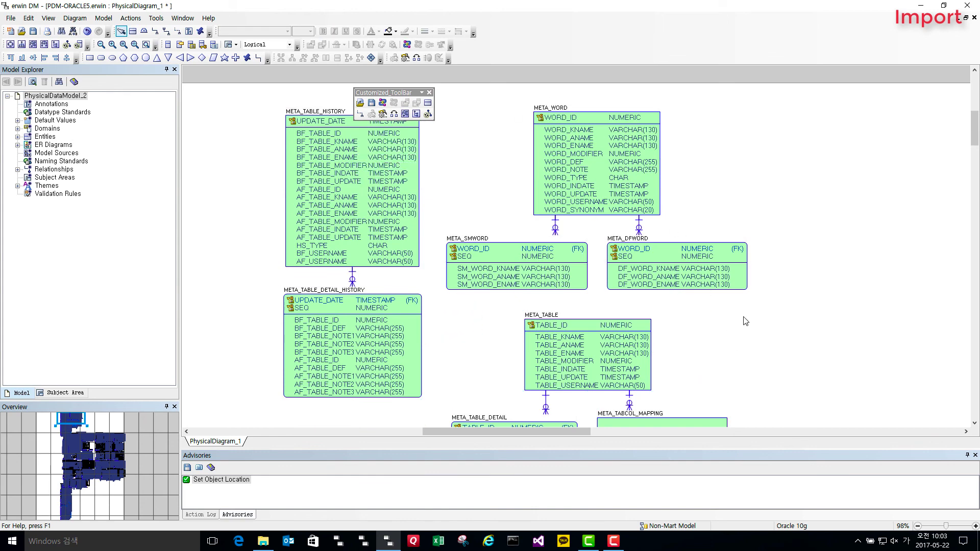
pyautogui.scroll(-5, 746, 320)
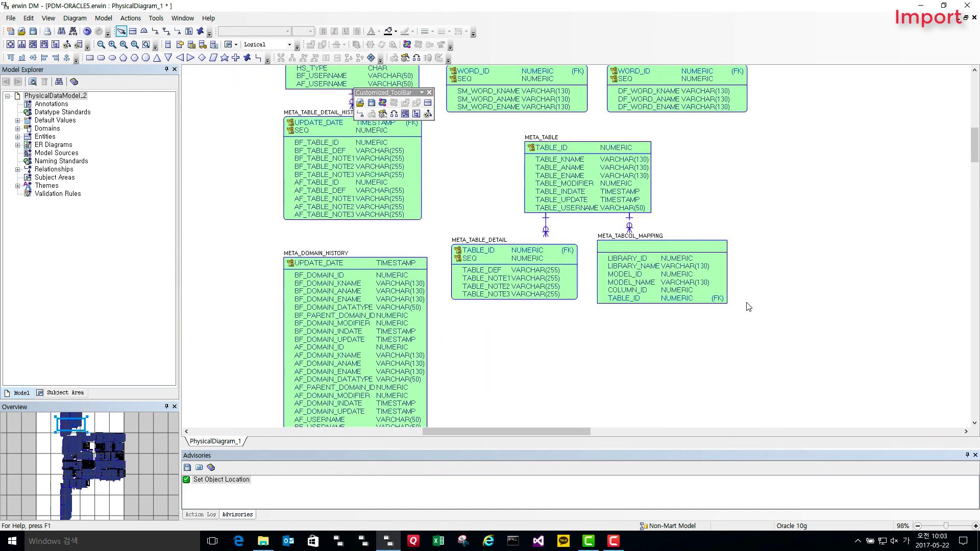
pyautogui.scroll(5, 747, 303)
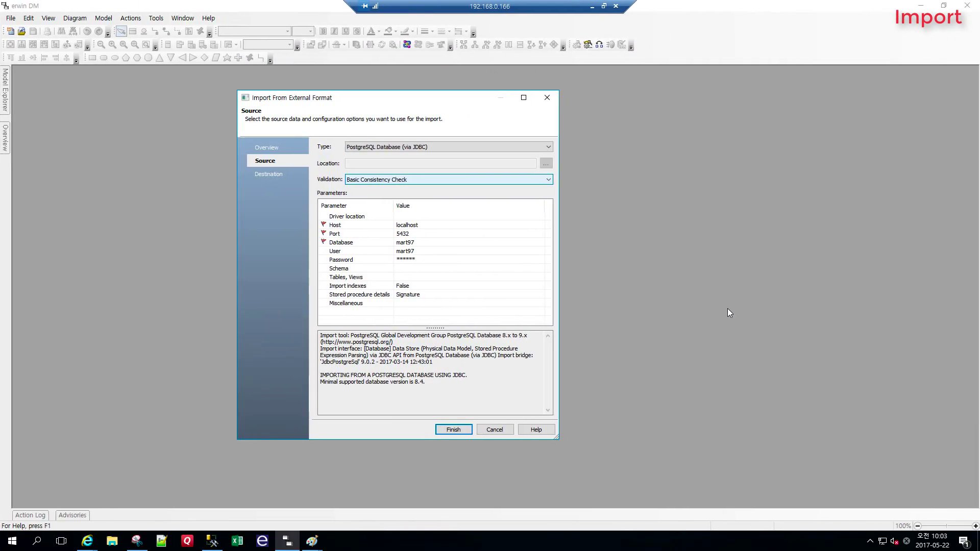
# Import the mart97 database from PostgreSQL Database (via JDBC) on localhost port 5432, and dismiss the status log and load notice
pyautogui.click(373, 148)
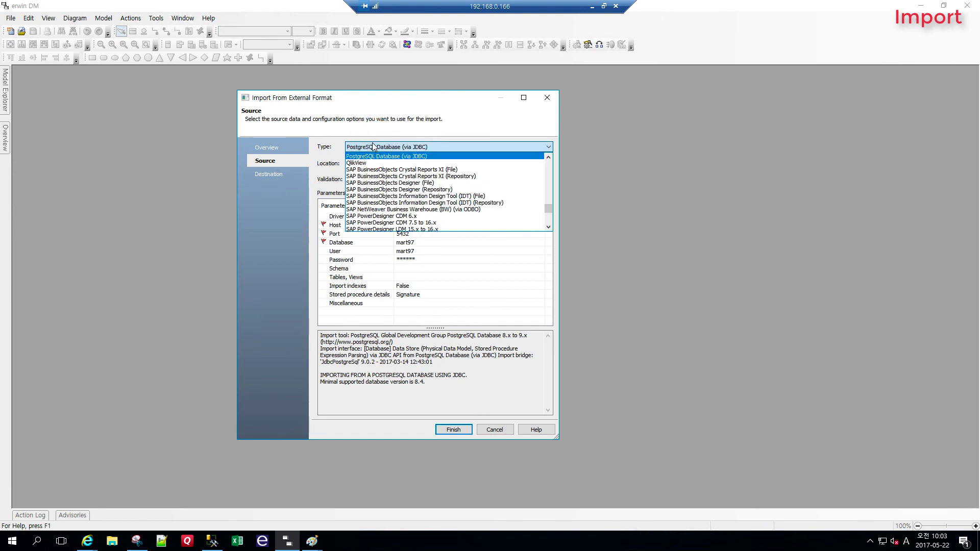
pyautogui.click(373, 148)
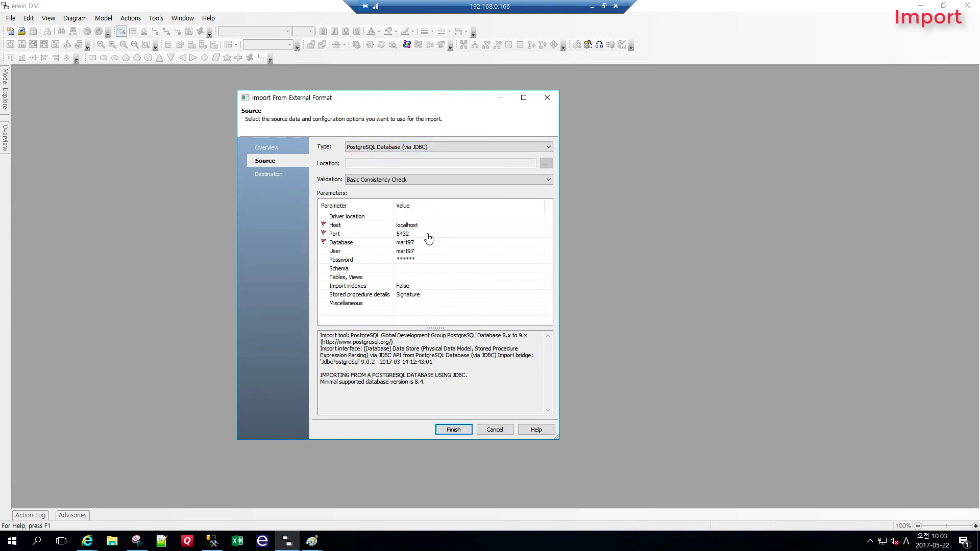
pyautogui.click(462, 434)
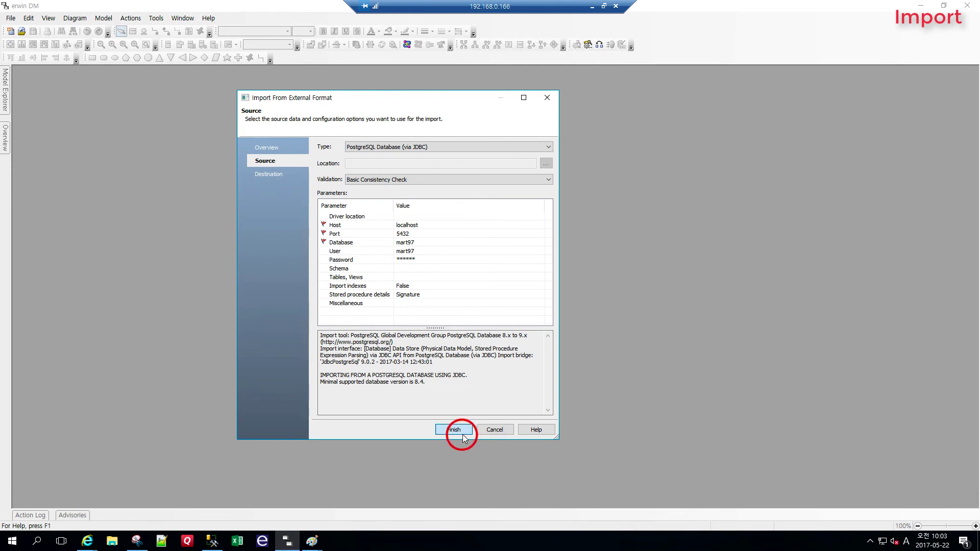
pyautogui.click(415, 243)
pyautogui.click(426, 251)
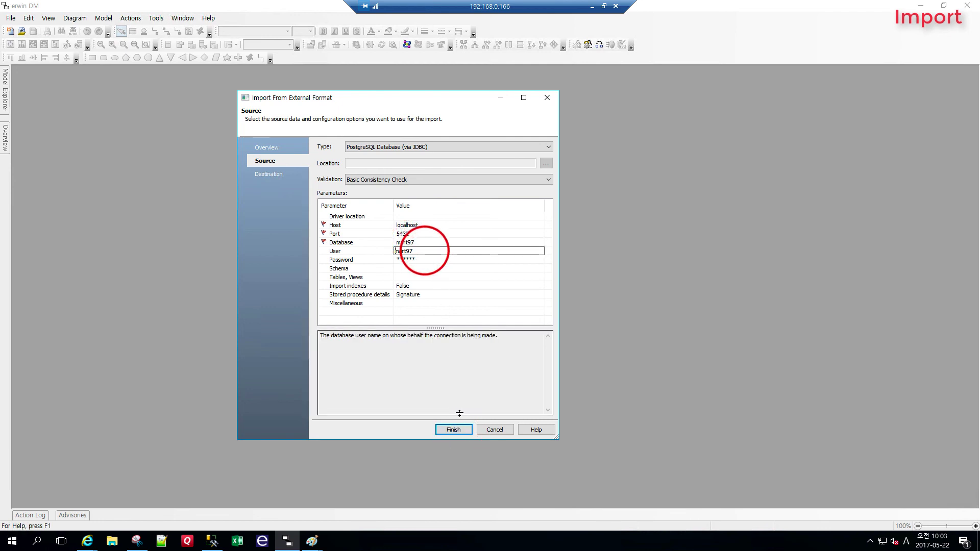
pyautogui.click(453, 429)
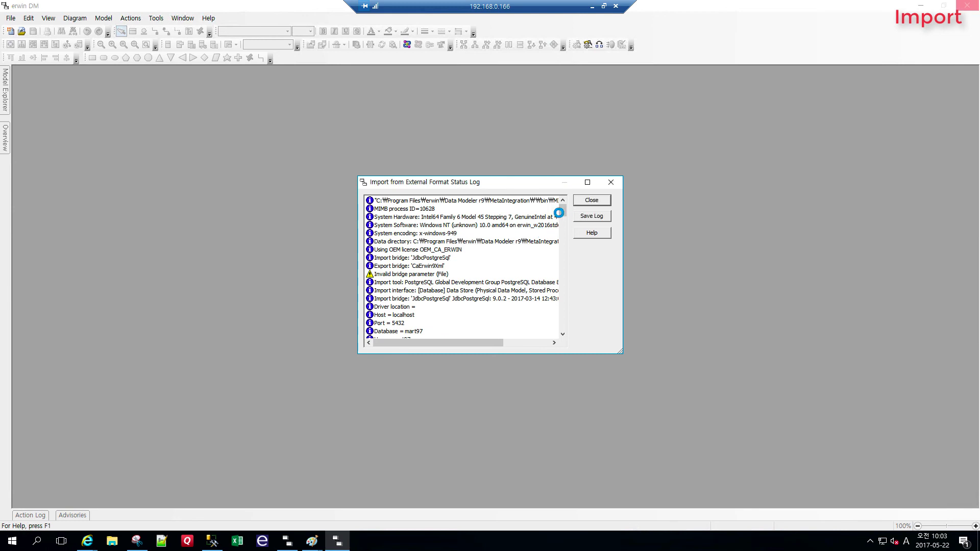
pyautogui.click(592, 199)
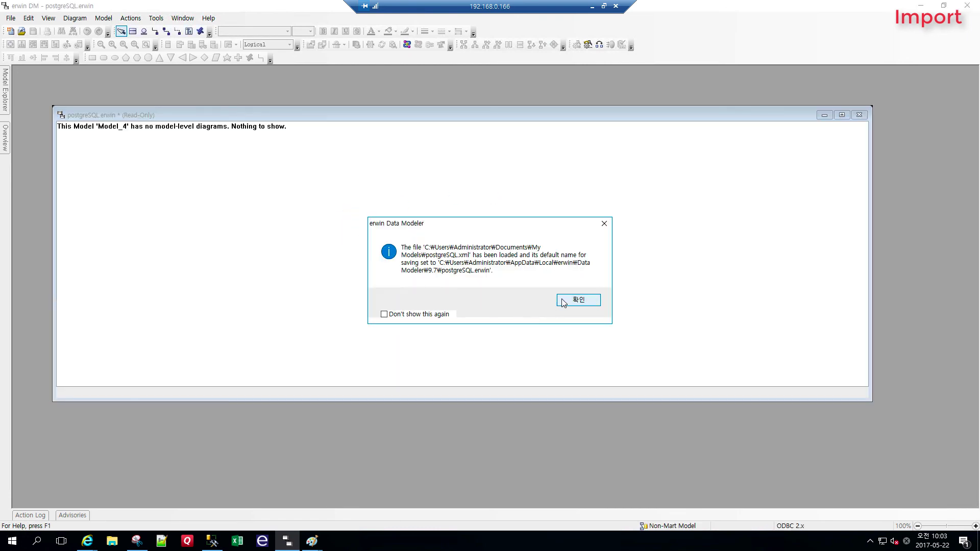
pyautogui.click(571, 300)
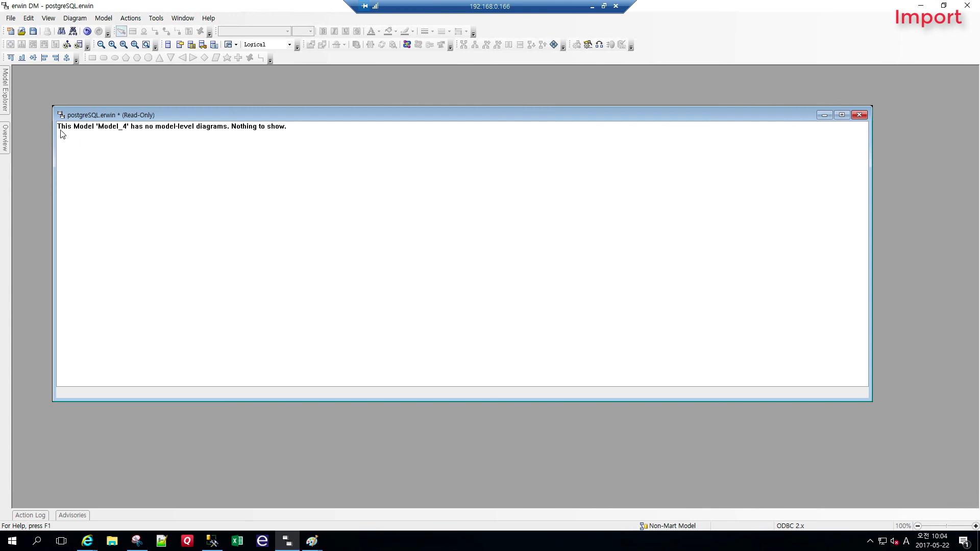
# Create a new ER diagram in the mart97 model and enable Auto-populate in its properties
pyautogui.moveTo(6, 99)
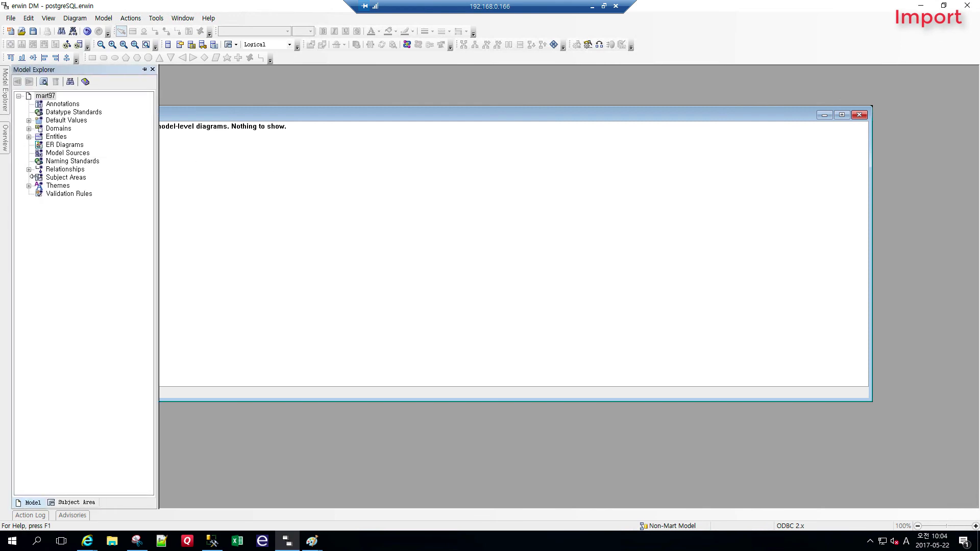
pyautogui.rightClick(57, 145)
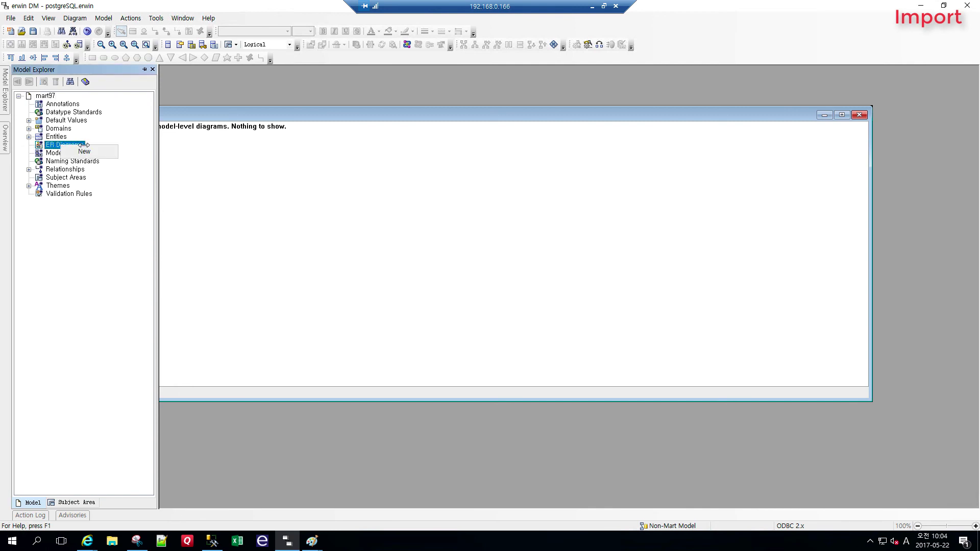
pyautogui.click(84, 151)
pyautogui.rightClick(49, 154)
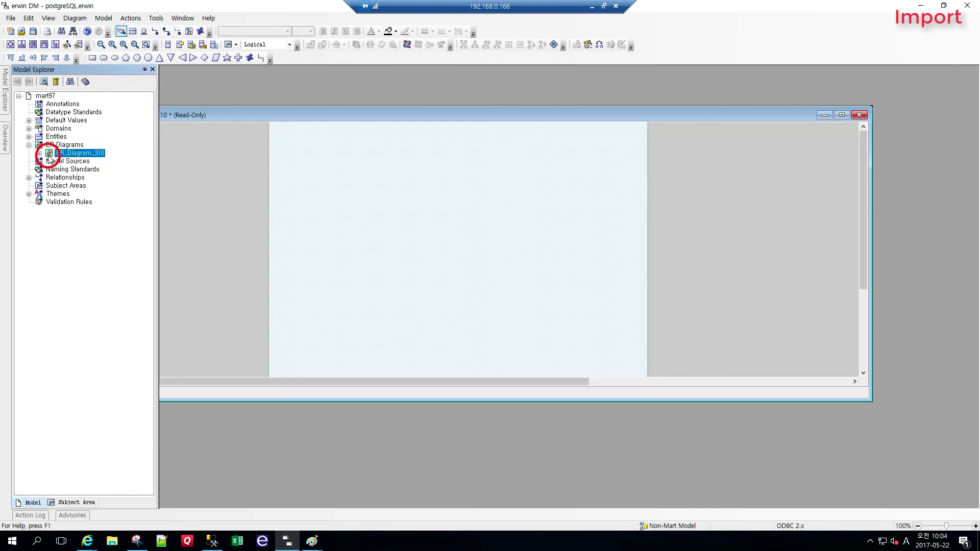
pyautogui.click(87, 191)
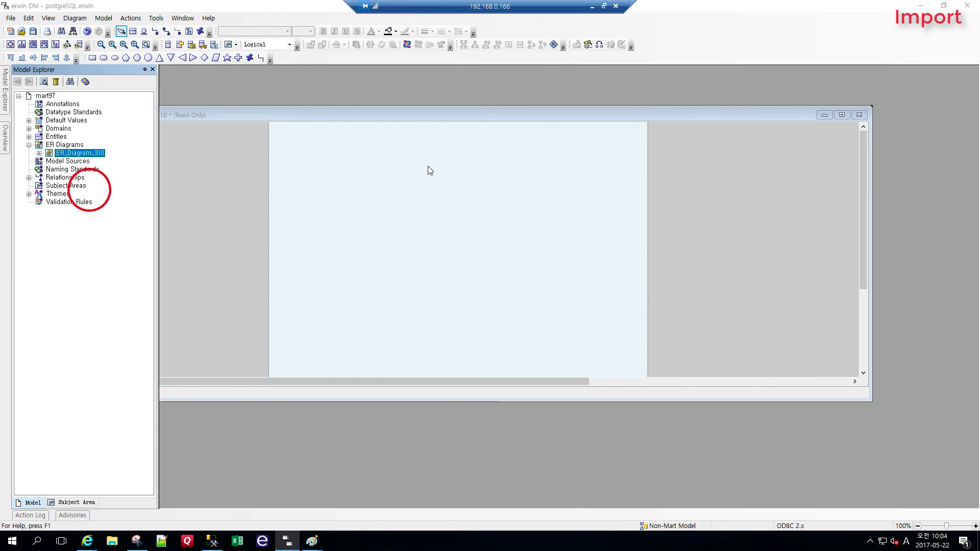
pyautogui.click(495, 169)
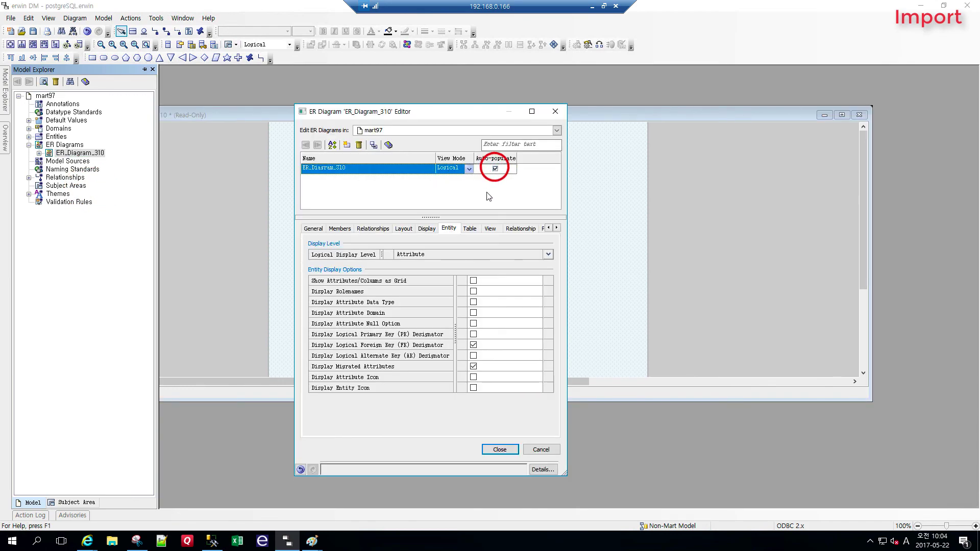
# Enable attributes/columns as grid, column data type, column domain and column null option in the diagram's table display options
pyautogui.click(469, 228)
pyautogui.click(476, 281)
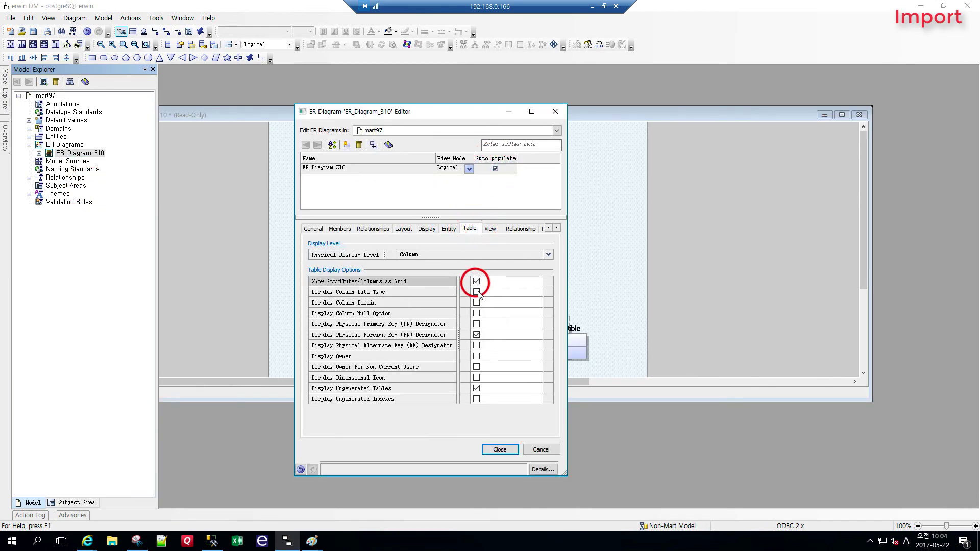
pyautogui.click(476, 291)
pyautogui.click(476, 302)
pyautogui.click(476, 313)
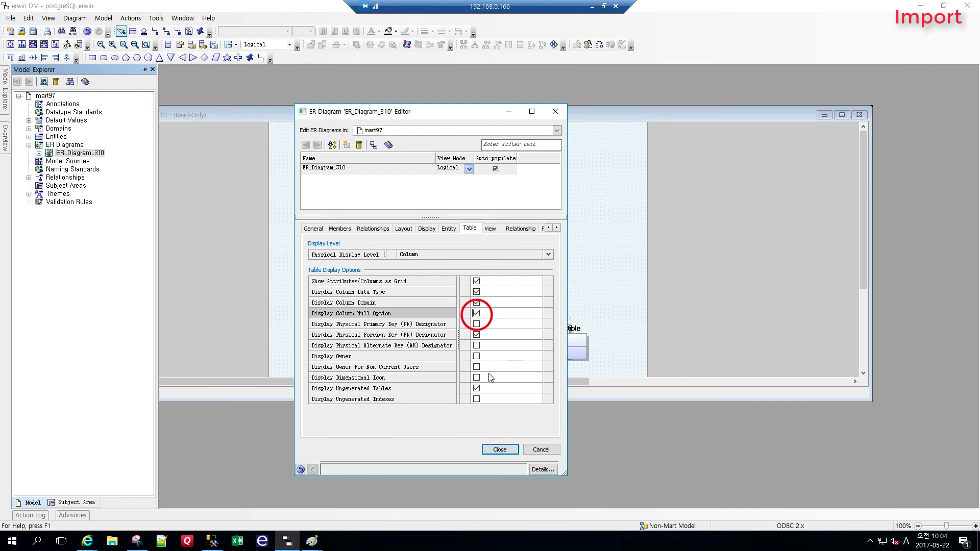
pyautogui.click(506, 449)
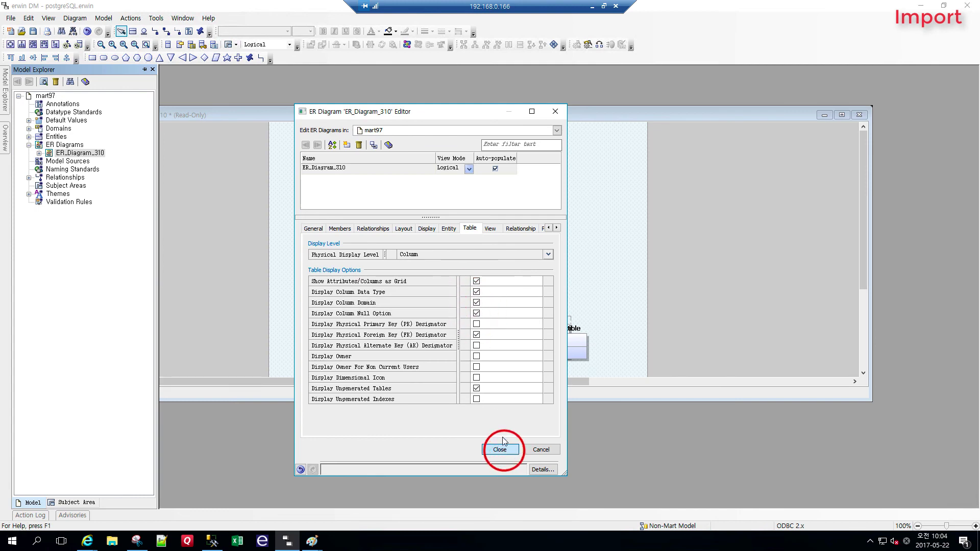
# Rearrange all objects of the new diagram with the tree layout and reset the relationship paths
pyautogui.click(322, 223)
pyautogui.hotkey('ctrl', 'a')
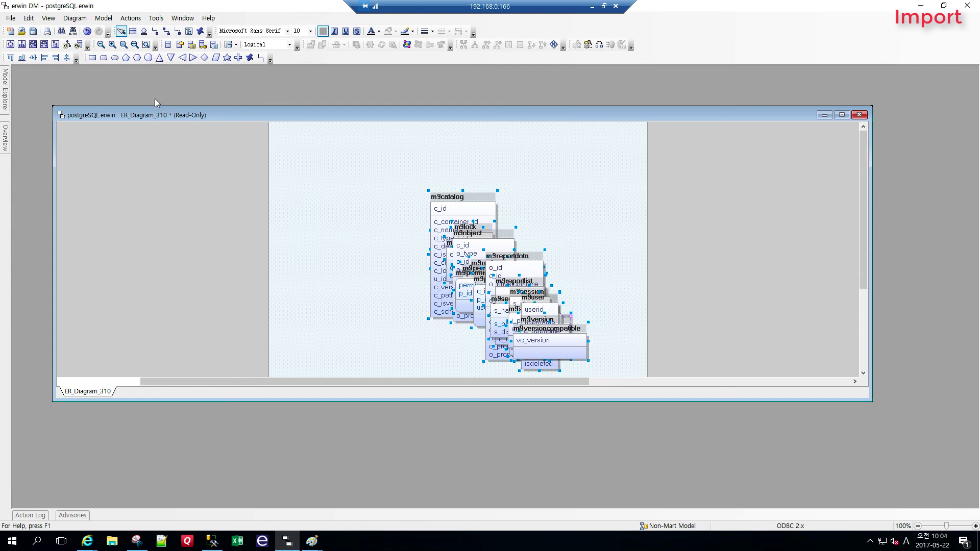
pyautogui.click(55, 44)
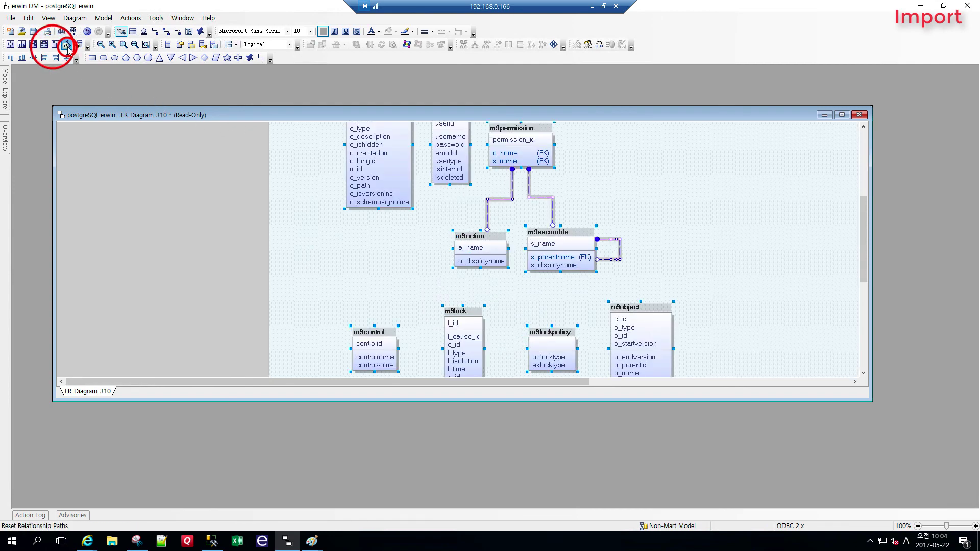
pyautogui.click(67, 46)
pyautogui.click(365, 252)
# Examine the arranged entities of the logical diagram and recheck the diagram's table display options
pyautogui.scroll(3, 418, 280)
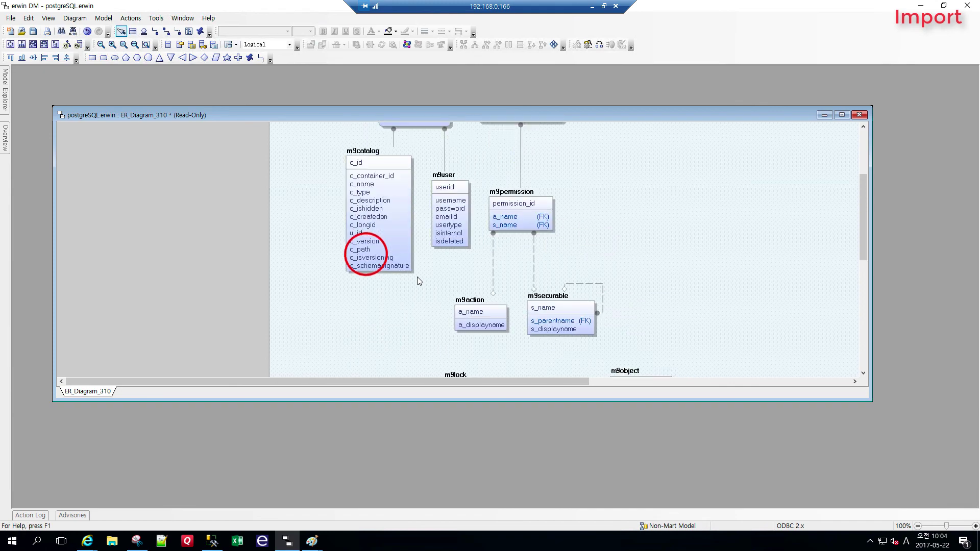
pyautogui.scroll(6, 417, 278)
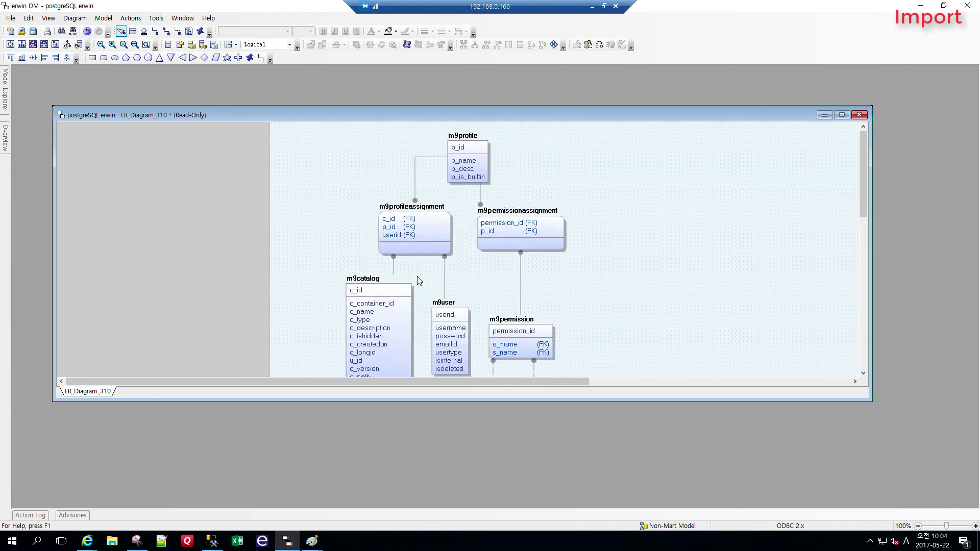
pyautogui.scroll(-6, 613, 250)
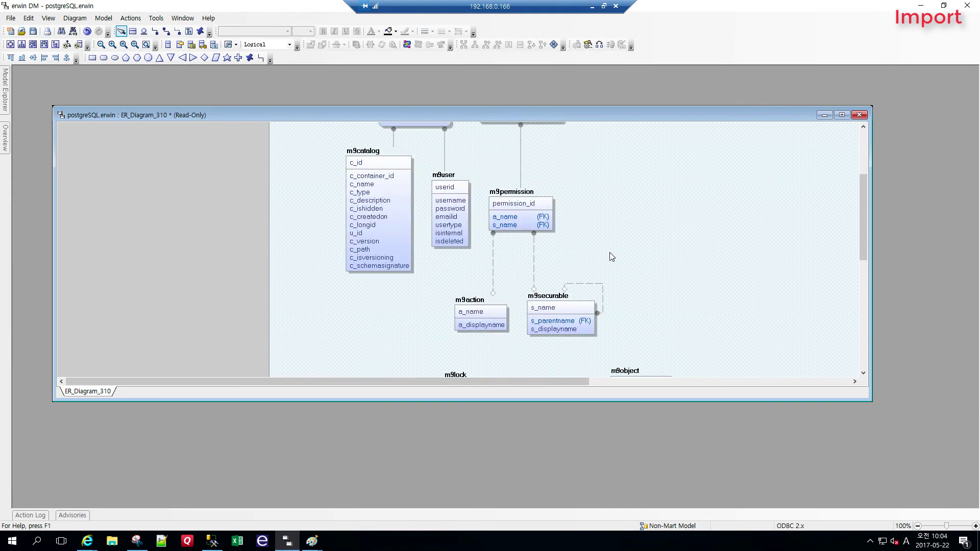
pyautogui.scroll(-6, 612, 253)
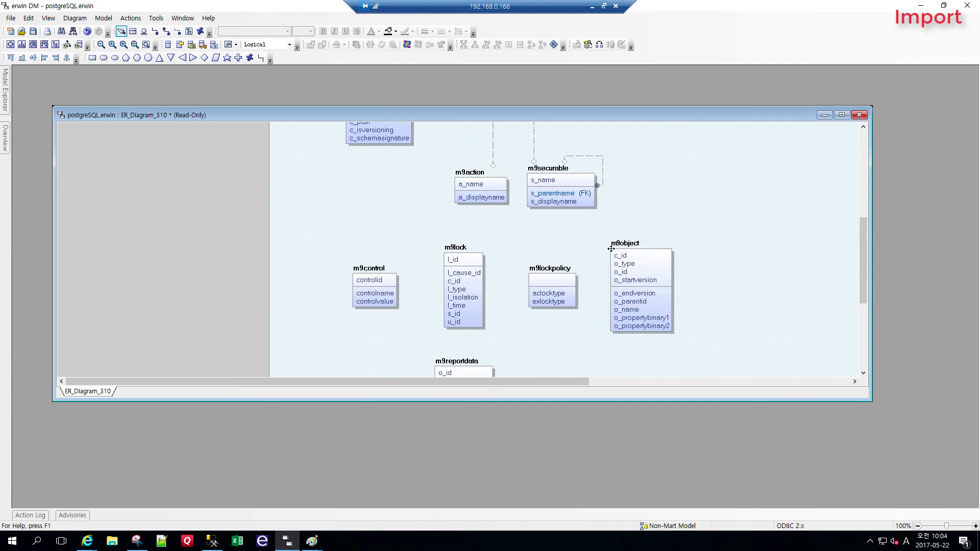
pyautogui.scroll(-6, 612, 250)
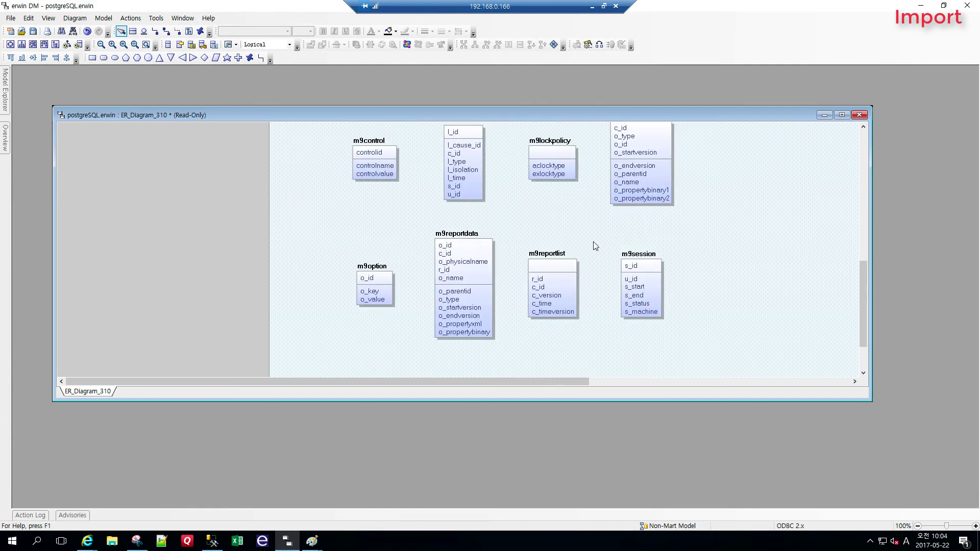
pyautogui.rightClick(578, 213)
pyautogui.click(579, 216)
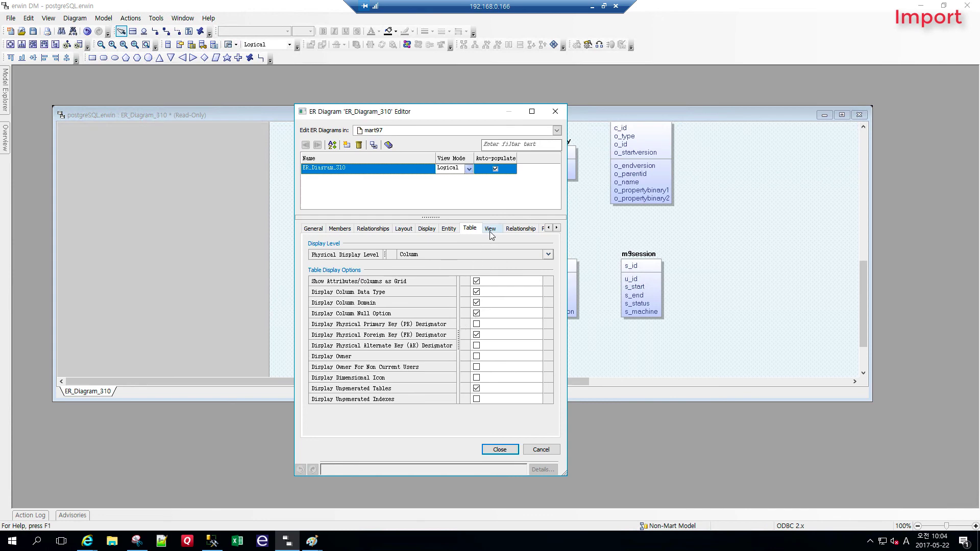
pyautogui.click(508, 449)
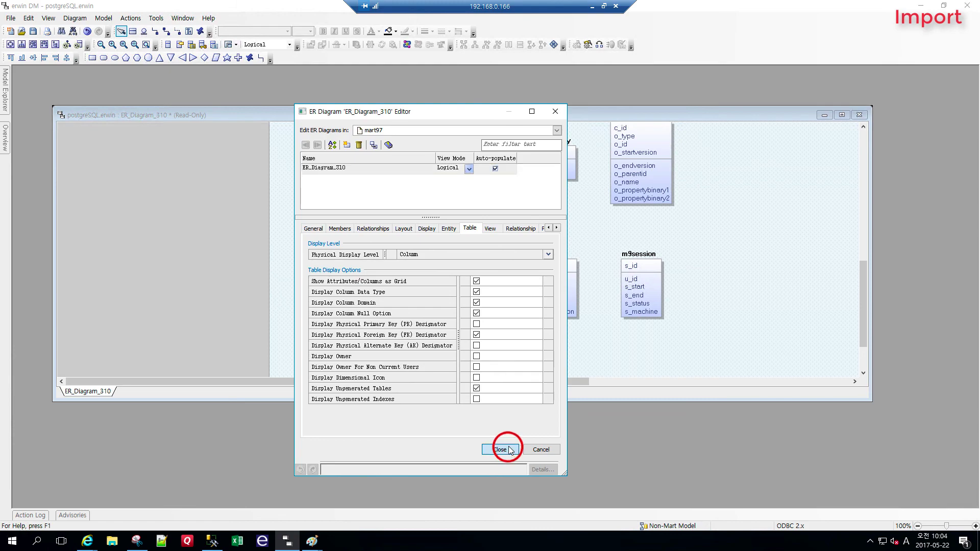
# Switch the diagram to the Physical view, rearrange all its tables and inspect their columns and data types
pyautogui.click(262, 44)
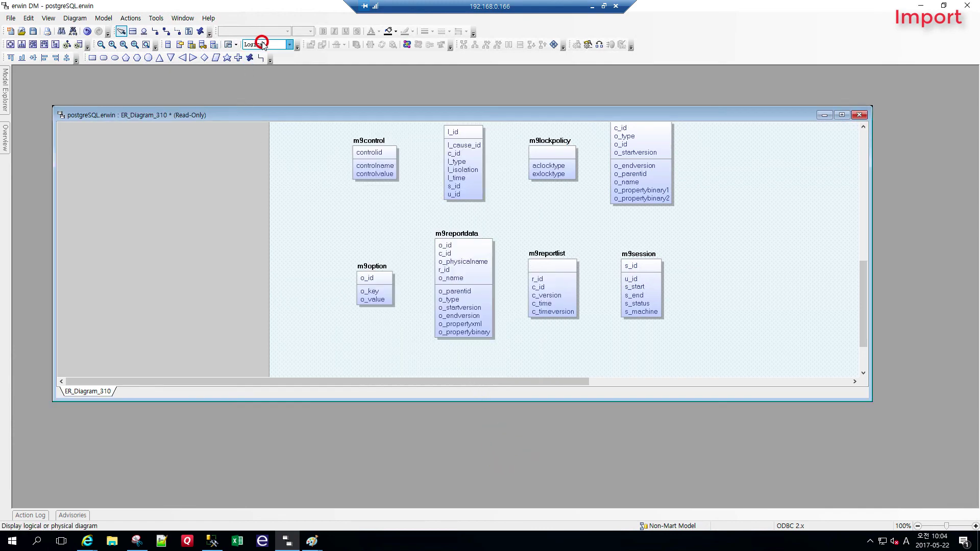
pyautogui.click(266, 58)
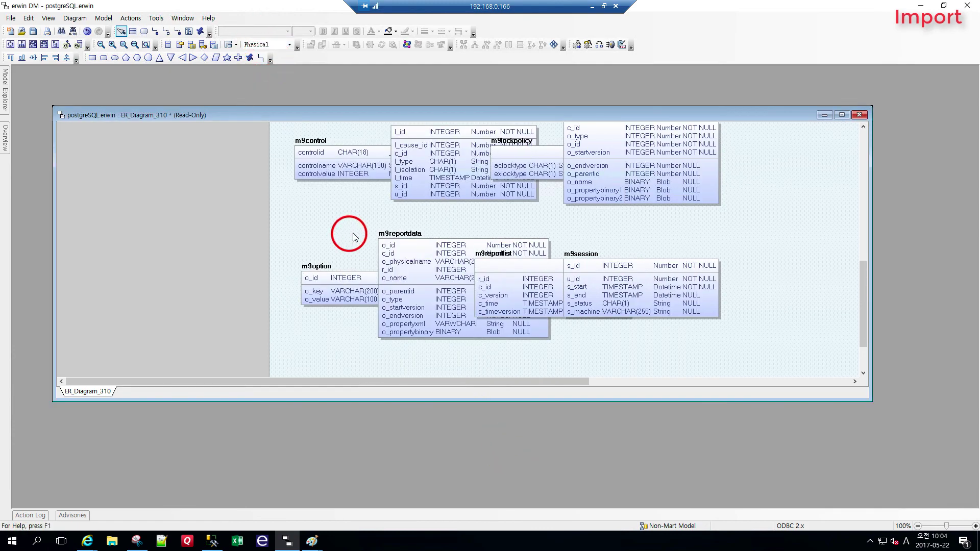
pyautogui.hotkey('ctrl', 'a')
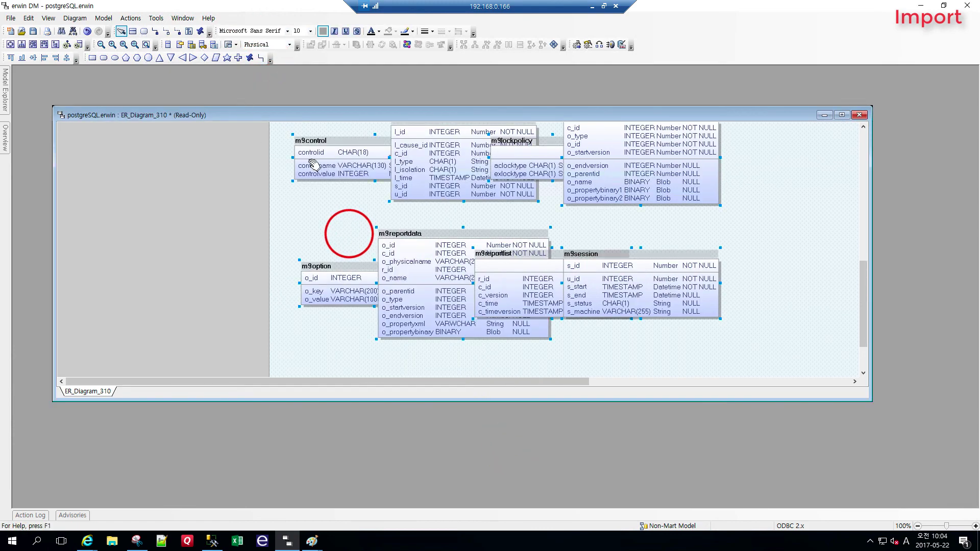
pyautogui.click(67, 44)
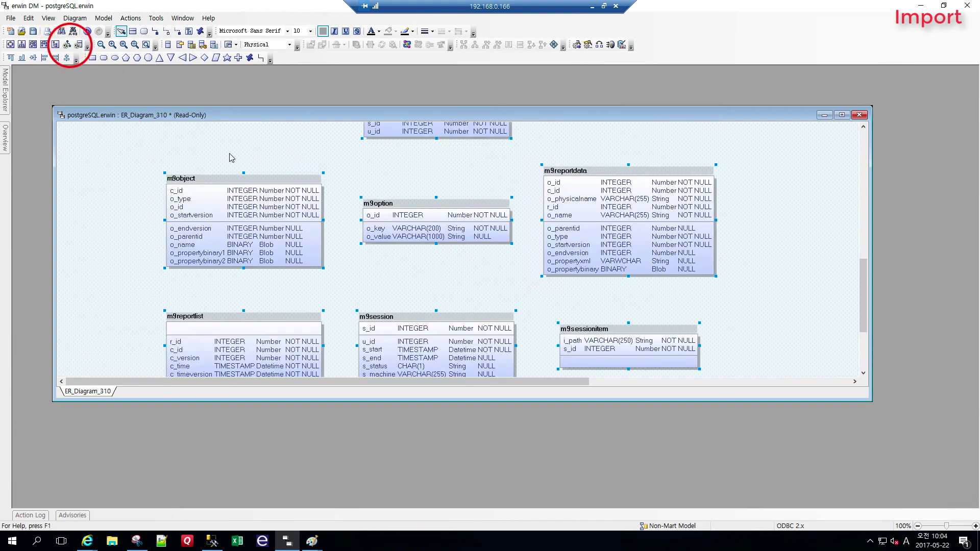
pyautogui.scroll(8, 413, 259)
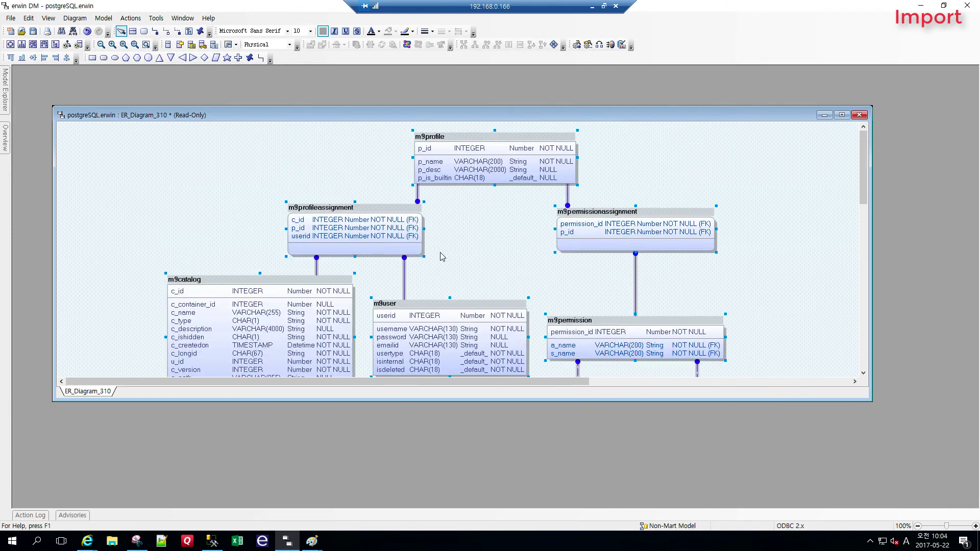
pyautogui.scroll(-3, 442, 257)
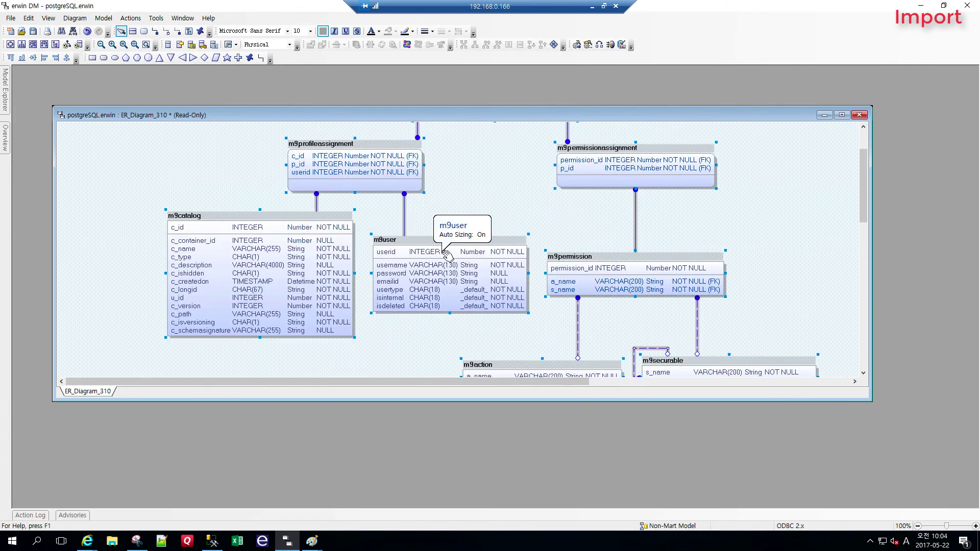
pyautogui.scroll(3, 447, 255)
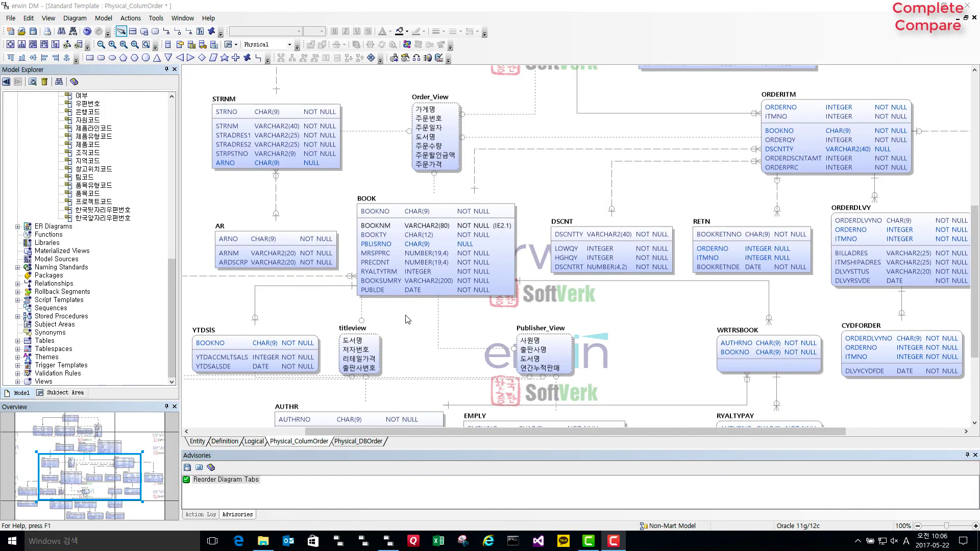
# Delete the PUBLDE column from the BOOK table in the Physical_ColumOrder diagram of the Standard Template model
pyautogui.click(407, 288)
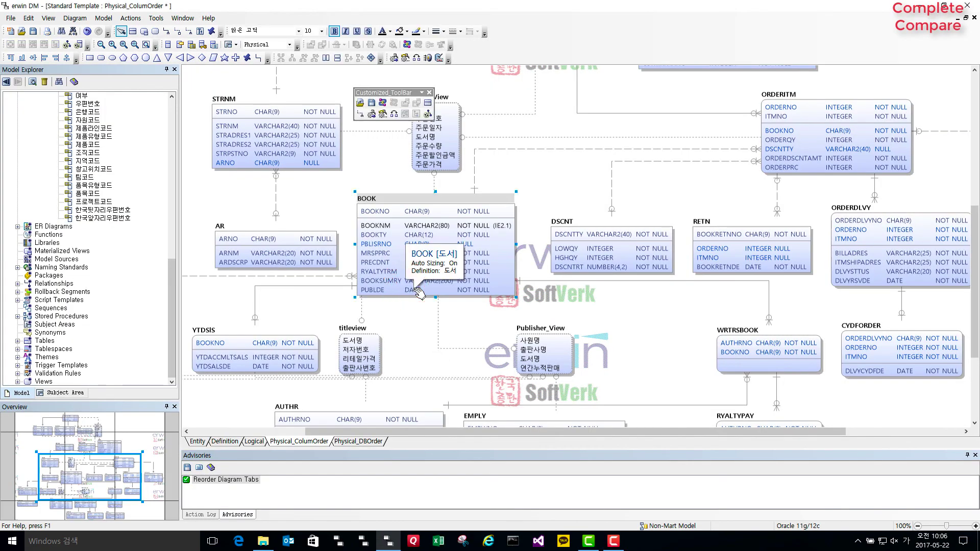
pyautogui.click(418, 291)
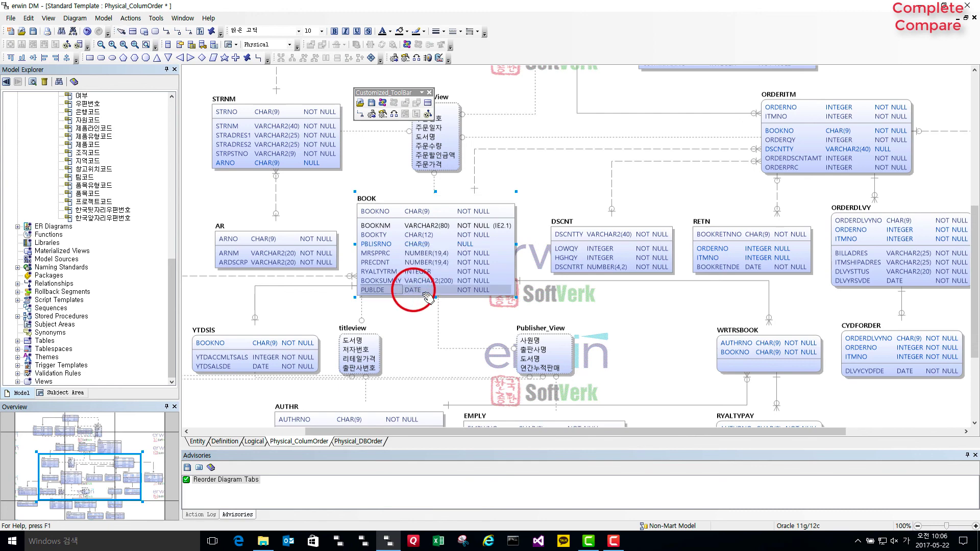
pyautogui.press('Delete')
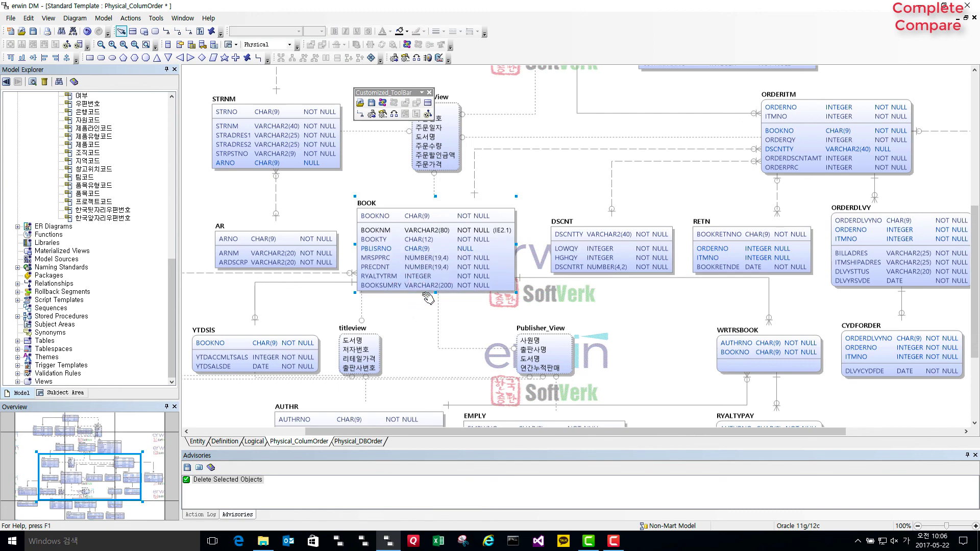
# Set the physical data type of the BOOK table's BOOKNM column to VARCHAR2(90)
pyautogui.doubleClick(409, 228)
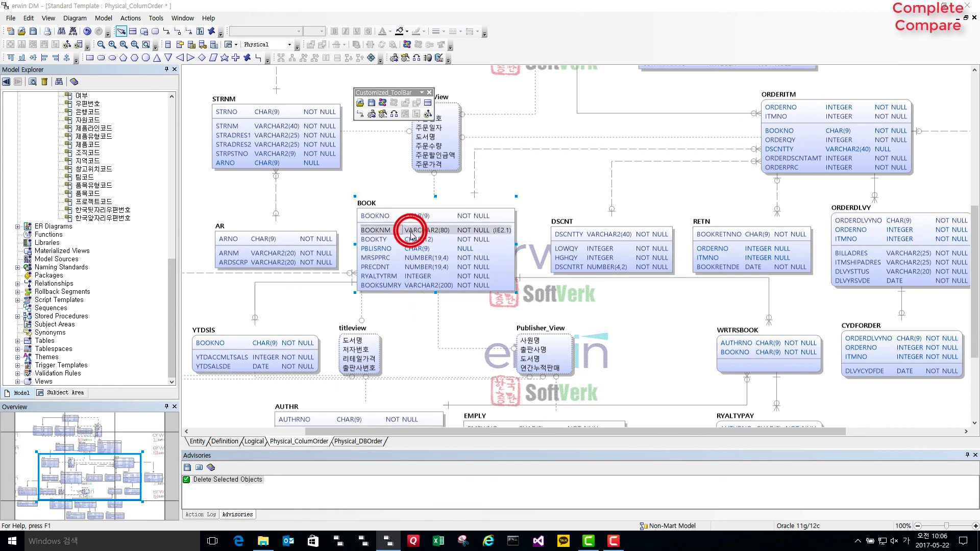
pyautogui.click(447, 145)
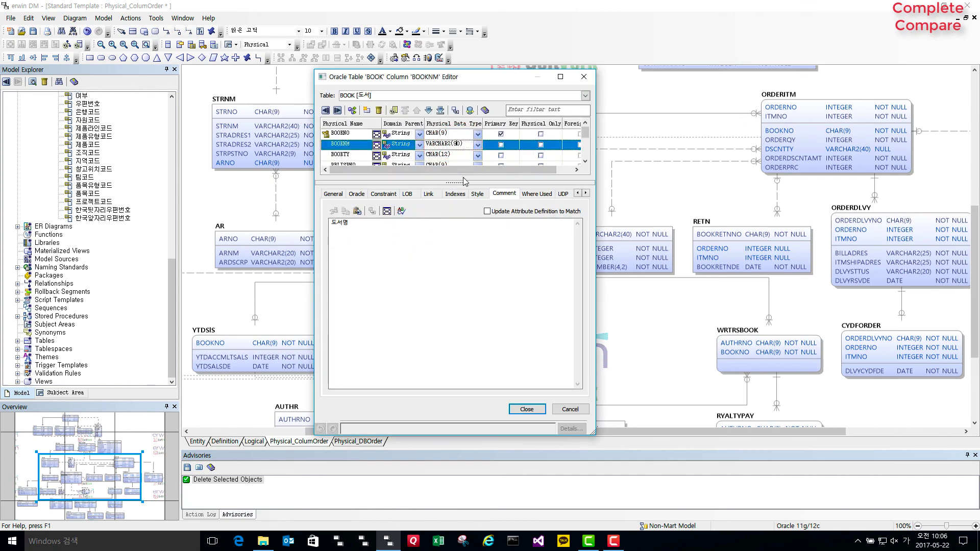
pyautogui.click(471, 283)
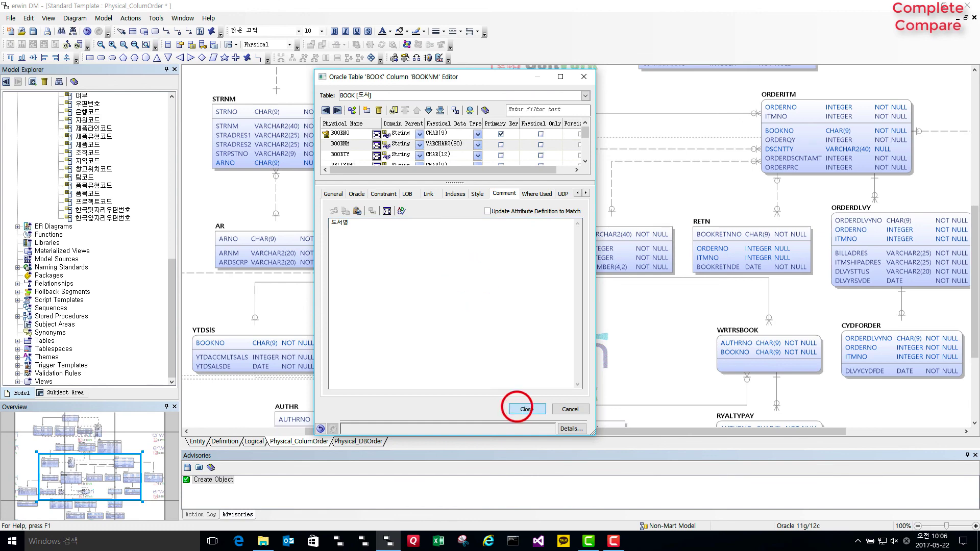
pyautogui.click(516, 408)
# Add a new column named ADDCOL below BOOKSUMRY in the BOOK table
pyautogui.click(393, 285)
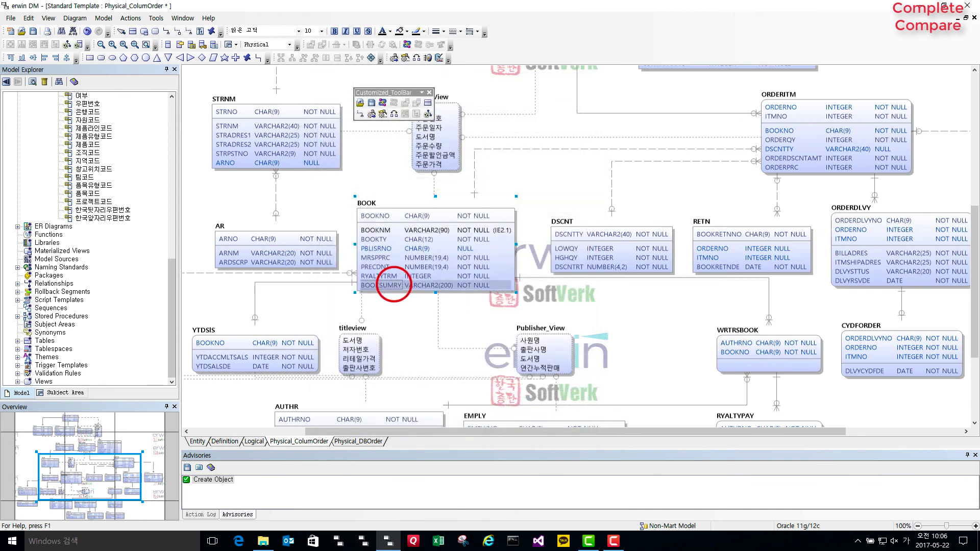
pyautogui.press('Return')
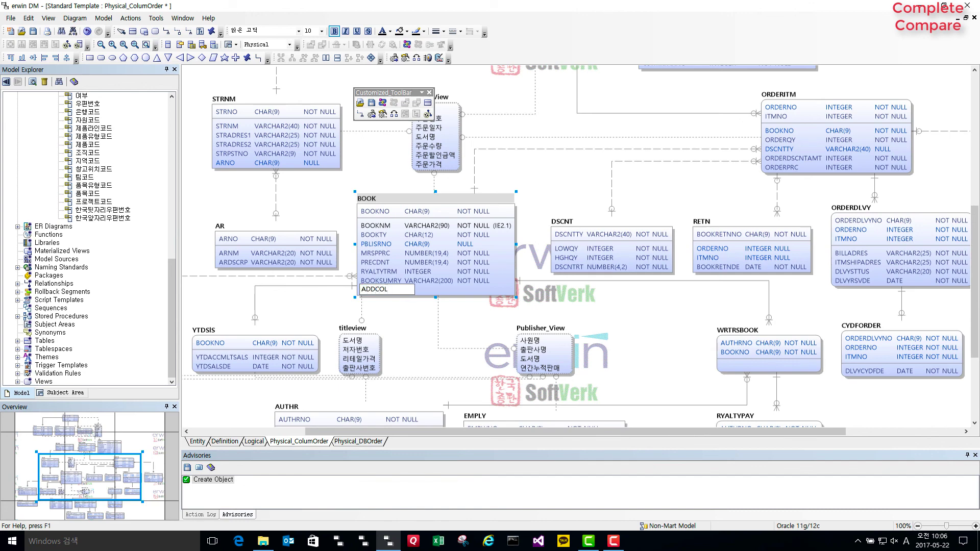
pyautogui.click(430, 329)
pyautogui.click(433, 292)
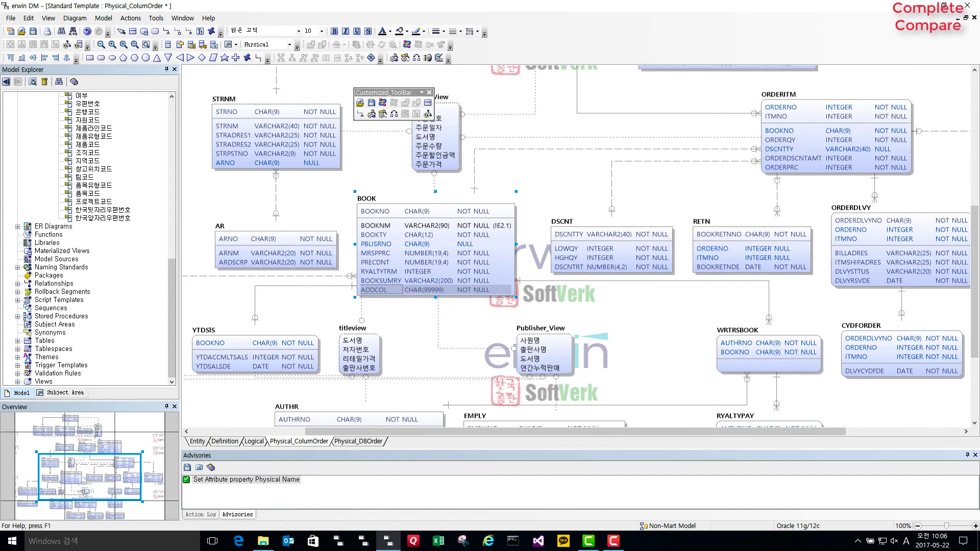
# Set the physical data type of the BOOK table's ADDCOL column to CHAR(9)
pyautogui.doubleClick(435, 288)
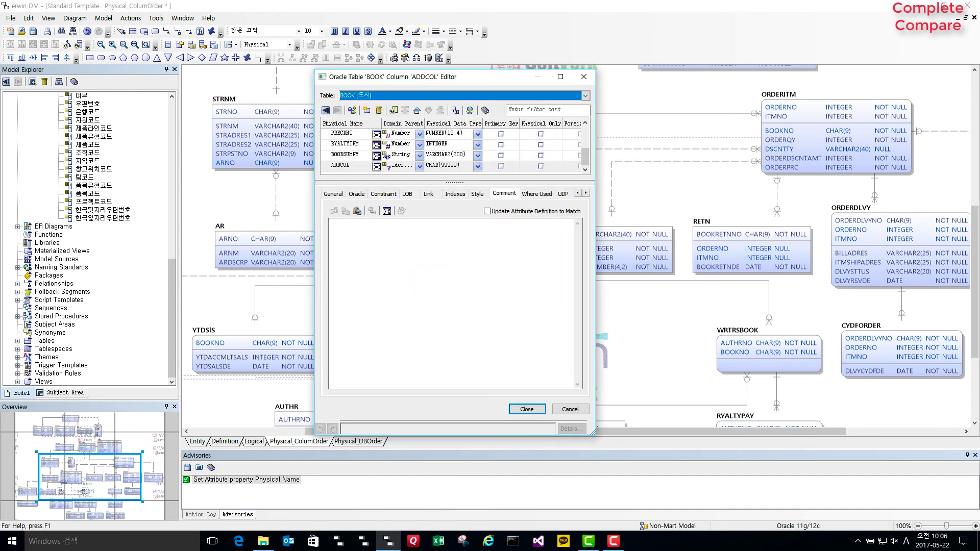
pyautogui.click(449, 163)
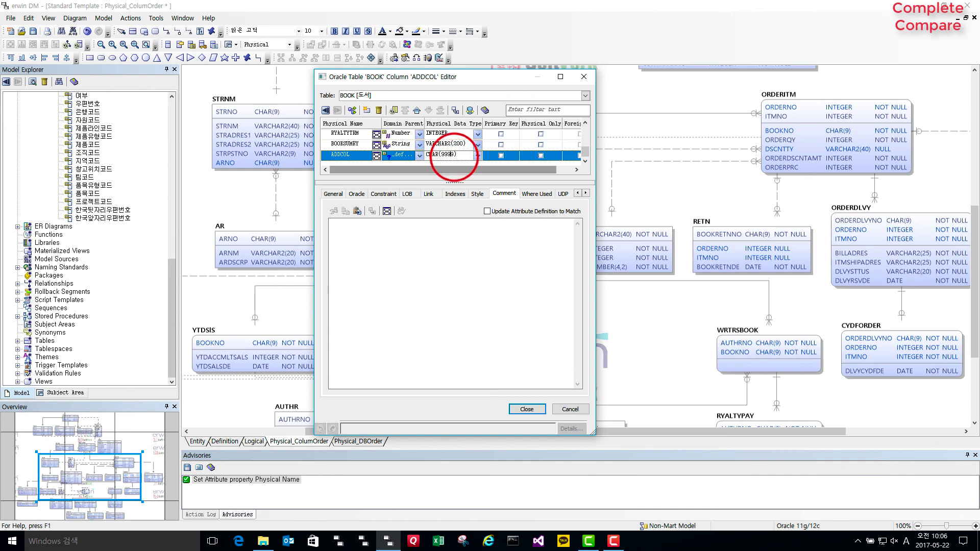
pyautogui.press('BackSpace')
pyautogui.press('BackSpace')
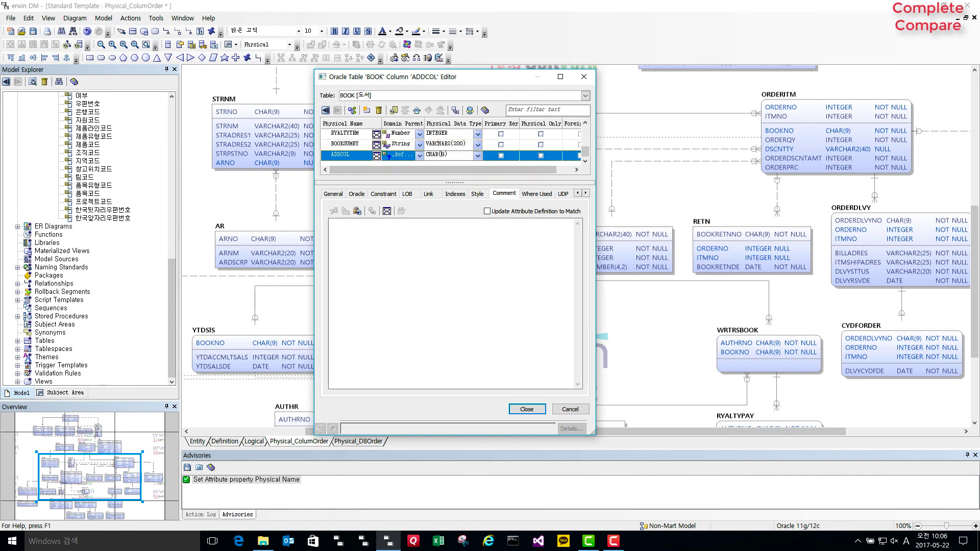
pyautogui.click(528, 408)
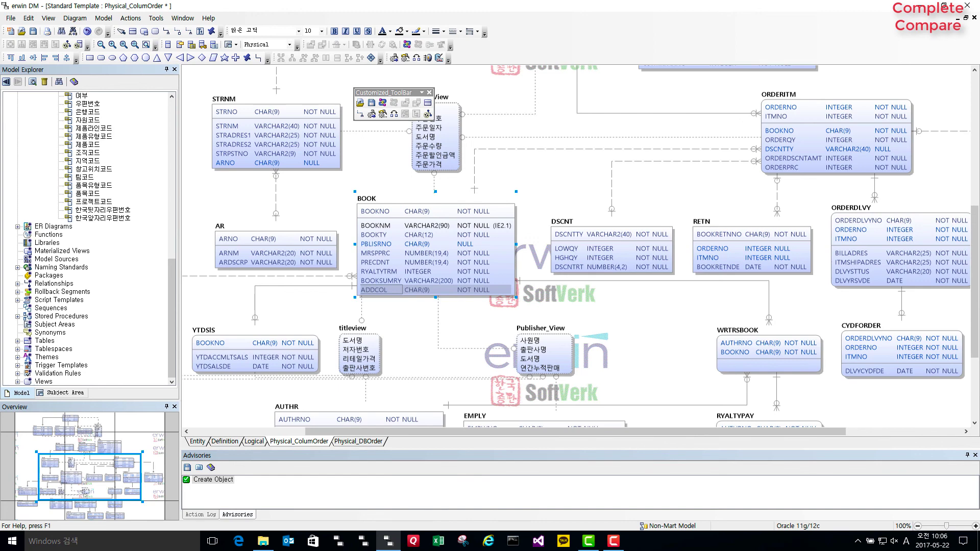
pyautogui.click(433, 225)
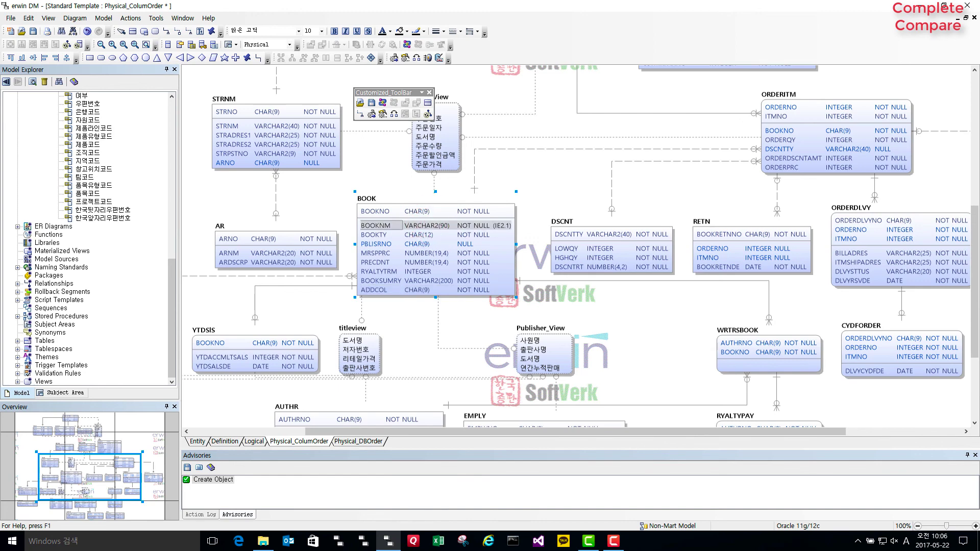
pyautogui.click(534, 195)
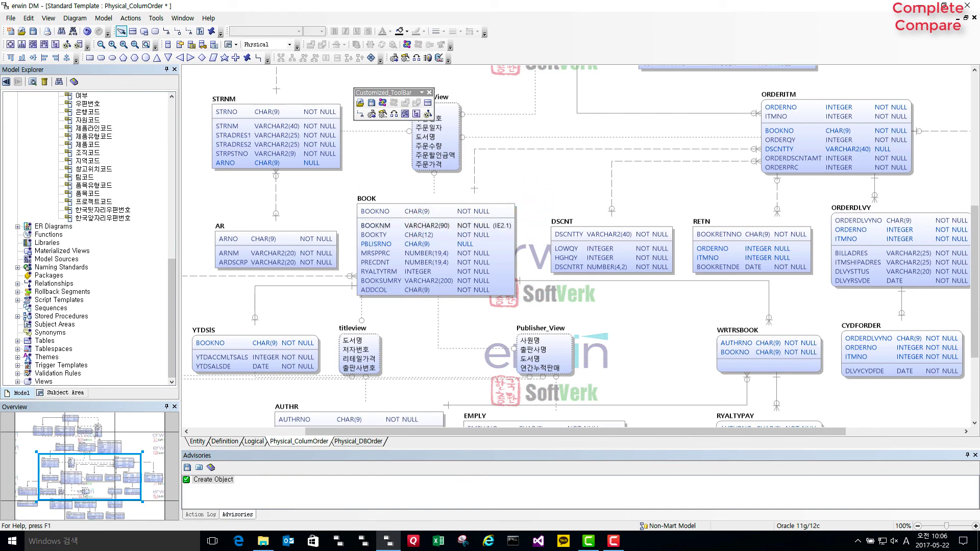
# Start a Complete Compare with Standard Template as the left model and load the right model from Database / Script with demand loading
pyautogui.click(394, 114)
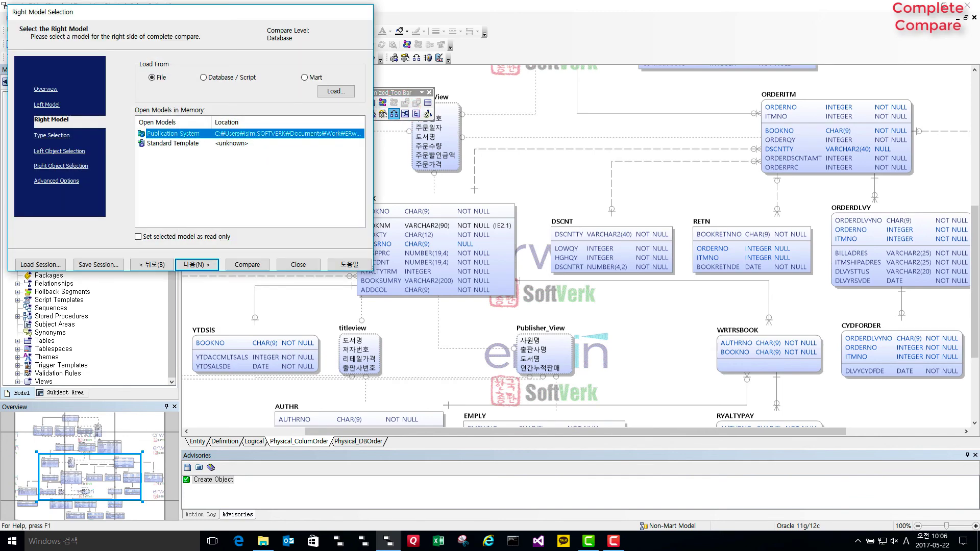
pyautogui.click(46, 104)
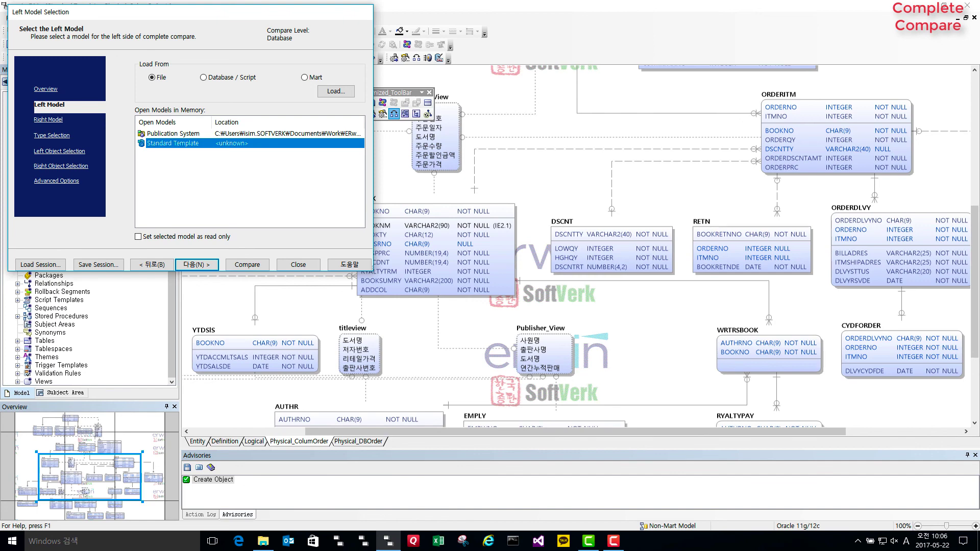
pyautogui.click(51, 120)
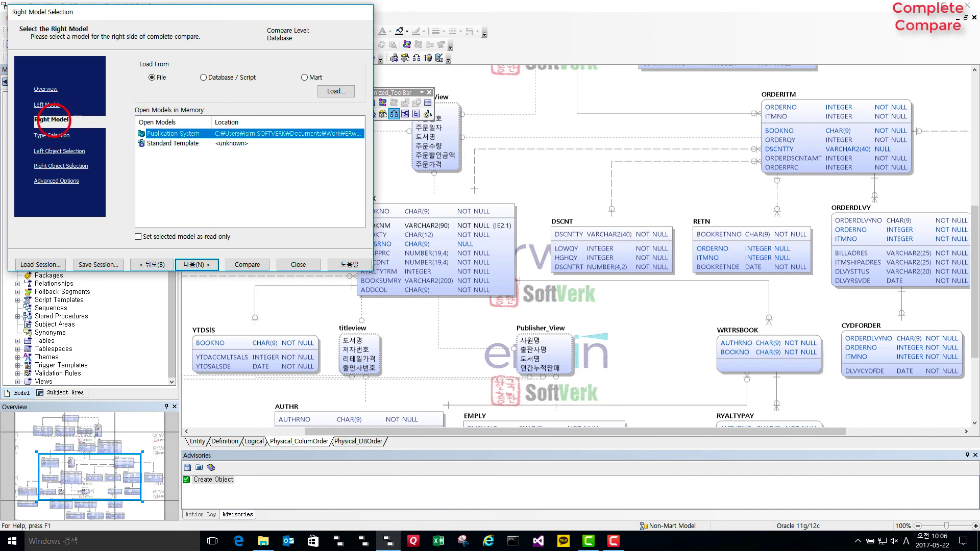
pyautogui.click(203, 77)
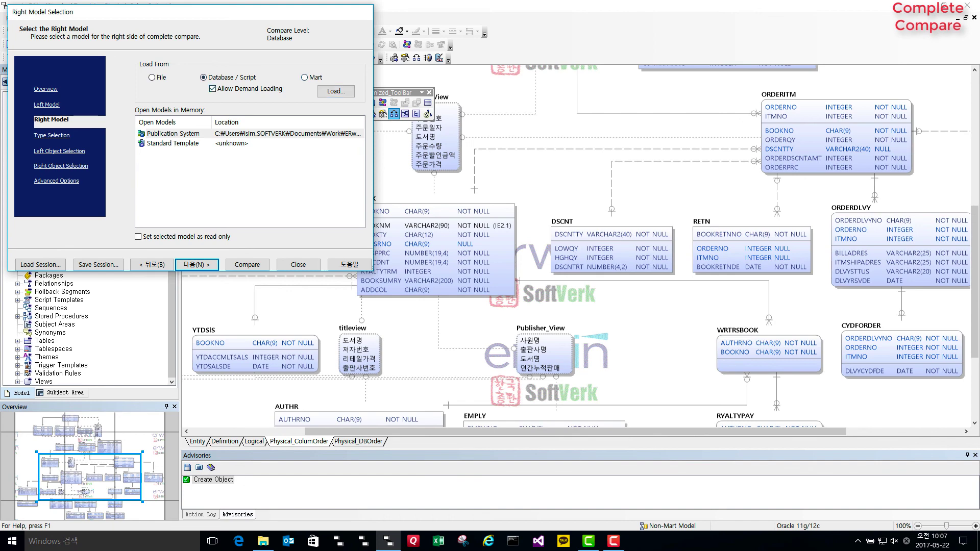
pyautogui.click(336, 91)
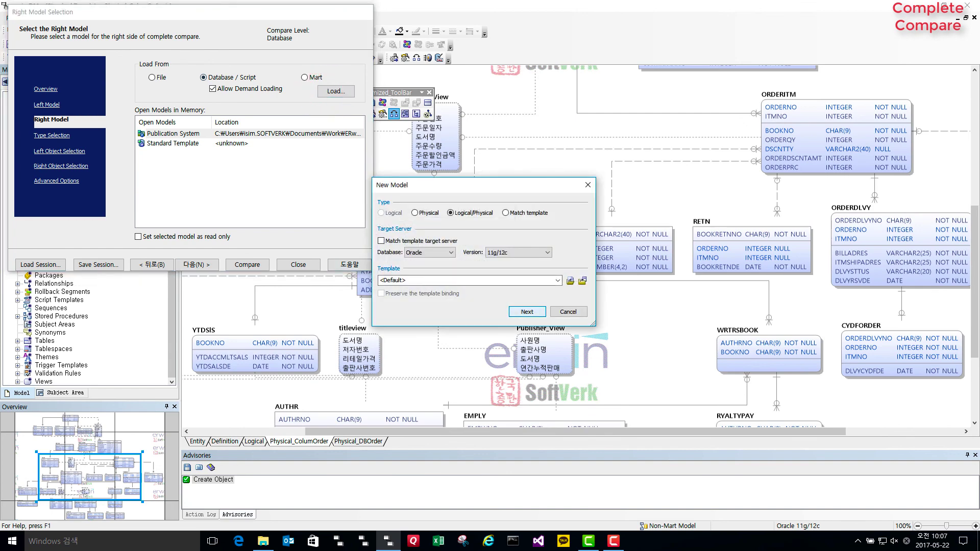
# Reverse engineer the current user's objects from Oracle 11g/12c as the right model, connecting with the database user name and password
pyautogui.click(527, 311)
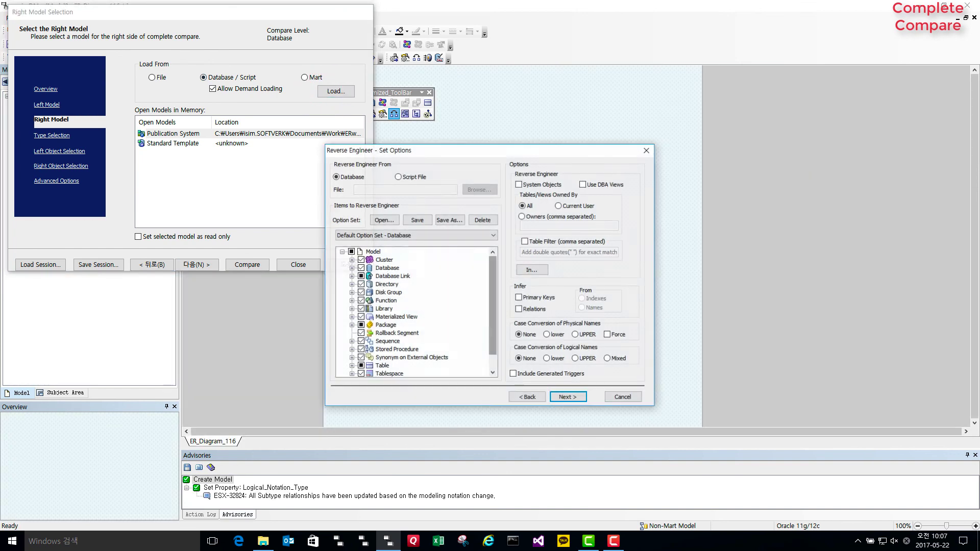
pyautogui.click(575, 204)
pyautogui.click(562, 397)
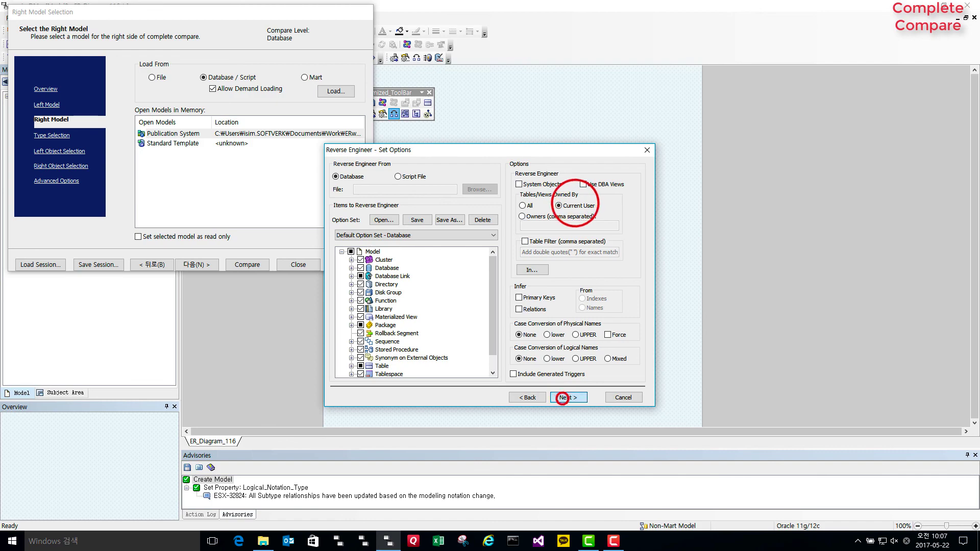
pyautogui.doubleClick(479, 214)
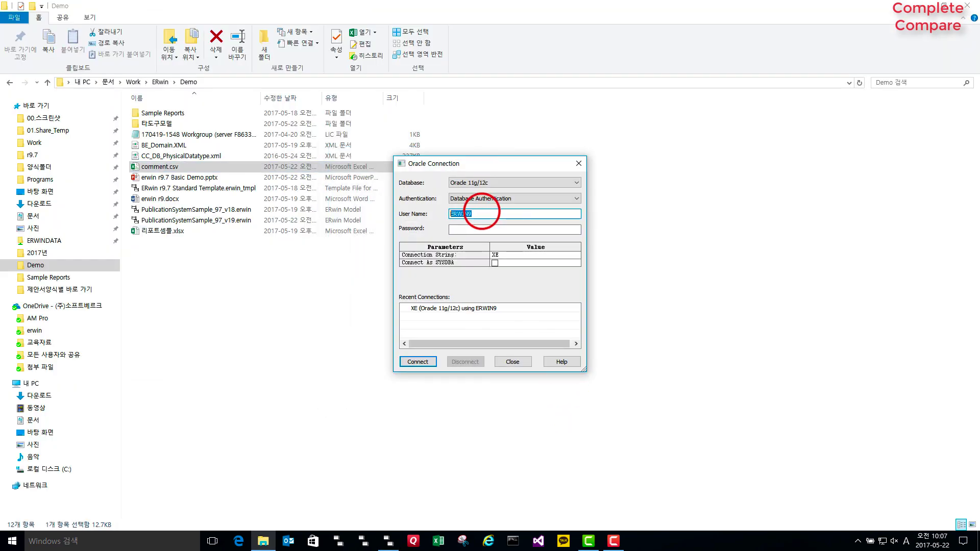
pyautogui.press('Tab')
pyautogui.click(418, 362)
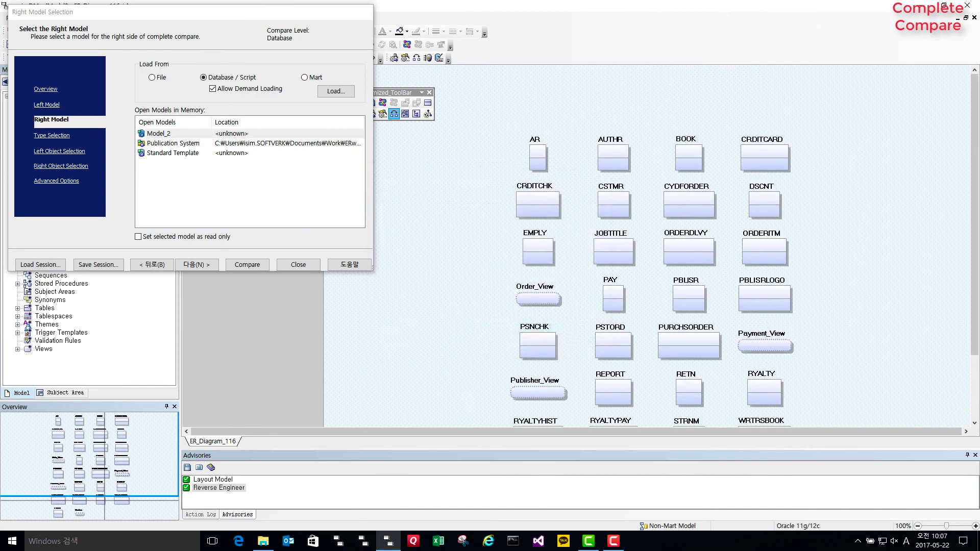
# Load the option set CC_DB_PhysicalDatatype.xml for the types compared at Database Level
pyautogui.click(64, 135)
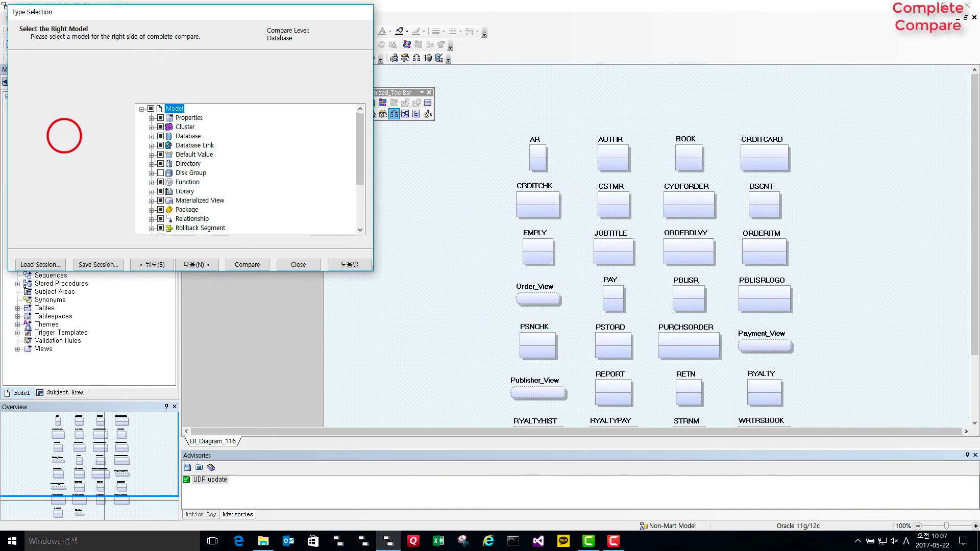
pyautogui.click(357, 137)
pyautogui.moveTo(358, 137); pyautogui.dragTo(356, 125)
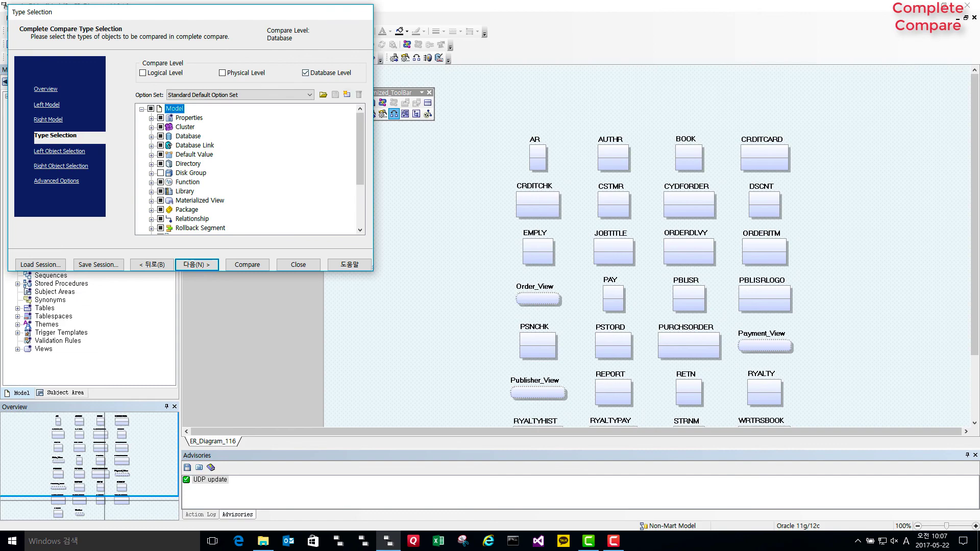
pyautogui.click(323, 95)
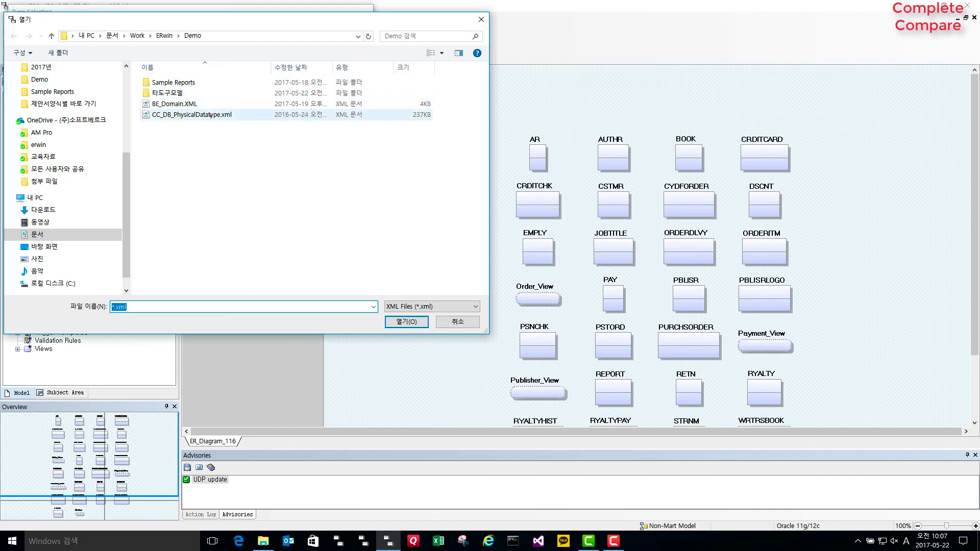
pyautogui.doubleClick(211, 116)
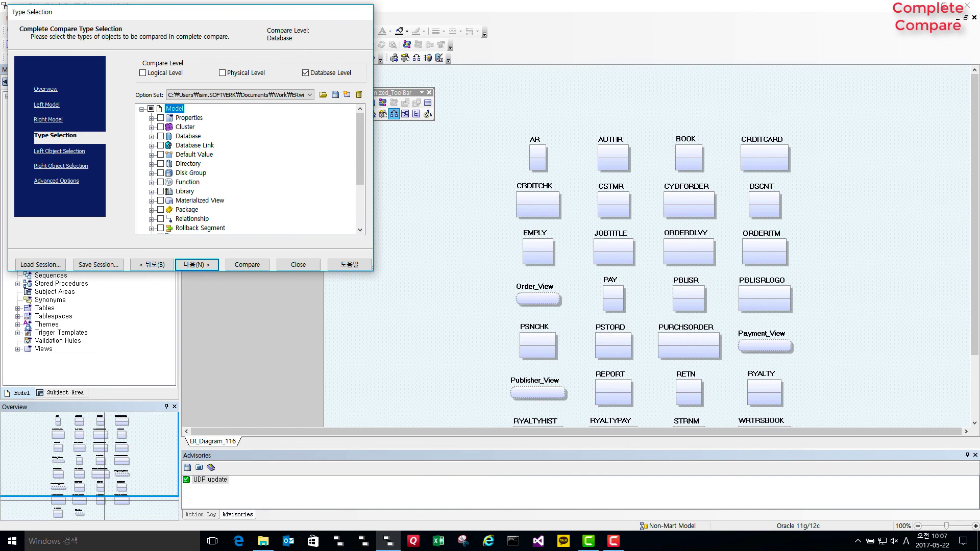
# Check the left and right model objects and the advanced options, and run the comparison
pyautogui.click(60, 151)
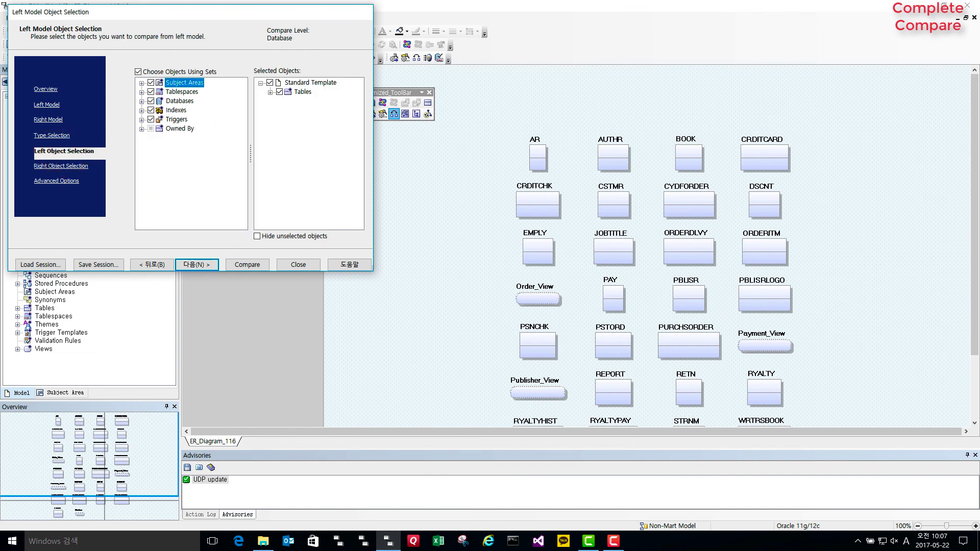
pyautogui.click(61, 166)
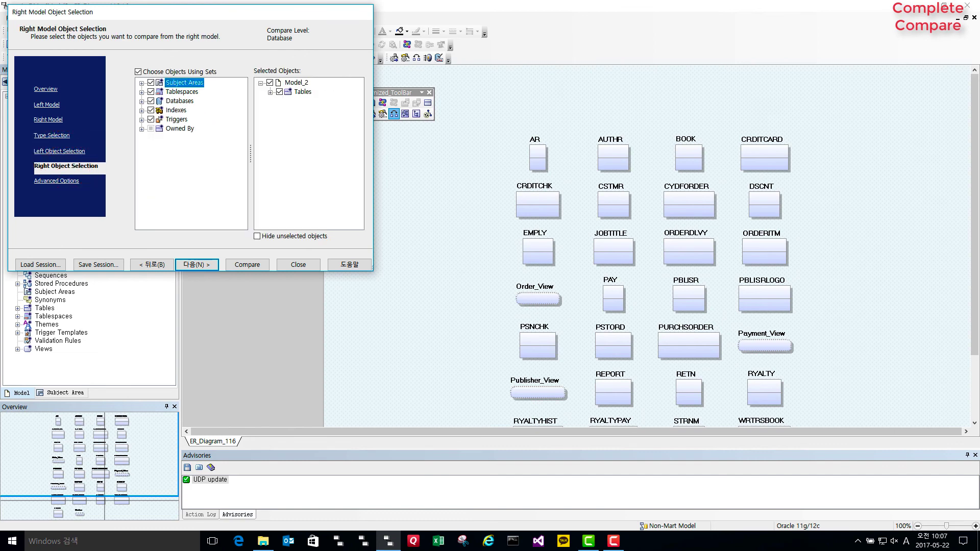
pyautogui.click(270, 92)
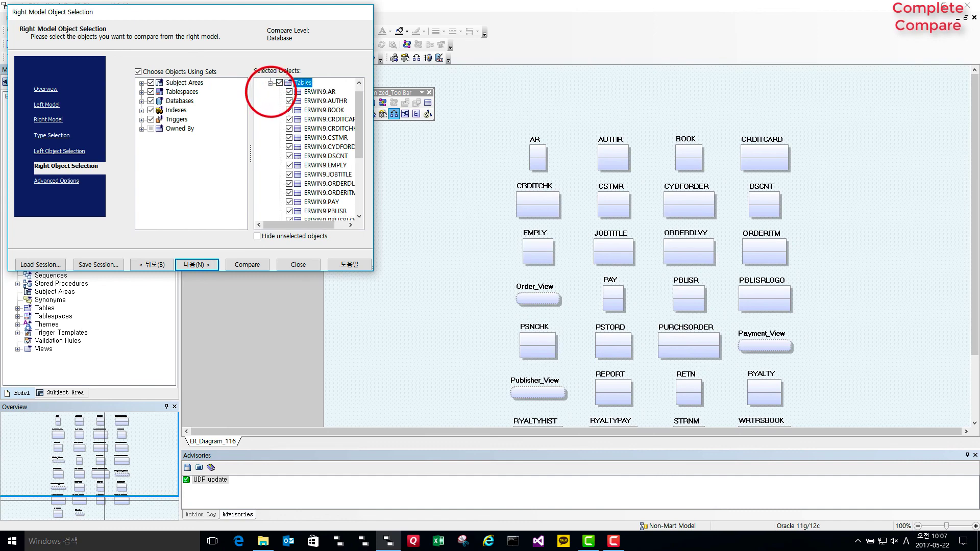
pyautogui.click(61, 181)
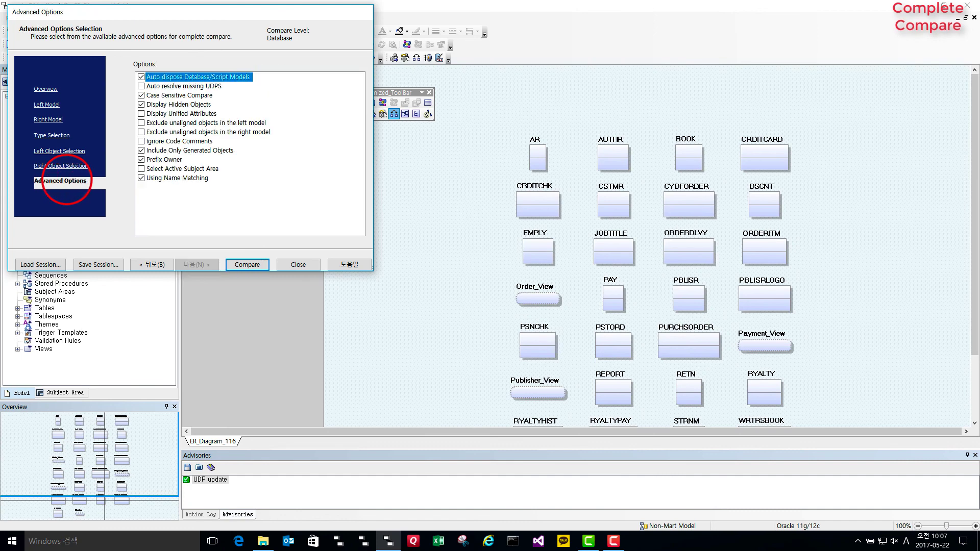
pyautogui.click(247, 264)
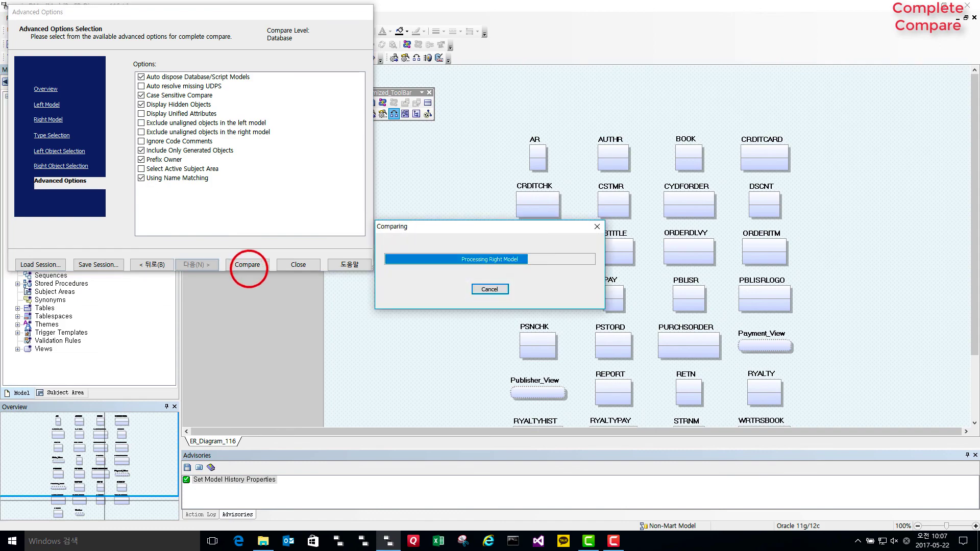
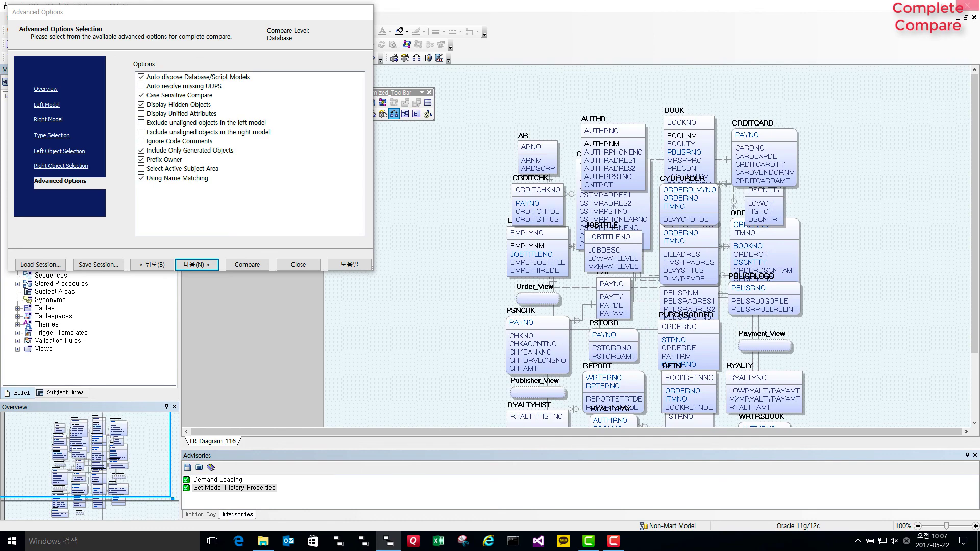
pyautogui.press('Return')
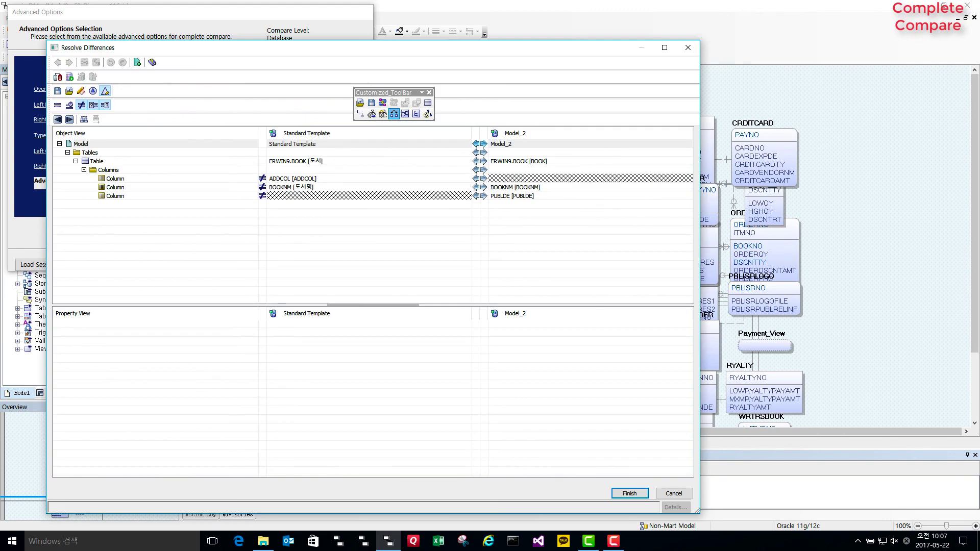
# Resolve the ADDCOL column difference in the BOOK table by copying it from Standard Template to Model_2
pyautogui.click(436, 162)
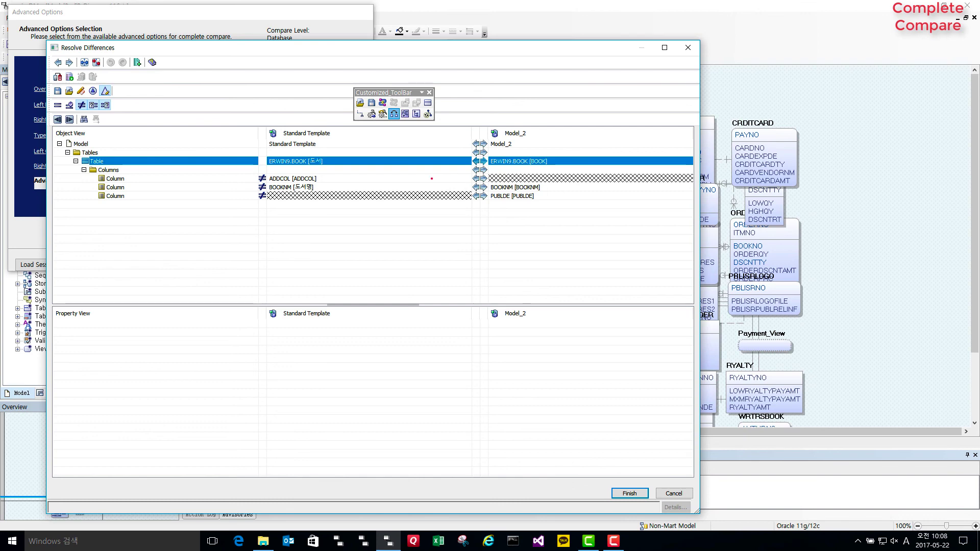
pyautogui.click(432, 179)
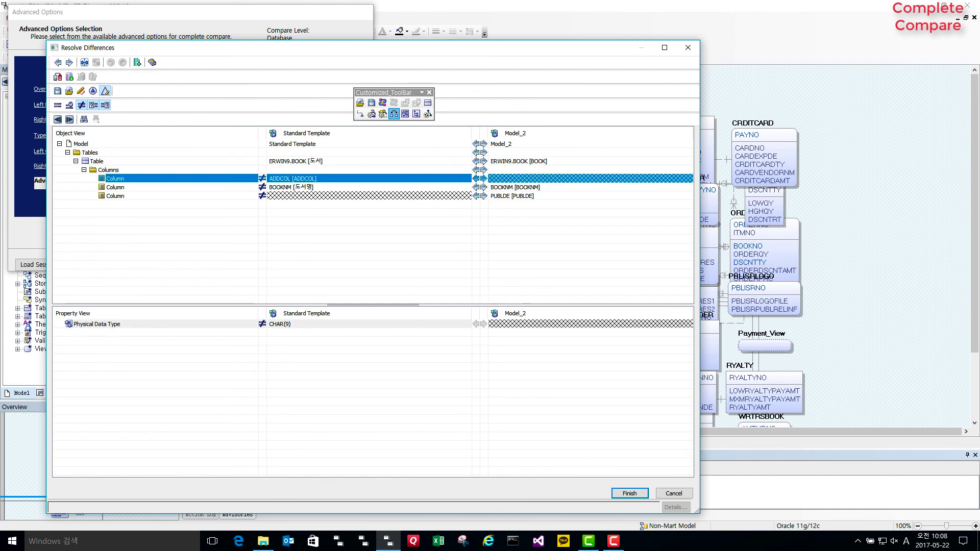
pyautogui.click(477, 179)
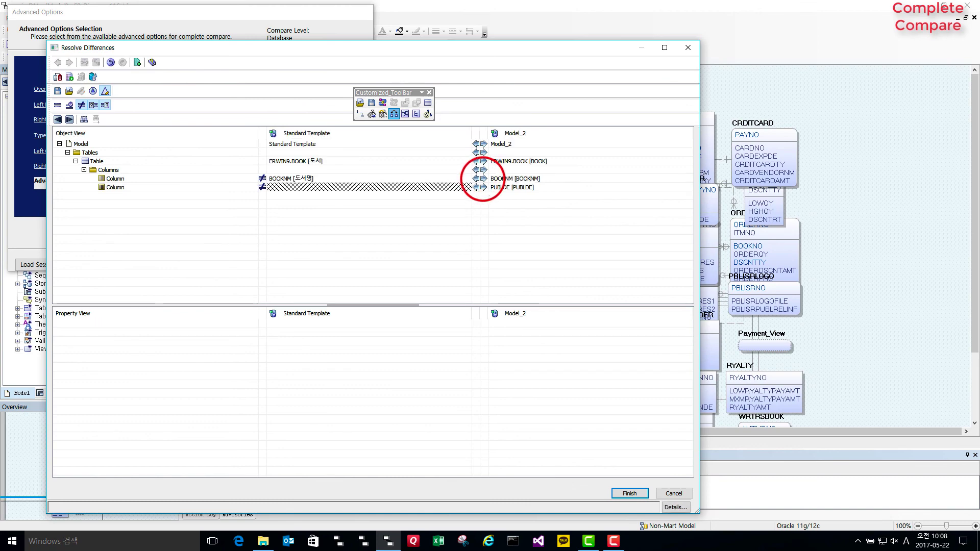
# Resolve the BOOKNM column's Physical Data Type difference by copying VARCHAR2(90) from Standard Template to Model_2
pyautogui.click(433, 179)
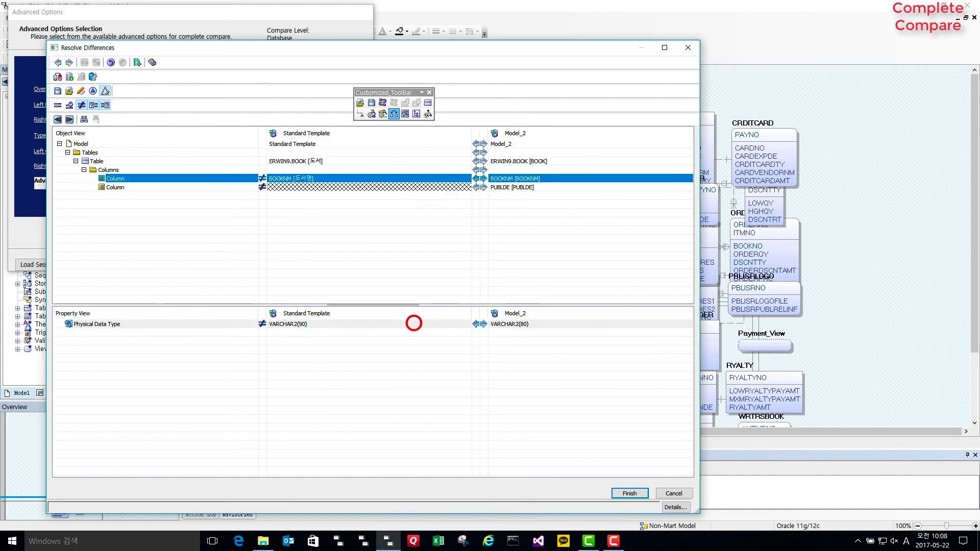
pyautogui.click(412, 324)
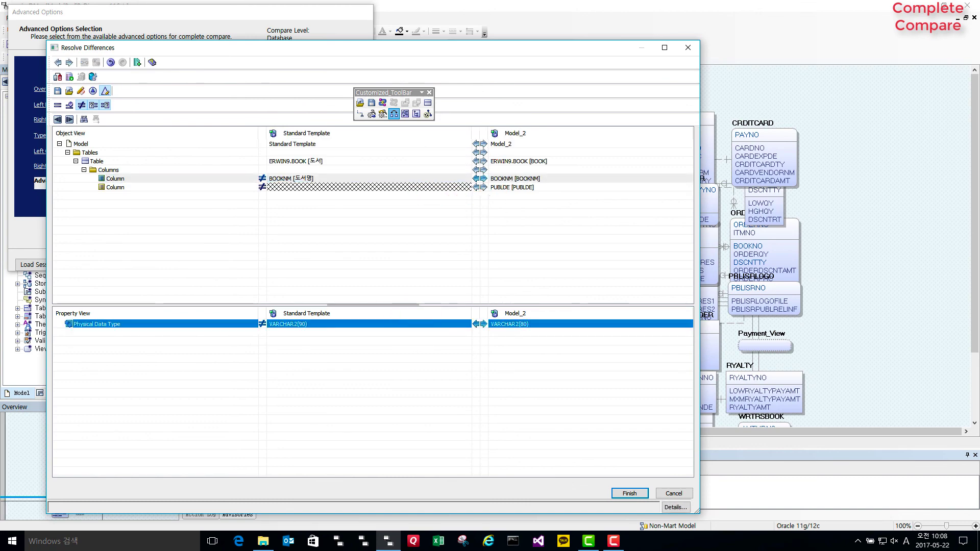
pyautogui.click(483, 323)
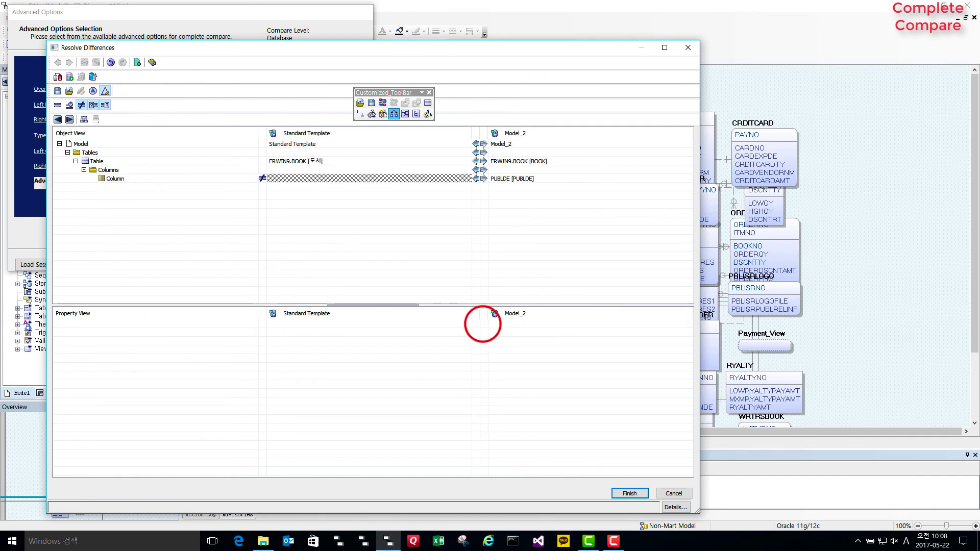
# Resolve the PUBLDE column difference in the BOOK table by copying it from Model_2 to Standard Template
pyautogui.click(428, 178)
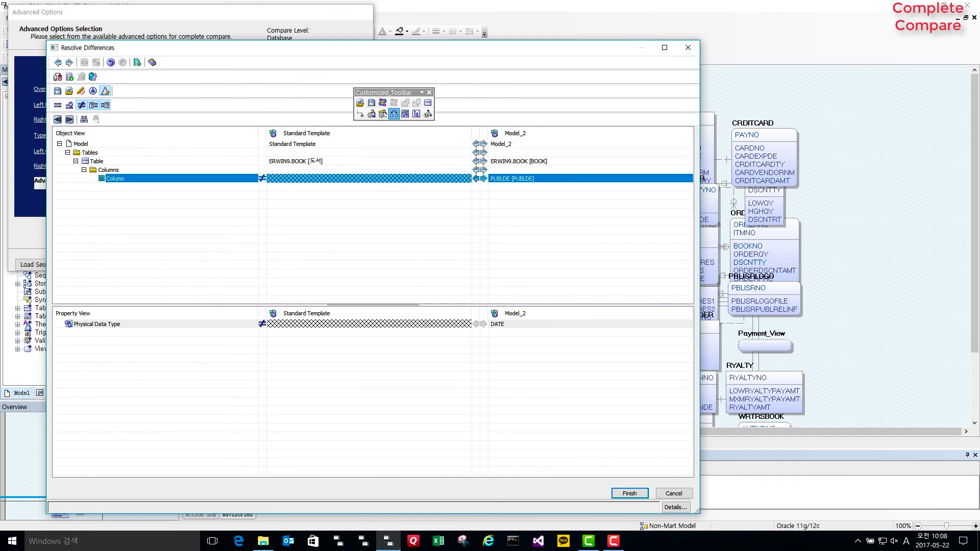
pyautogui.click(475, 178)
pyautogui.click(629, 493)
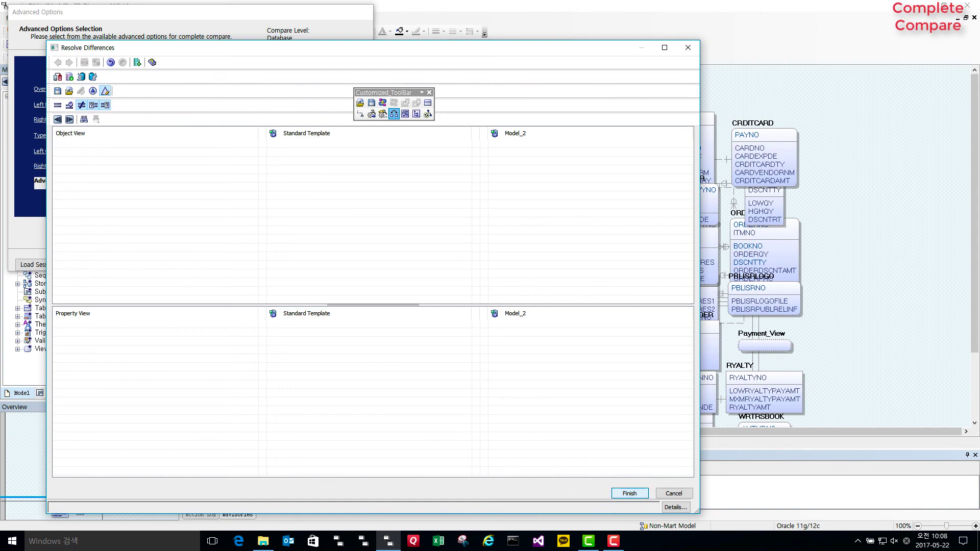
# Preview the alter script for Model_2, review its BOOKNM and ADDCOL statements, and accept the script generation settings
pyautogui.click(93, 77)
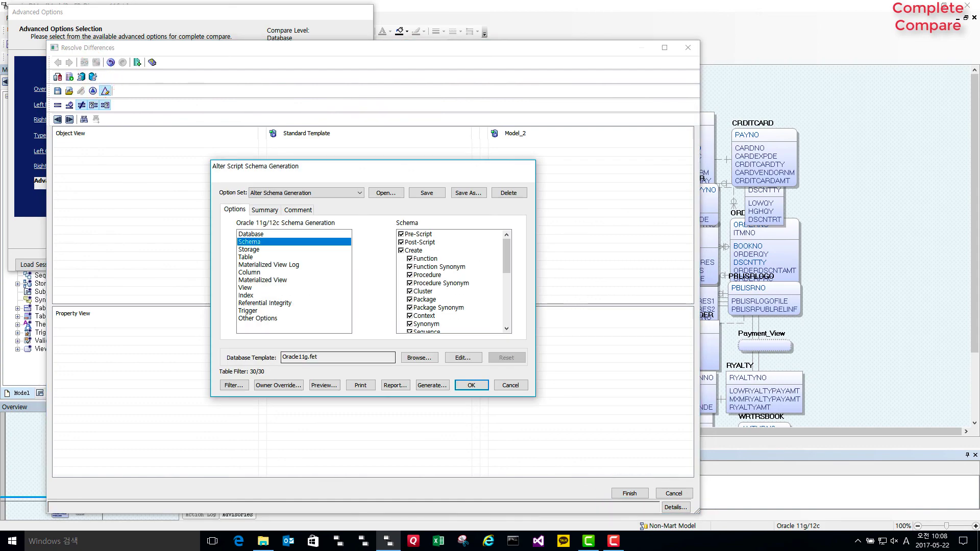
pyautogui.click(324, 384)
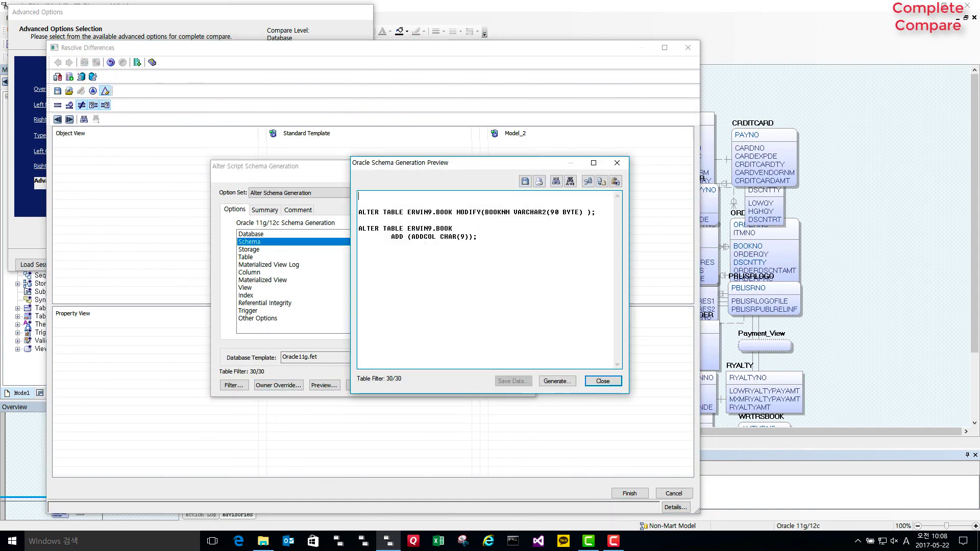
pyautogui.moveTo(501, 212); pyautogui.dragTo(581, 212)
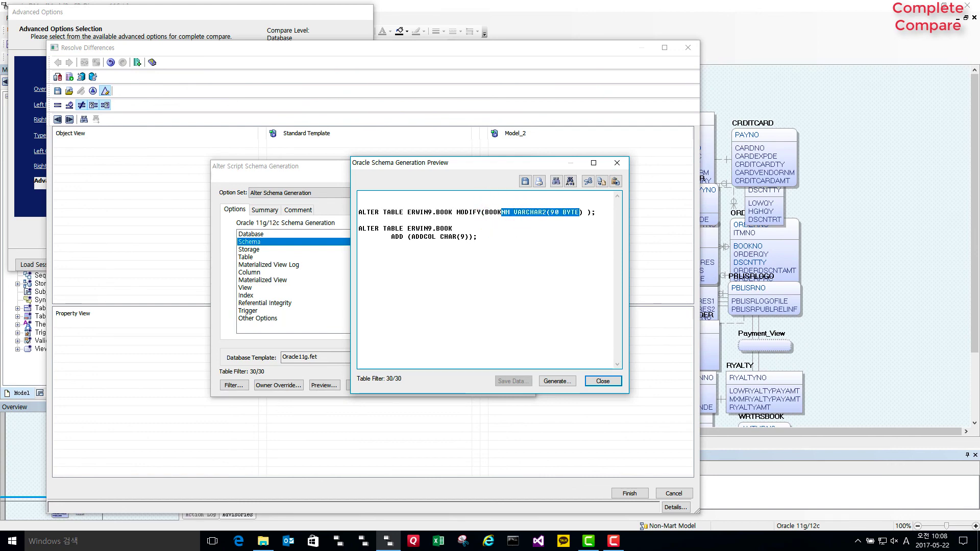
pyautogui.moveTo(367, 228); pyautogui.dragTo(477, 237)
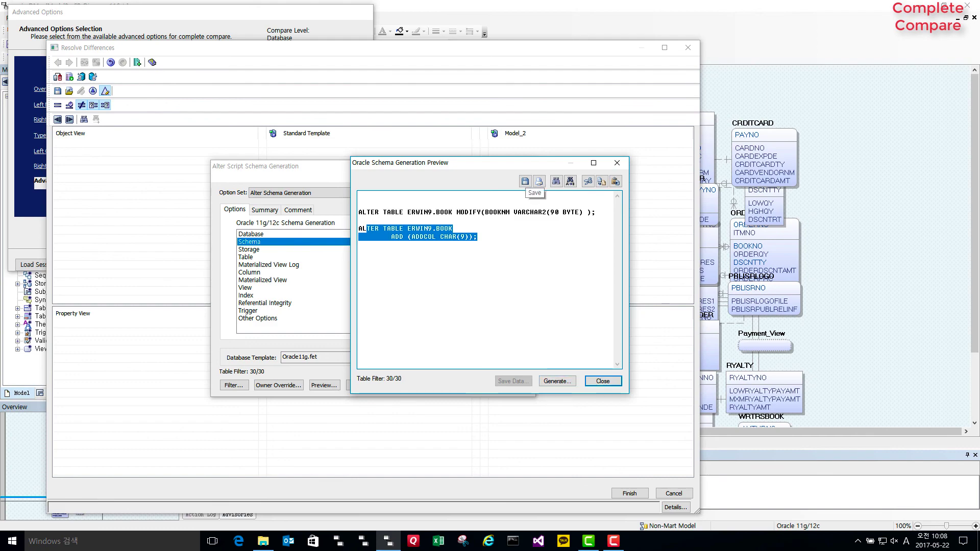
pyautogui.click(613, 382)
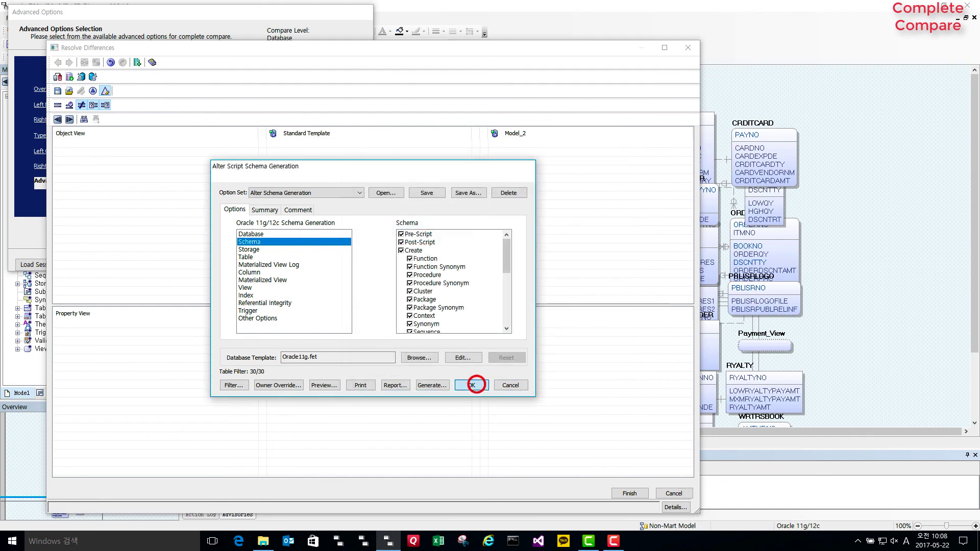
pyautogui.click(473, 384)
# Finish resolving the differences, close the comparison wizard and check the BOOK table in the Physical_ColumOrder diagram
pyautogui.click(630, 493)
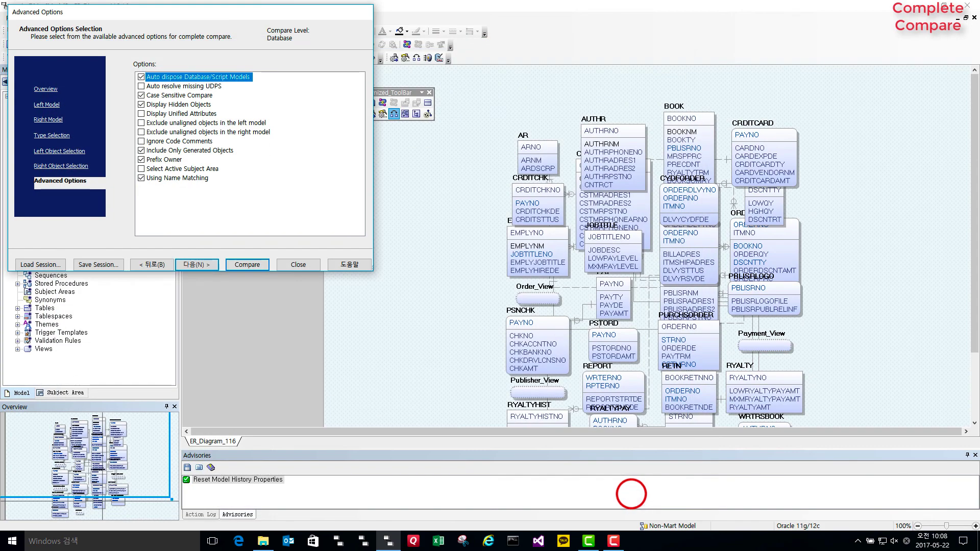
pyautogui.click(299, 264)
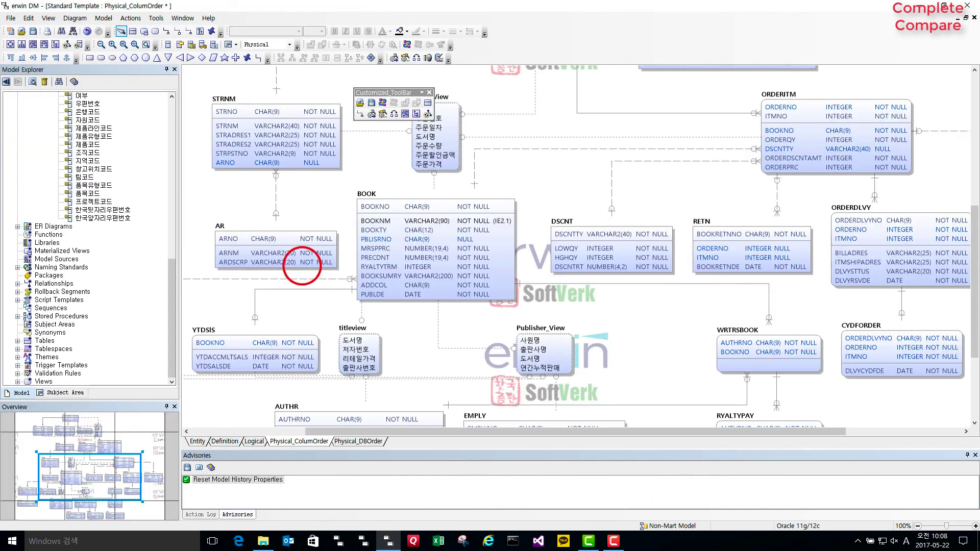
pyautogui.click(373, 299)
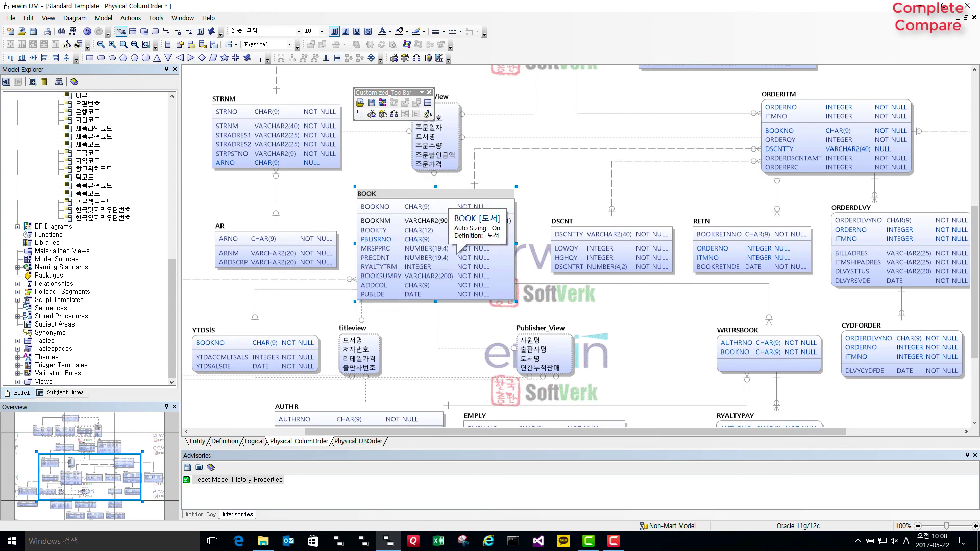
pyautogui.click(587, 188)
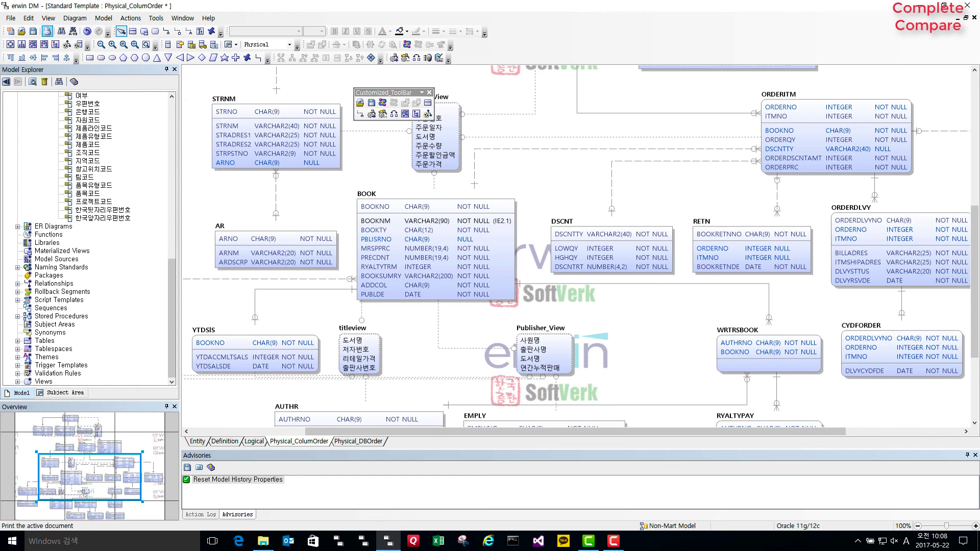
# Open the recent model PublicationSystemSample_97_v18.erwin and show its Physical diagram
pyautogui.click(11, 17)
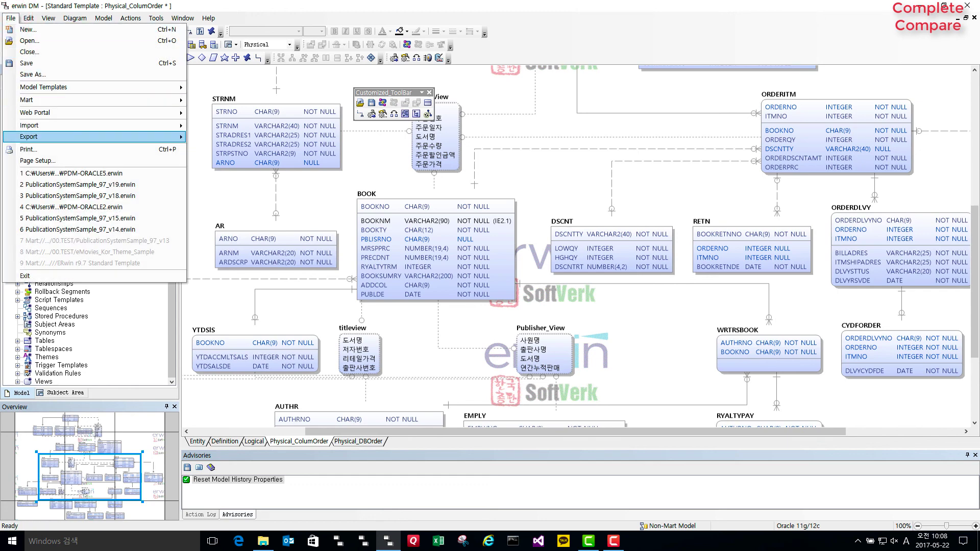
pyautogui.click(112, 196)
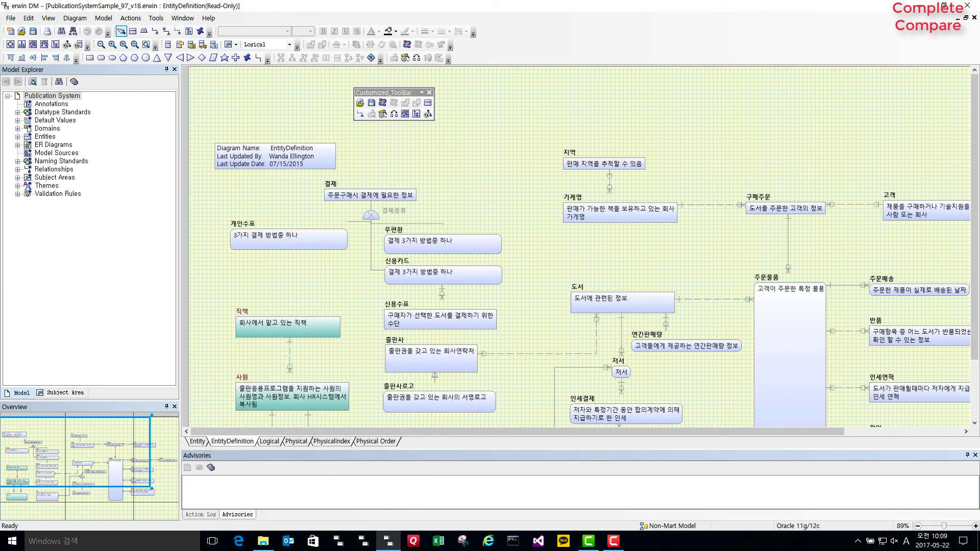
pyautogui.click(296, 441)
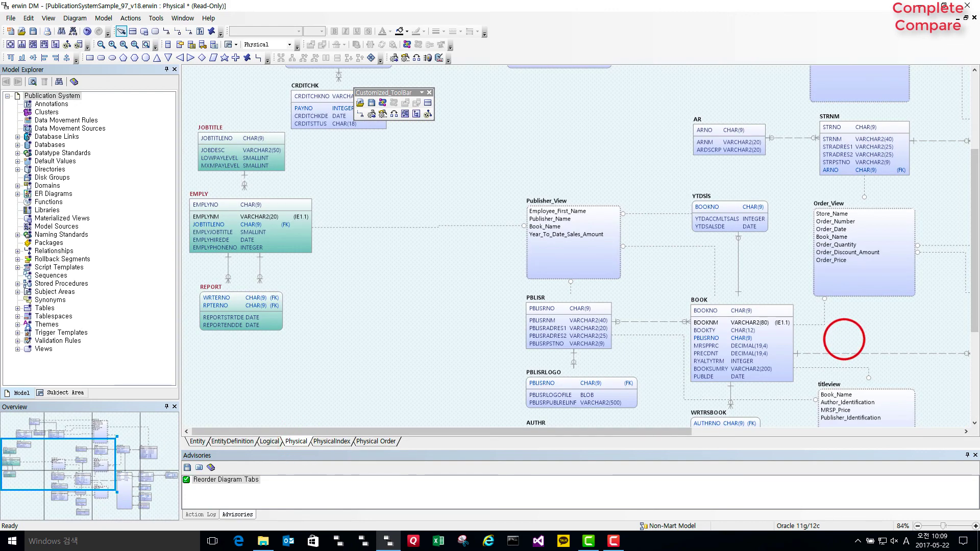
# Move the BOOKNM column into the primary key area of the BOOK table, directly below BOOKNO
pyautogui.scroll(-3, 844, 339)
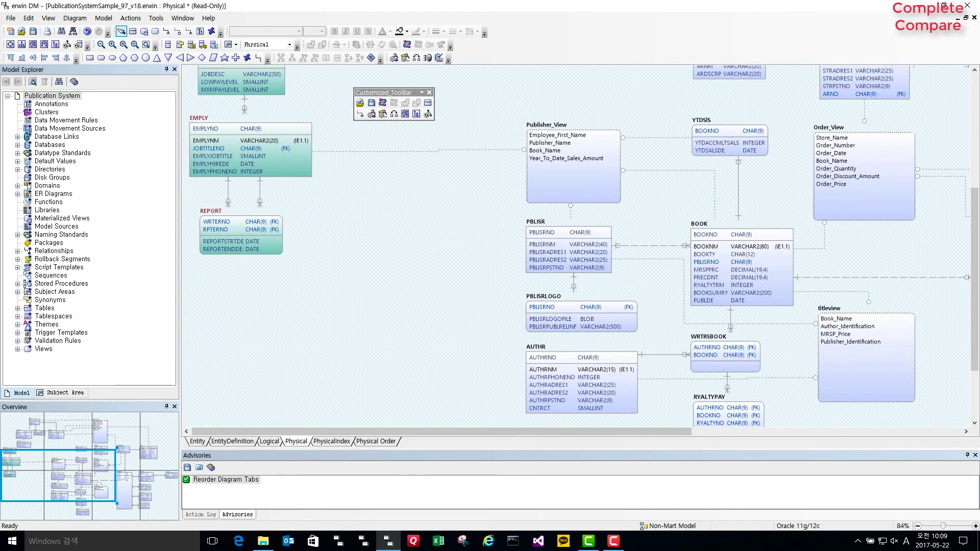
pyautogui.click(706, 248)
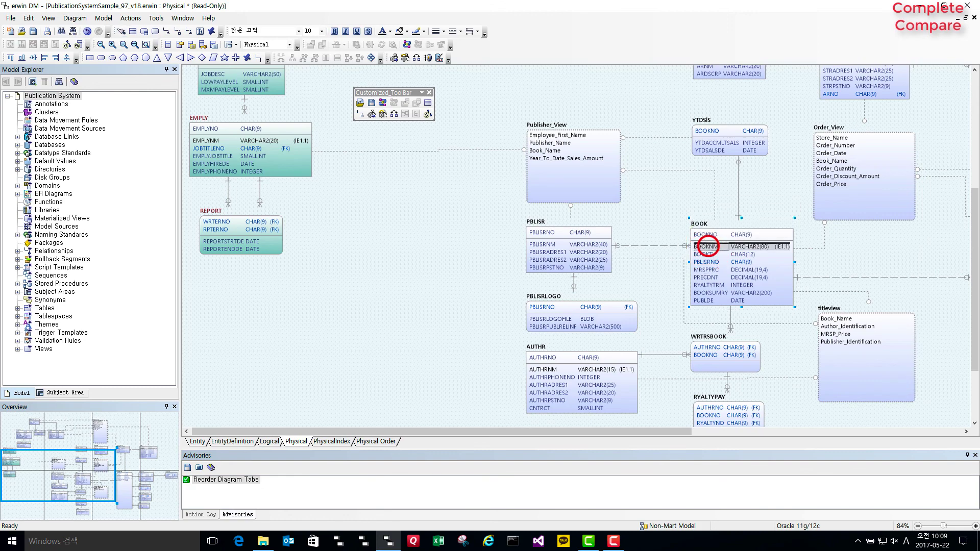
pyautogui.moveTo(706, 248); pyautogui.dragTo(706, 236)
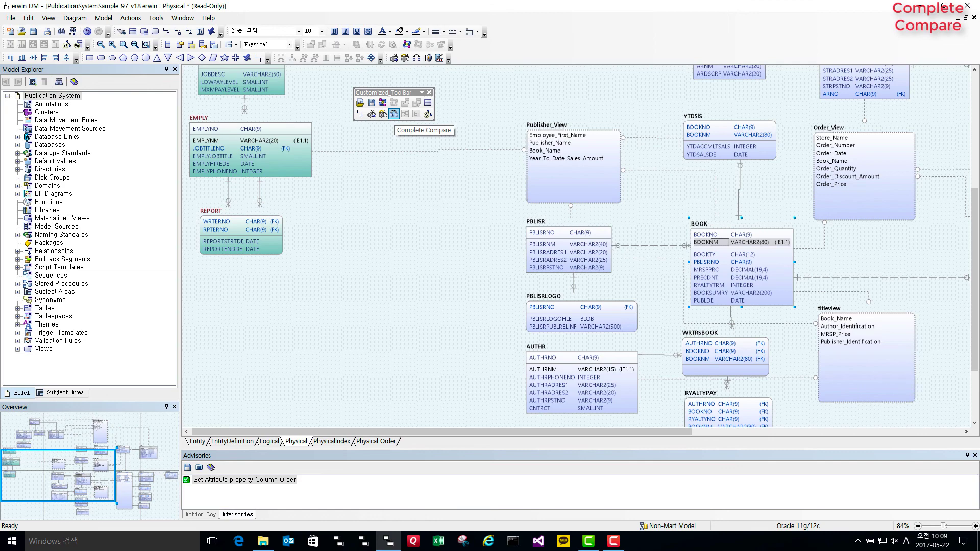
# Start forward engineering an alter script for the changed model and preview it
pyautogui.click(394, 113)
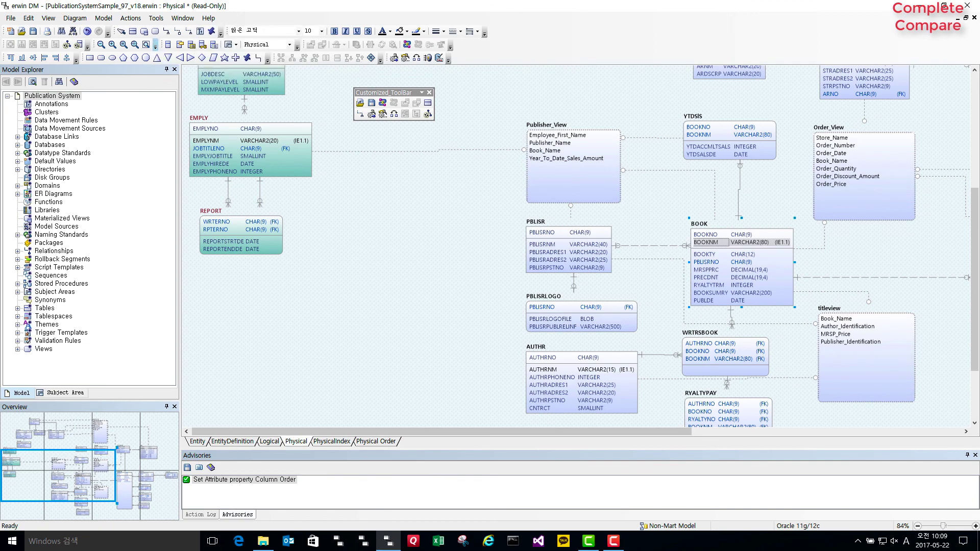
pyautogui.click(131, 17)
pyautogui.moveTo(158, 78)
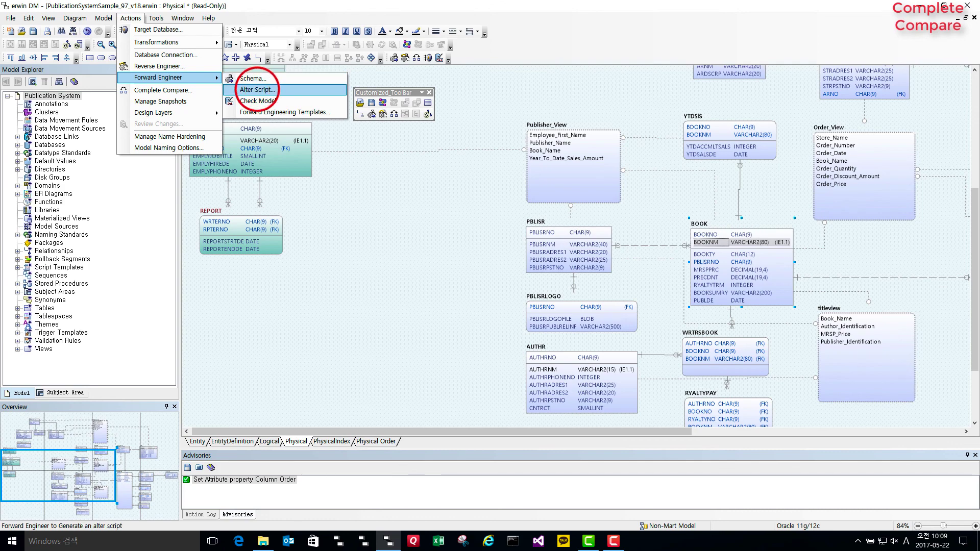
pyautogui.click(257, 89)
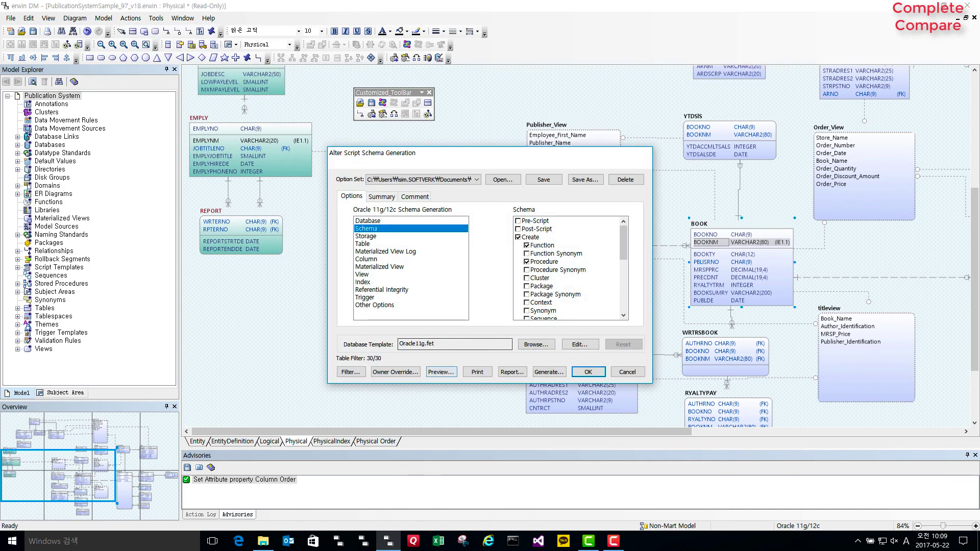
pyautogui.click(441, 372)
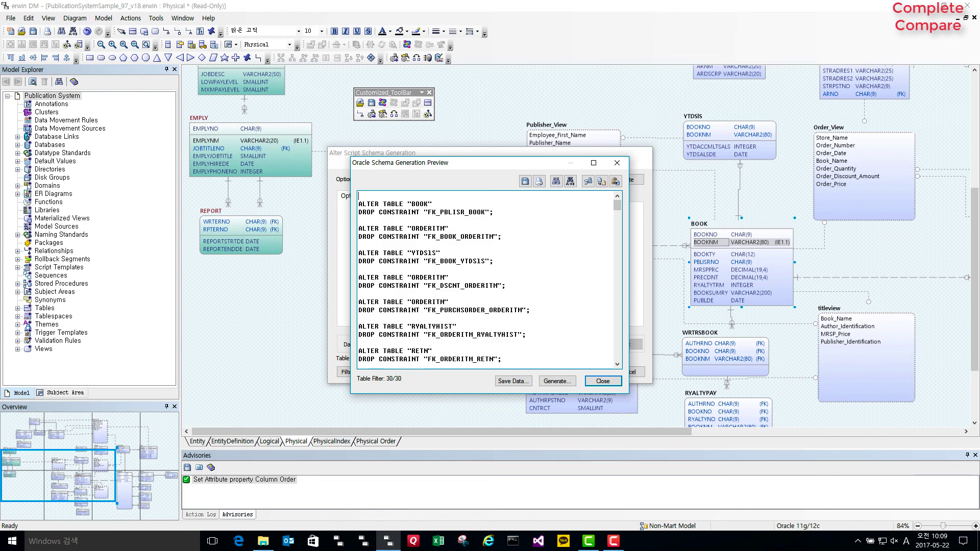
# Examine the previewed table creation, view, primary key and data insert statements, and leave without generating the script
pyautogui.moveTo(617, 205); pyautogui.dragTo(617, 244)
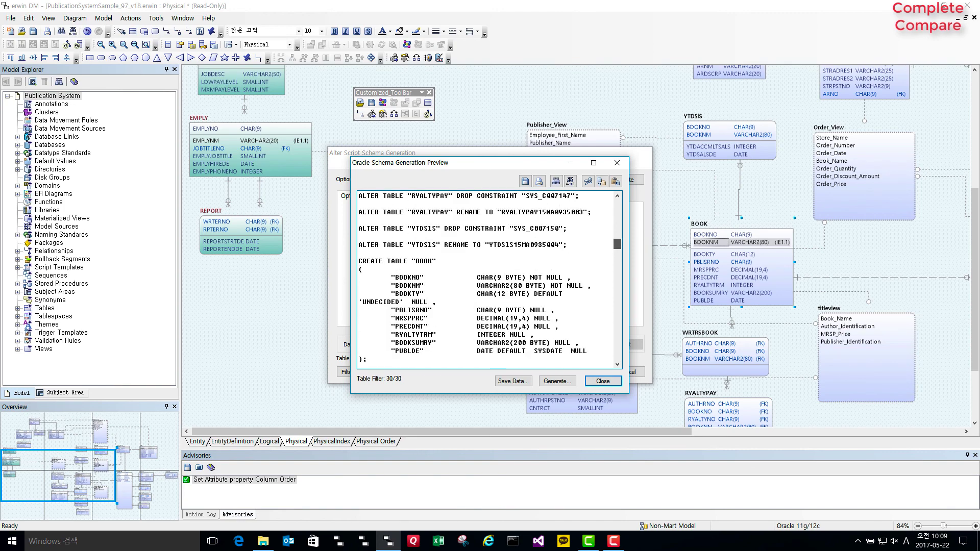
pyautogui.scroll(-7, 489, 278)
pyautogui.scroll(-10, 489, 278)
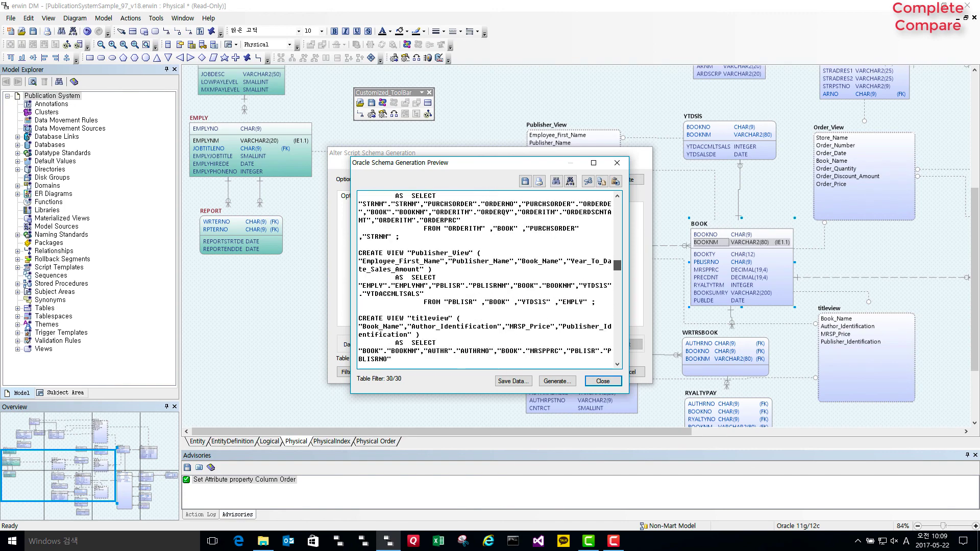
pyautogui.scroll(-15, 489, 278)
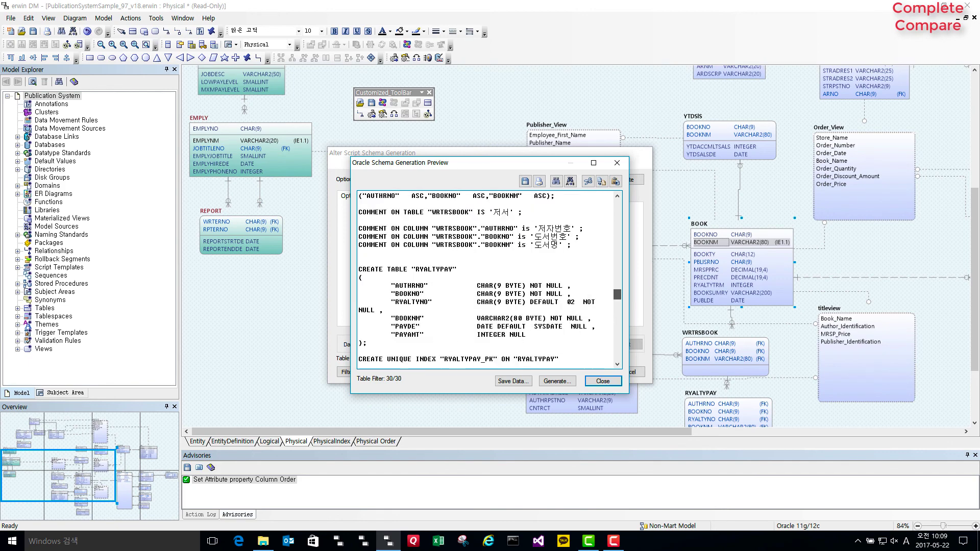
pyautogui.scroll(-10, 488, 279)
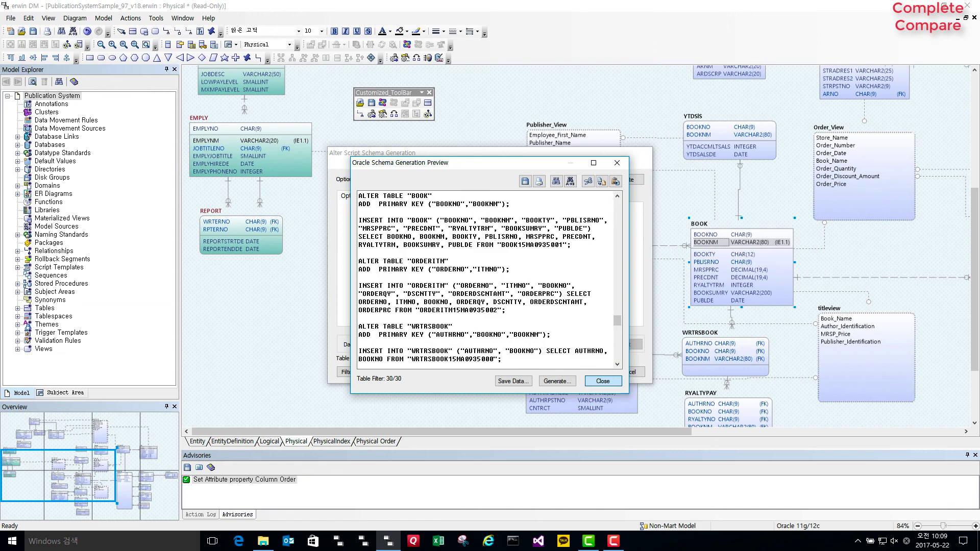
pyautogui.press('Escape')
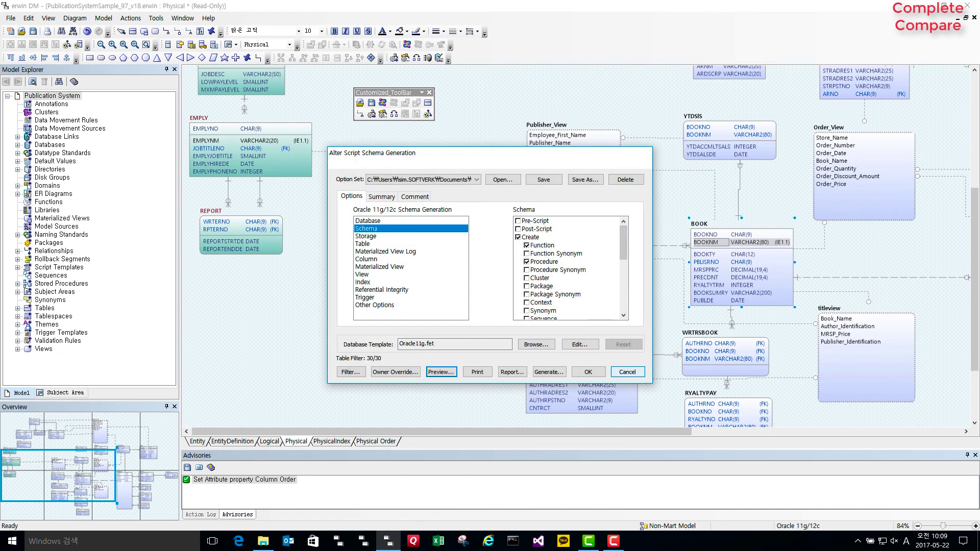
pyautogui.click(627, 372)
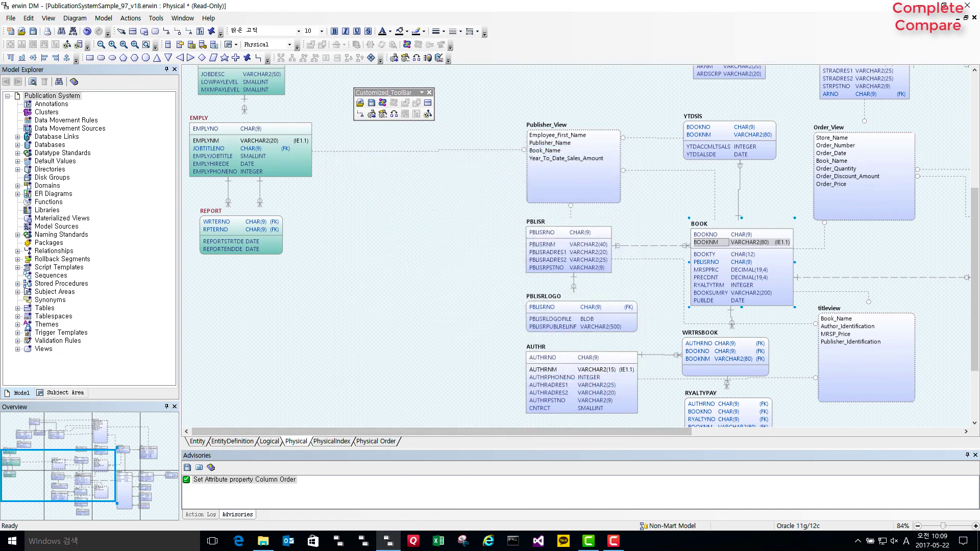
# Show the action log and inspect the details of the Set Column property Column Order entry
pyautogui.click(199, 515)
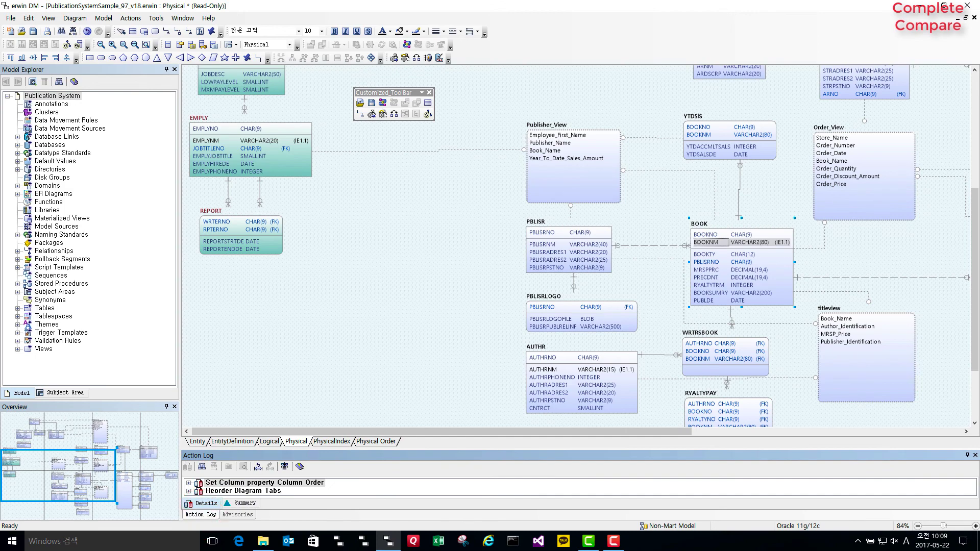
pyautogui.click(188, 483)
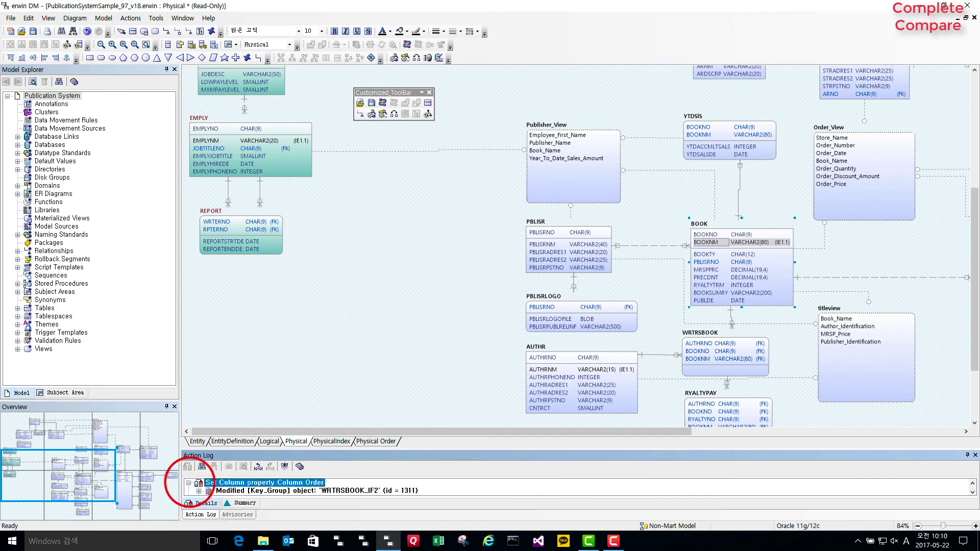
pyautogui.click(188, 483)
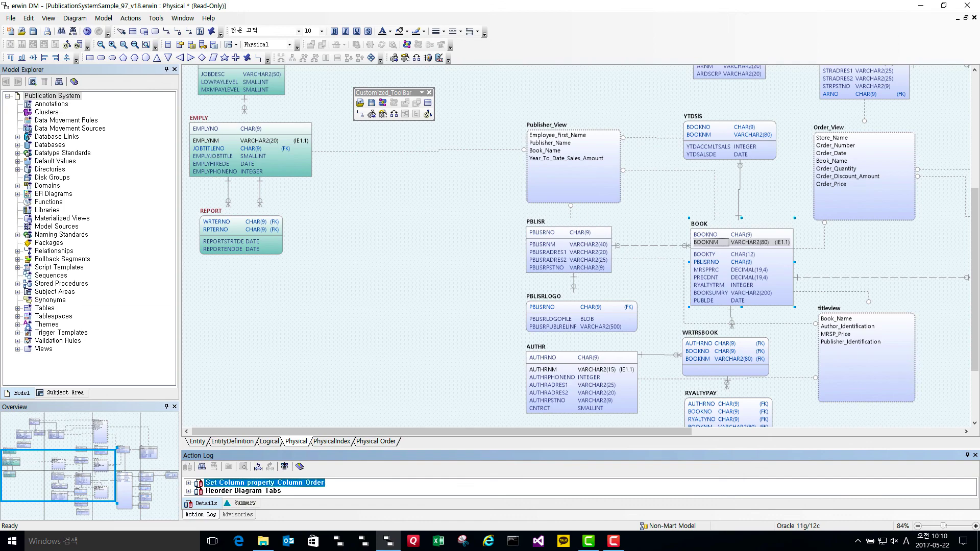
pyautogui.click(482, 331)
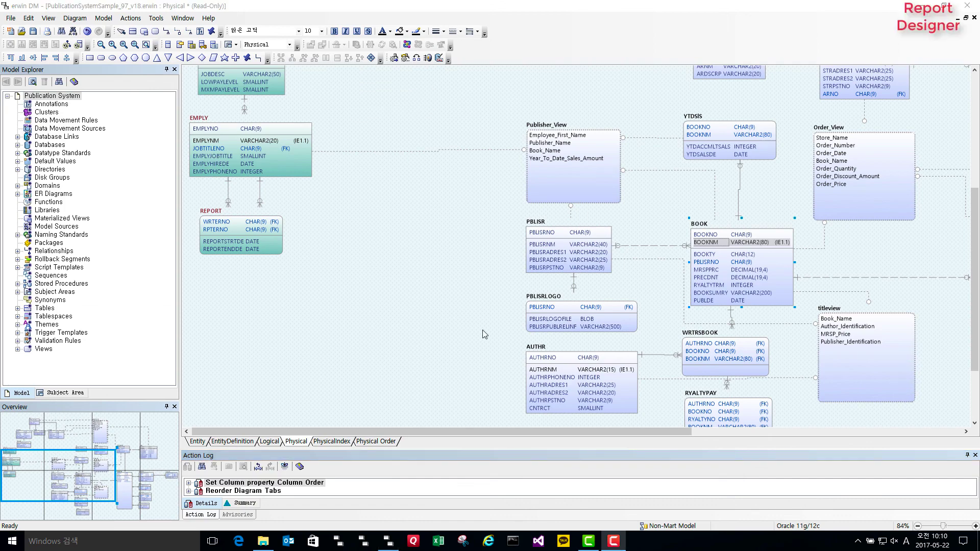
pyautogui.scroll(5, 466, 289)
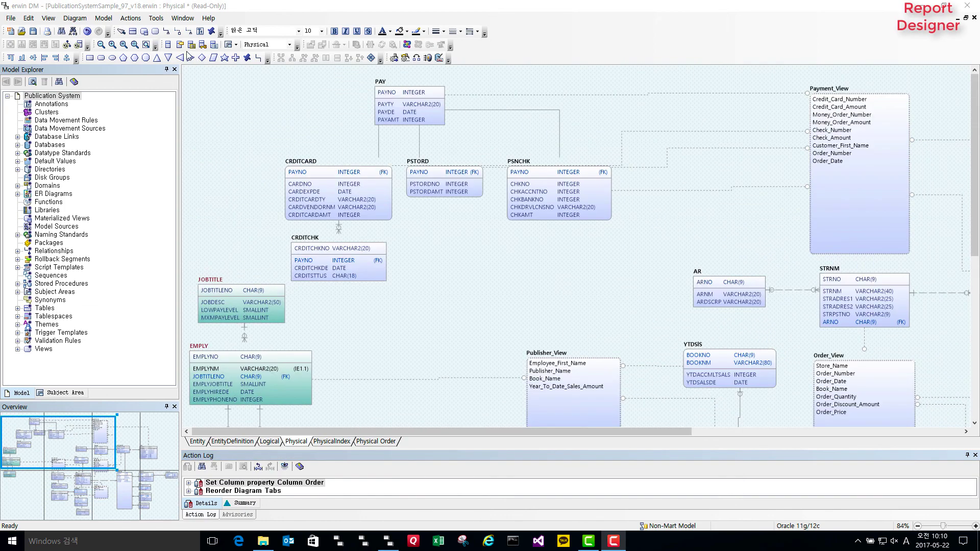
# Open the Report Designer for the publication system model
pyautogui.click(156, 18)
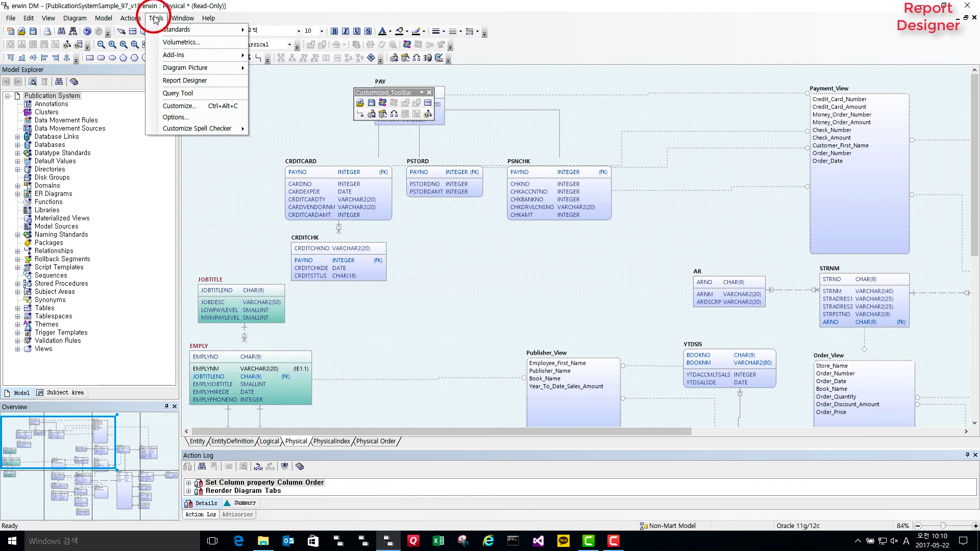
pyautogui.click(197, 81)
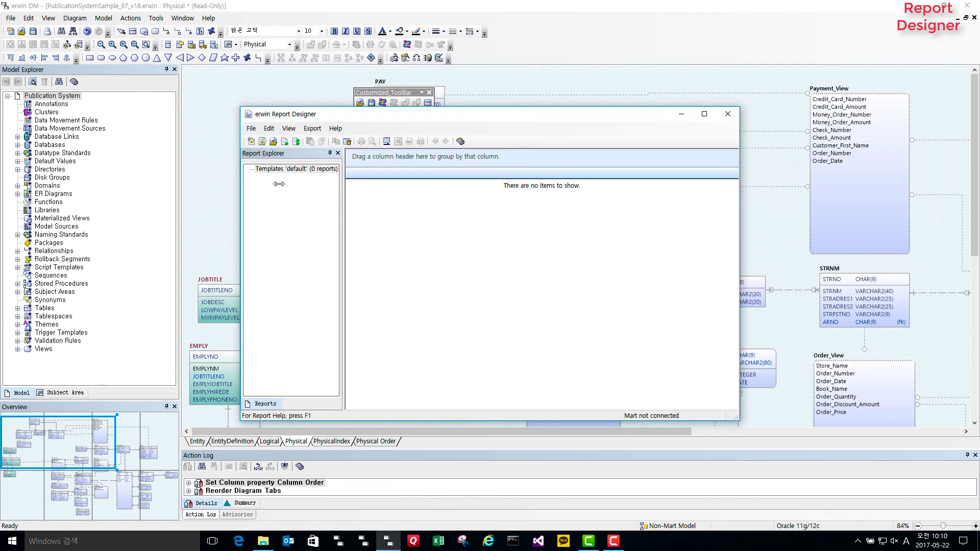
# Examine the fields available for the Table subject in a new physical report, and leave without creating the report
pyautogui.click(251, 141)
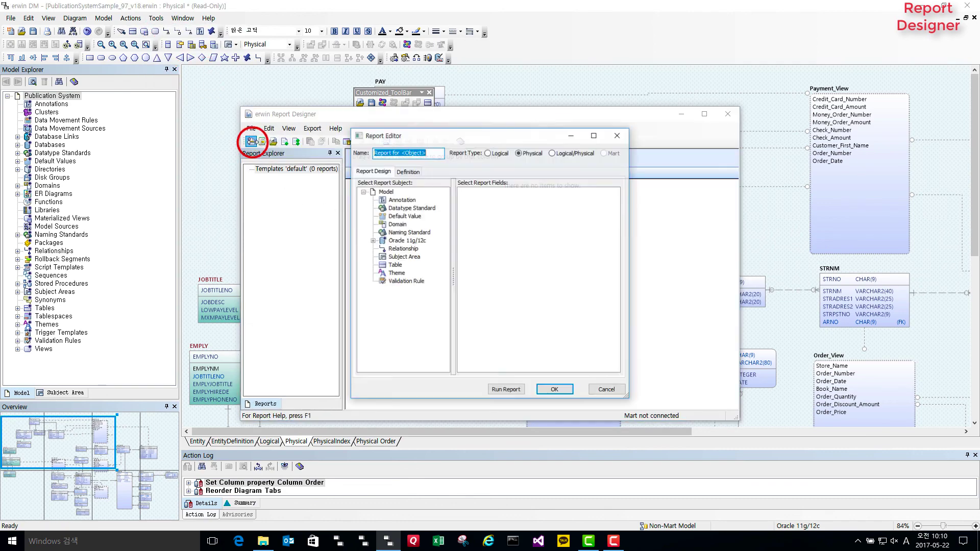
pyautogui.click(382, 266)
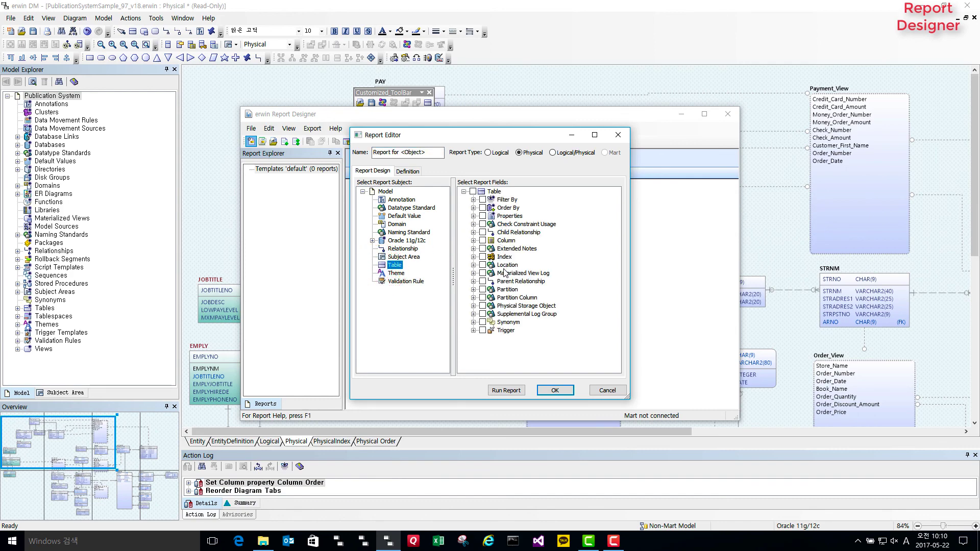
pyautogui.click(597, 390)
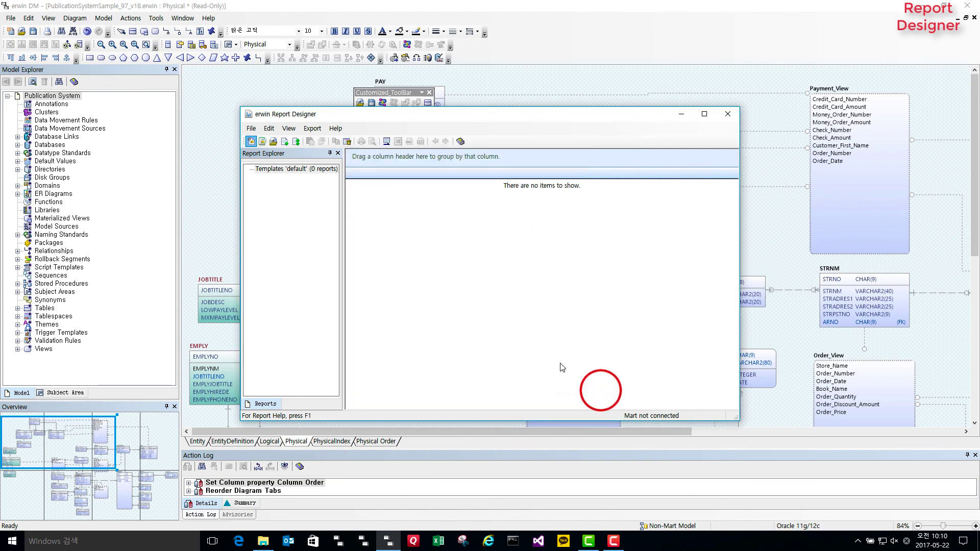
# Open the report solution Model Reports.erps from the Sample Reports folder inside Demo
pyautogui.click(273, 142)
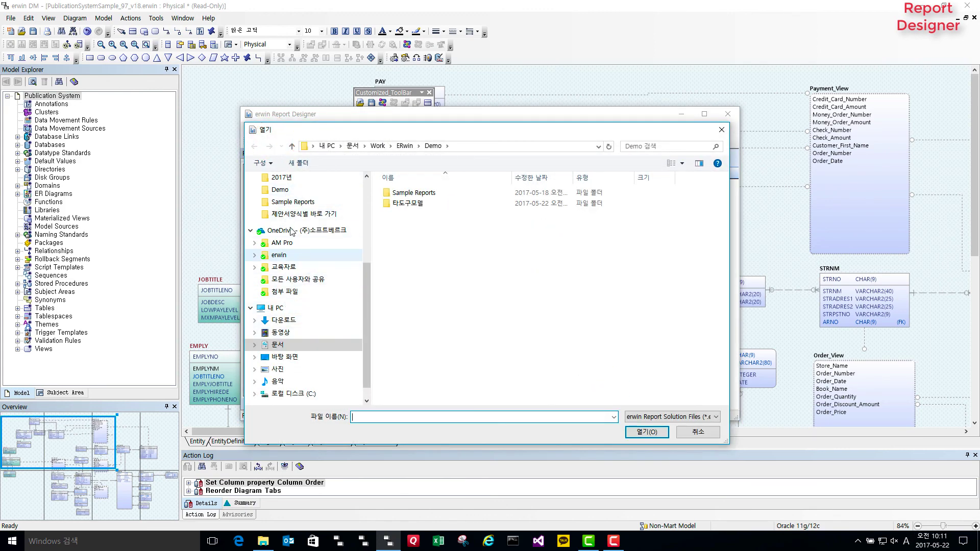
pyautogui.click(282, 189)
pyautogui.doubleClick(407, 193)
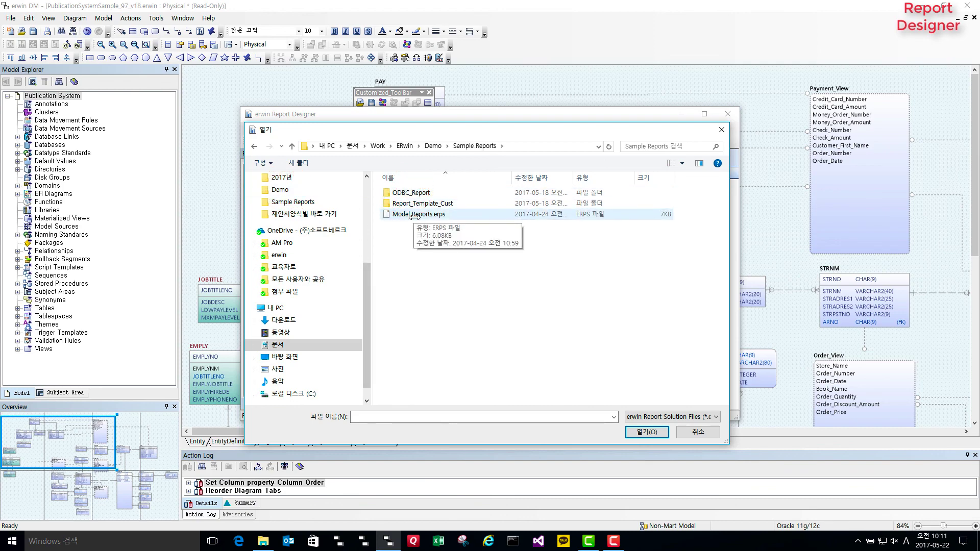
pyautogui.click(414, 215)
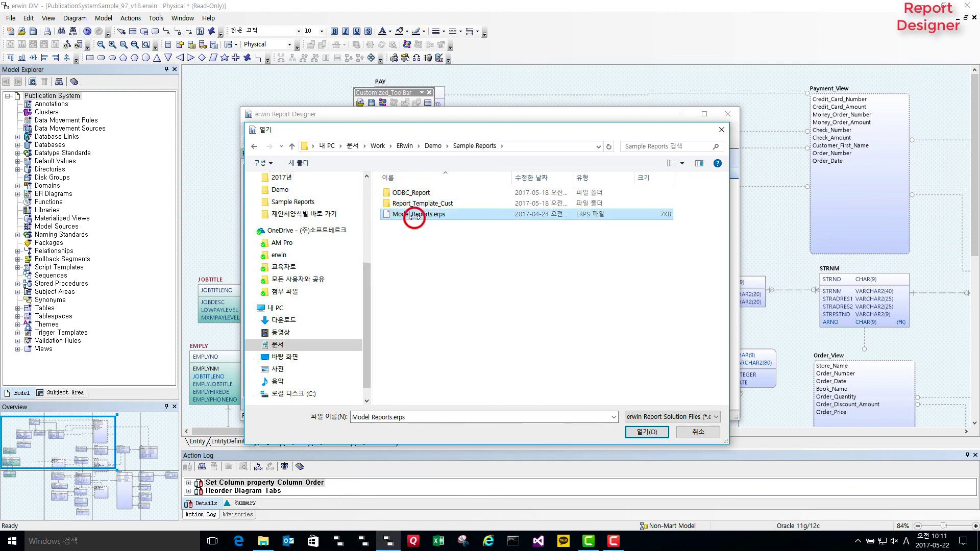
pyautogui.doubleClick(414, 215)
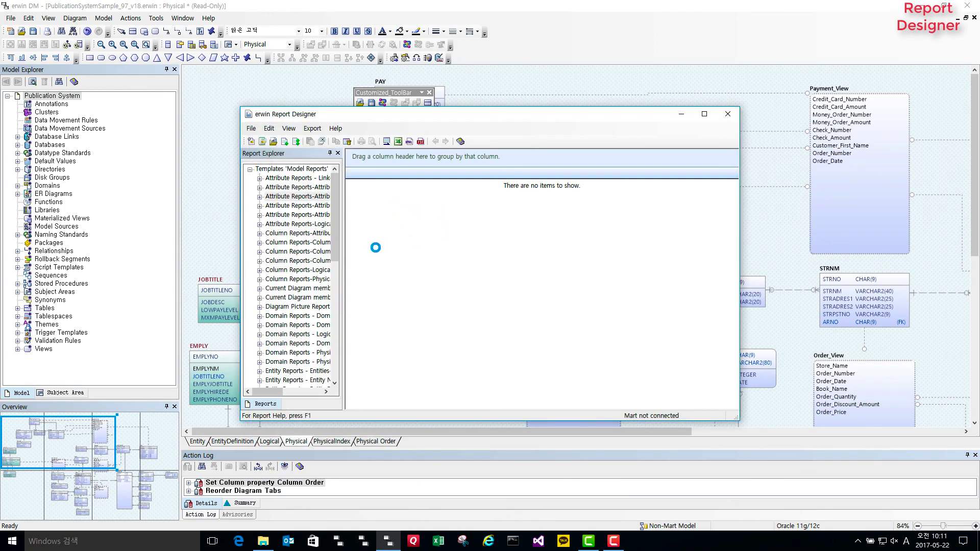
# Run the third attribute report, the Domain Reports - Logical Domains report and the Entity Reports - Entity Name-Table Name report
pyautogui.click(305, 198)
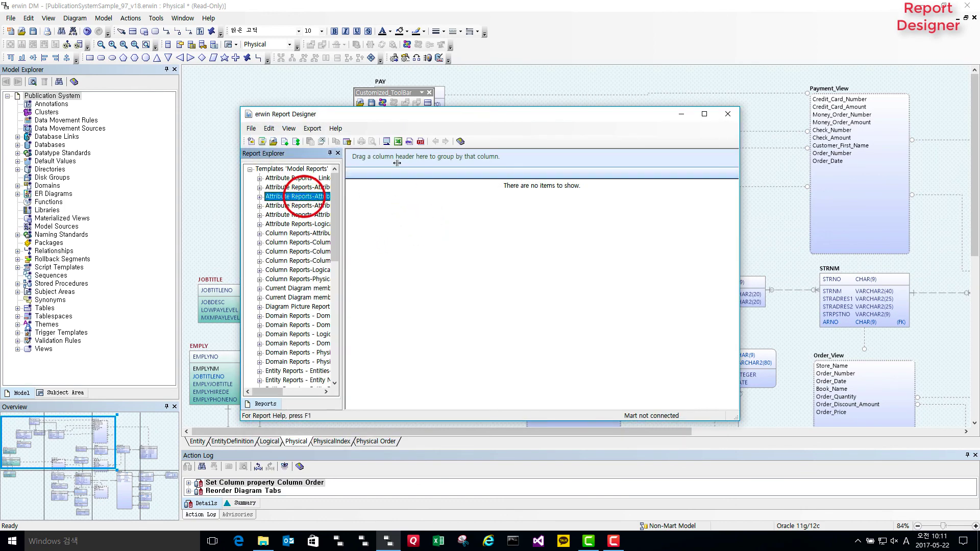
pyautogui.click(386, 141)
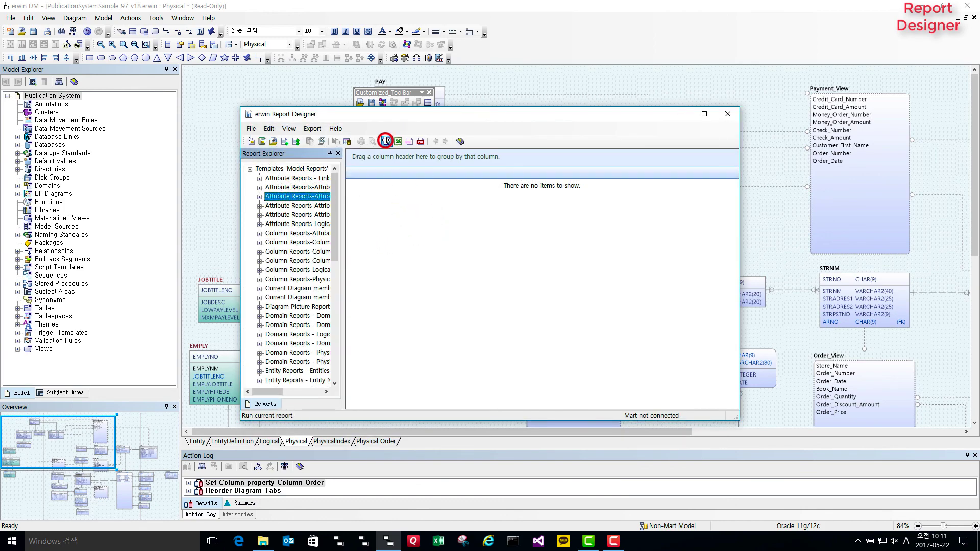
pyautogui.click(299, 334)
pyautogui.click(388, 143)
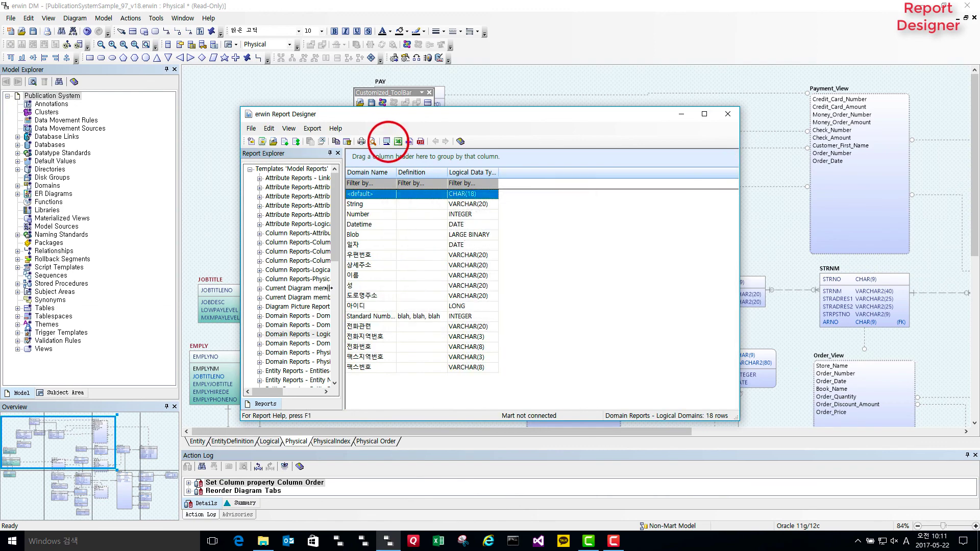
pyautogui.click(288, 378)
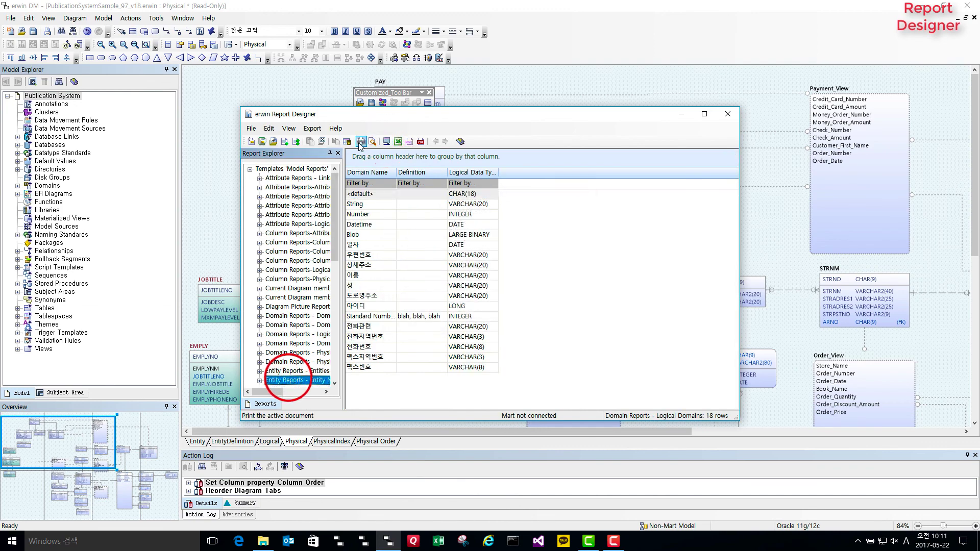
pyautogui.click(386, 142)
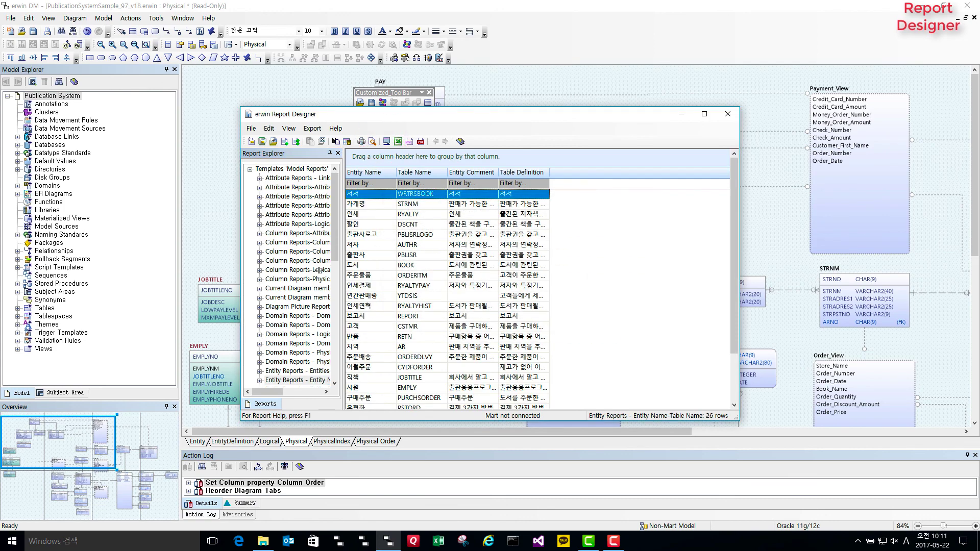
# Export the Diagram Picture Report as HTML, including all ER diagrams and subject areas of Publication System
pyautogui.click(301, 306)
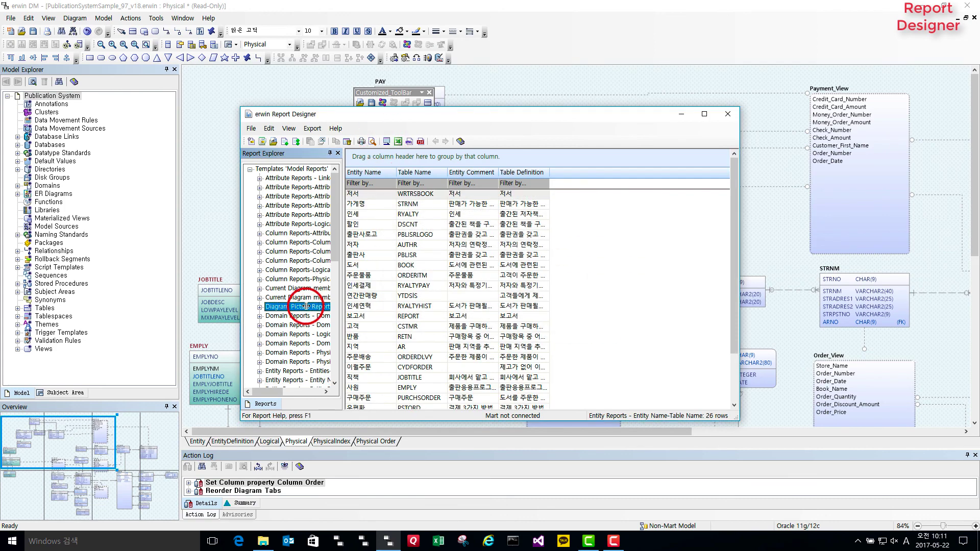
pyautogui.click(409, 141)
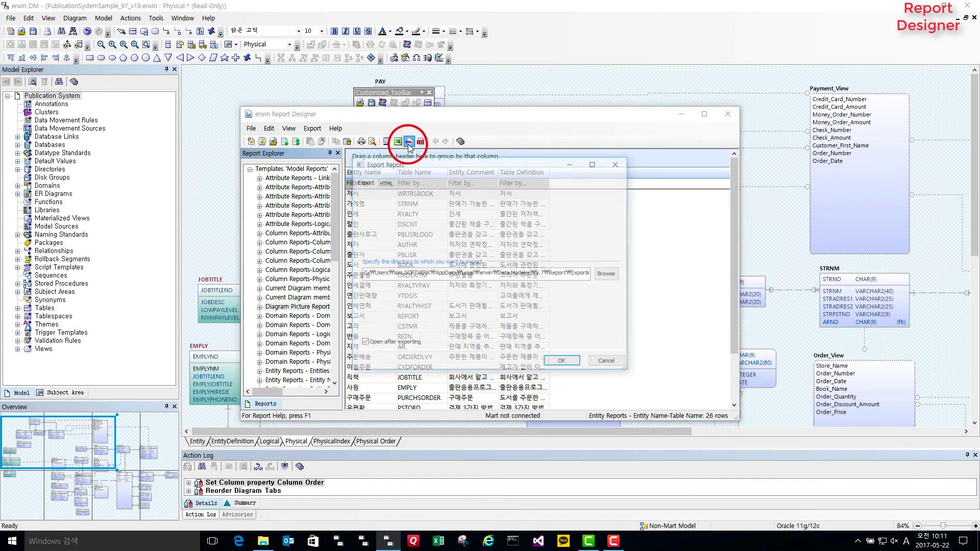
pyautogui.click(562, 360)
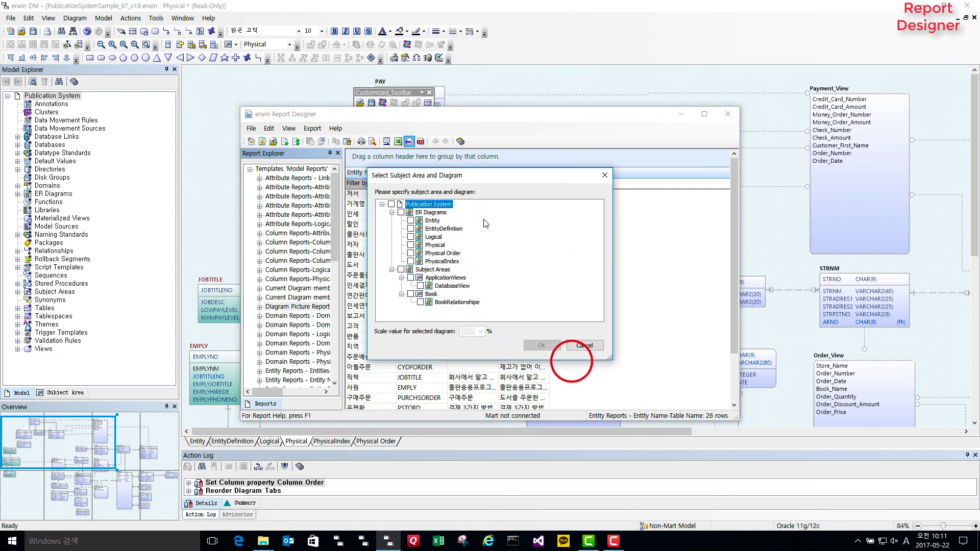
pyautogui.click(390, 205)
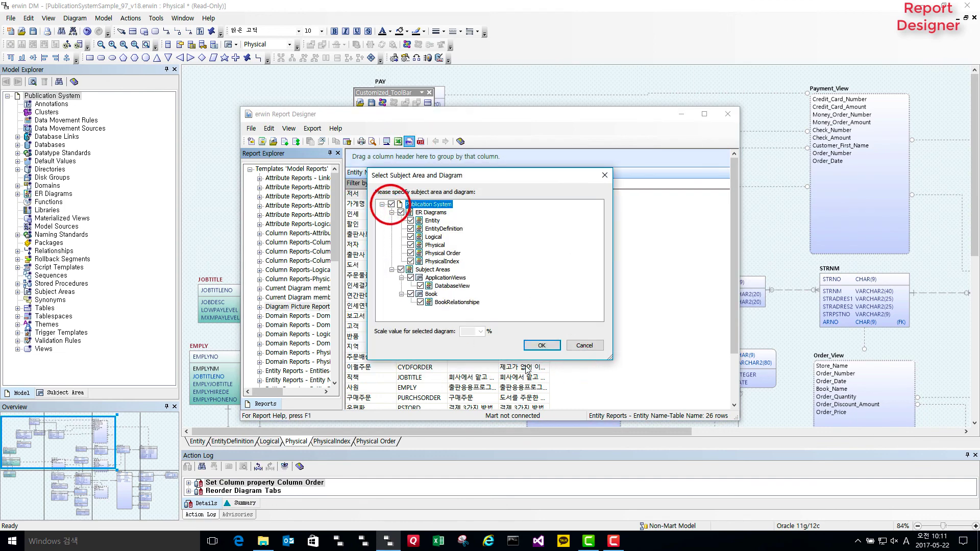
pyautogui.click(542, 345)
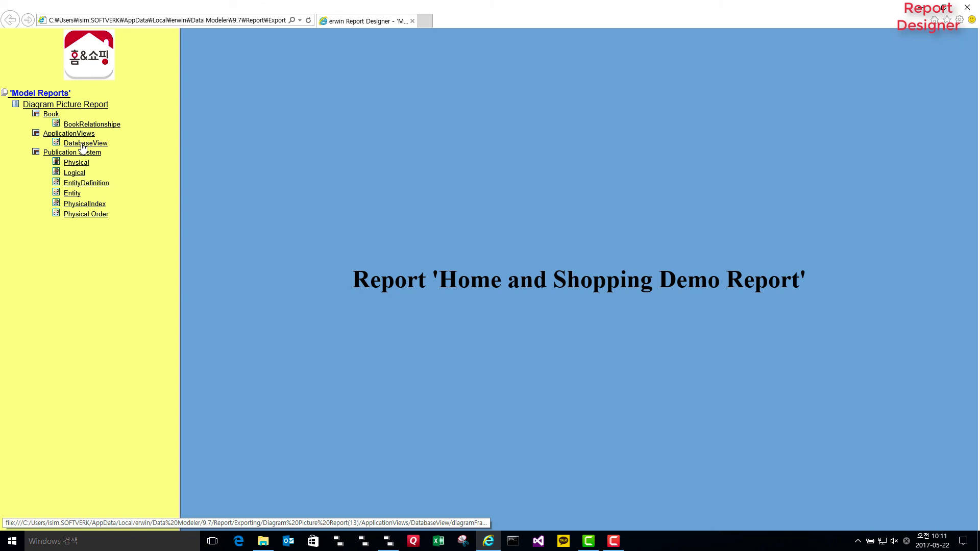
# Allow the blocked content in the exported HTML report and show the Physical diagram of Publication System
pyautogui.click(81, 162)
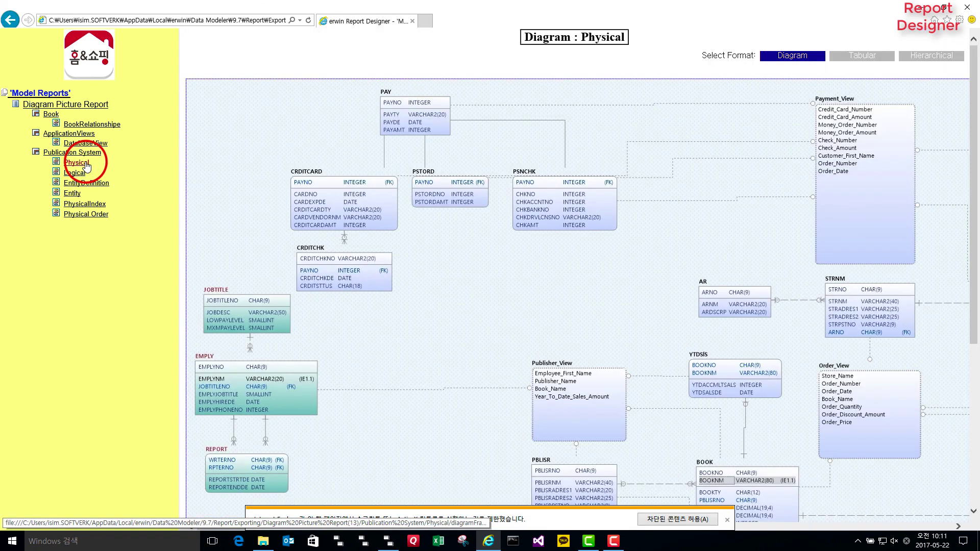
pyautogui.click(693, 519)
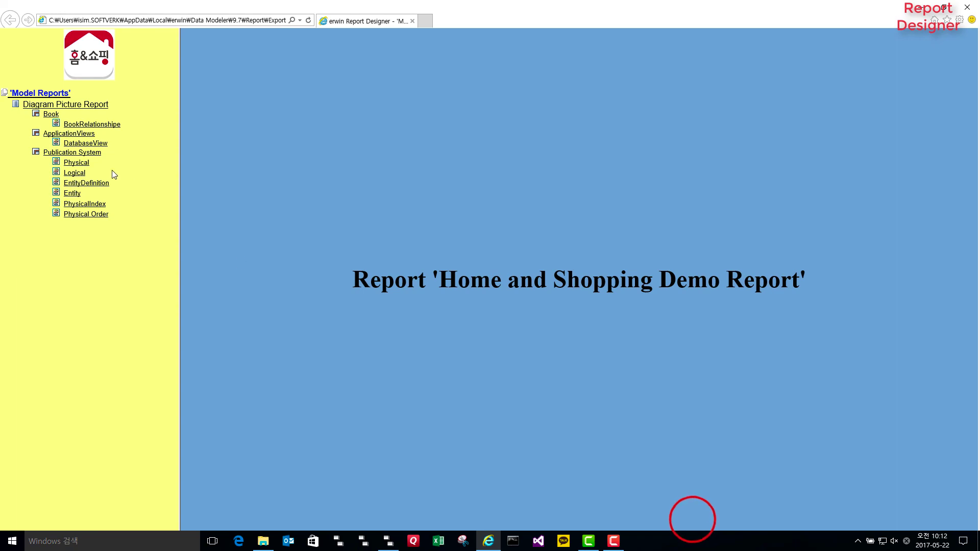
pyautogui.click(78, 162)
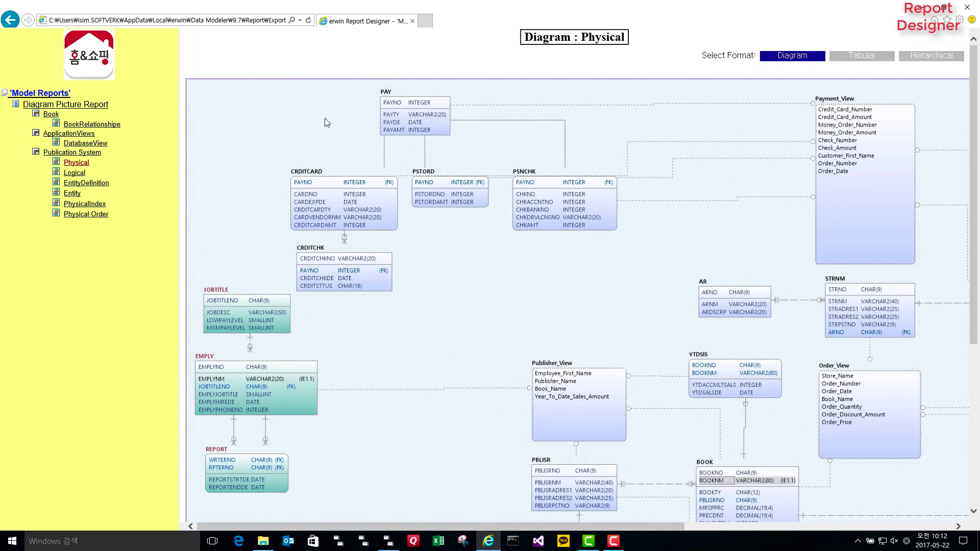
# Inspect the BOOK table's column details from the diagram in tabular and hierarchical format, and close the details window
pyautogui.scroll(-2, 667, 326)
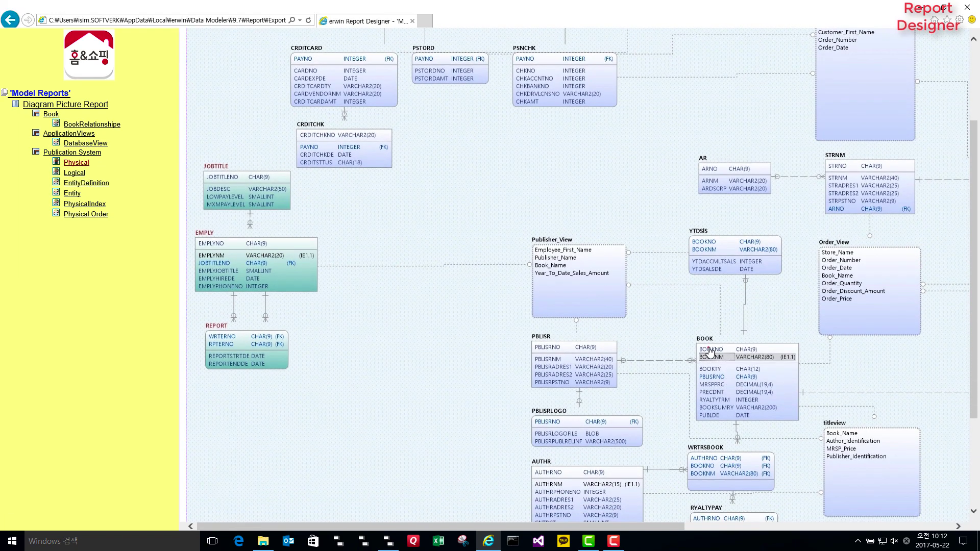
pyautogui.click(710, 351)
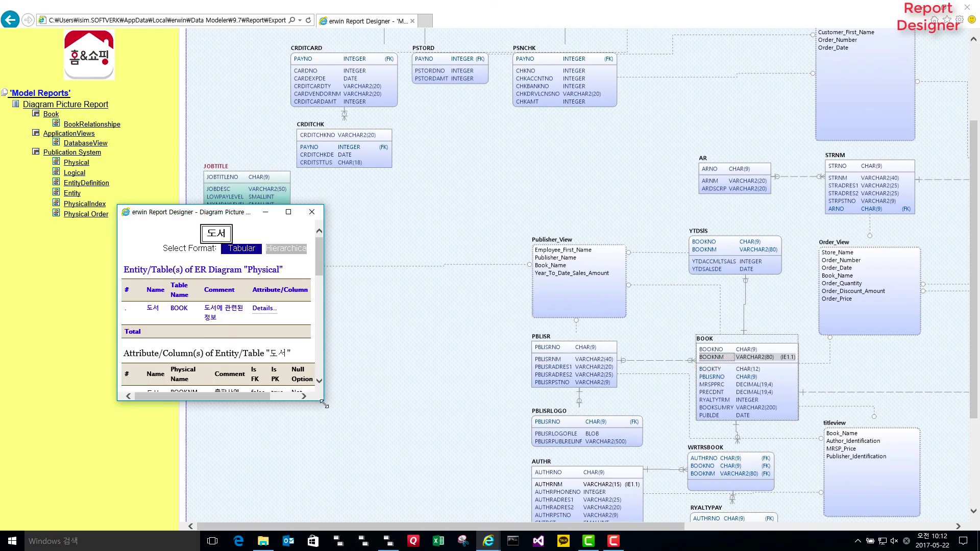
pyautogui.moveTo(324, 405); pyautogui.dragTo(611, 506)
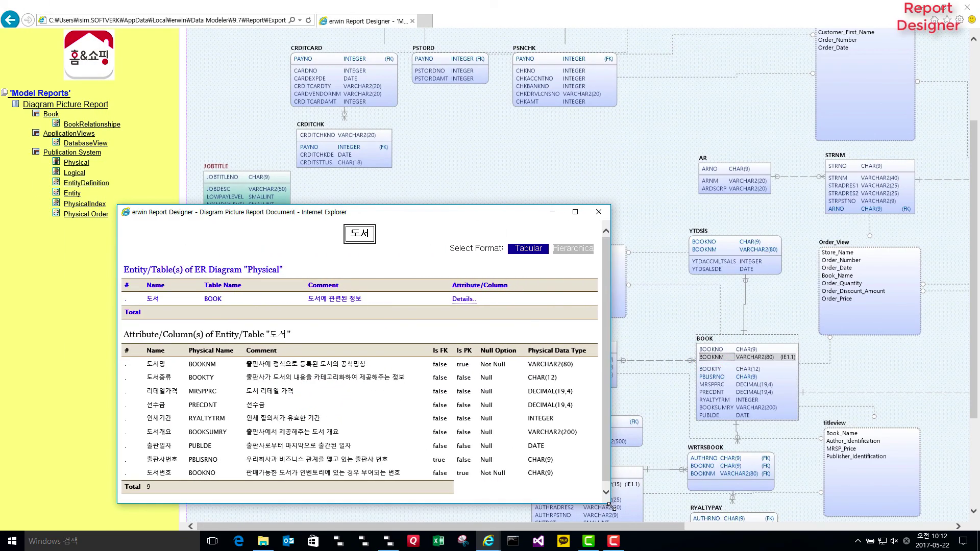
pyautogui.scroll(-1, 327, 416)
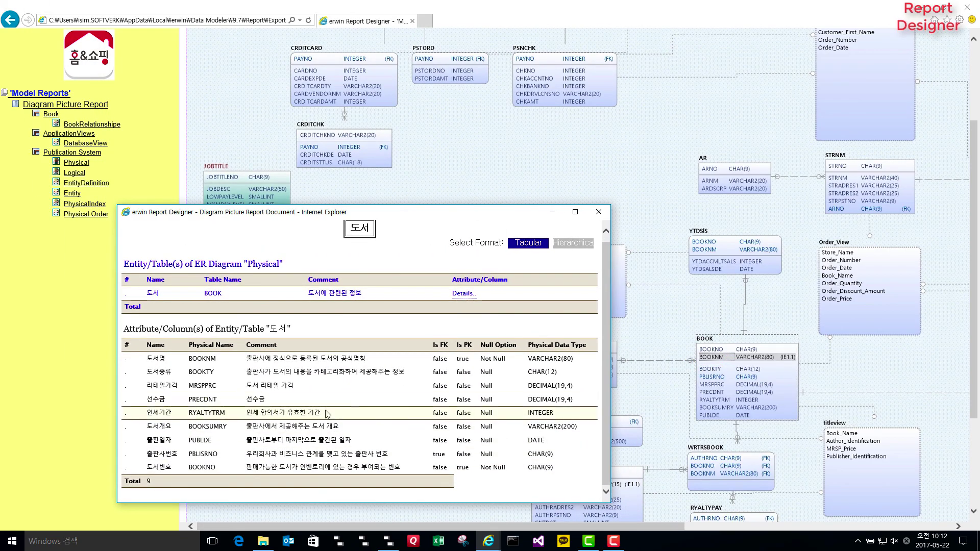
pyautogui.click(582, 243)
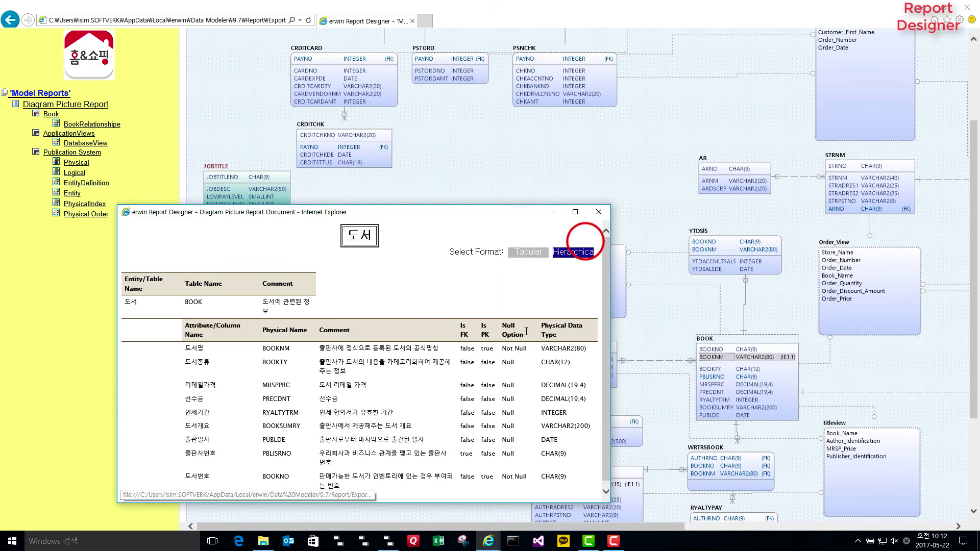
pyautogui.click(598, 212)
# View the Physical diagram report in tabular format, check the RYALTY table's column details, and switch to hierarchical format
pyautogui.scroll(2, 595, 225)
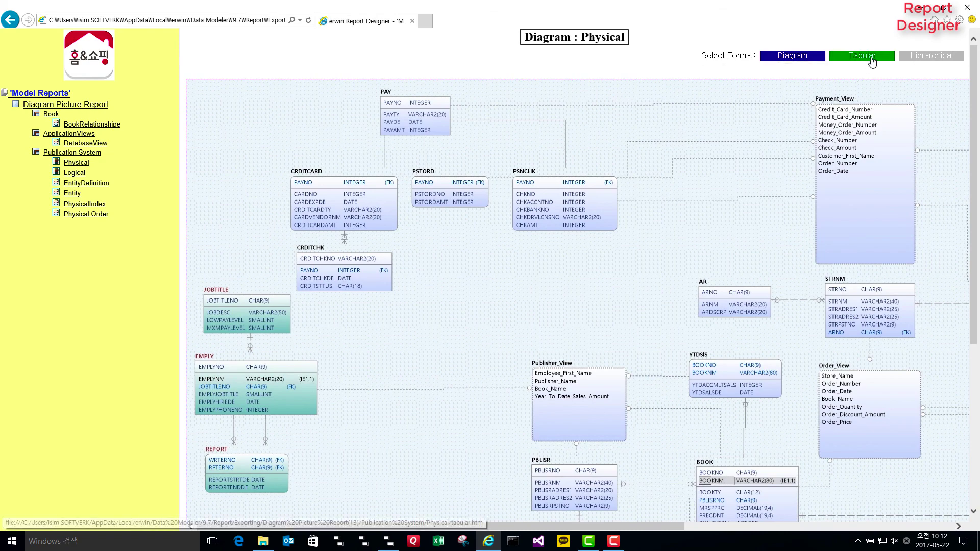
pyautogui.click(862, 57)
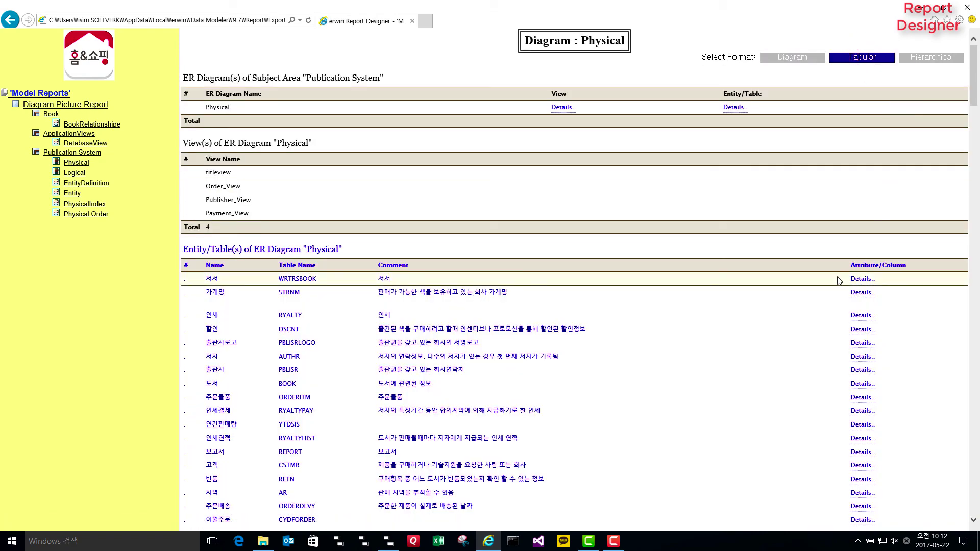
pyautogui.click(860, 317)
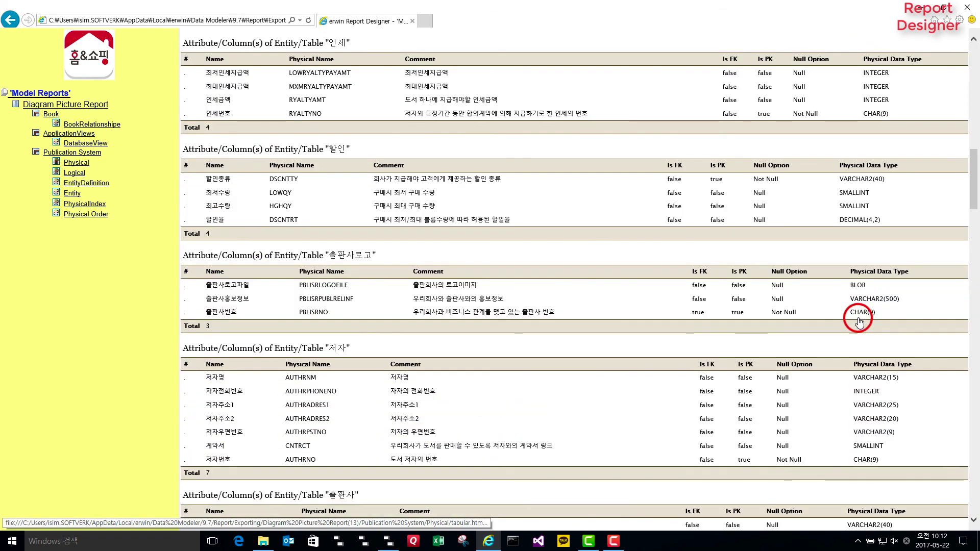
pyautogui.scroll(15, 776, 317)
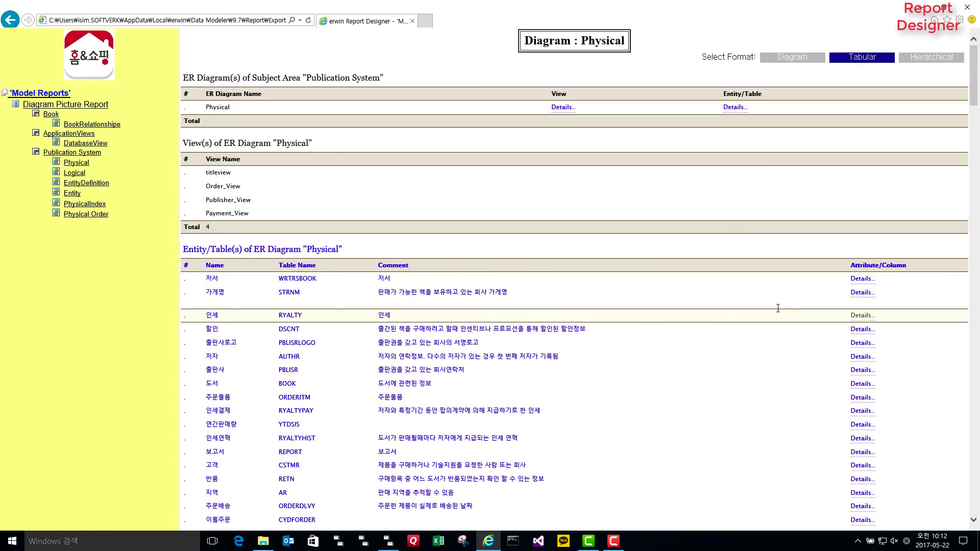
pyautogui.click(928, 57)
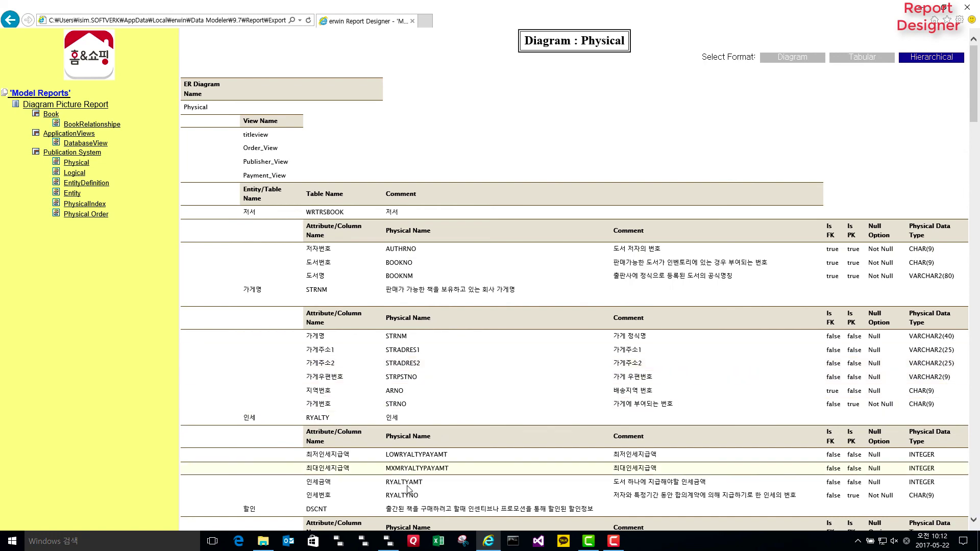
# Switch back to erwin DM and close the Report Designer without saving the changes
pyautogui.click(388, 544)
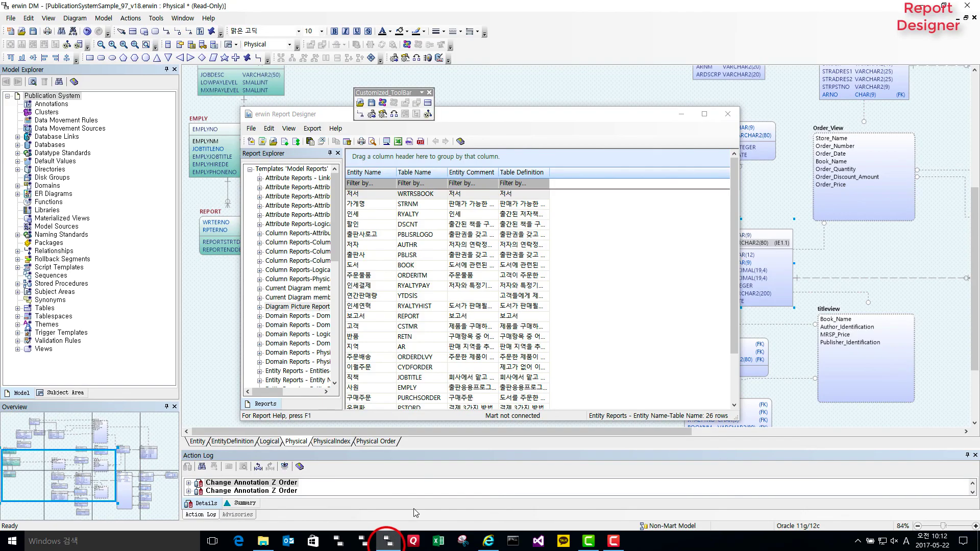
pyautogui.click(730, 113)
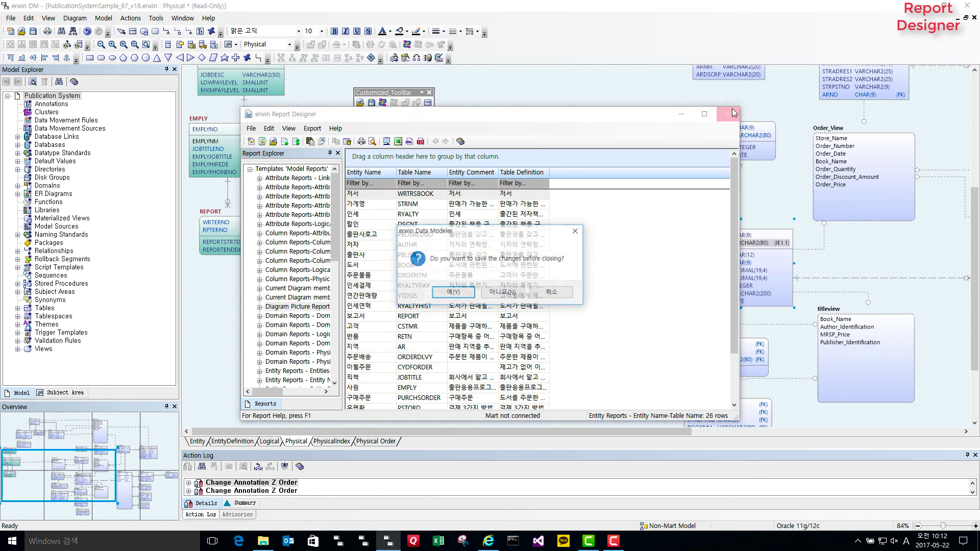
pyautogui.click(497, 292)
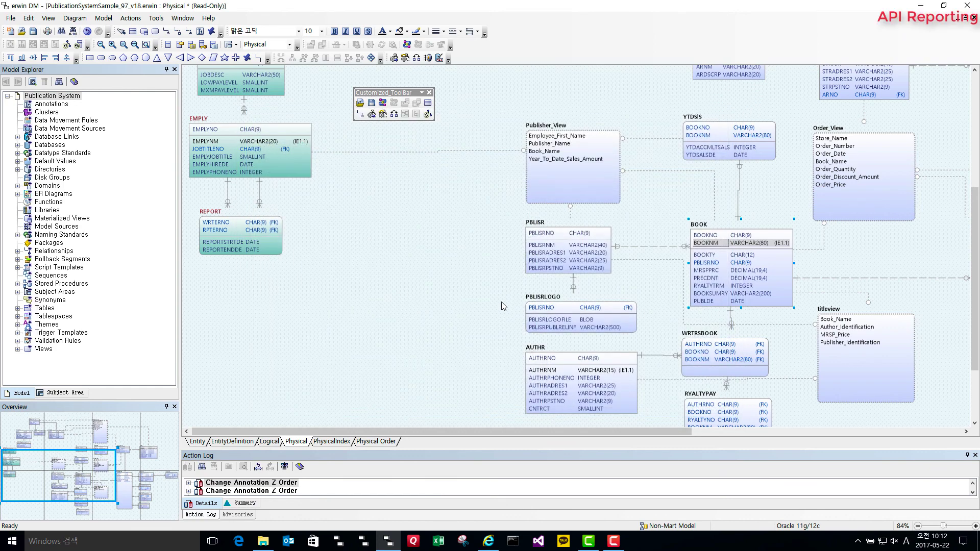
# Launch the ERwin9 AM Pro add-in and open its standard report generation screen (리포트생성)
pyautogui.click(156, 18)
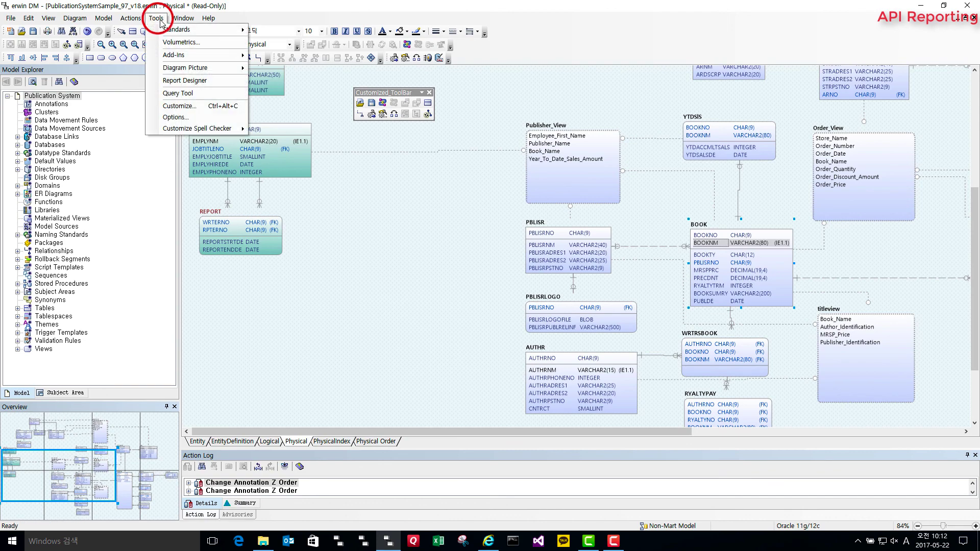
pyautogui.moveTo(192, 58)
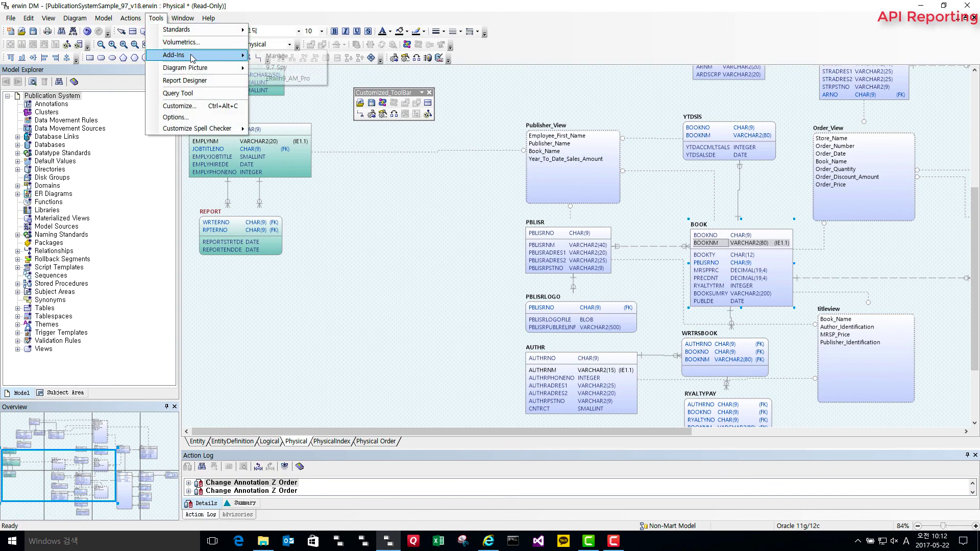
pyautogui.click(284, 79)
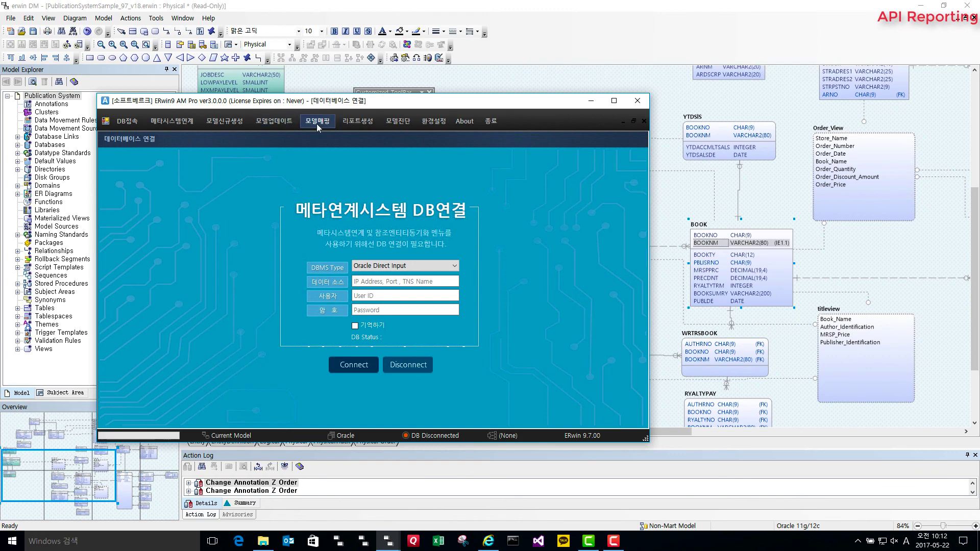
pyautogui.click(359, 121)
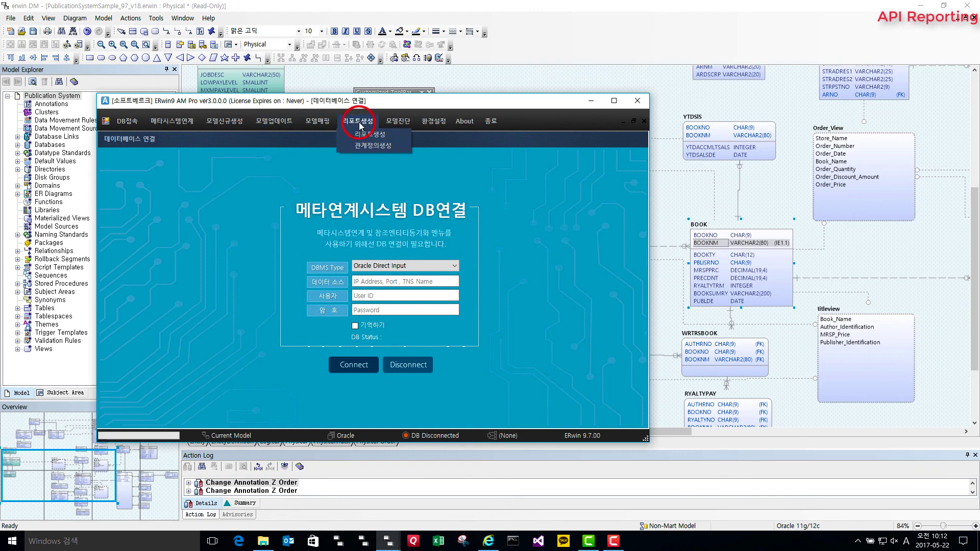
pyautogui.click(365, 133)
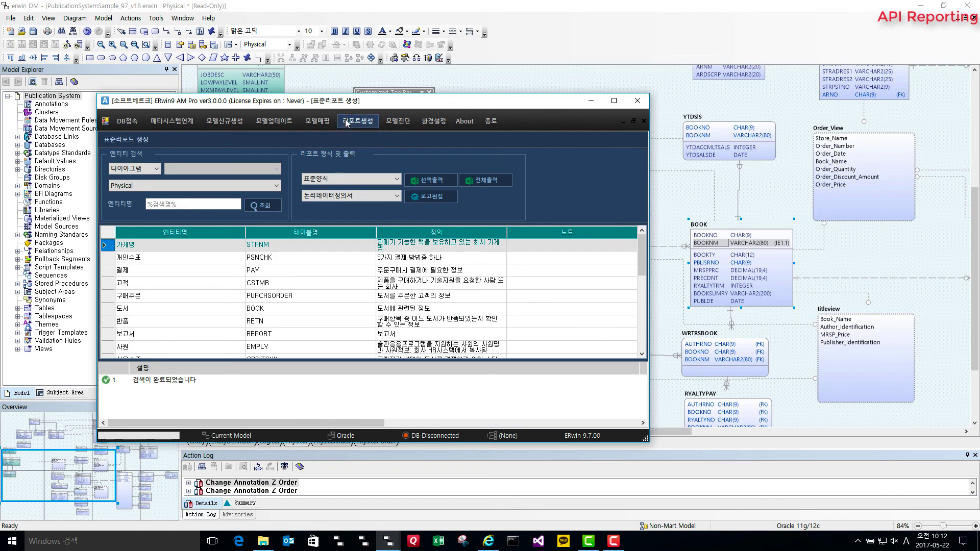
# Export all entities in the 솔리데모양식 report format to 리포트샘플.xlsx in the Demo folder, replacing the existing file
pyautogui.click(397, 177)
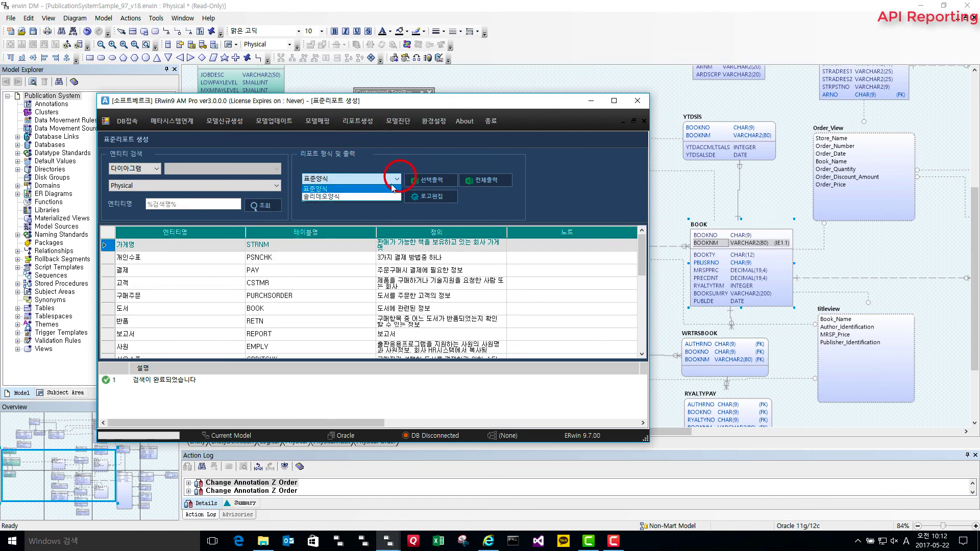
pyautogui.click(357, 197)
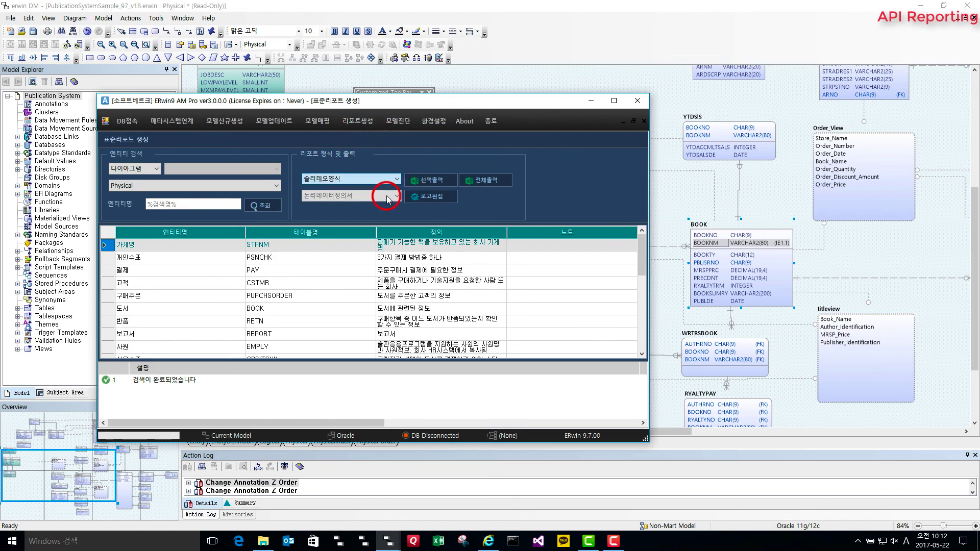
pyautogui.click(486, 182)
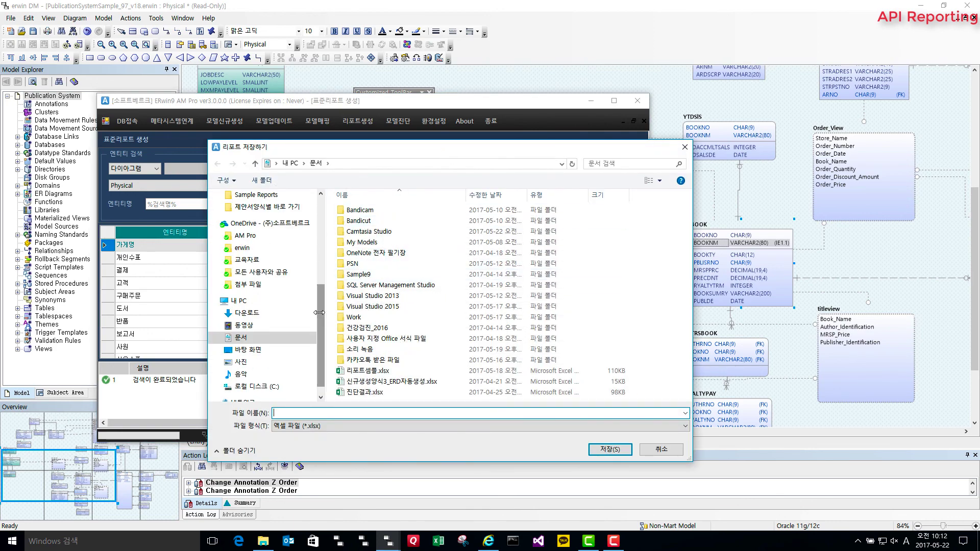
pyautogui.moveTo(319, 314); pyautogui.dragTo(319, 216)
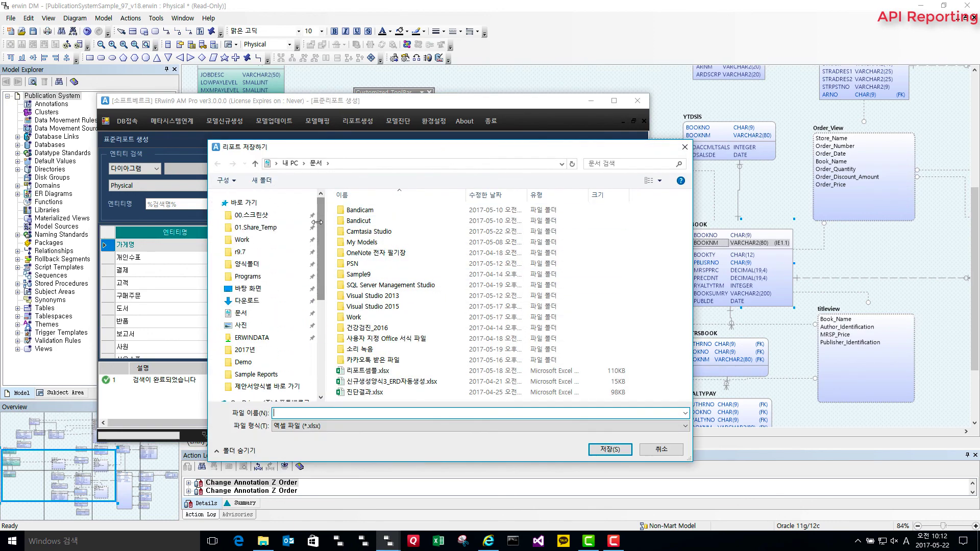
pyautogui.click(255, 361)
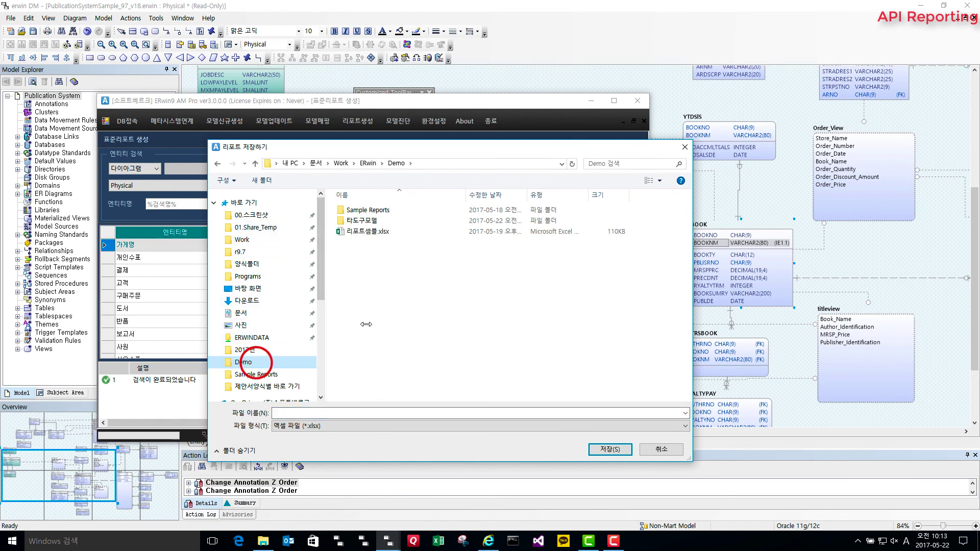
pyautogui.click(375, 234)
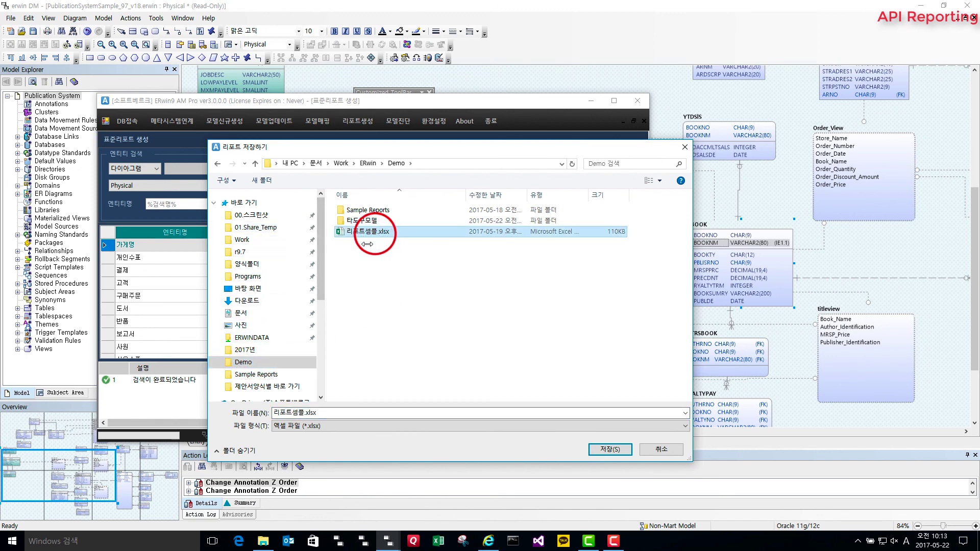
pyautogui.click(611, 451)
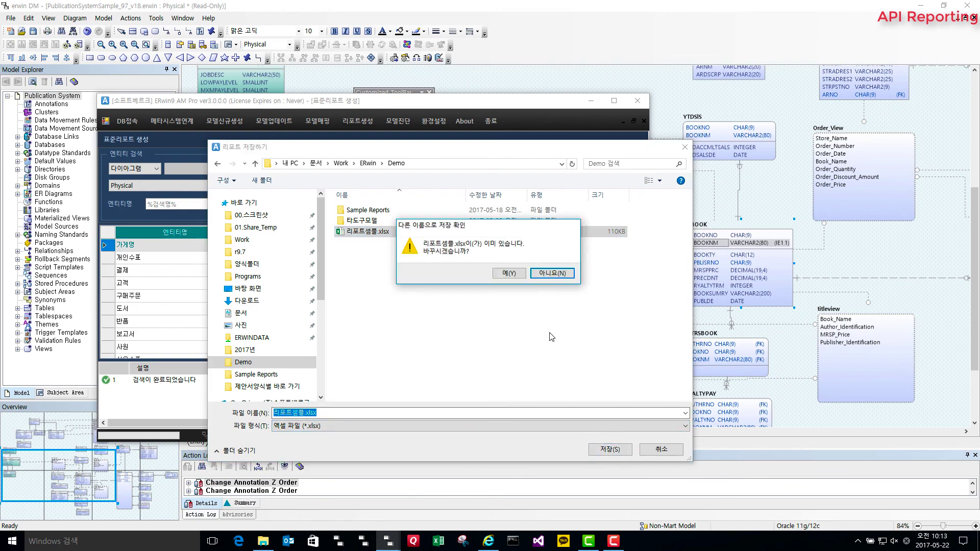
pyautogui.click(508, 274)
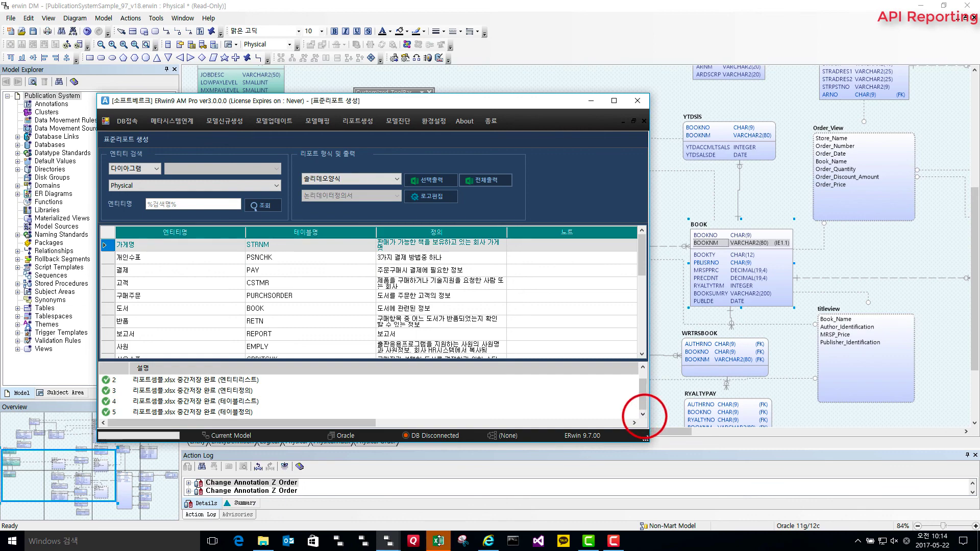
# Switch to Excel, maximize the 리포트샘플.xlsx workbook, and review the 문서표지, 엔티티리스트, 엔티티정의서 and 테이블리스트 sheets
pyautogui.click(438, 541)
pyautogui.click(743, 119)
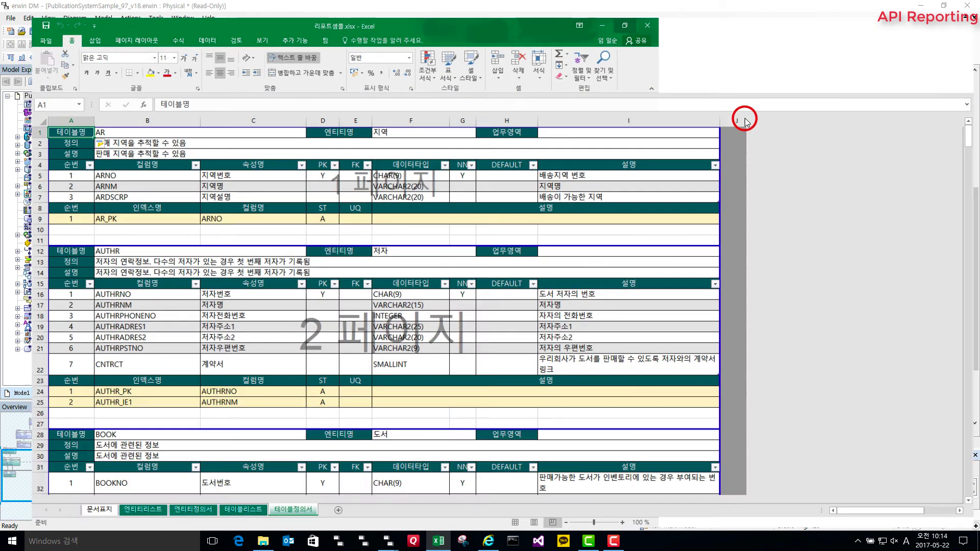
pyautogui.click(76, 510)
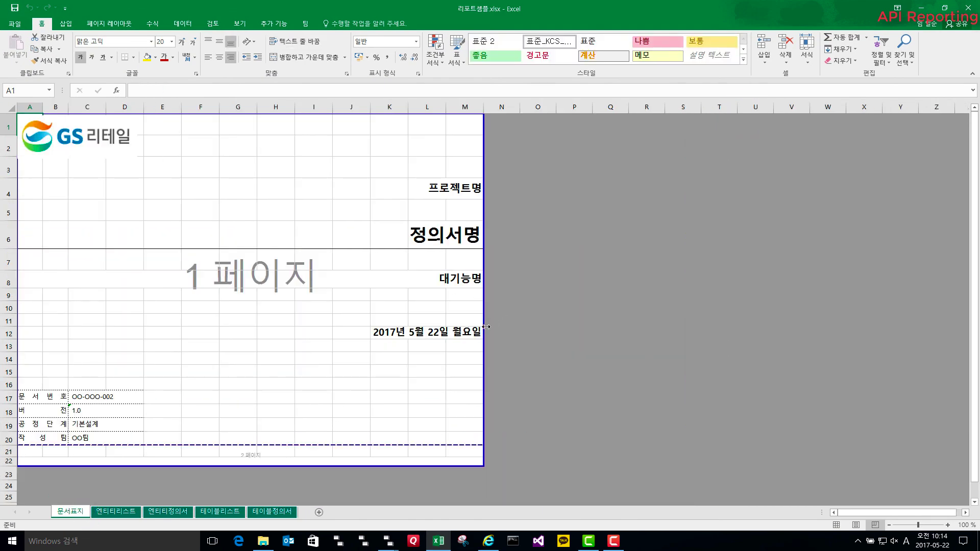
pyautogui.click(114, 512)
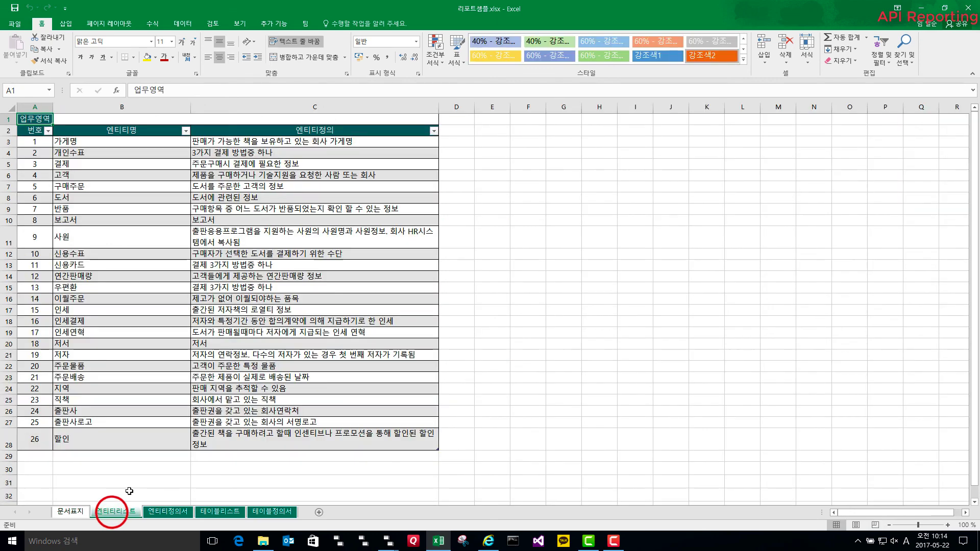
pyautogui.click(169, 512)
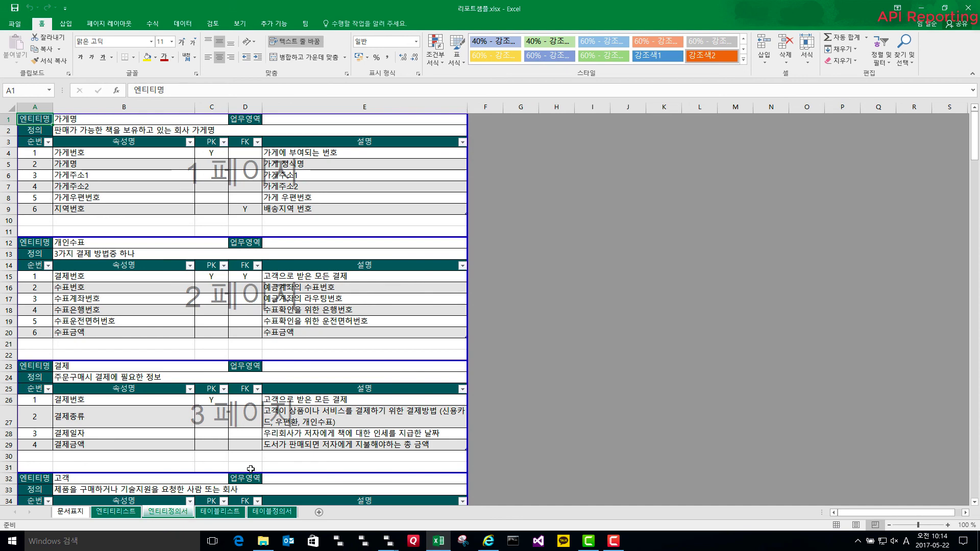
pyautogui.click(214, 512)
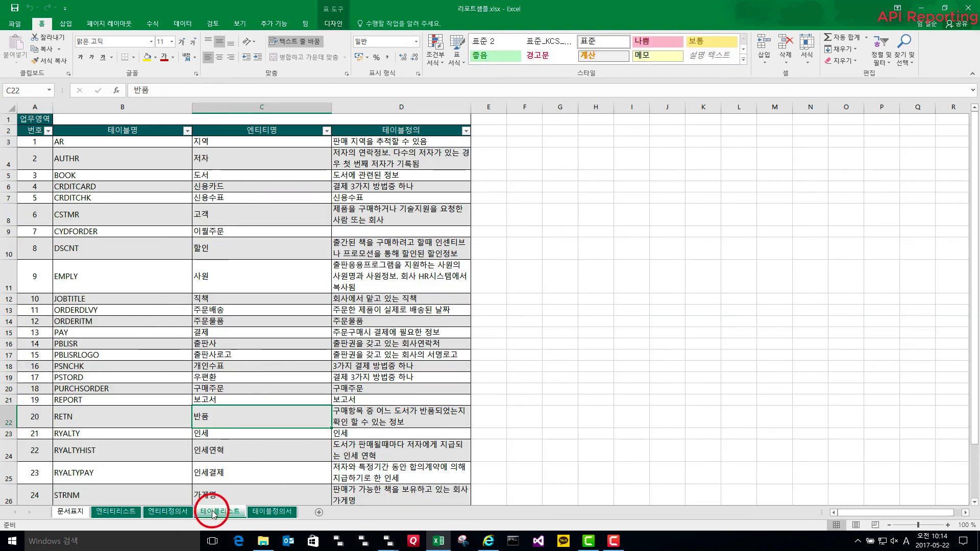
# Examine the column and index definitions of each table on the 테이블정의서 sheet
pyautogui.click(258, 511)
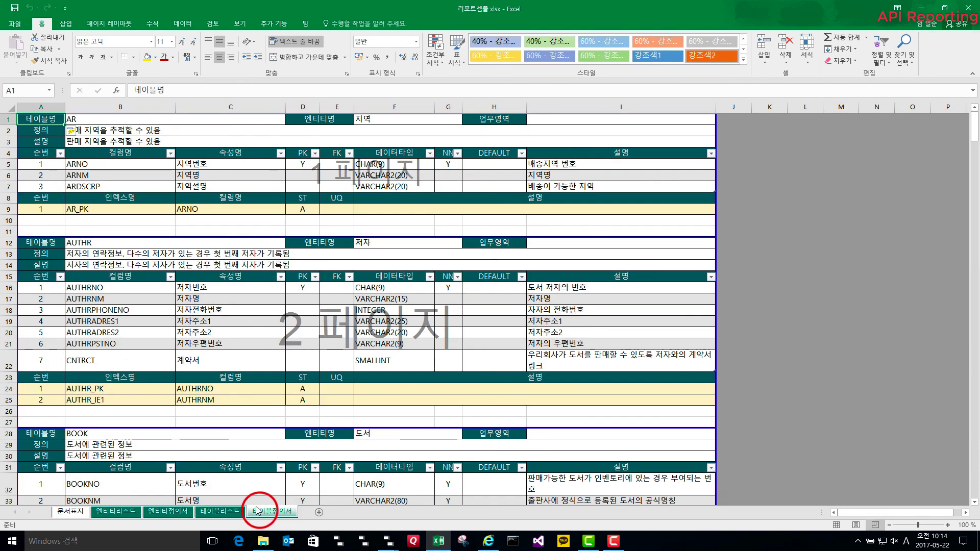
pyautogui.scroll(-8, 251, 415)
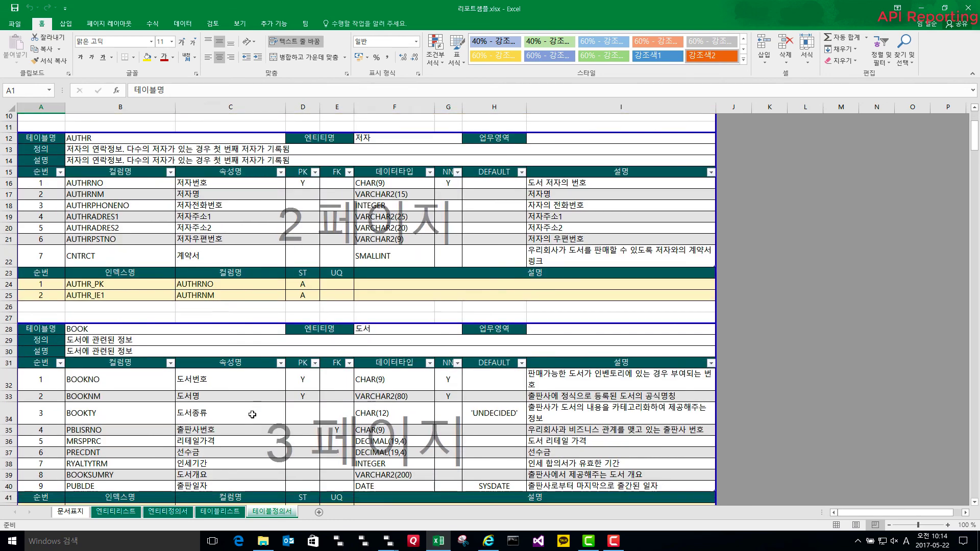
pyautogui.scroll(-10, 255, 414)
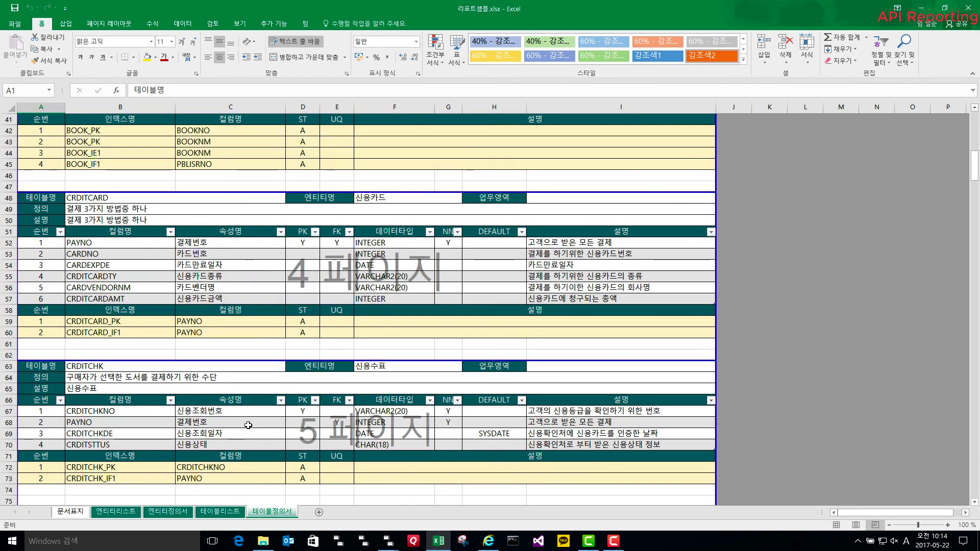
pyautogui.scroll(-13, 246, 420)
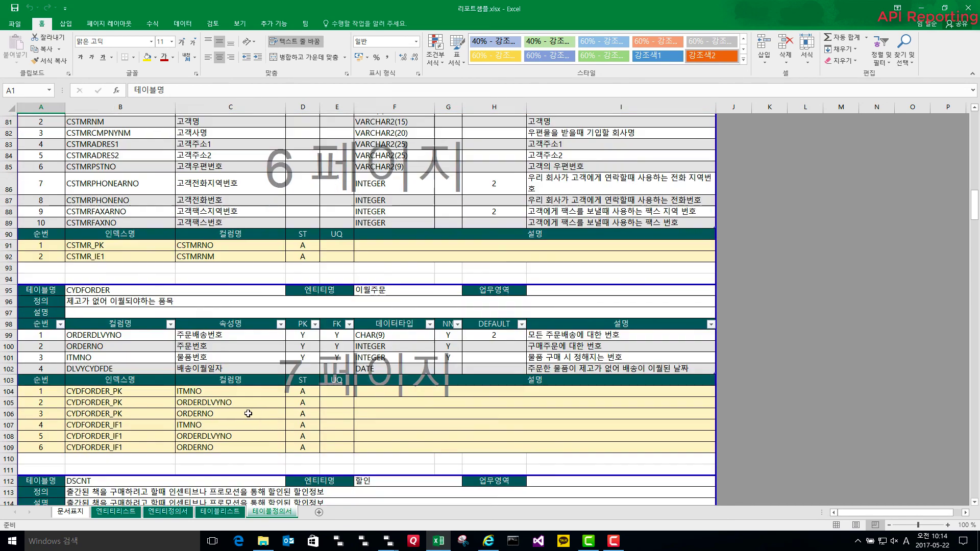
pyautogui.scroll(-9, 251, 410)
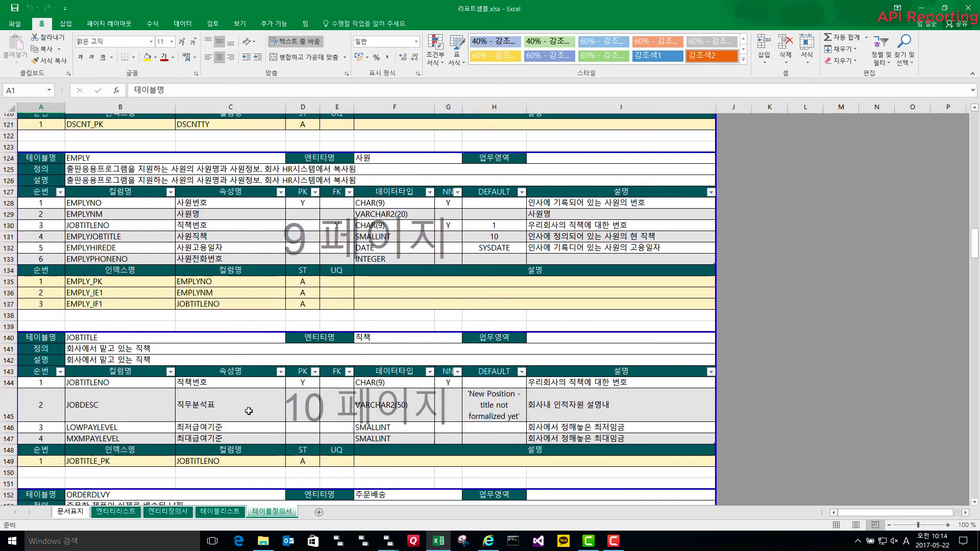